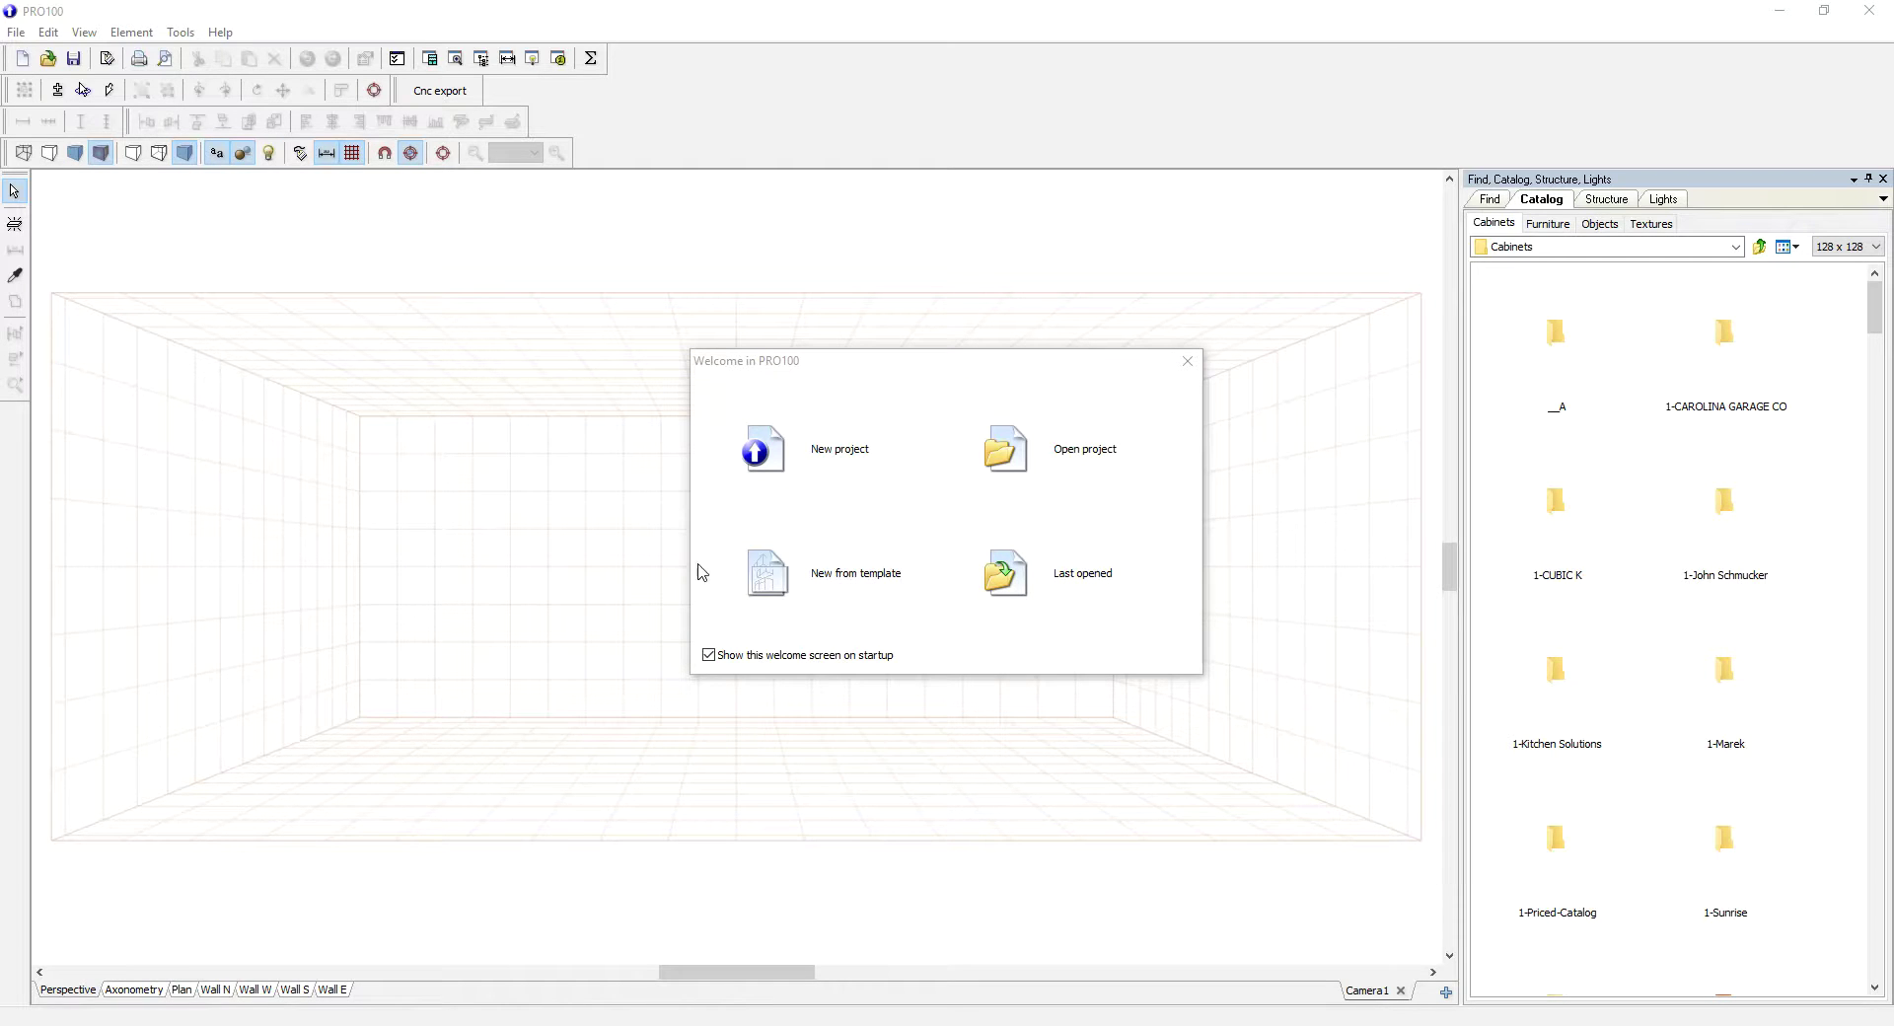
Step: Dismiss the 'Welcome in PRO100' screen to leave the empty room view
left_click(1188, 360)
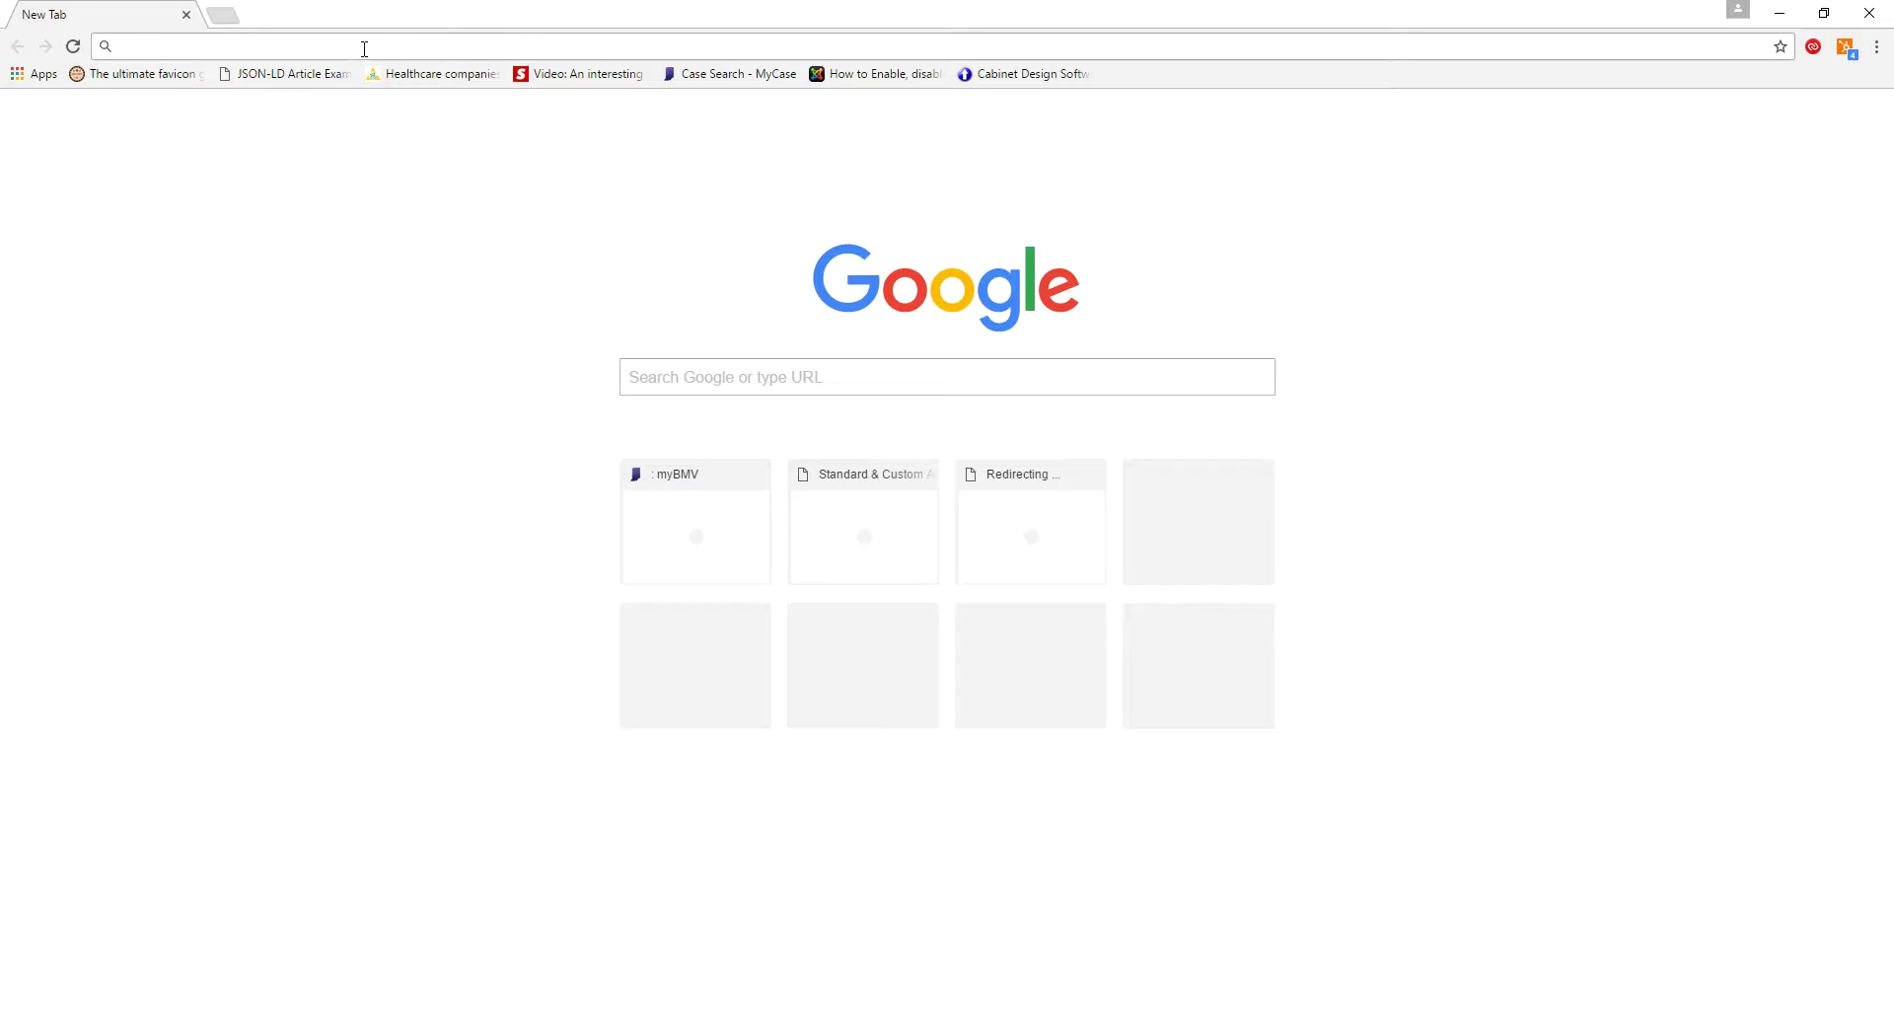
Step: Load getpaint.net in Chrome and minimize paint.net to show the homepage
type("getpaint.")
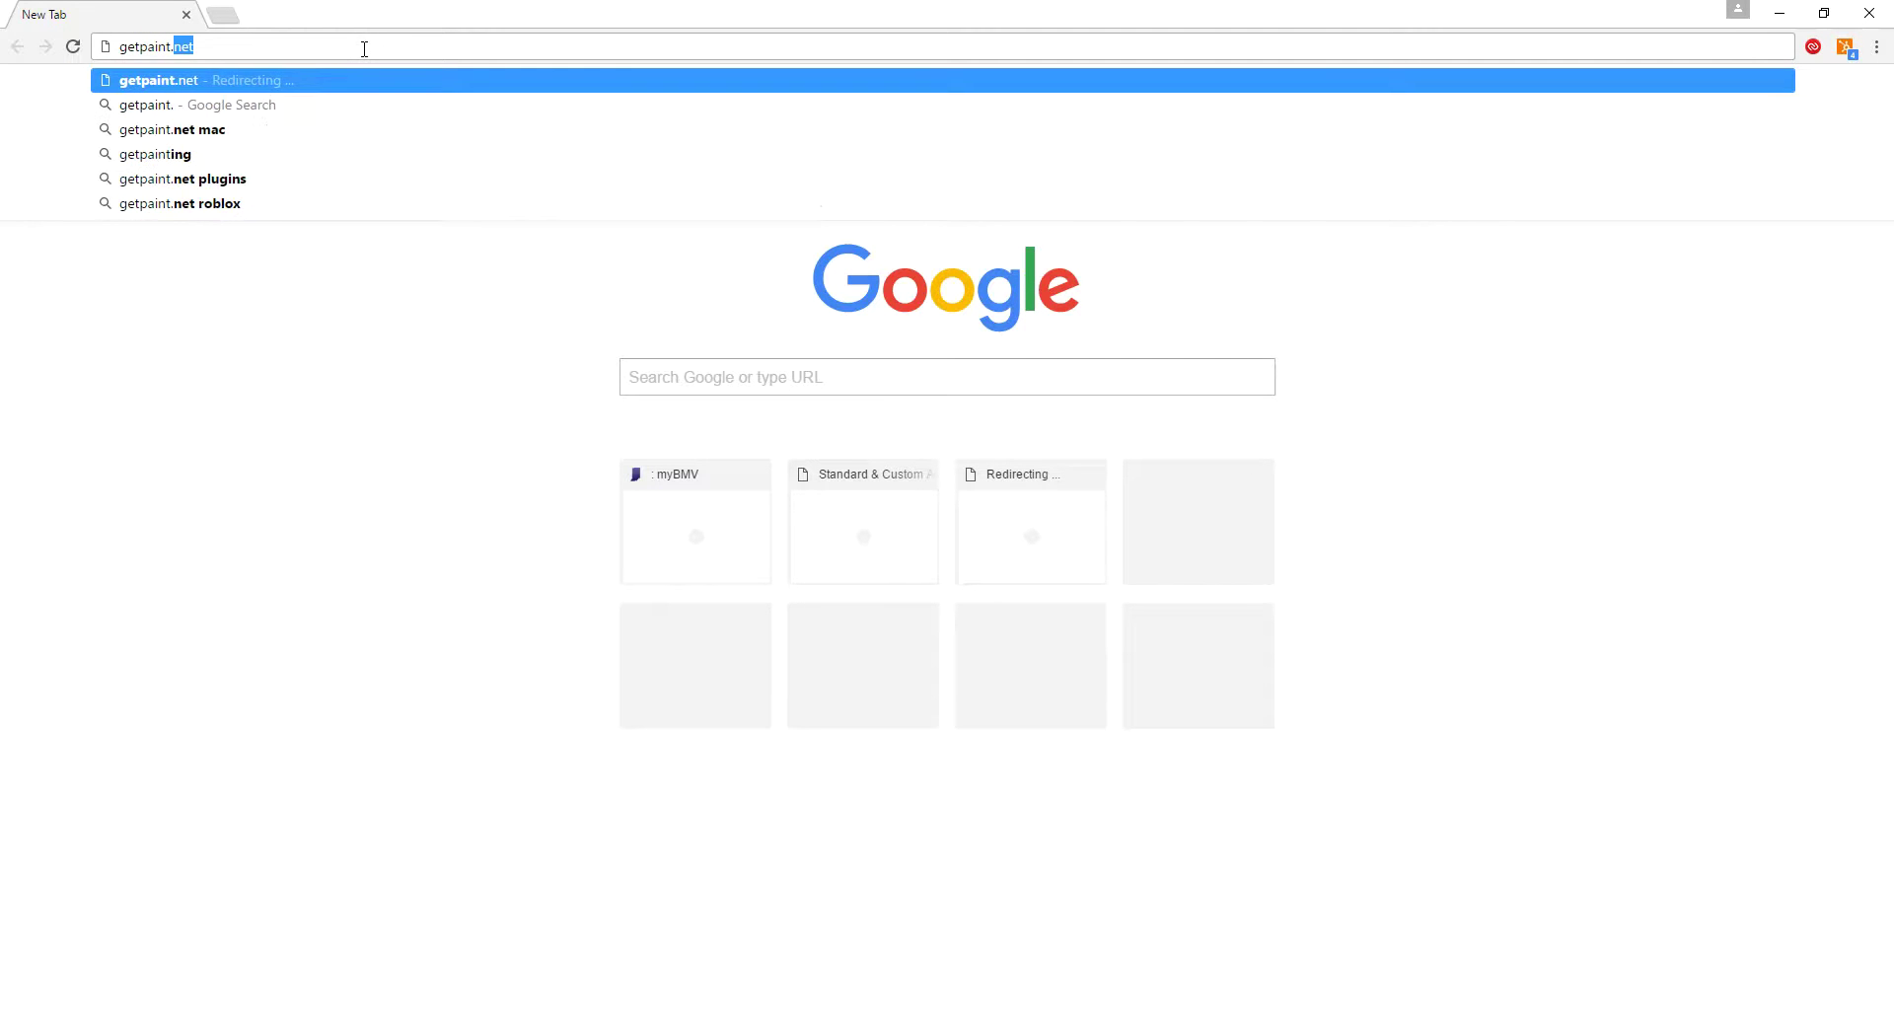
key("Return")
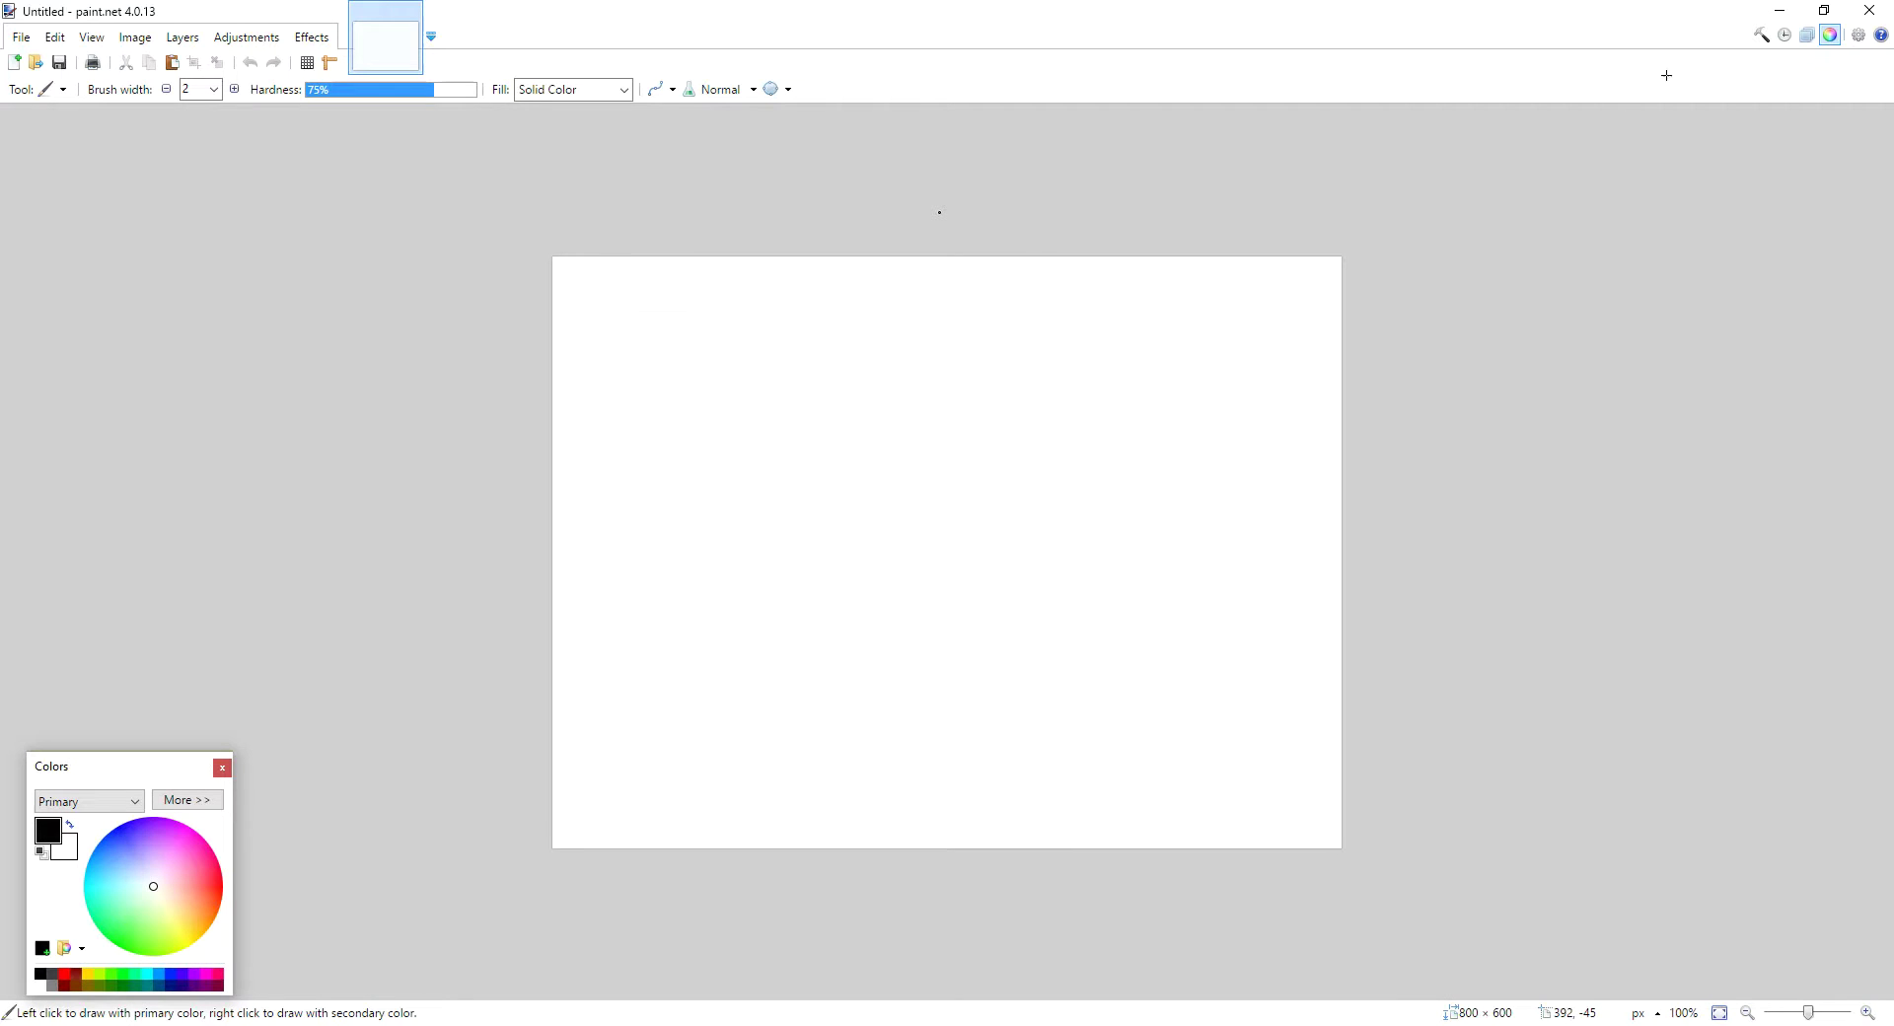
left_click(1782, 12)
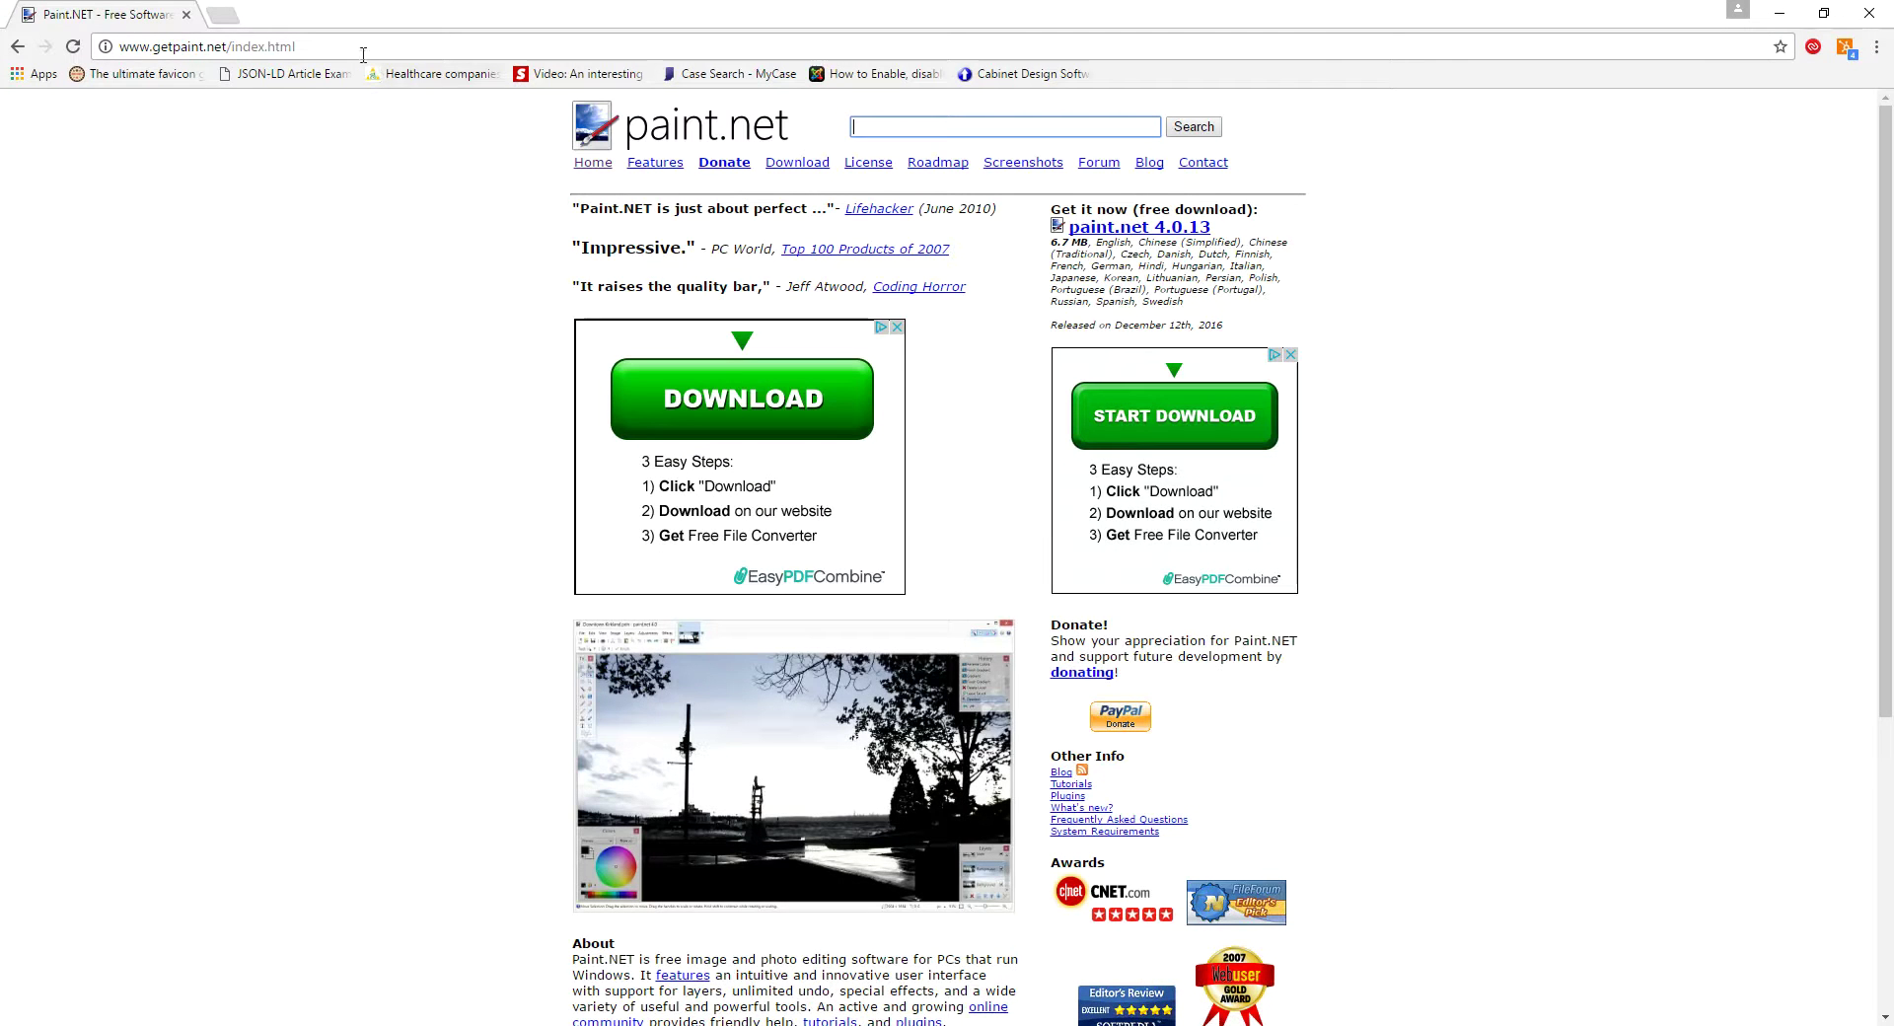
Step: On the Pro100 site, open Optional Catalogs and then the Door Styles catalog article
left_click(367, 46)
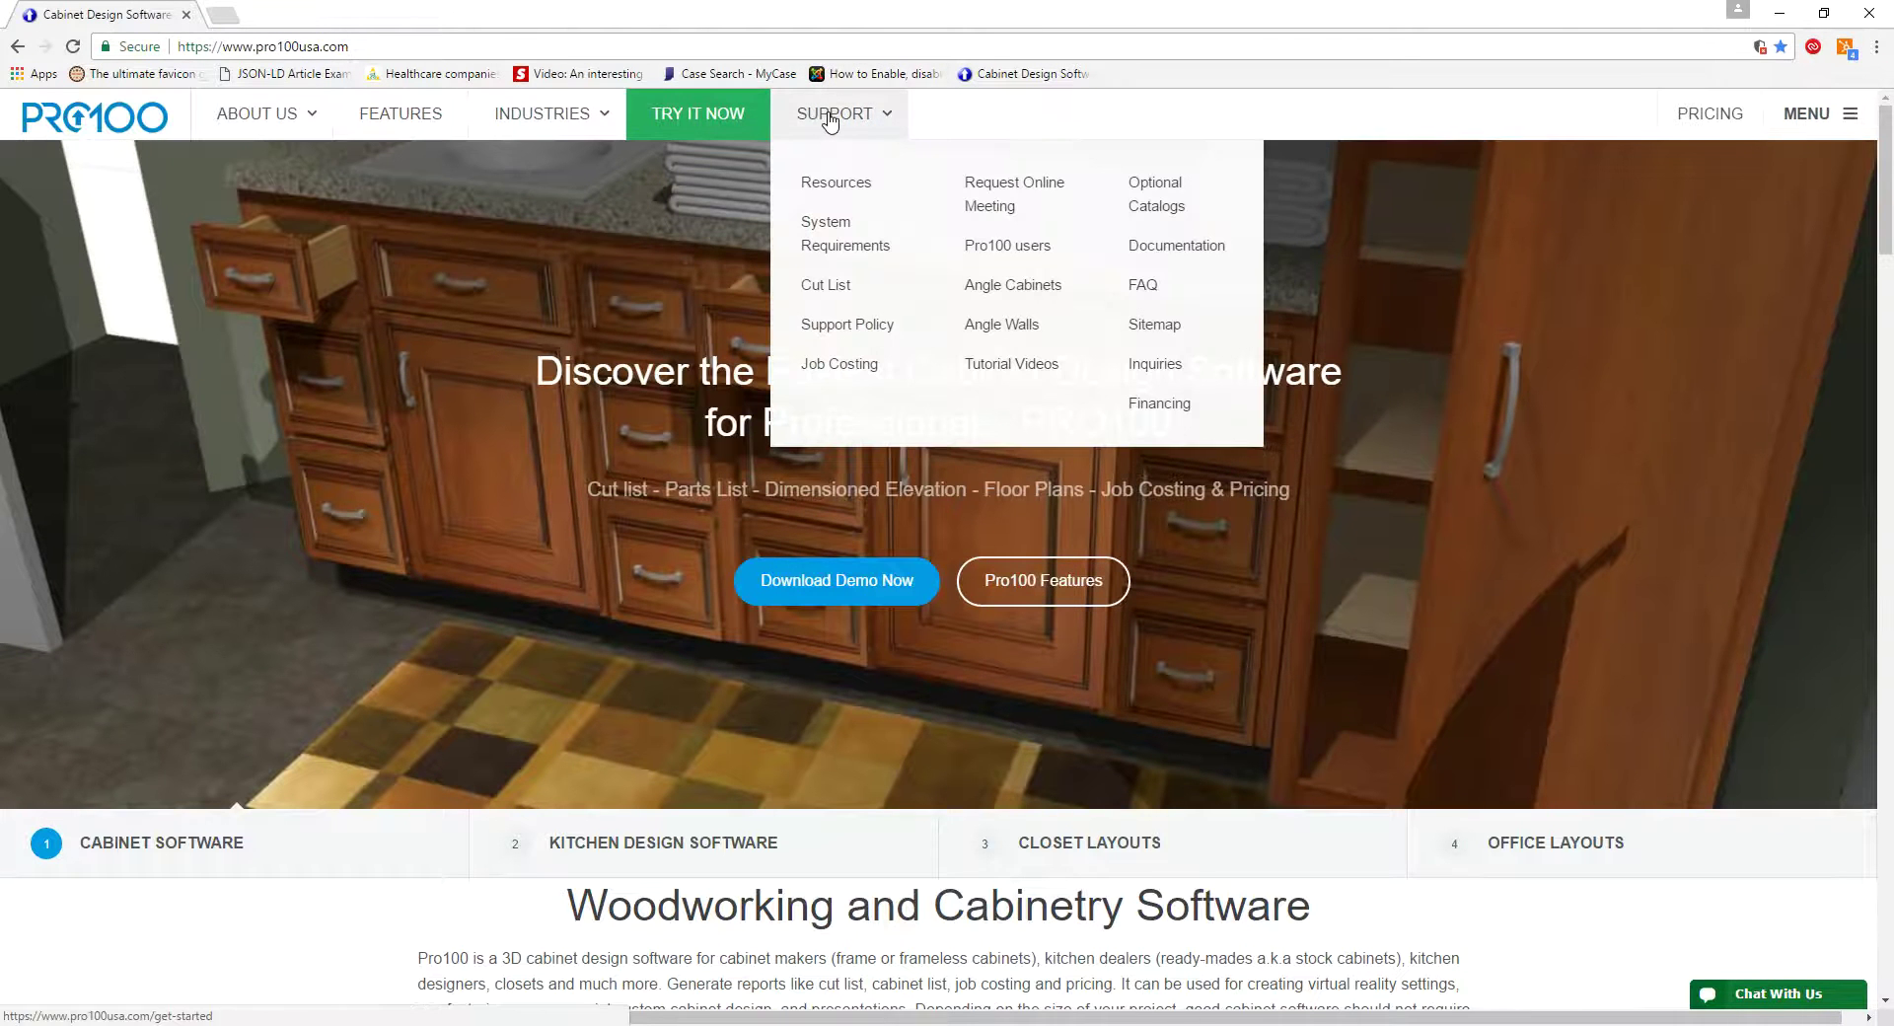
left_click(1160, 204)
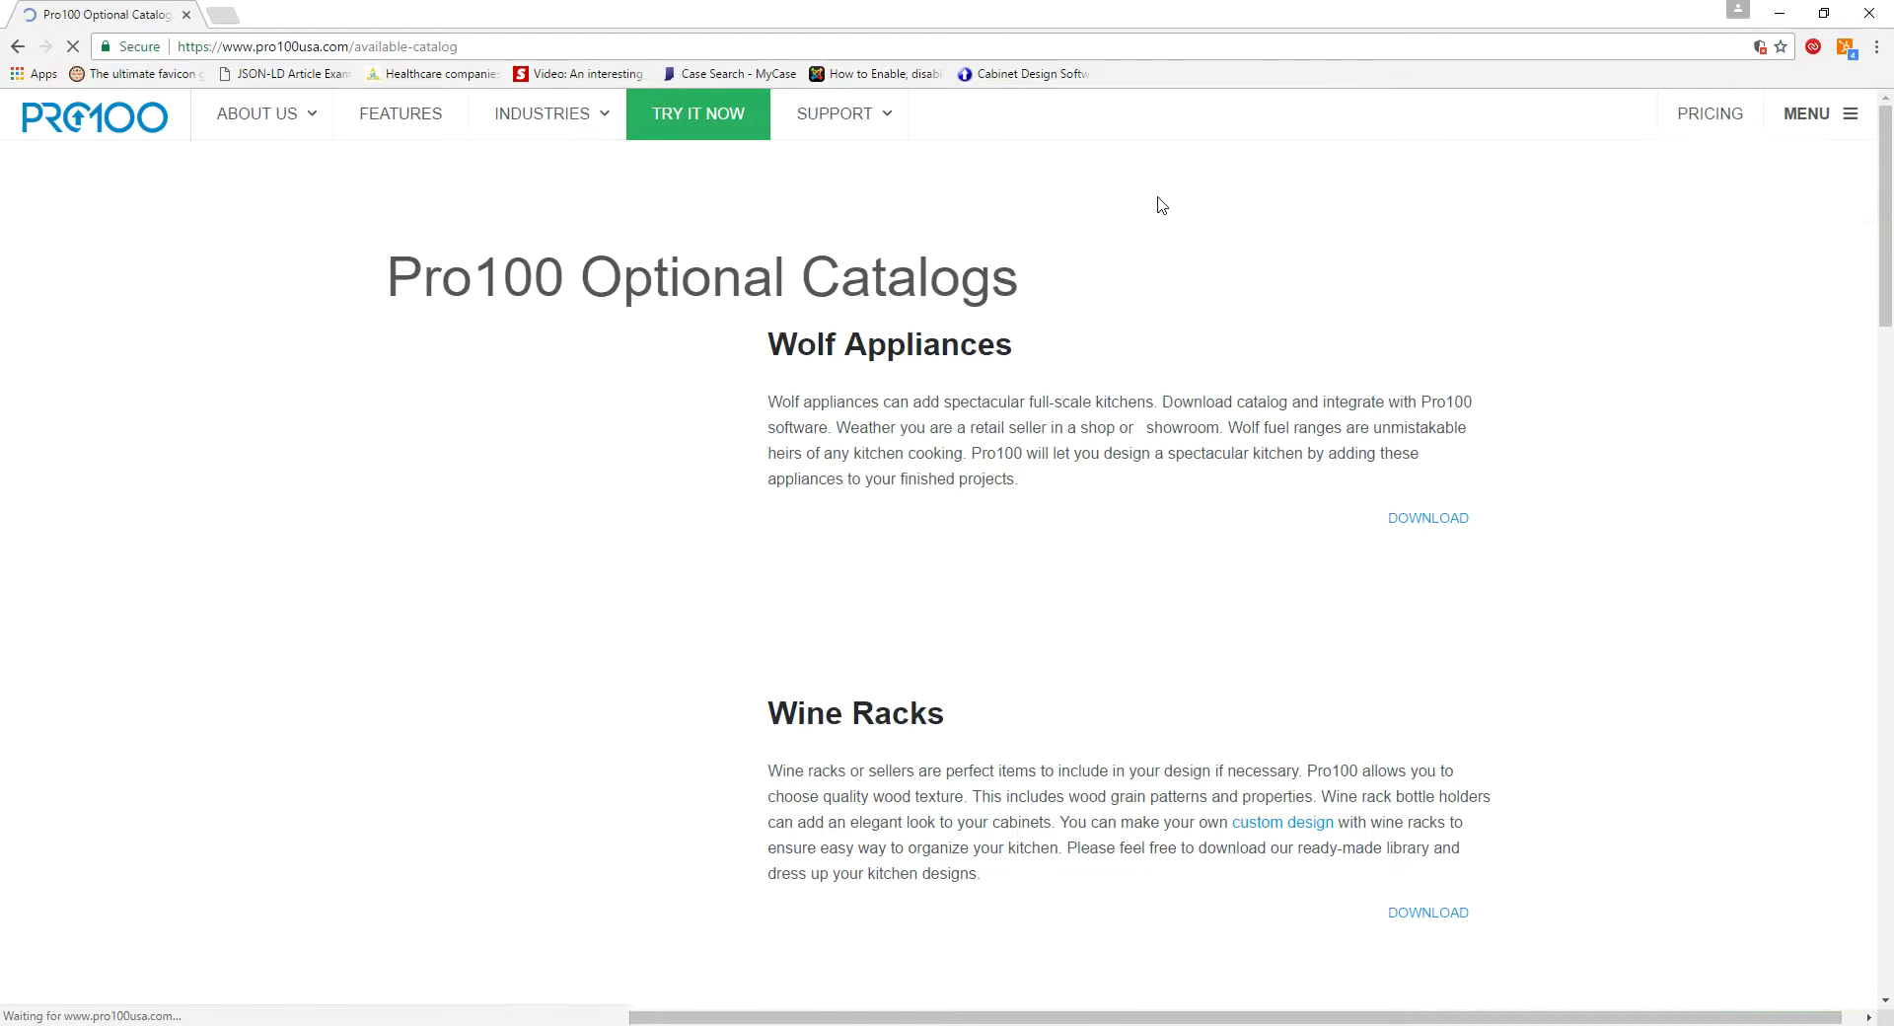
scroll(1086, 207, "down", 10)
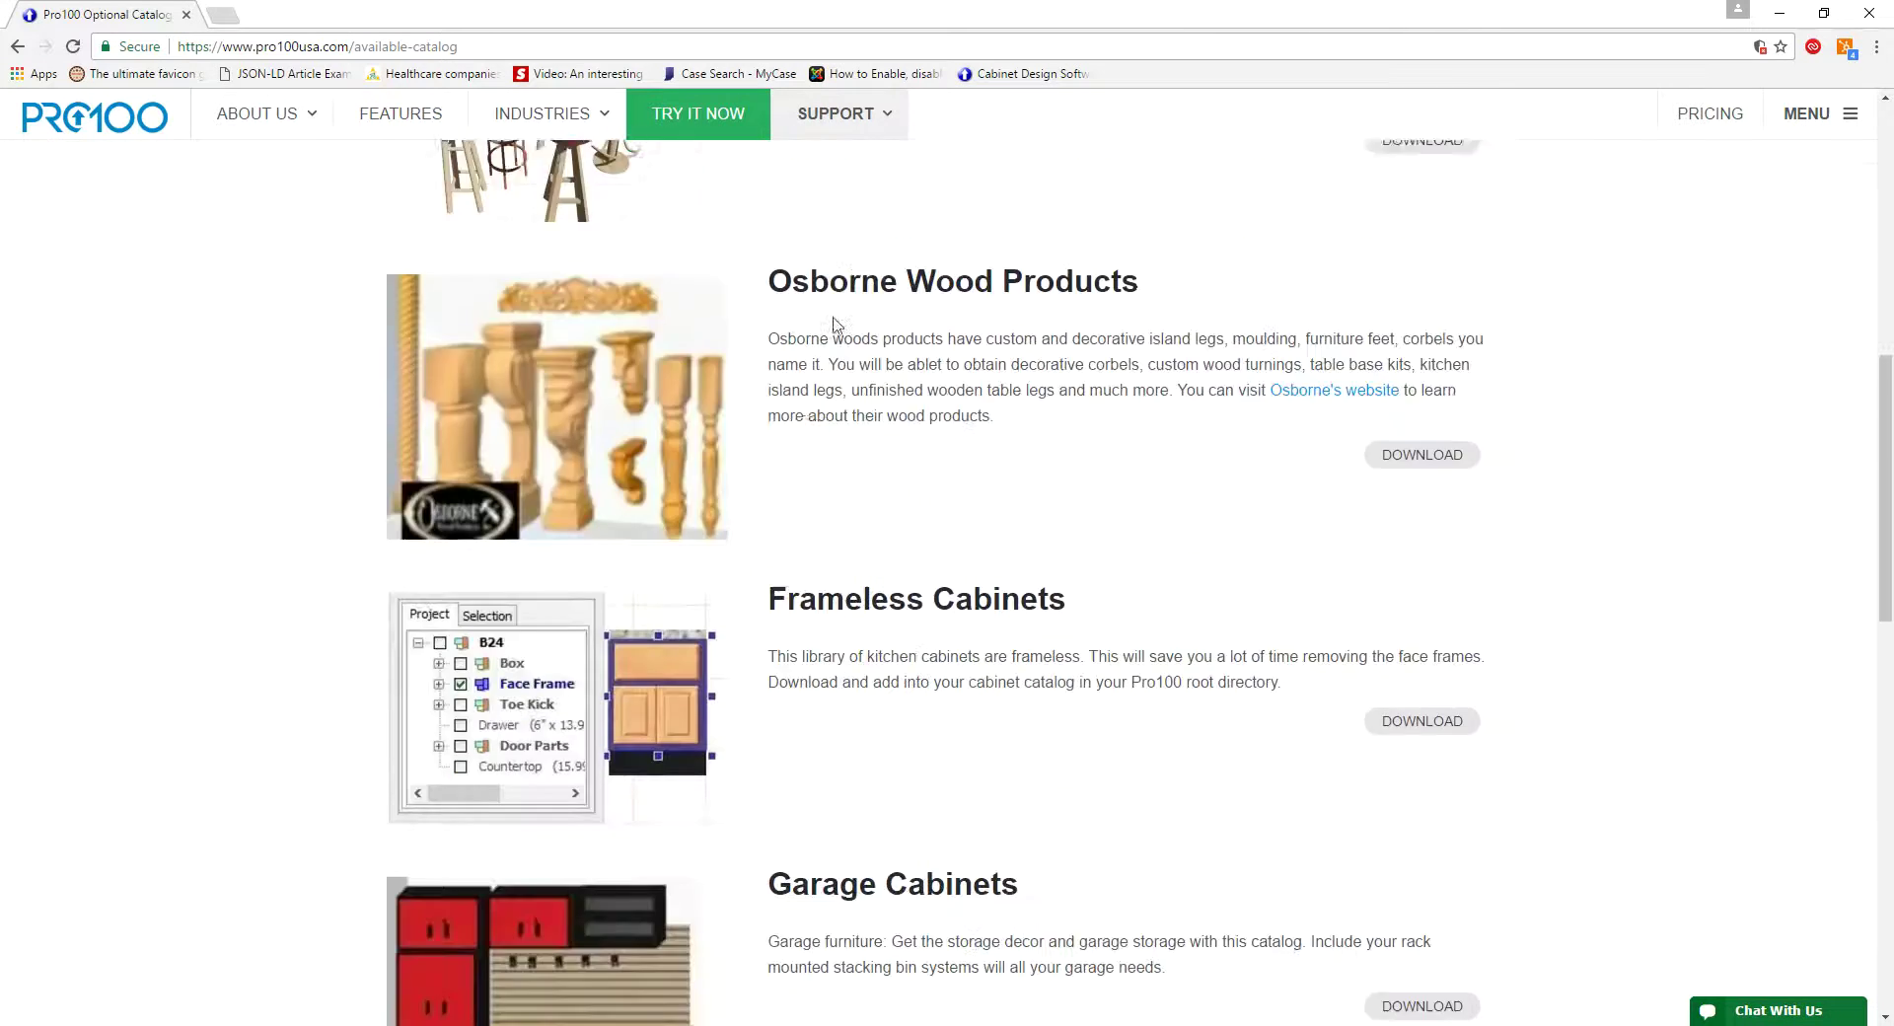
scroll(834, 324, "down", 8)
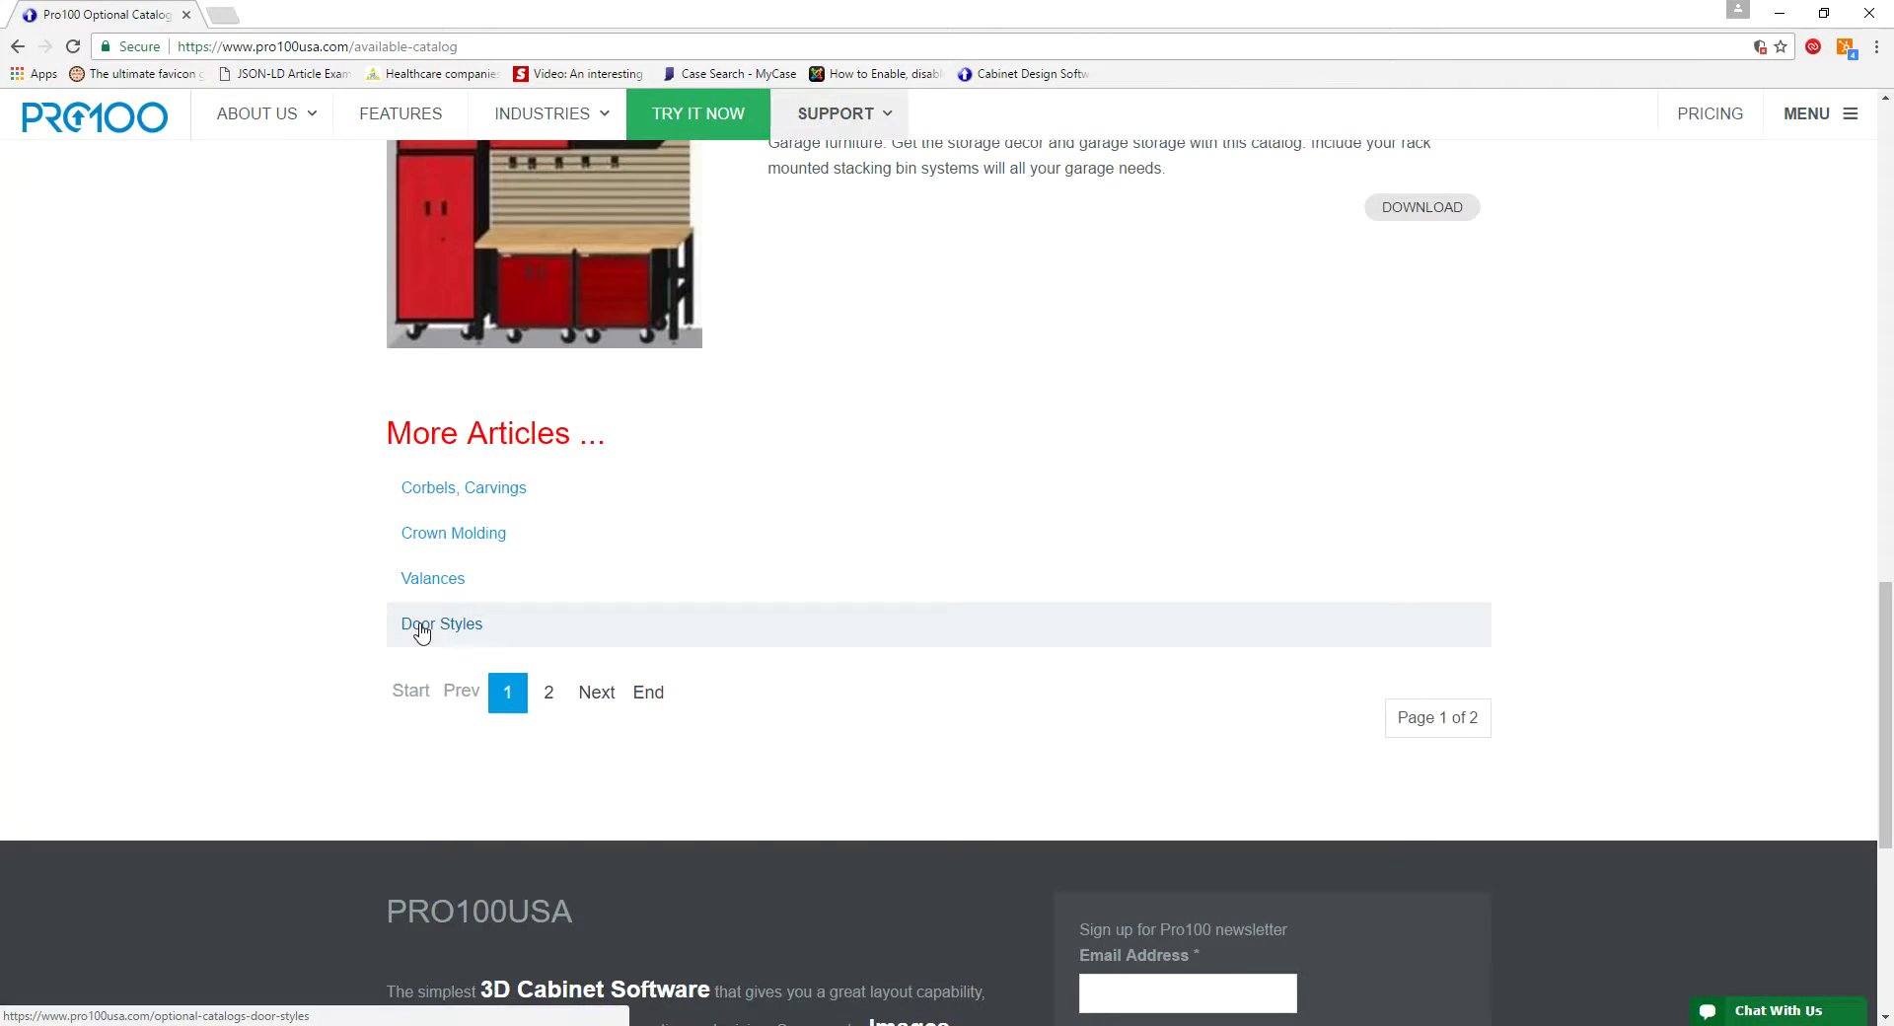
left_click(421, 624)
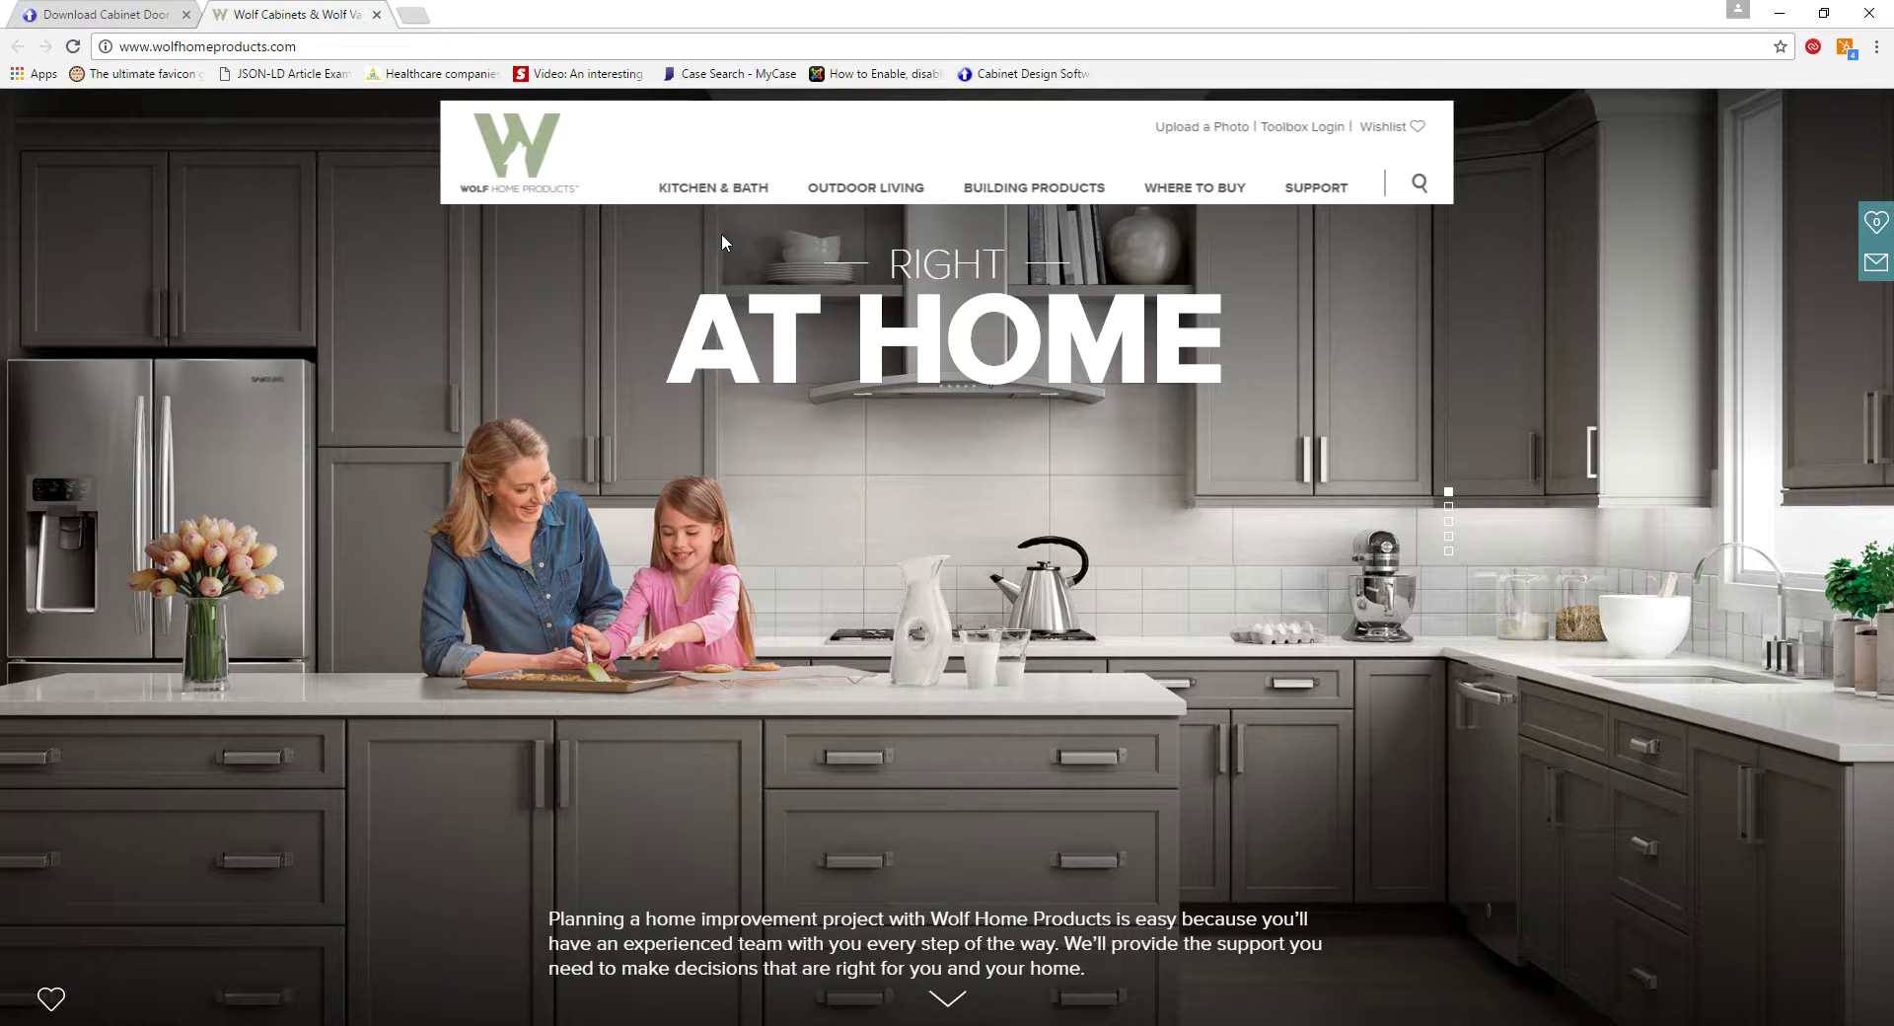
Step: Browse Wolf Home Products' Explore Cabinetry range of door styles
mouse_move(703, 189)
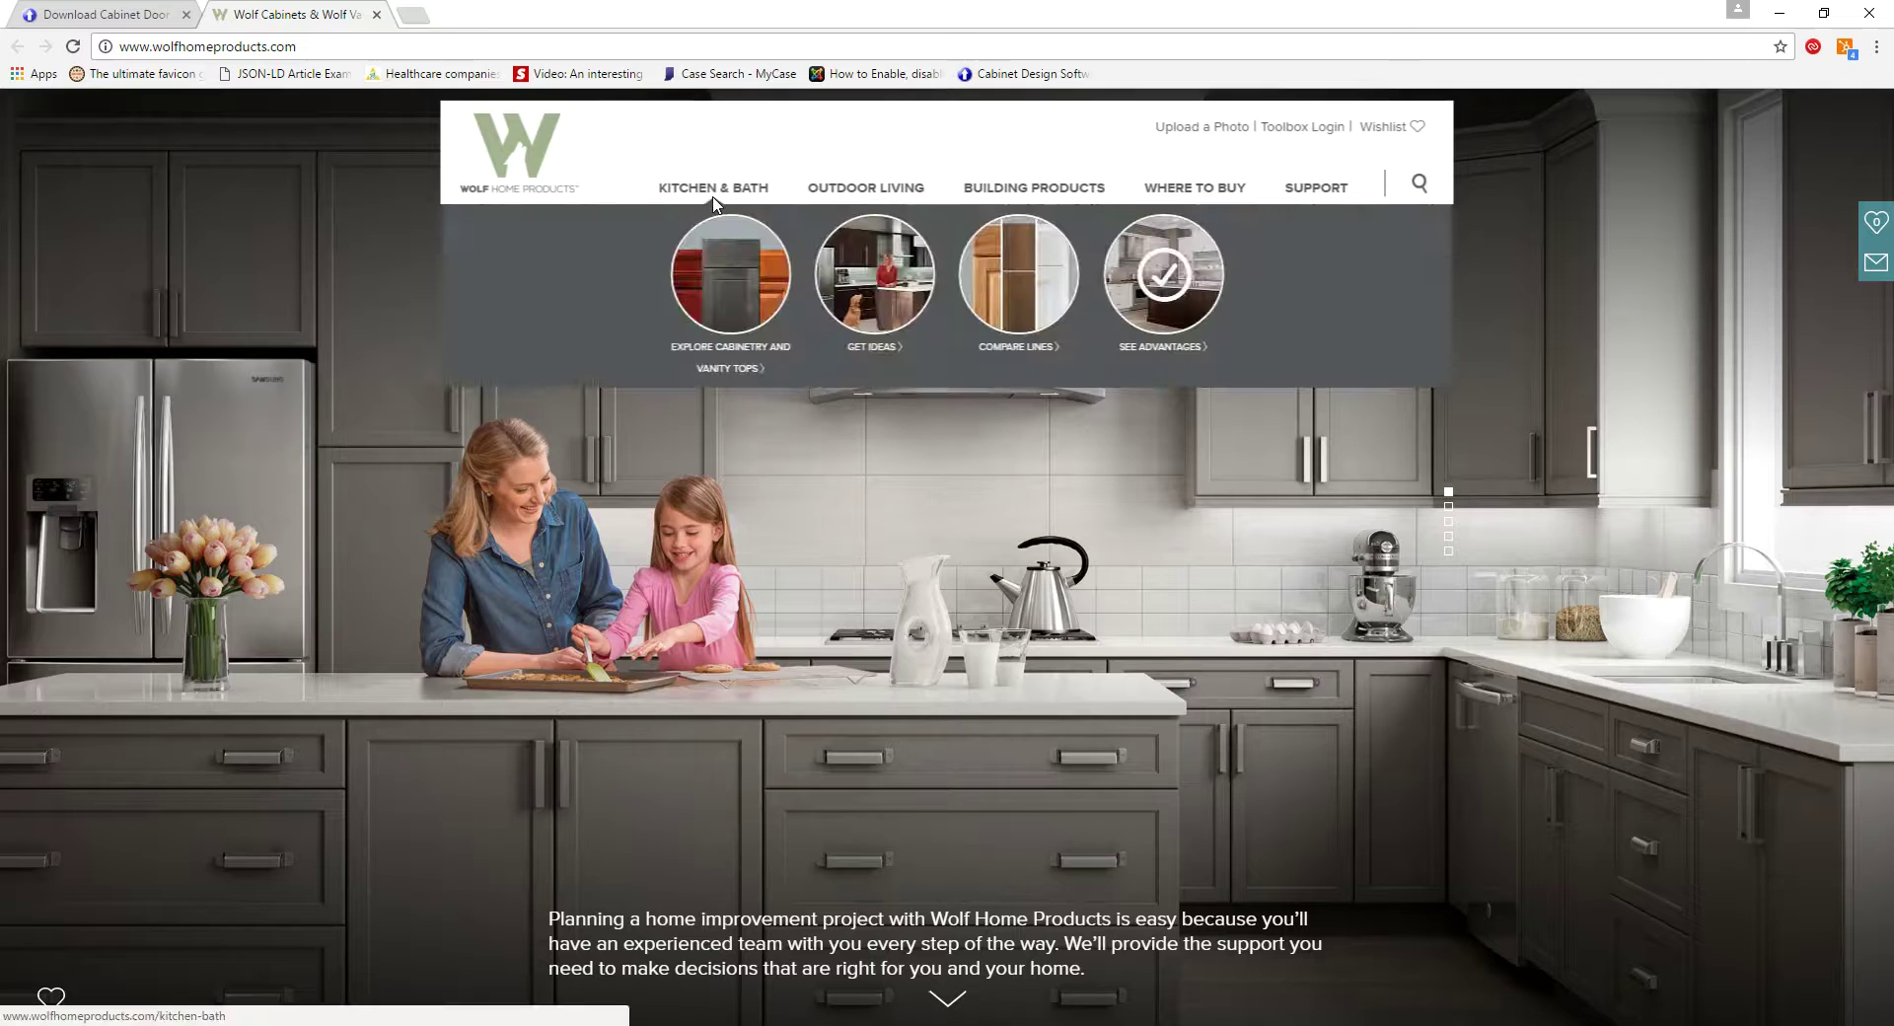
left_click(740, 286)
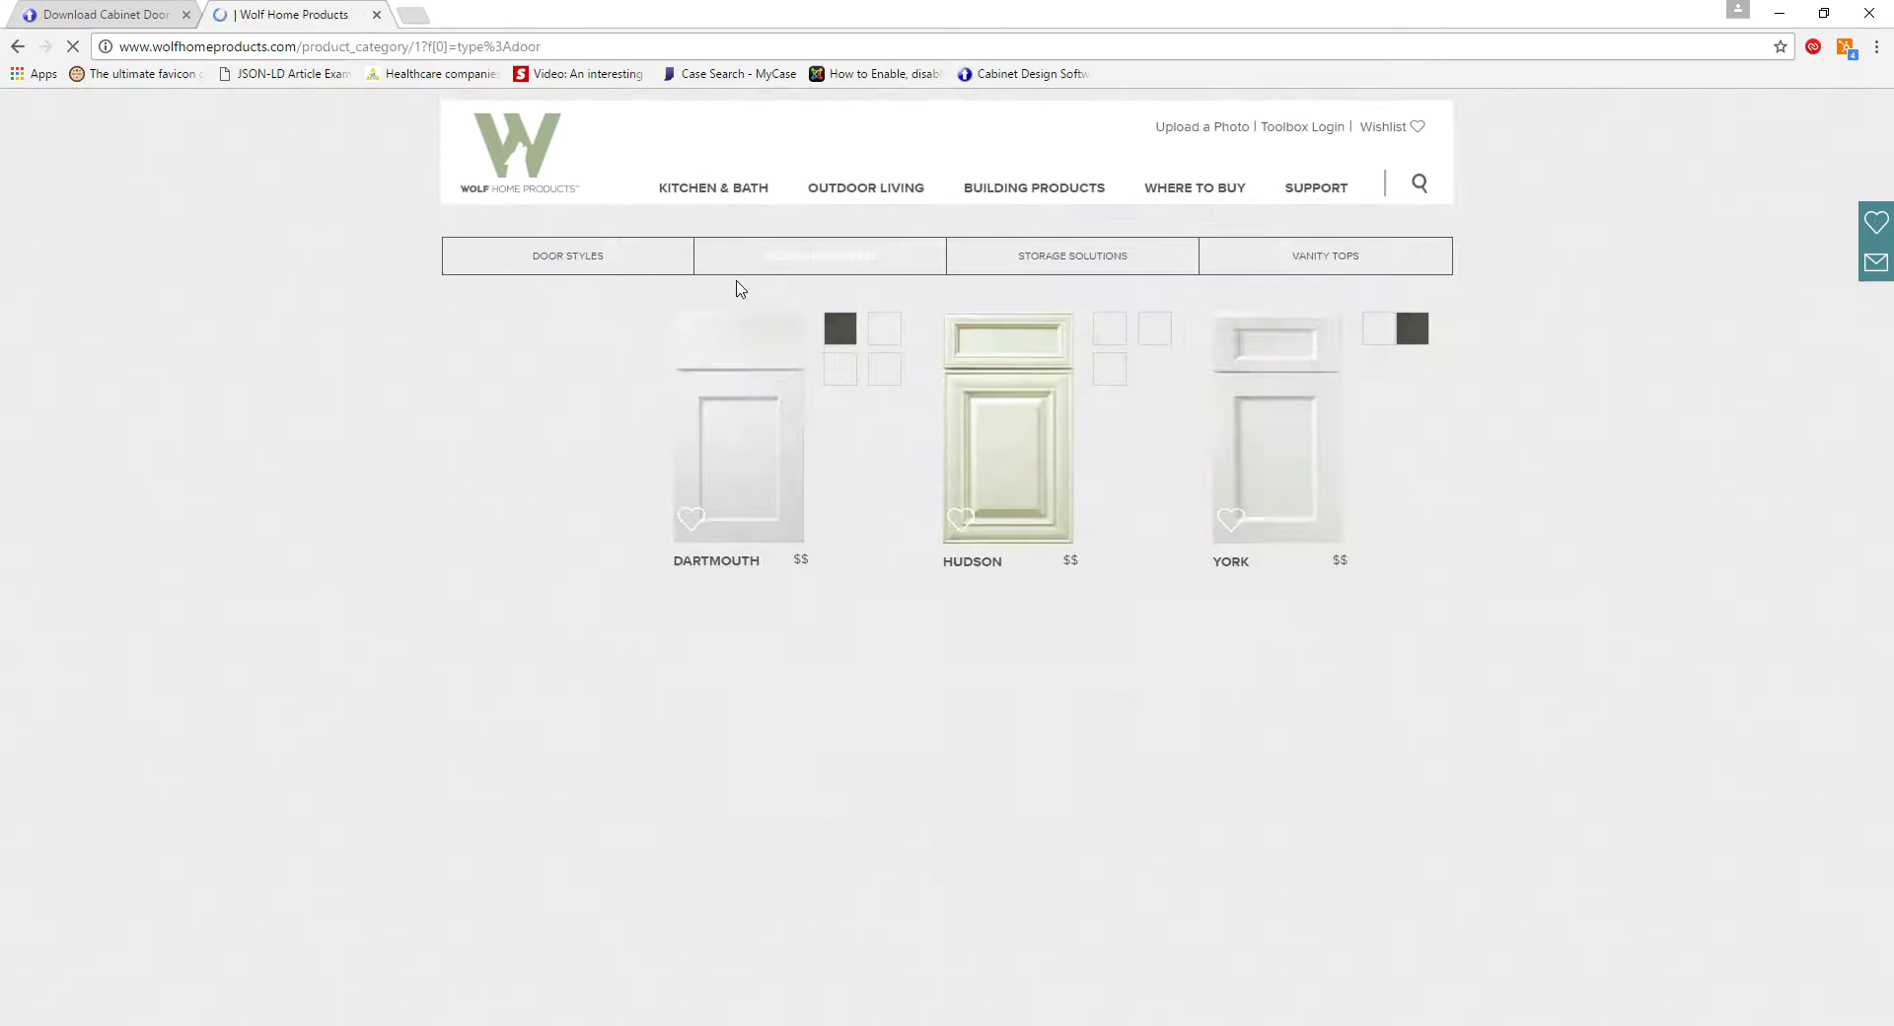
scroll(964, 281, "down", 2)
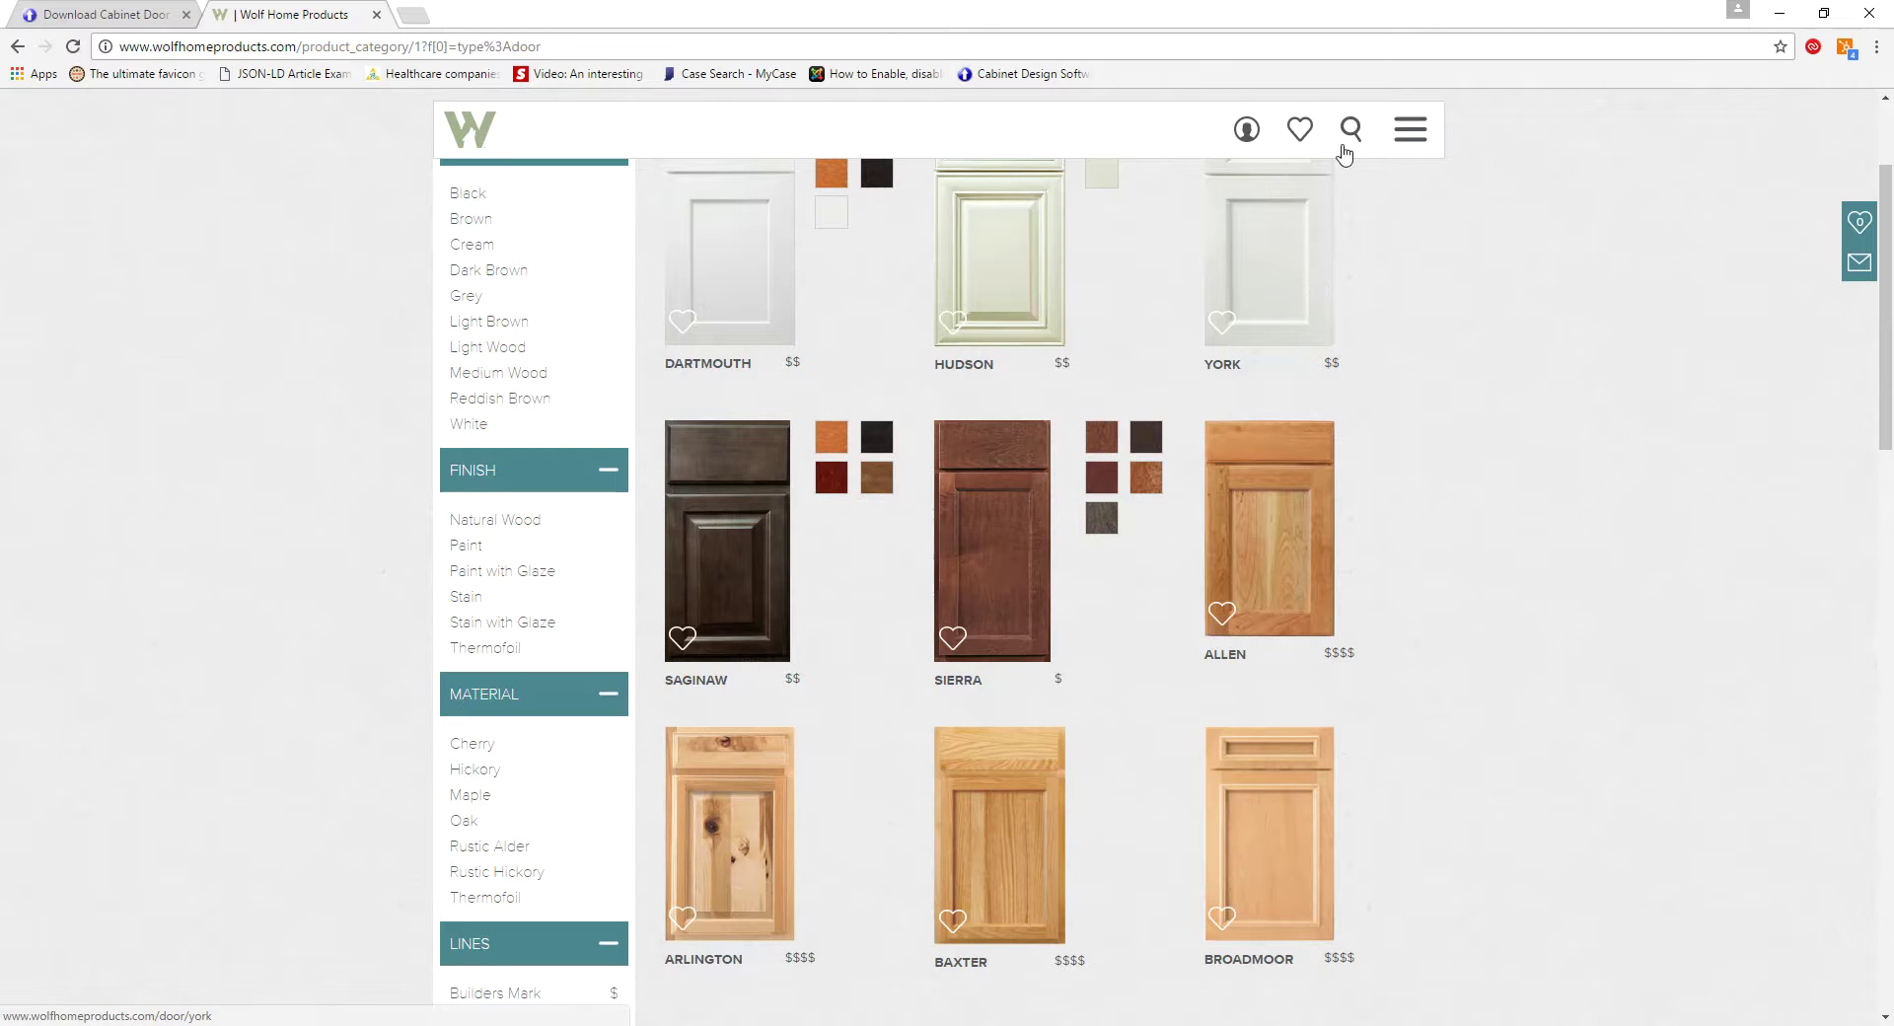
scroll(1303, 474, "down", 5)
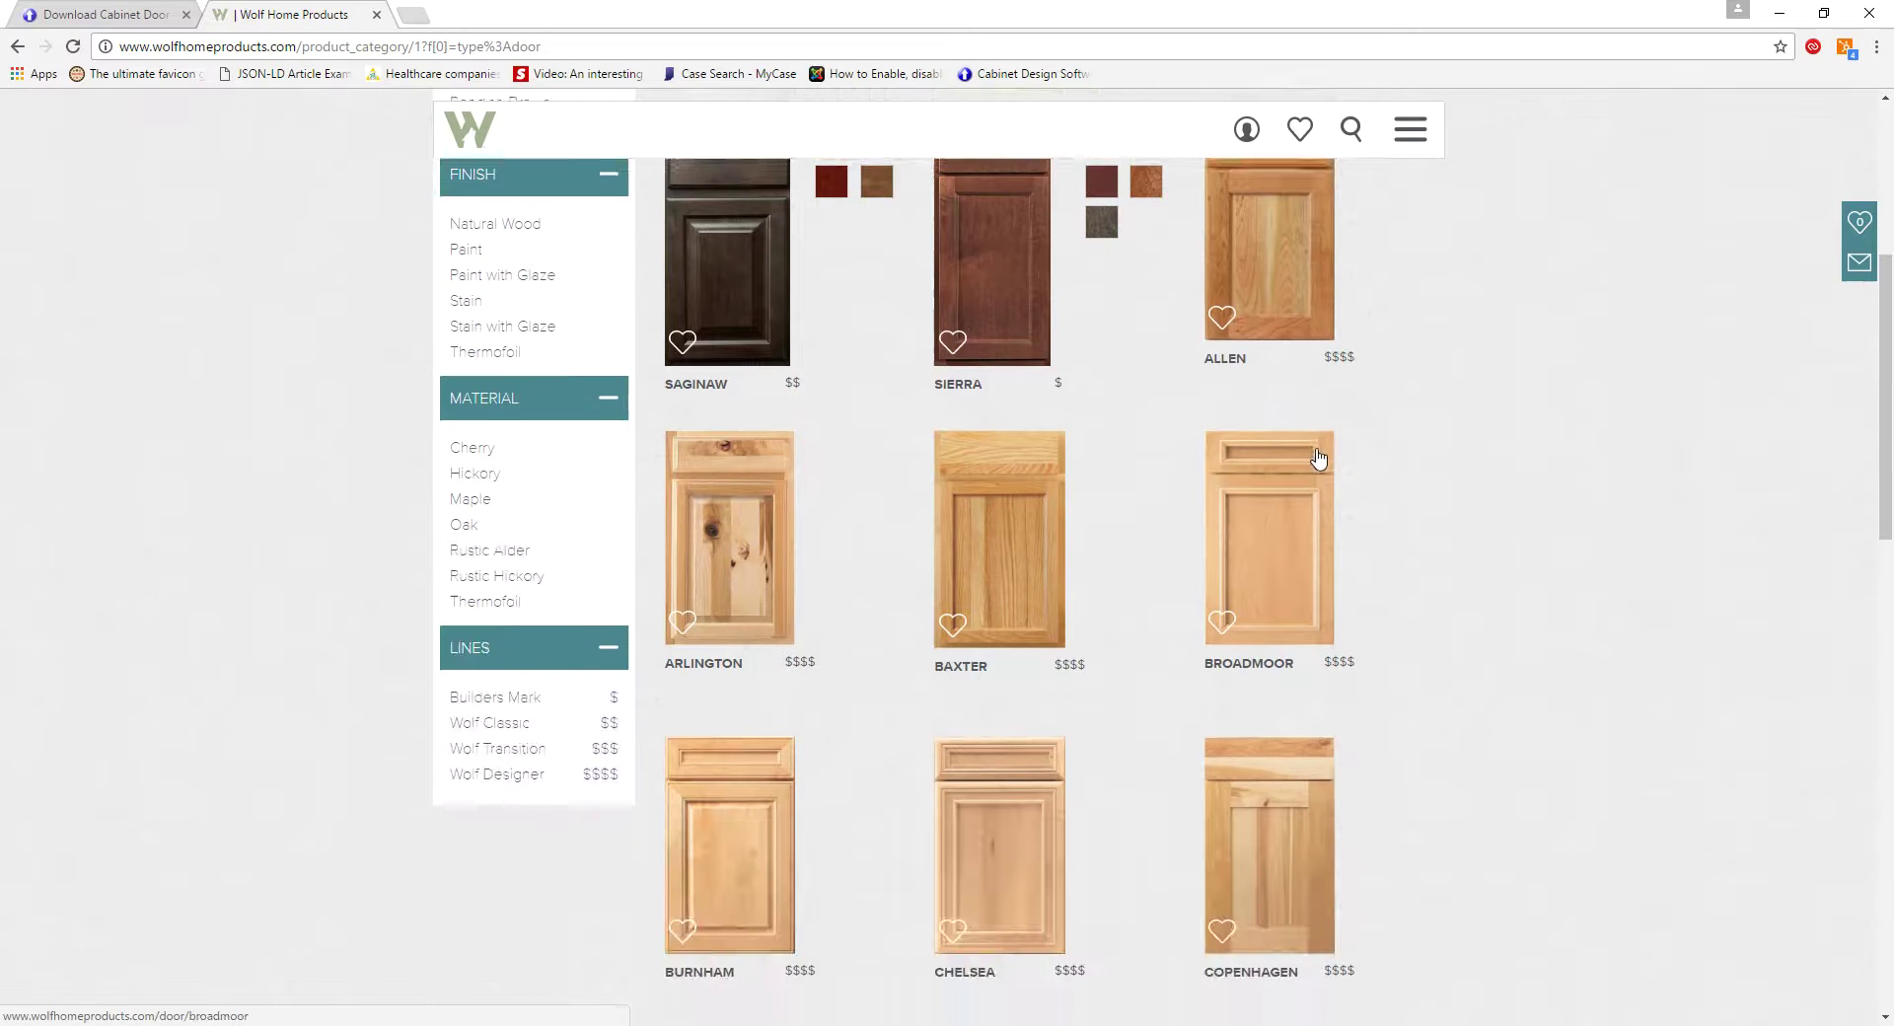
scroll(1323, 454, "down", 5)
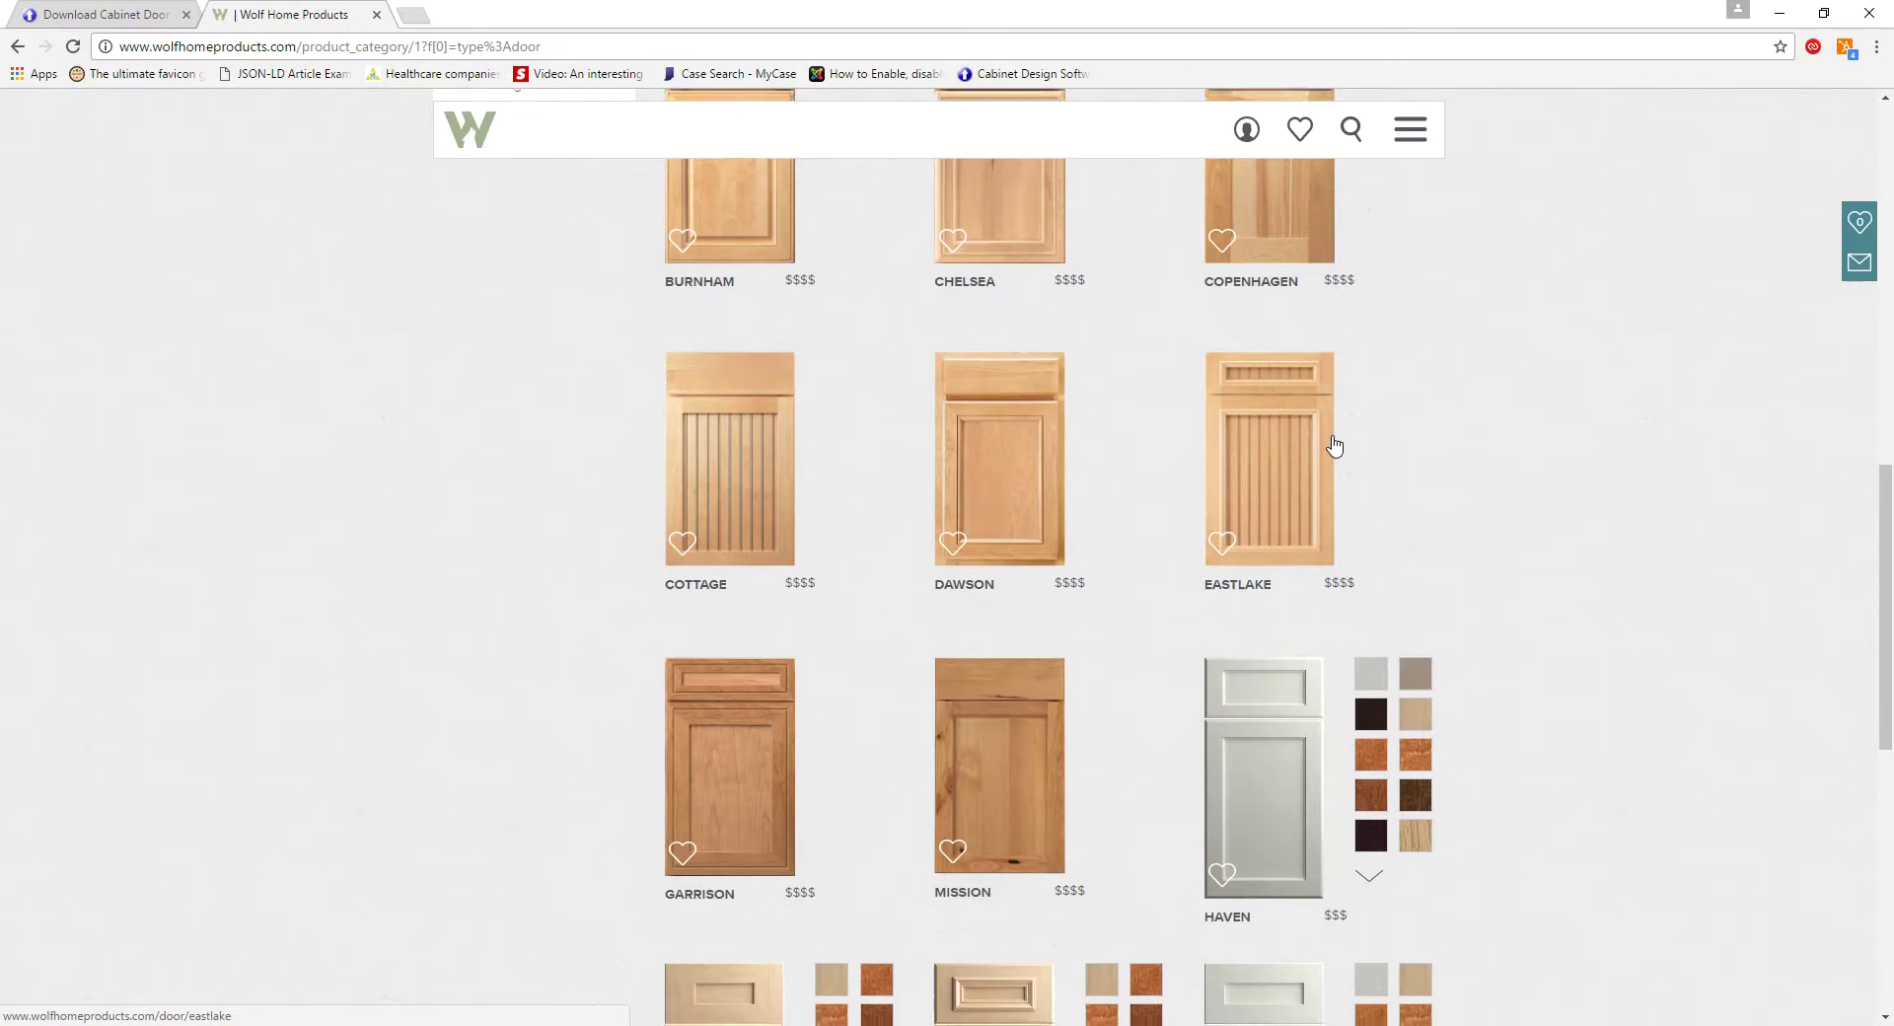
scroll(1336, 446, "up", 9)
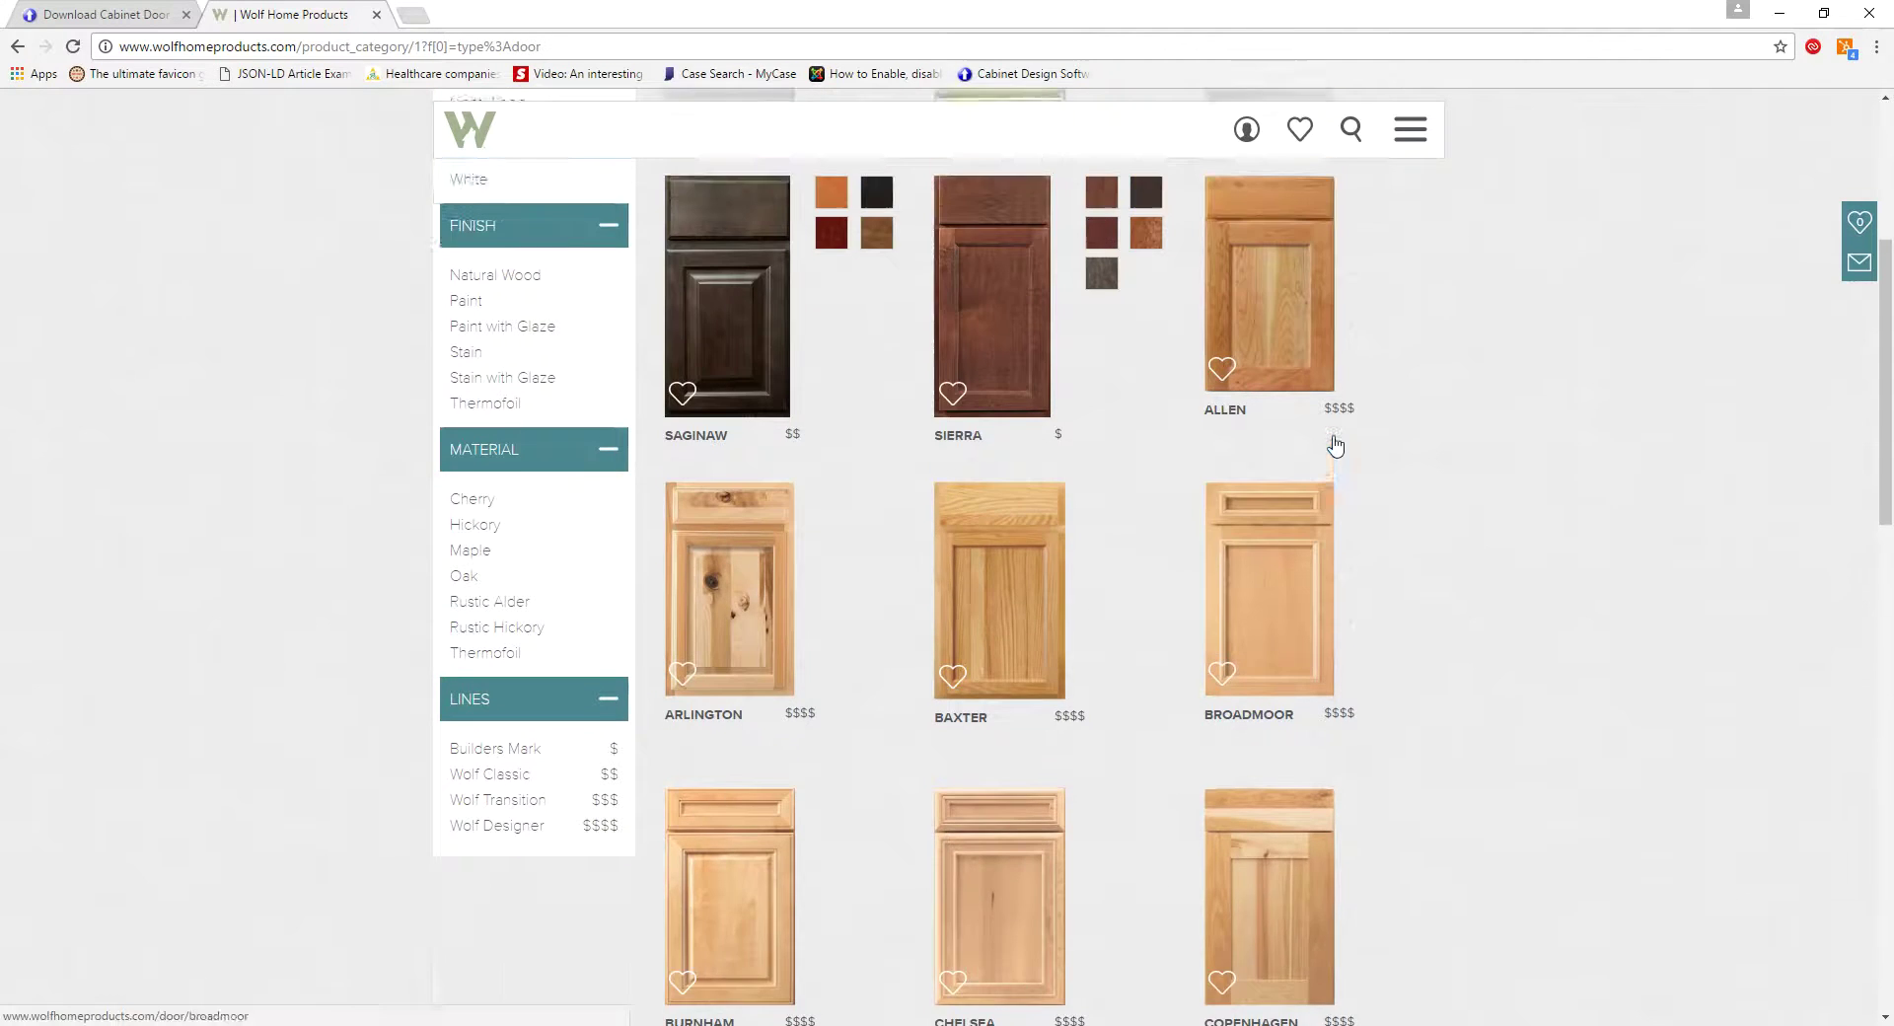
scroll(1334, 444, "up", 3)
scroll(1334, 444, "down", 1)
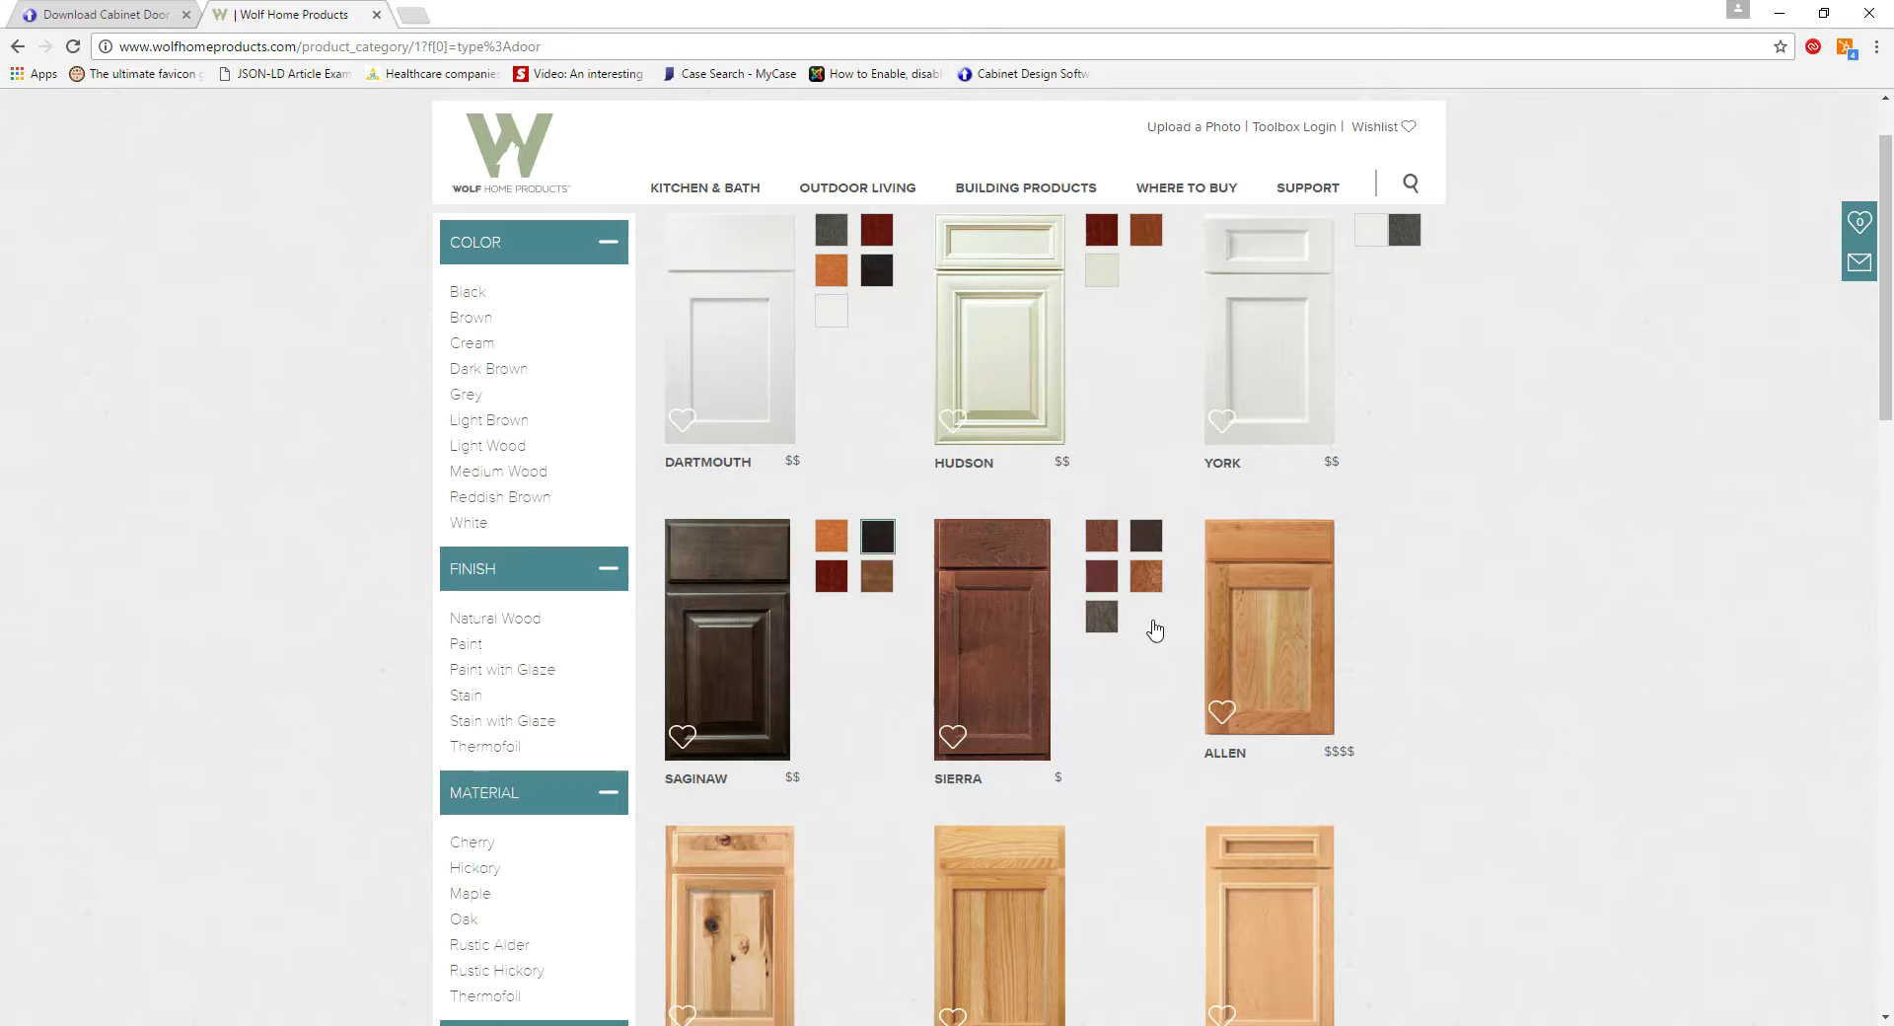
Step: Open the Allen cherry door page and copy its door image
left_click(1256, 616)
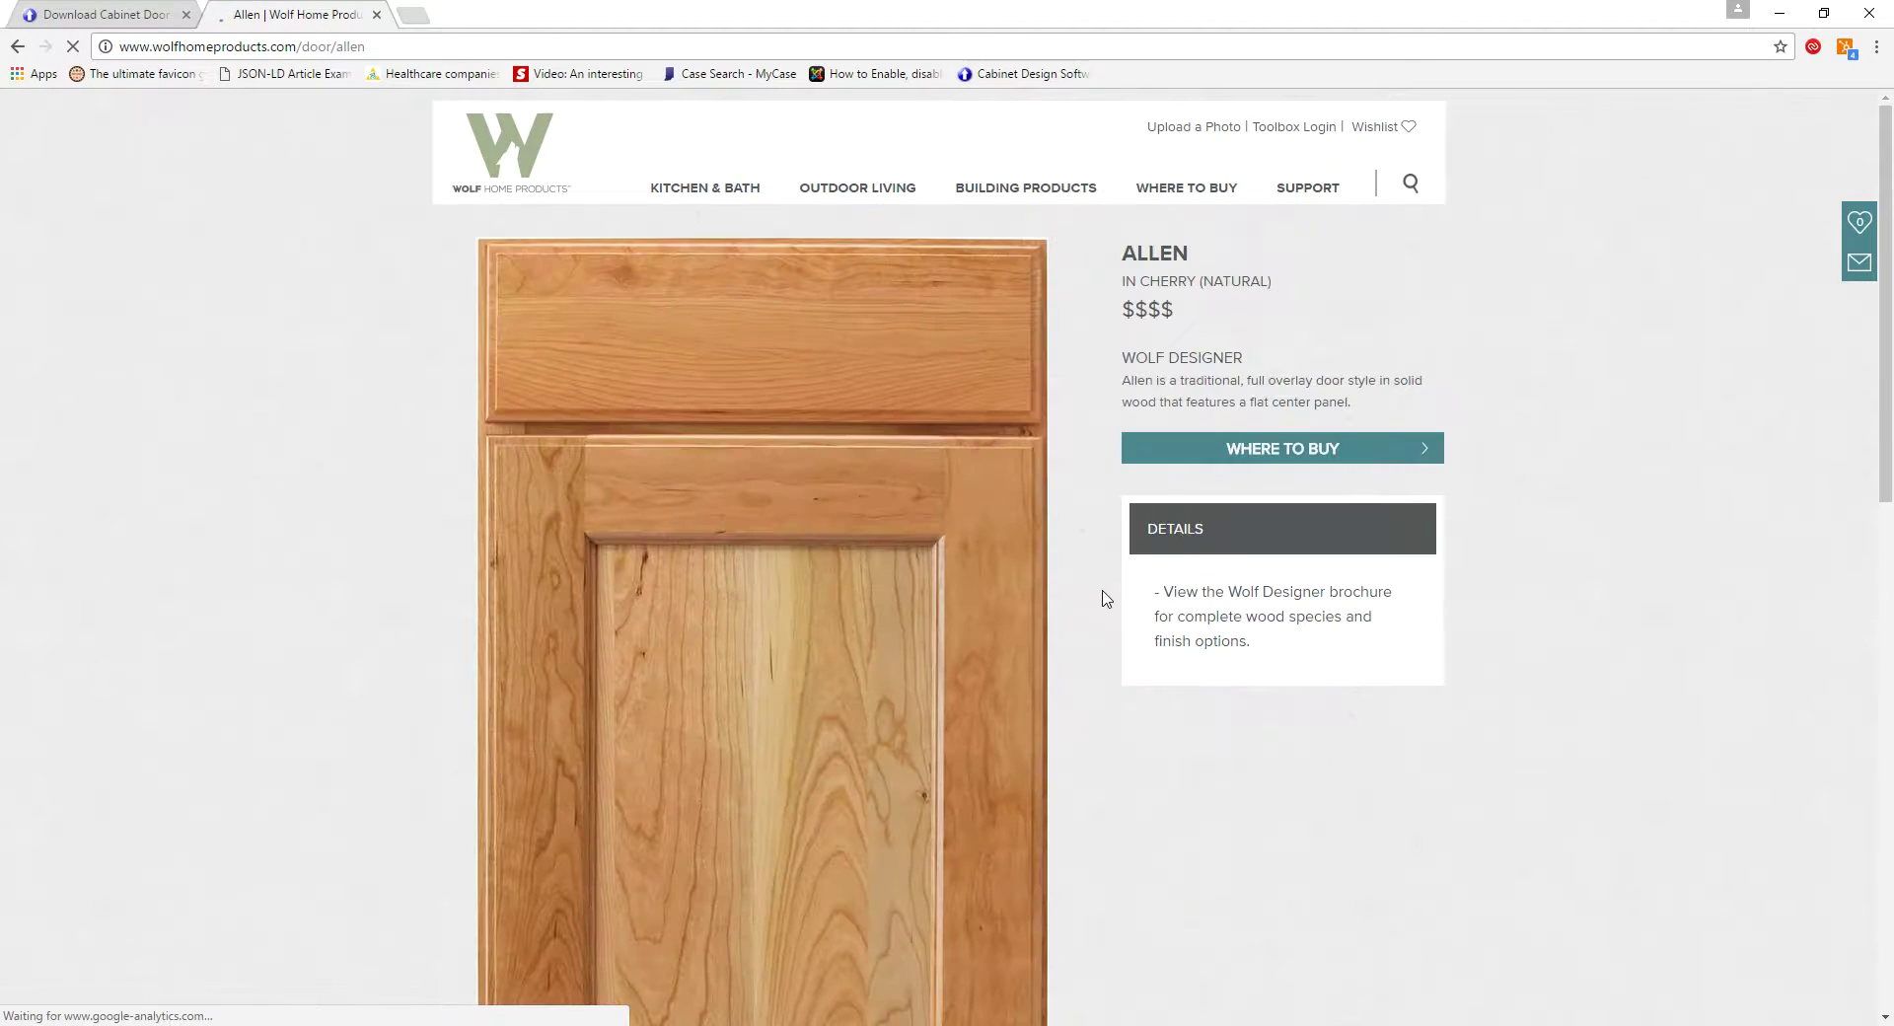
scroll(1102, 596, "down", 3)
right_click(755, 462)
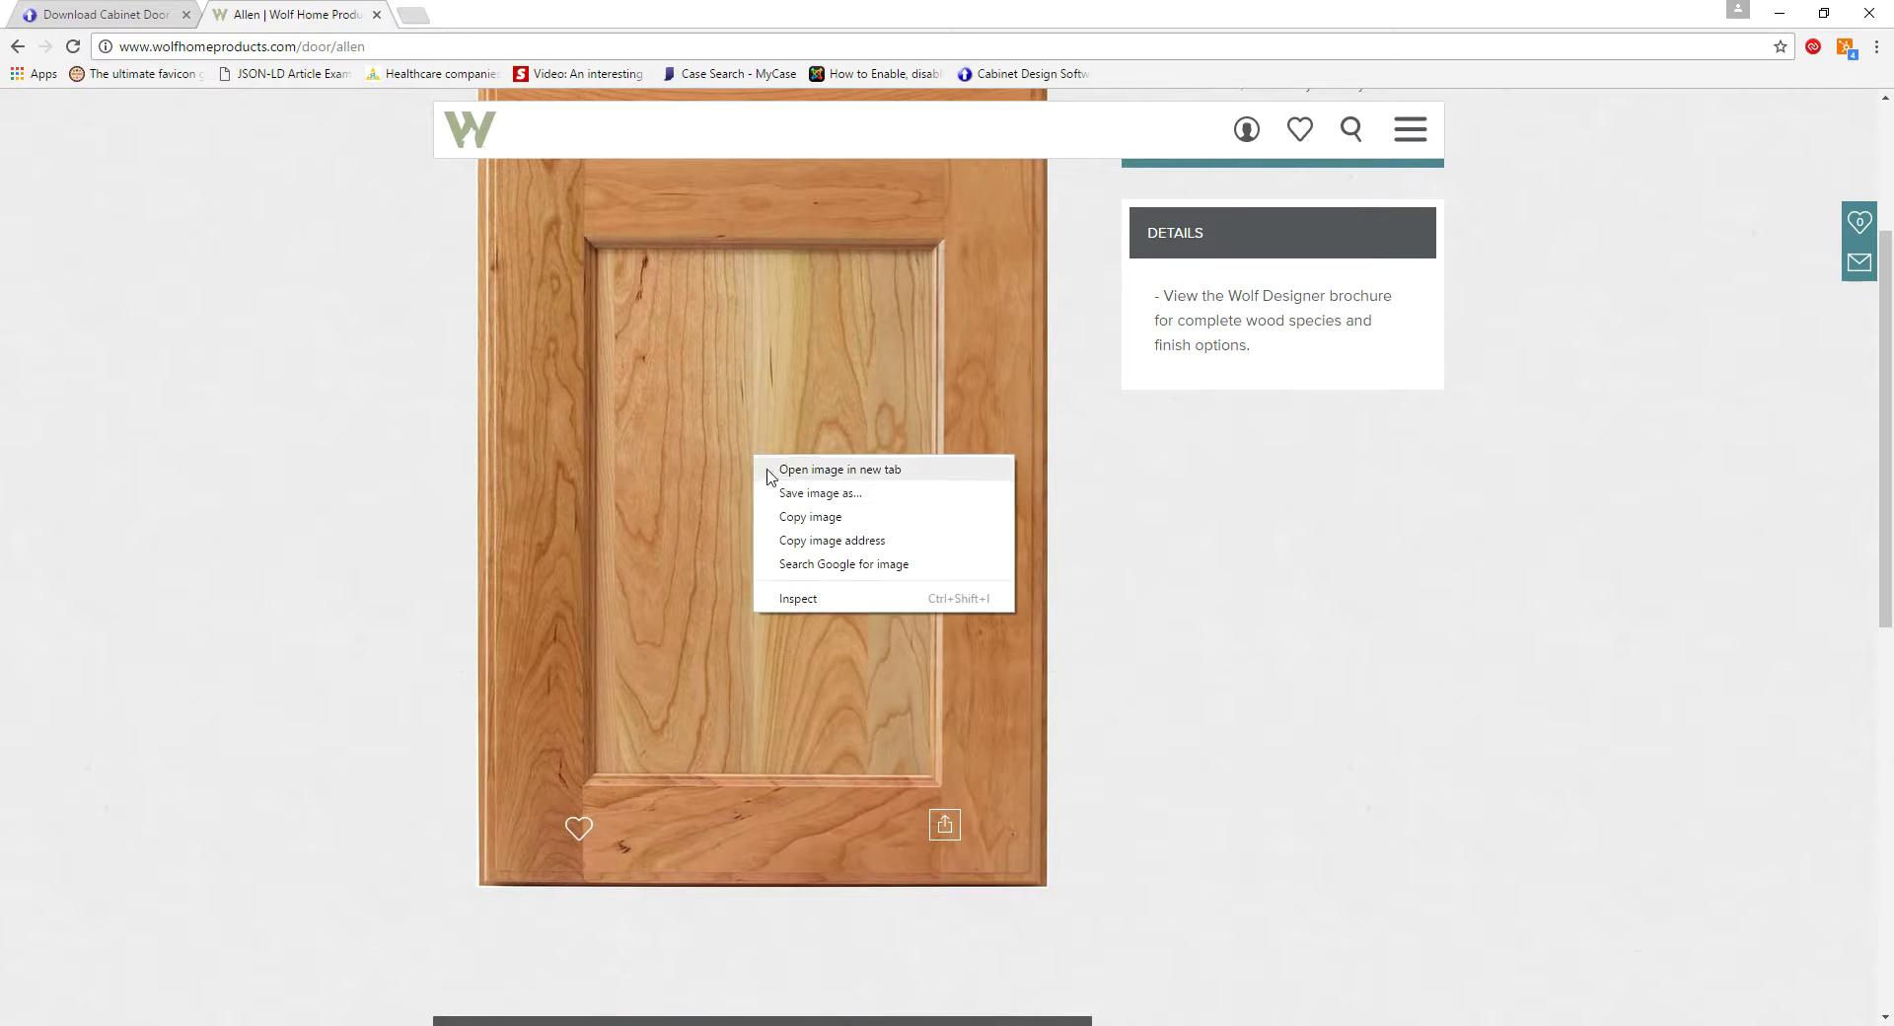
left_click(795, 519)
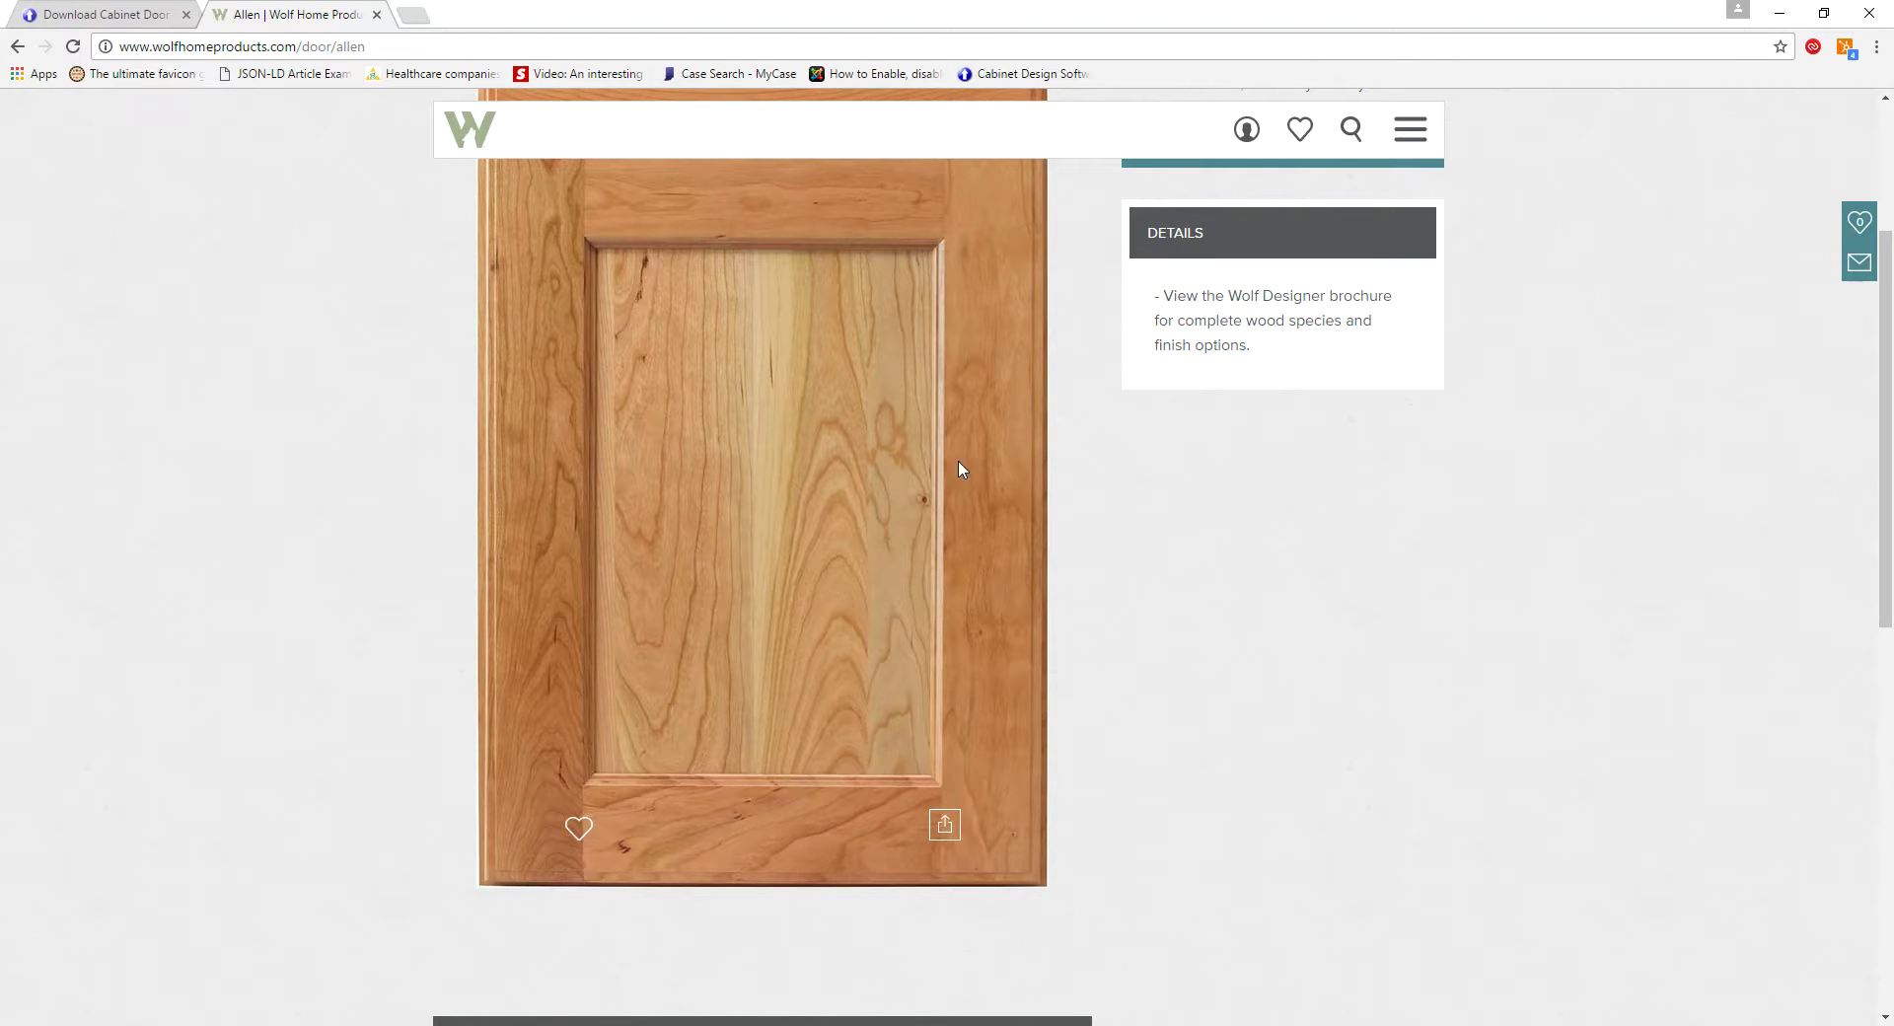
scroll(962, 470, "up", 2)
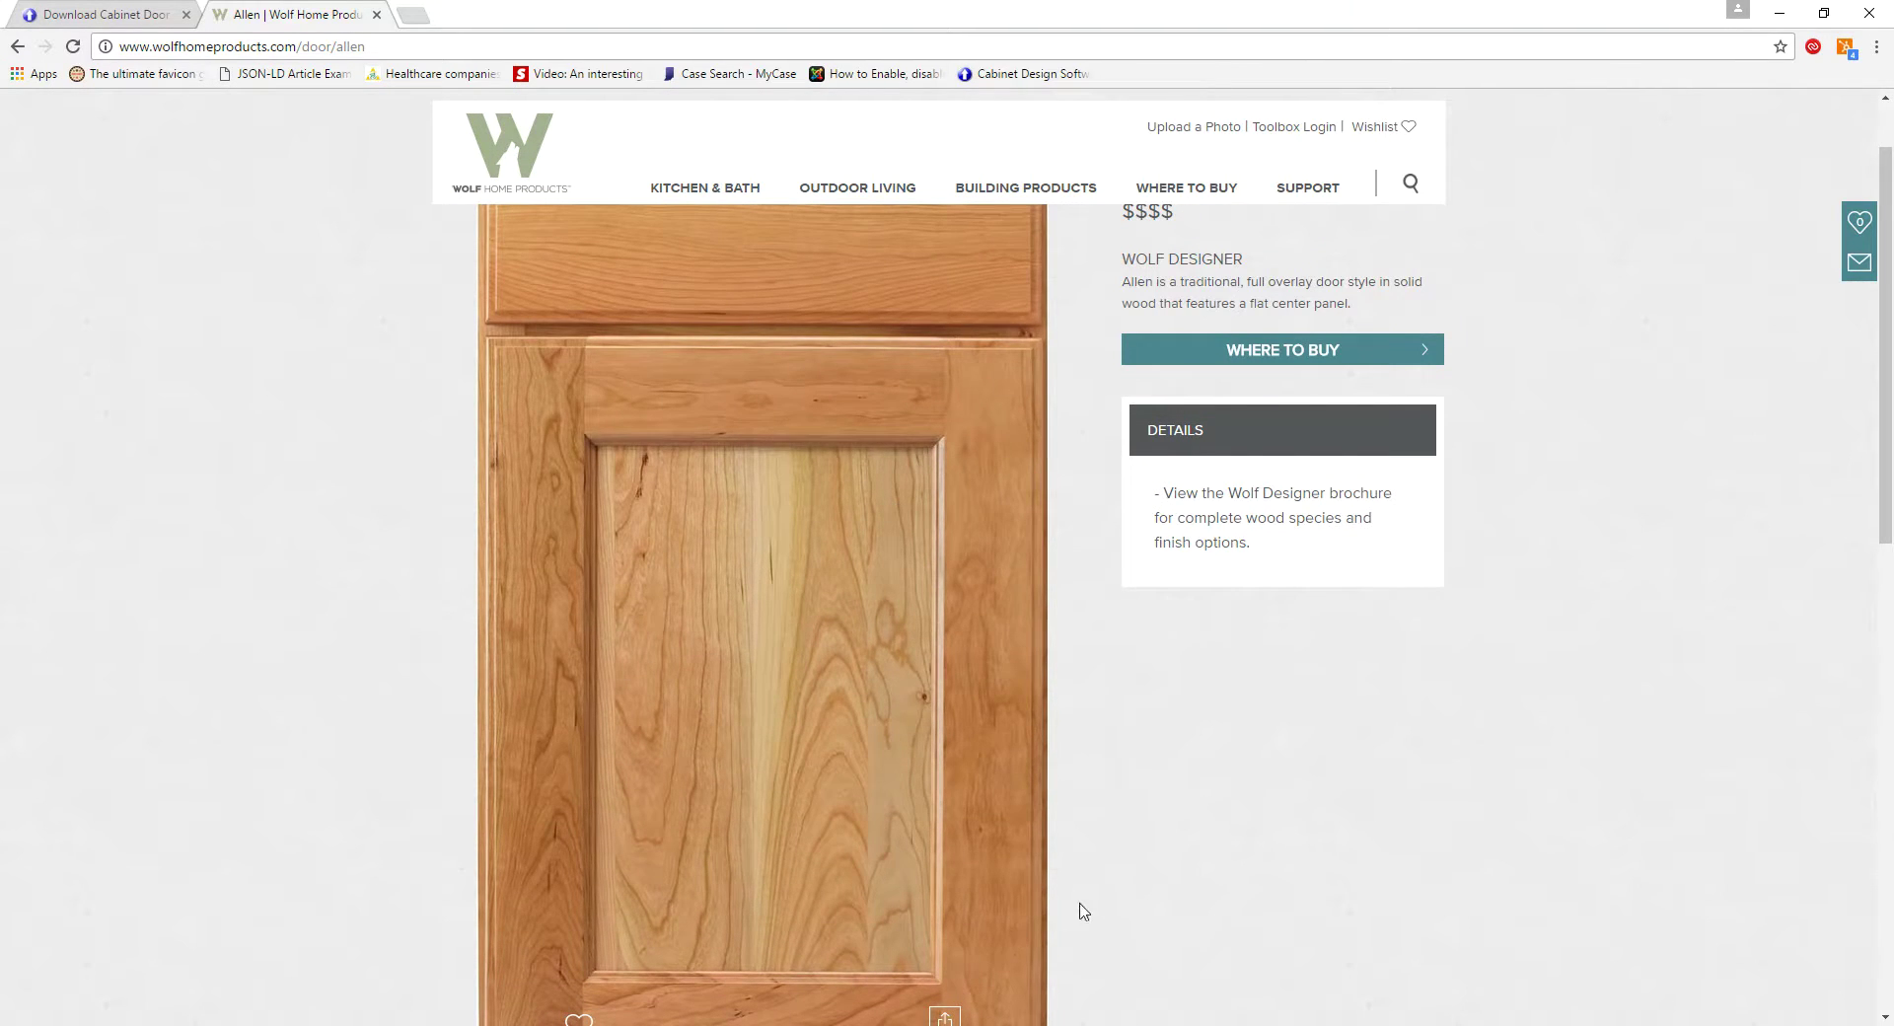
Step: In paint.net, paste the copied Allen door image into a new 580 × 960 image
key("alt+Tab")
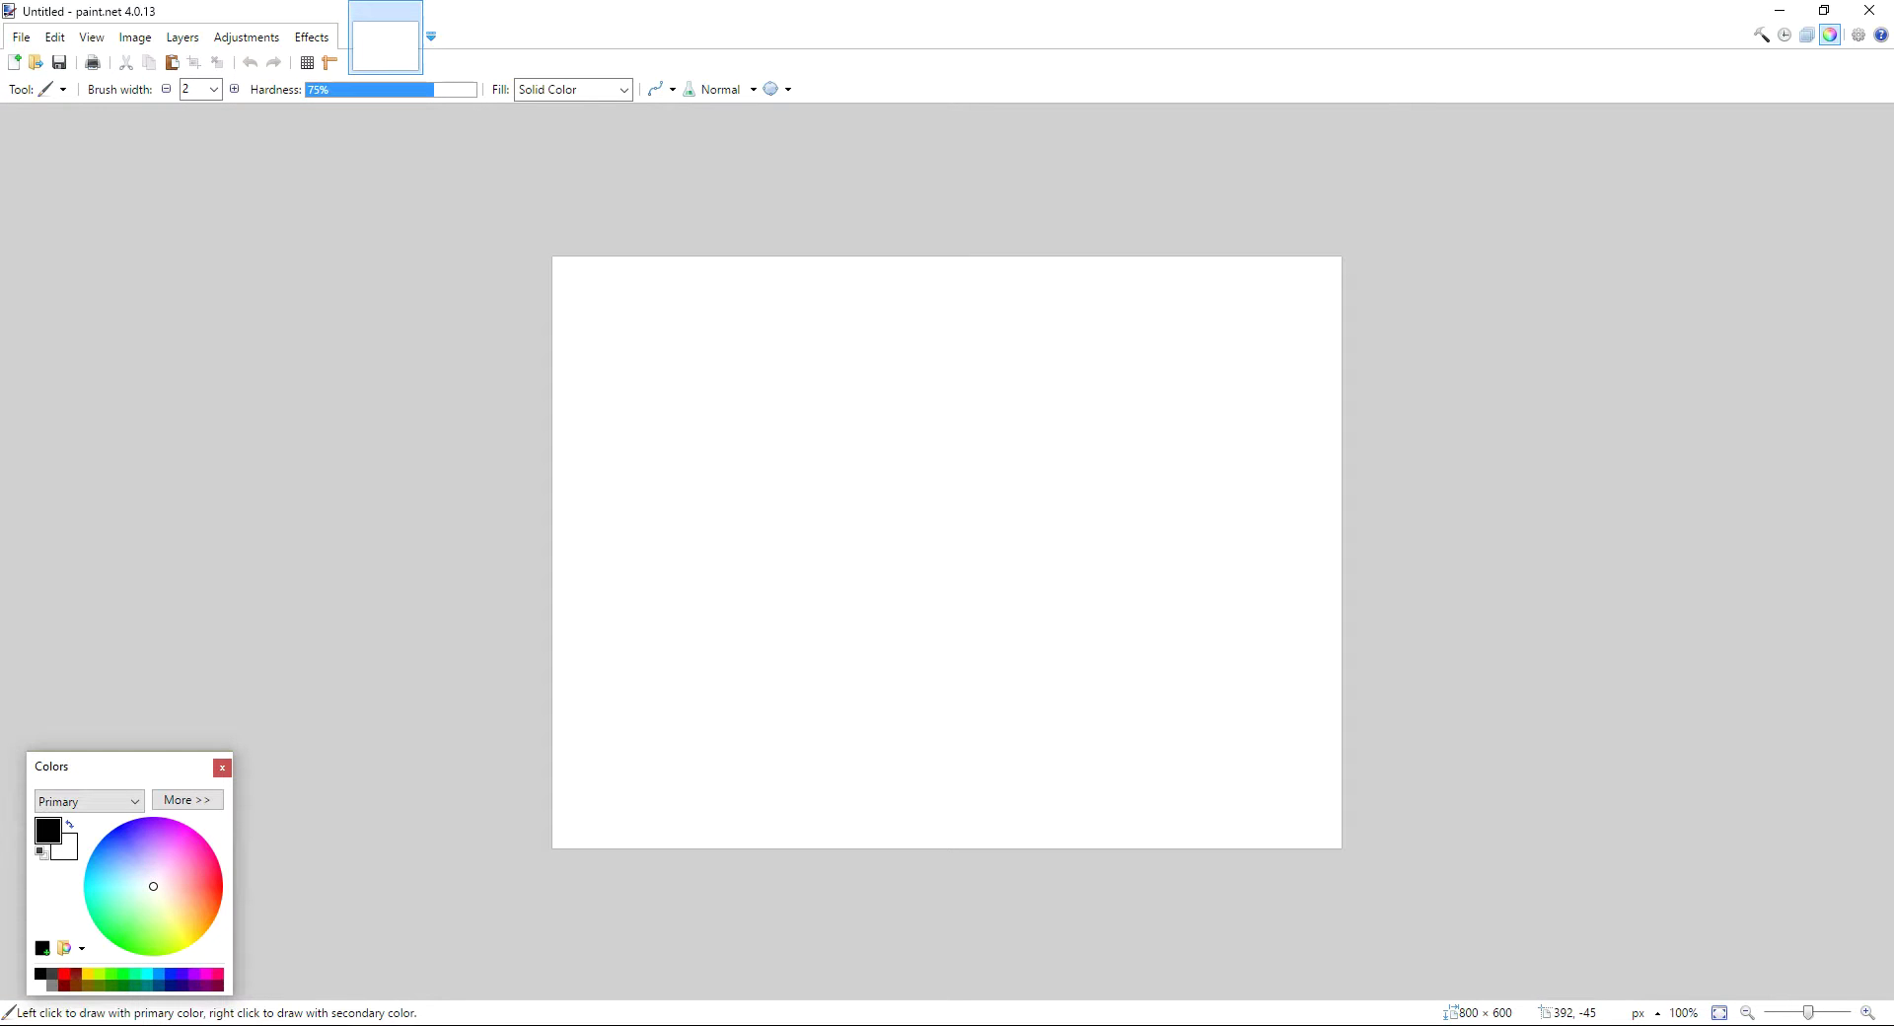
left_click(12, 61)
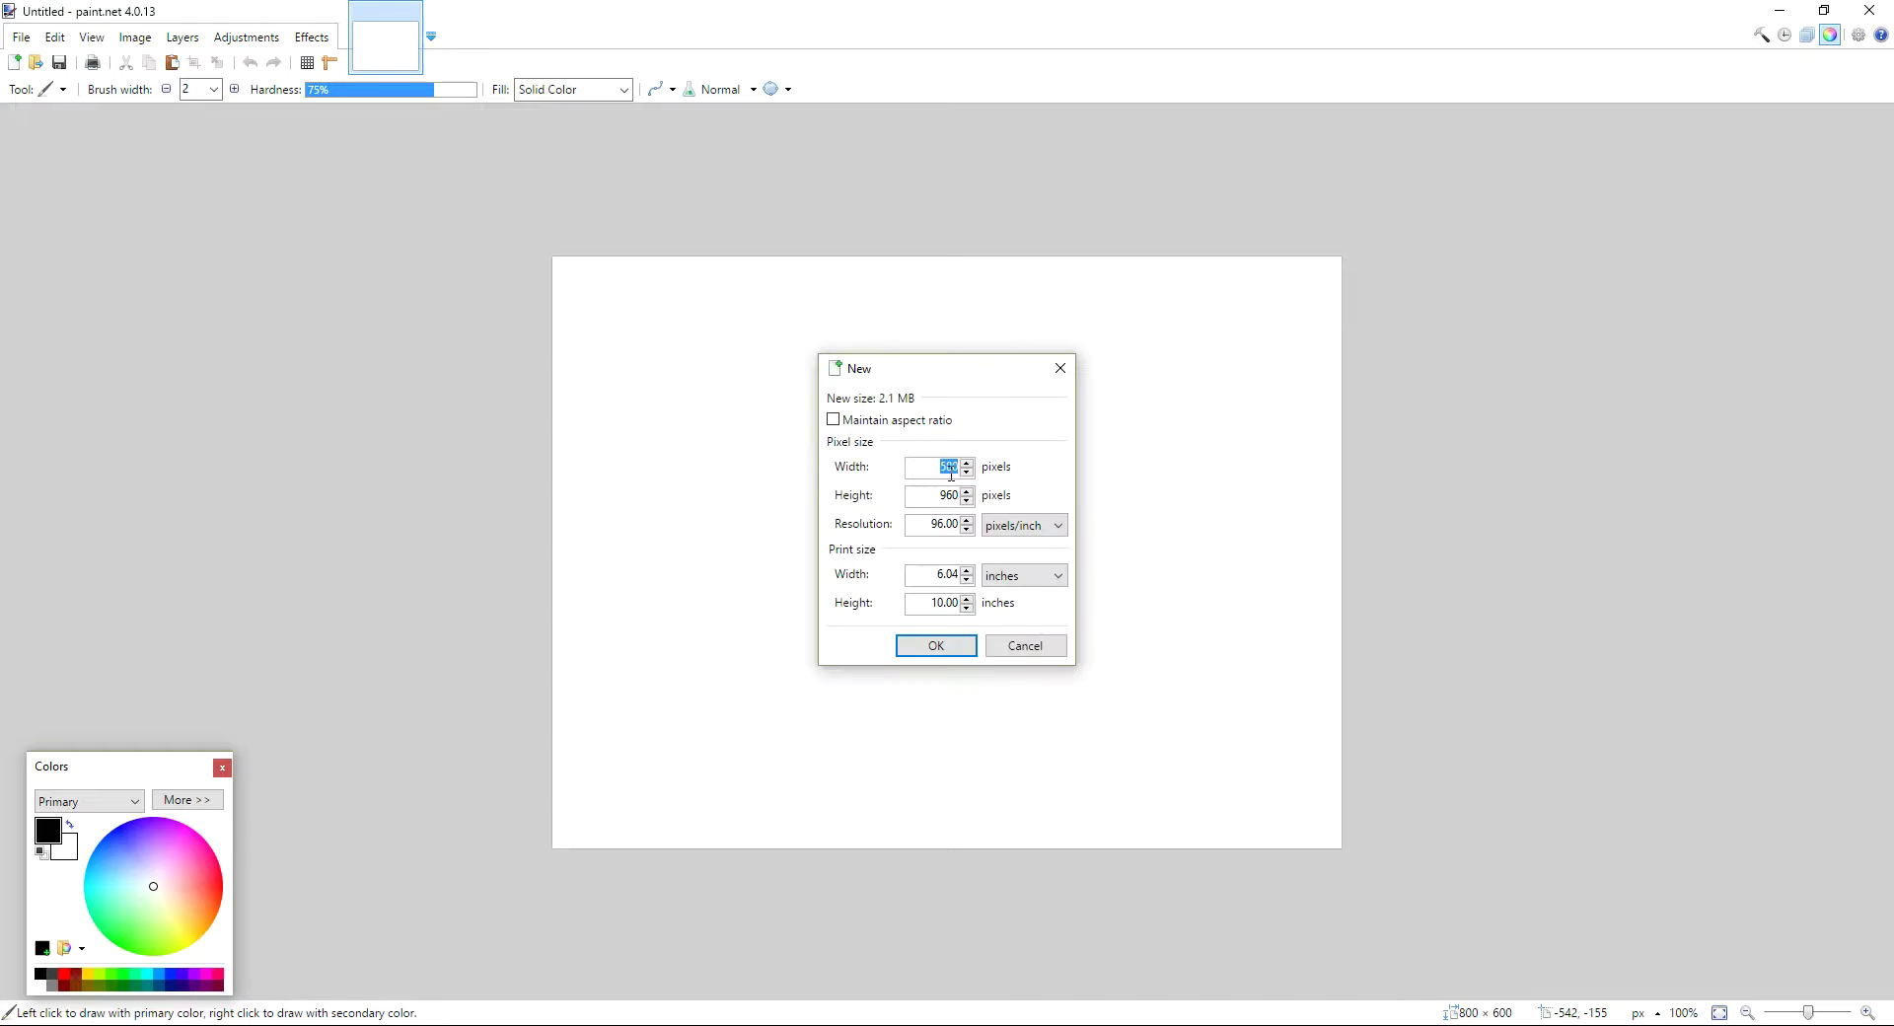
left_click(967, 654)
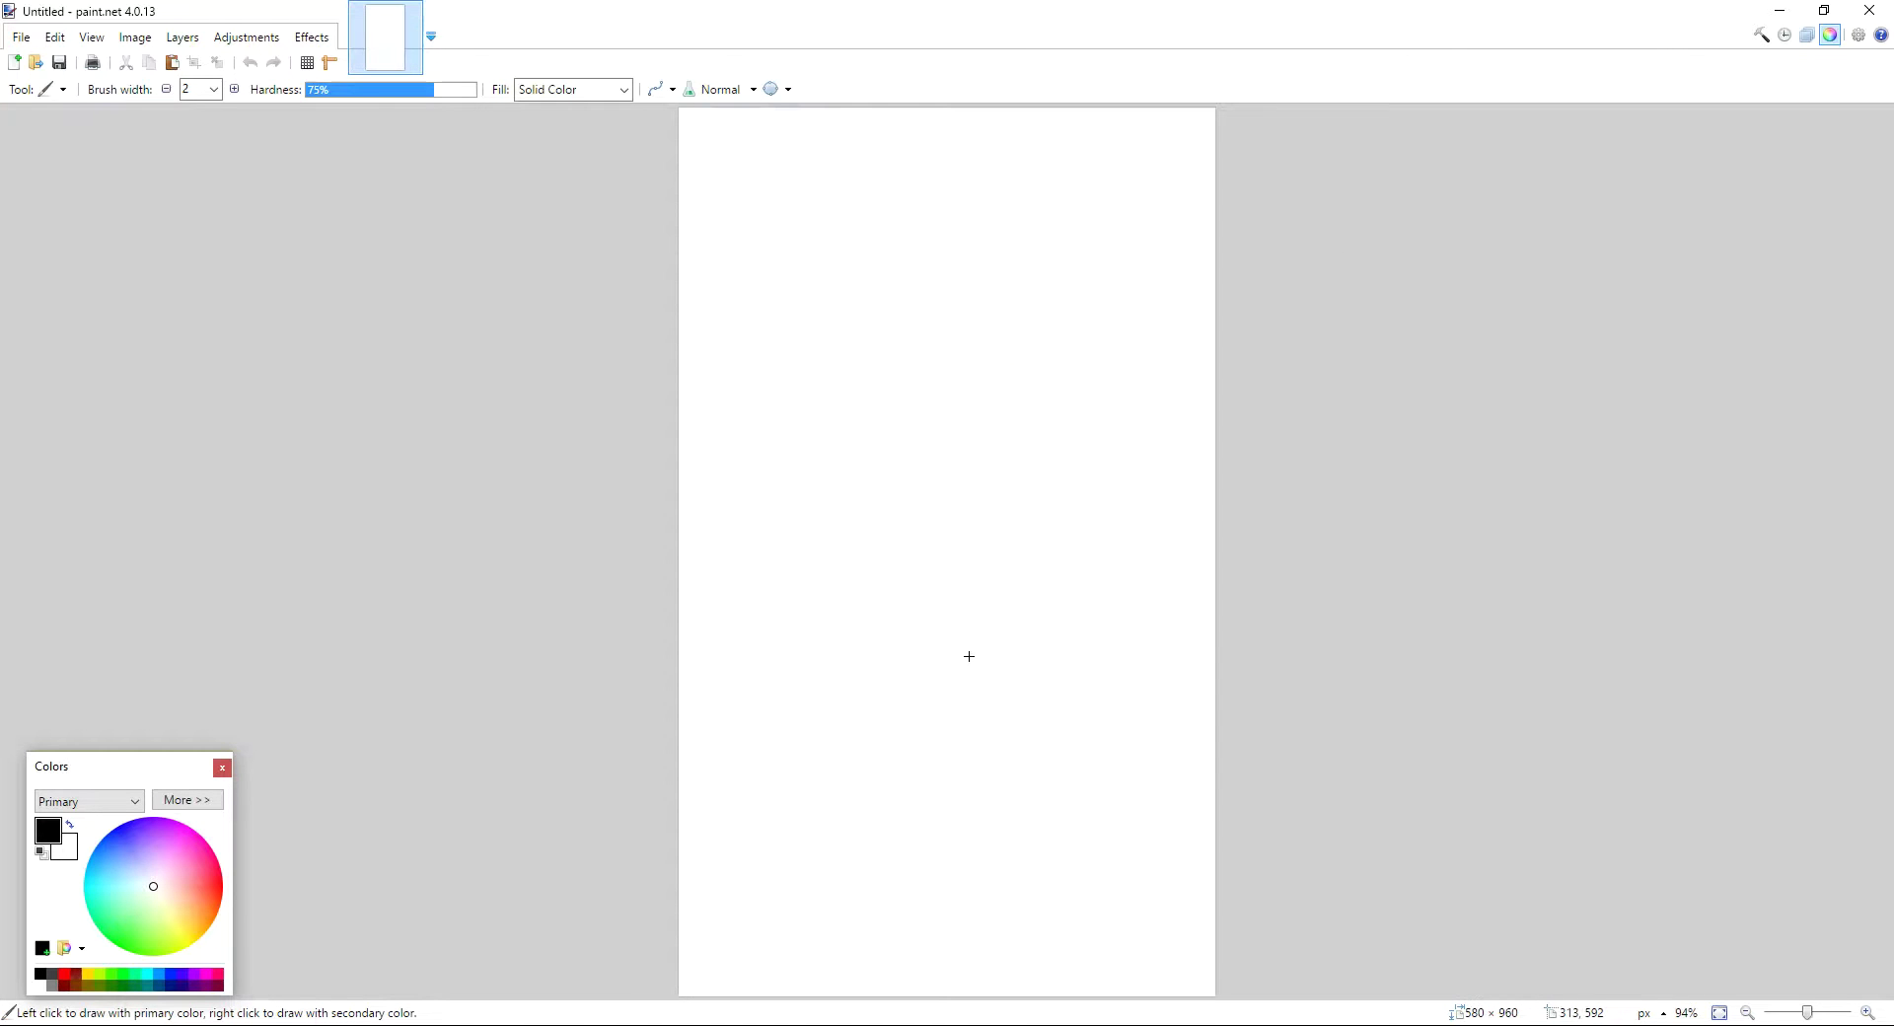
key("ctrl+v")
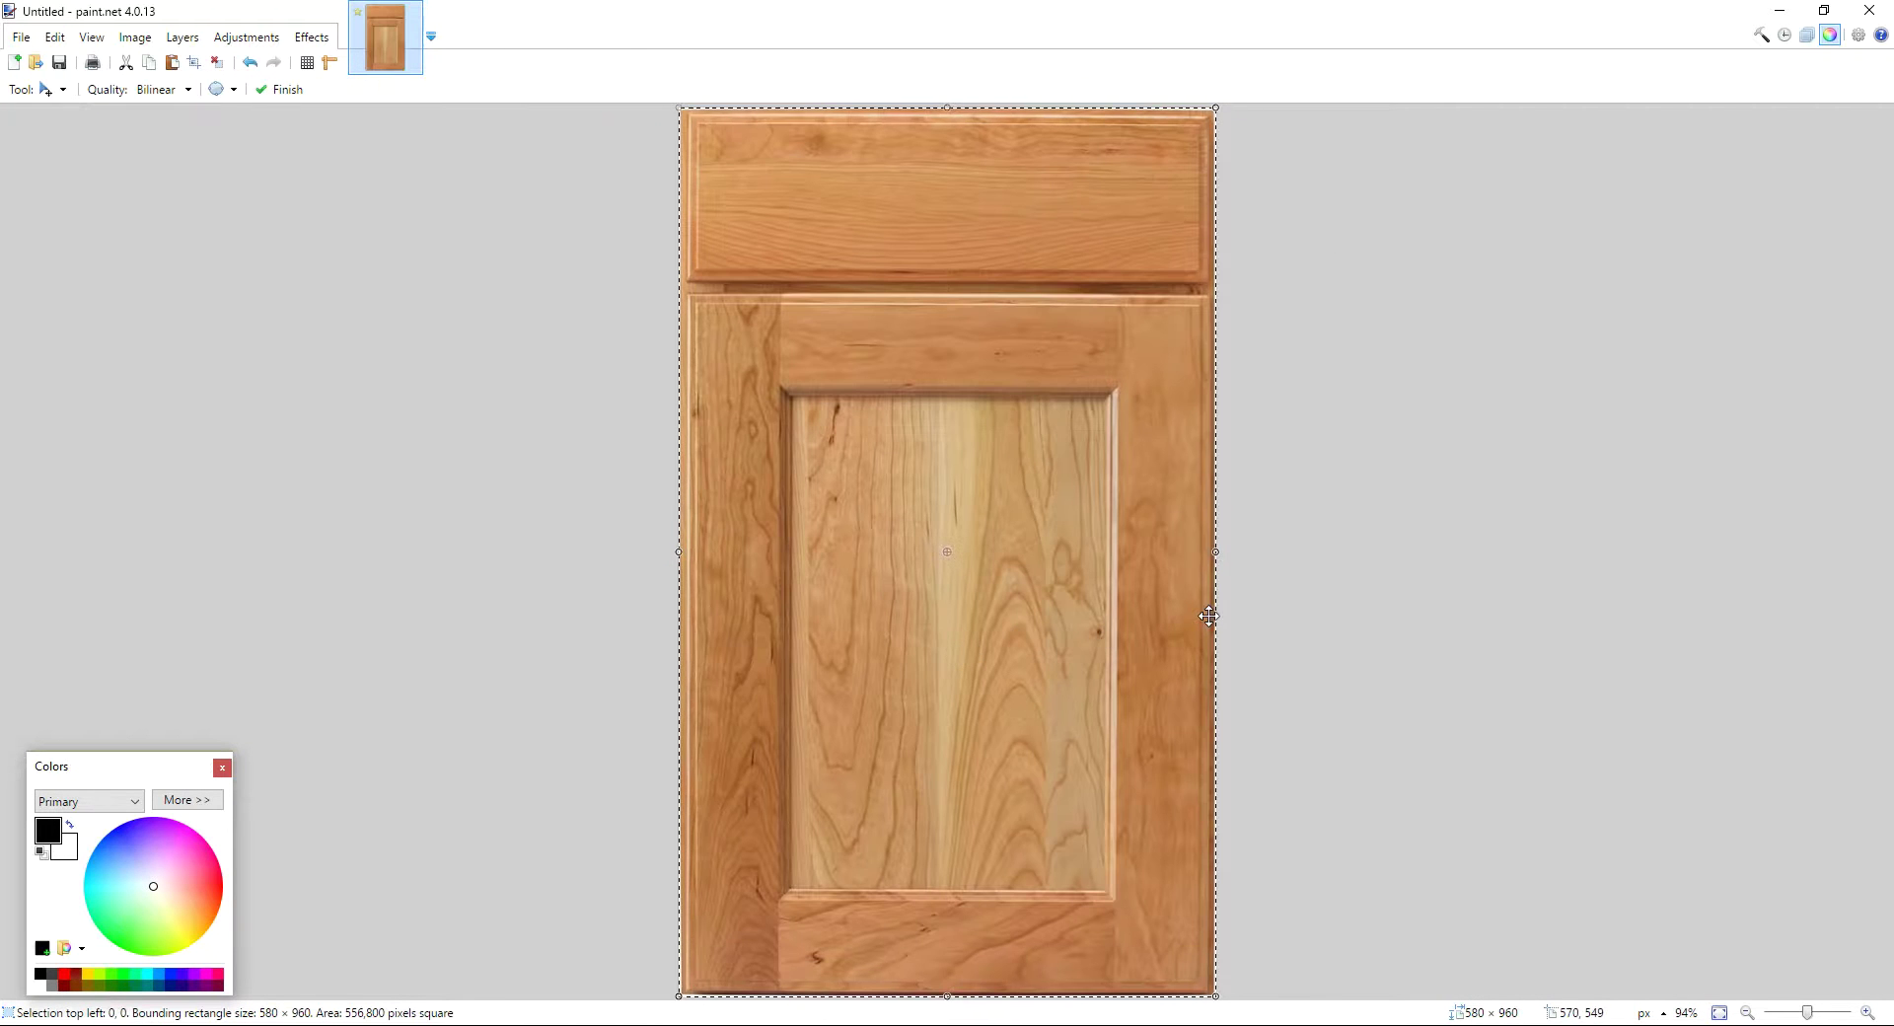
key("ctrl+d")
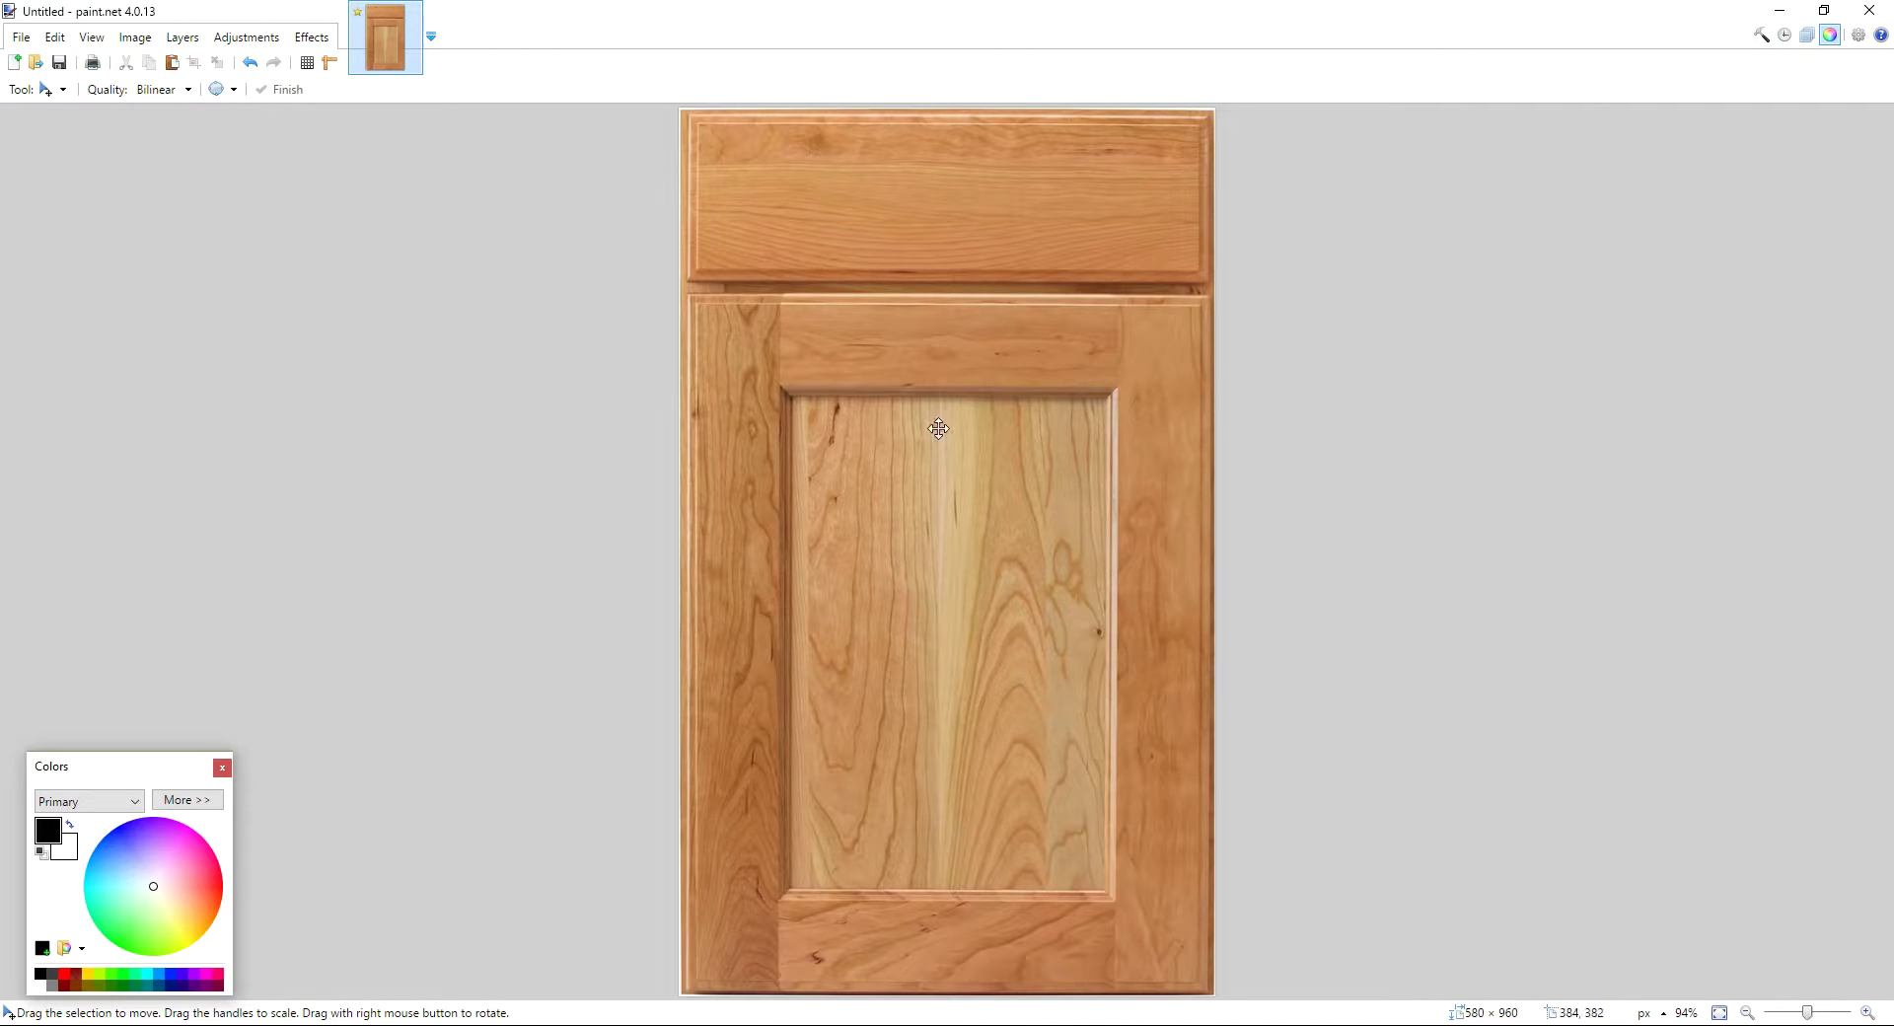
Step: Copy the door area into its own new 575 × 765 image
left_click(62, 90)
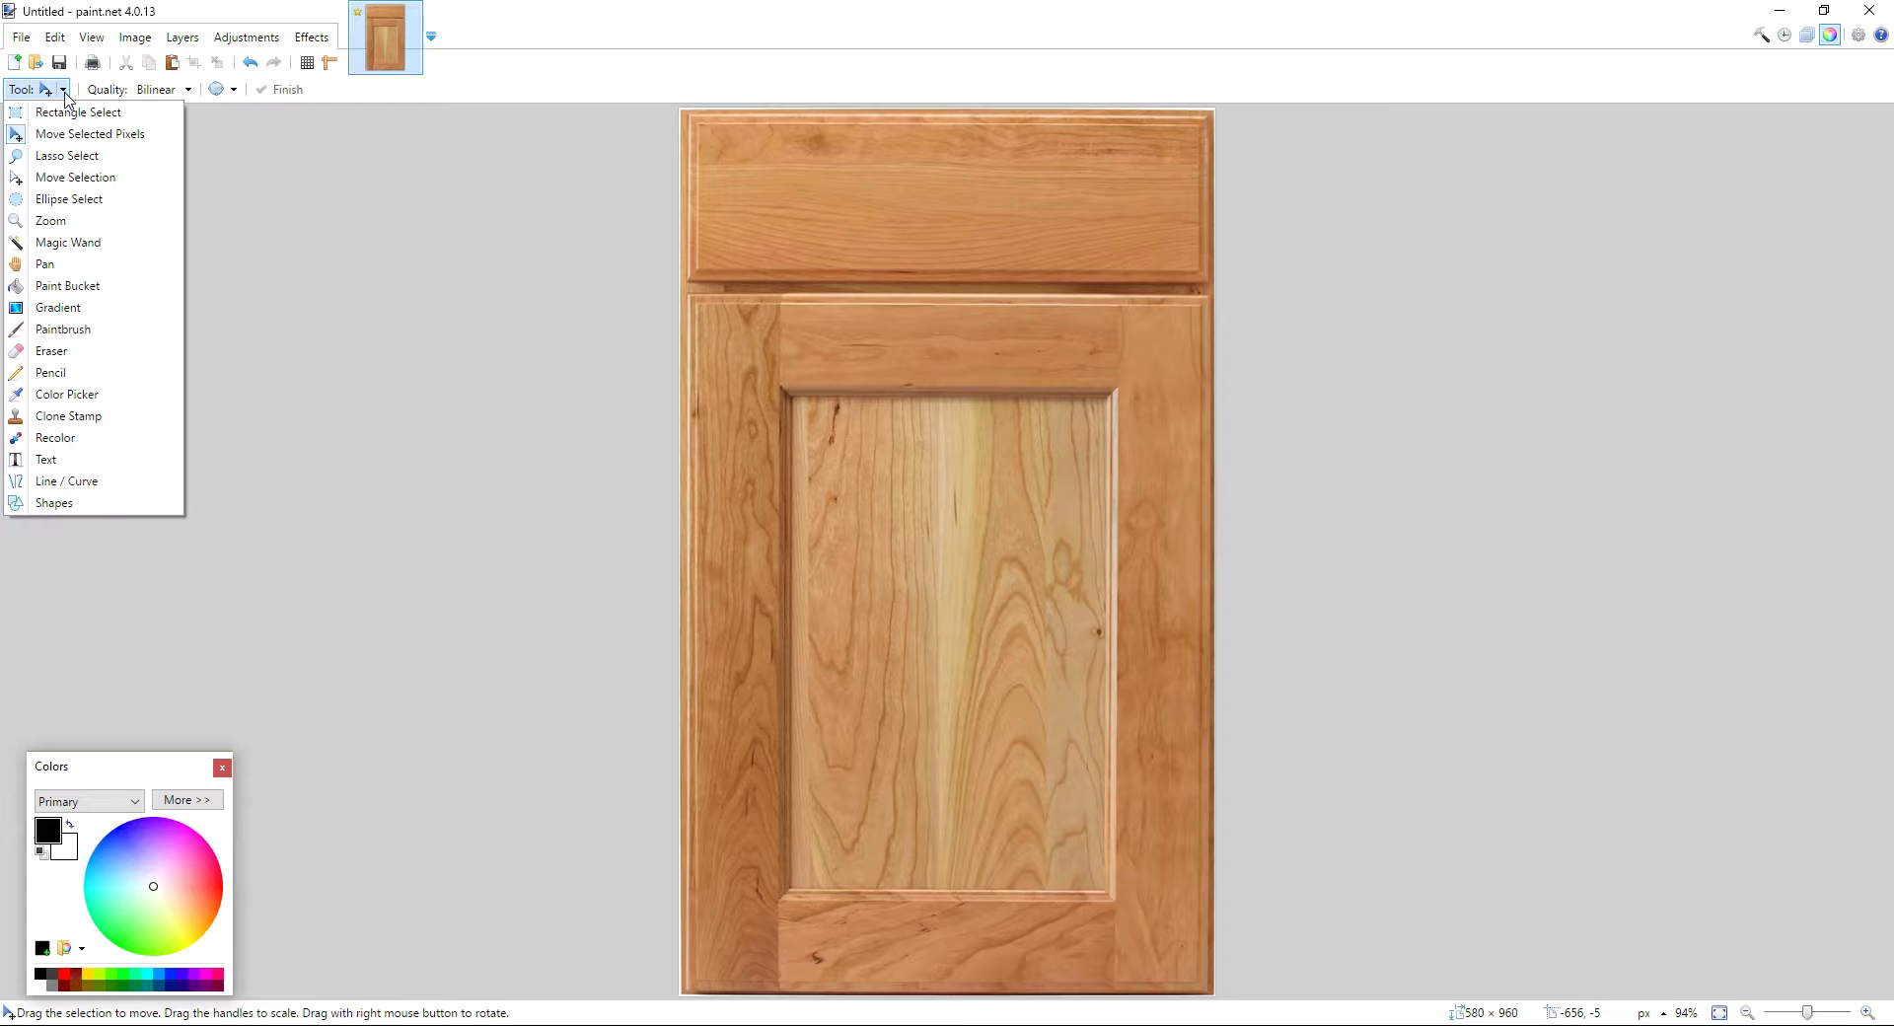
left_click(59, 113)
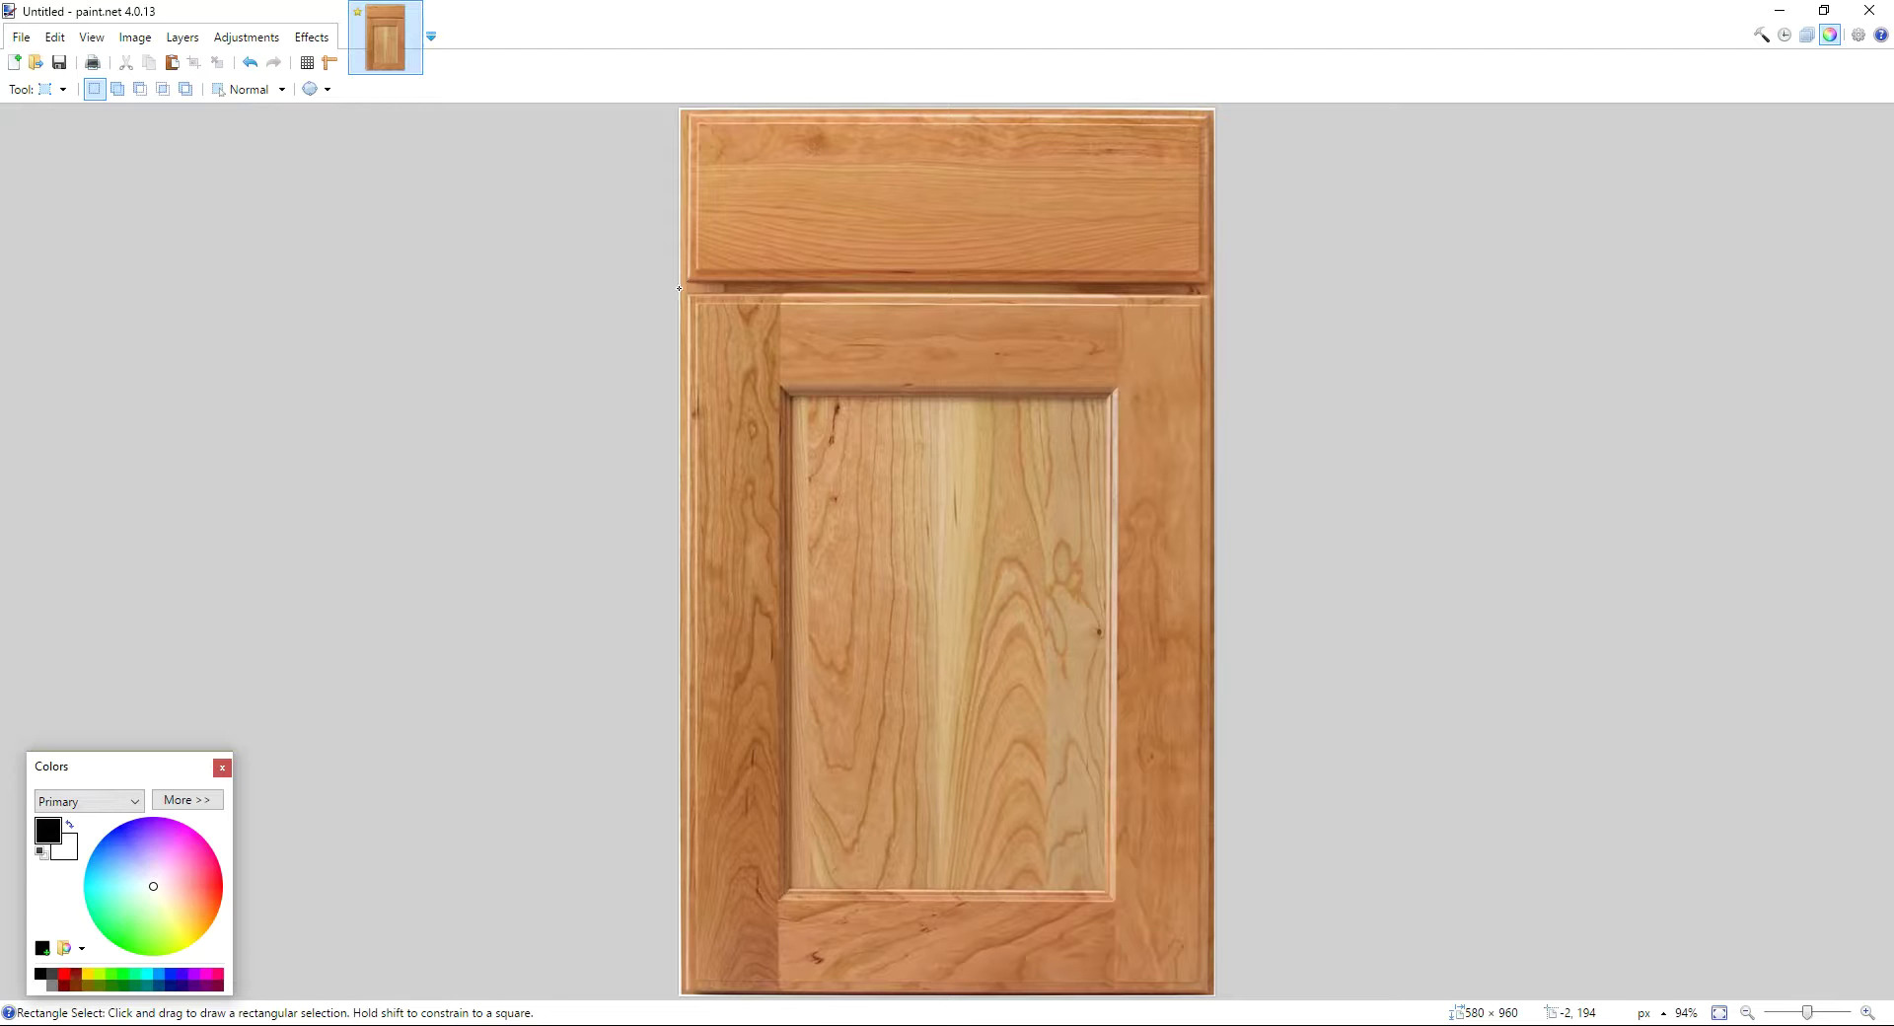
left_click_drag(679, 288, 1216, 997)
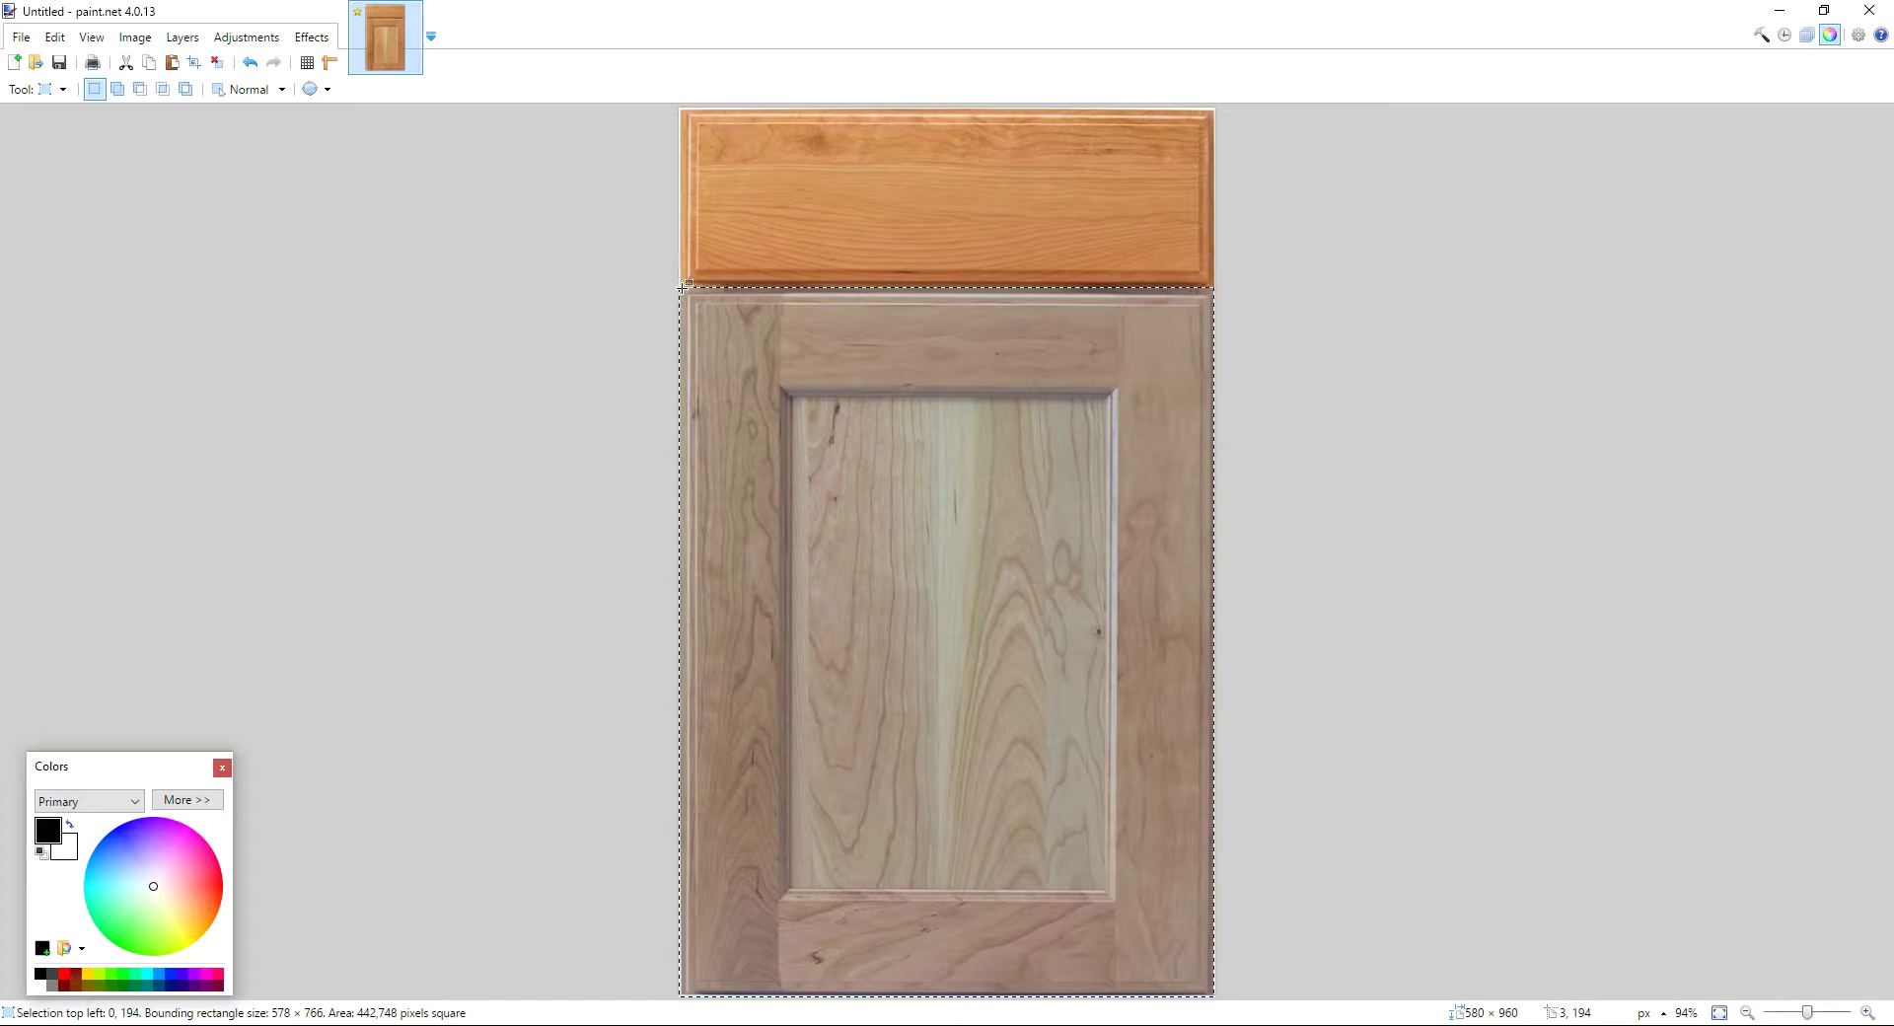
left_click_drag(682, 288, 1215, 983)
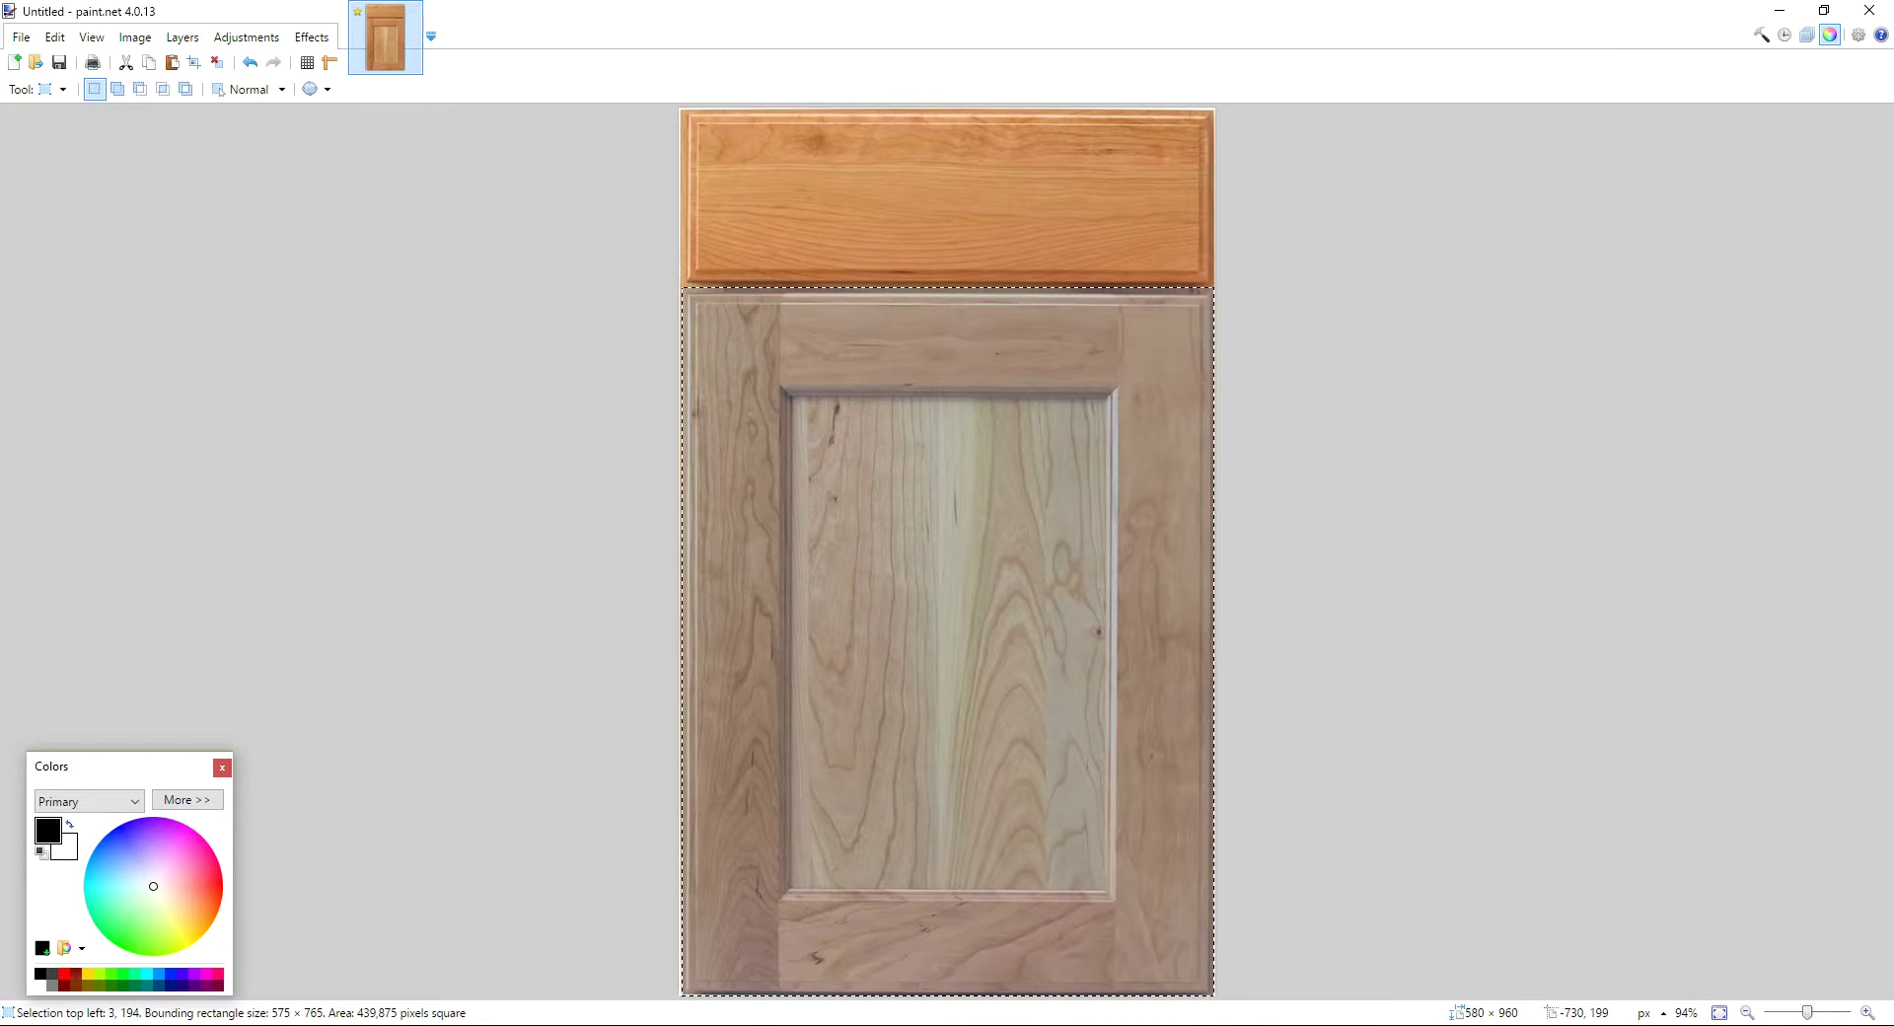
left_click(14, 62)
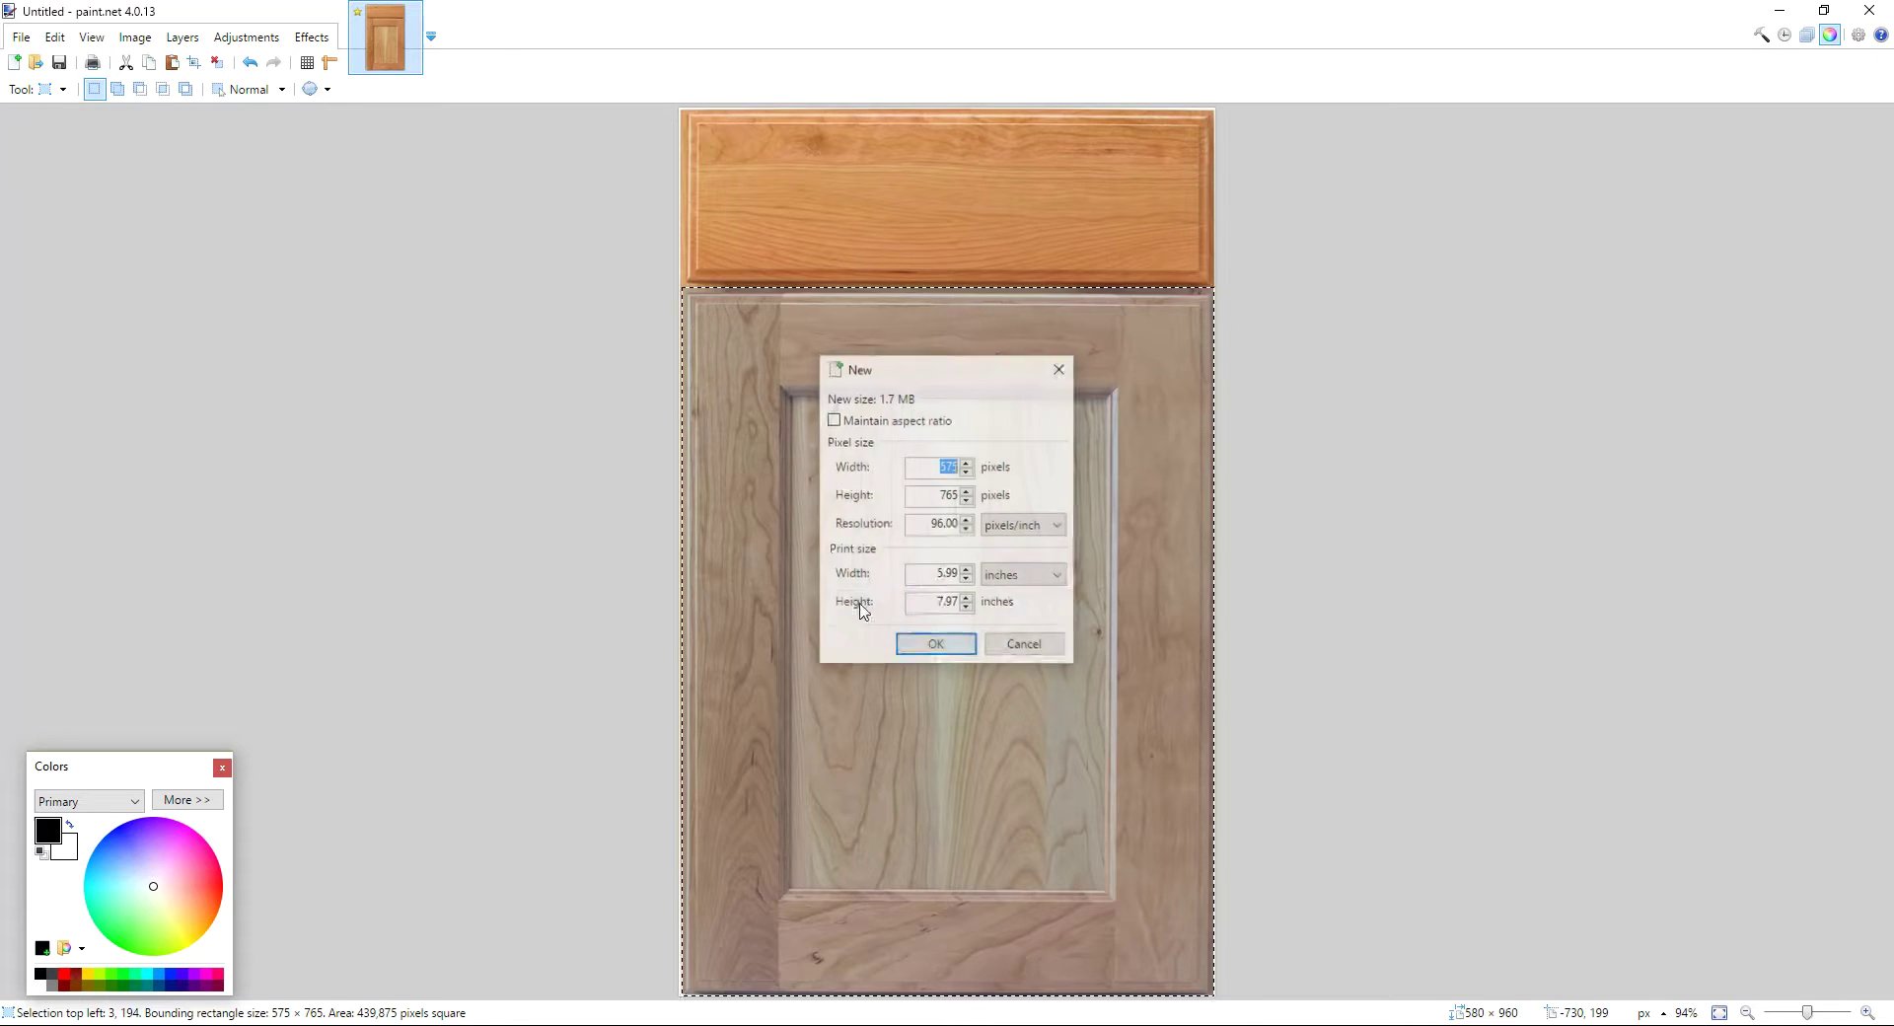
left_click(935, 645)
key("ctrl+v")
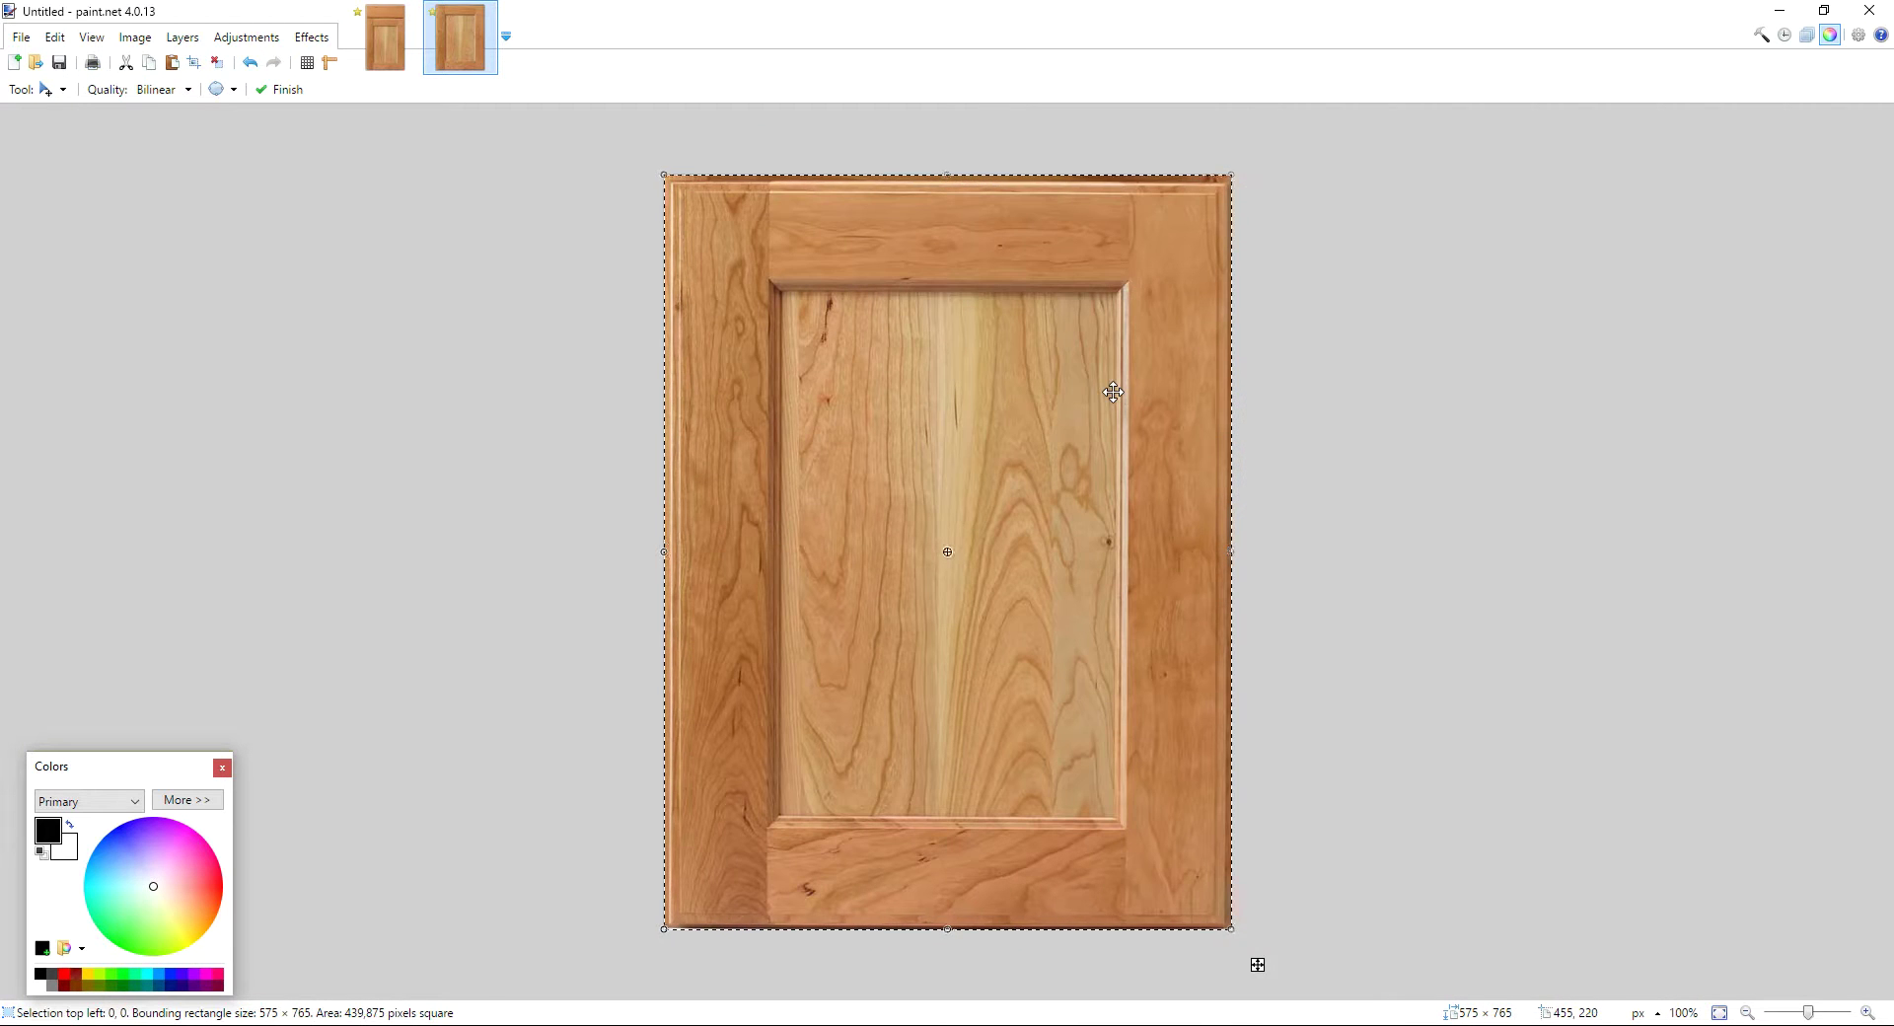
Step: Copy the top drawer front into a new 572 × 195 image
left_click(385, 37)
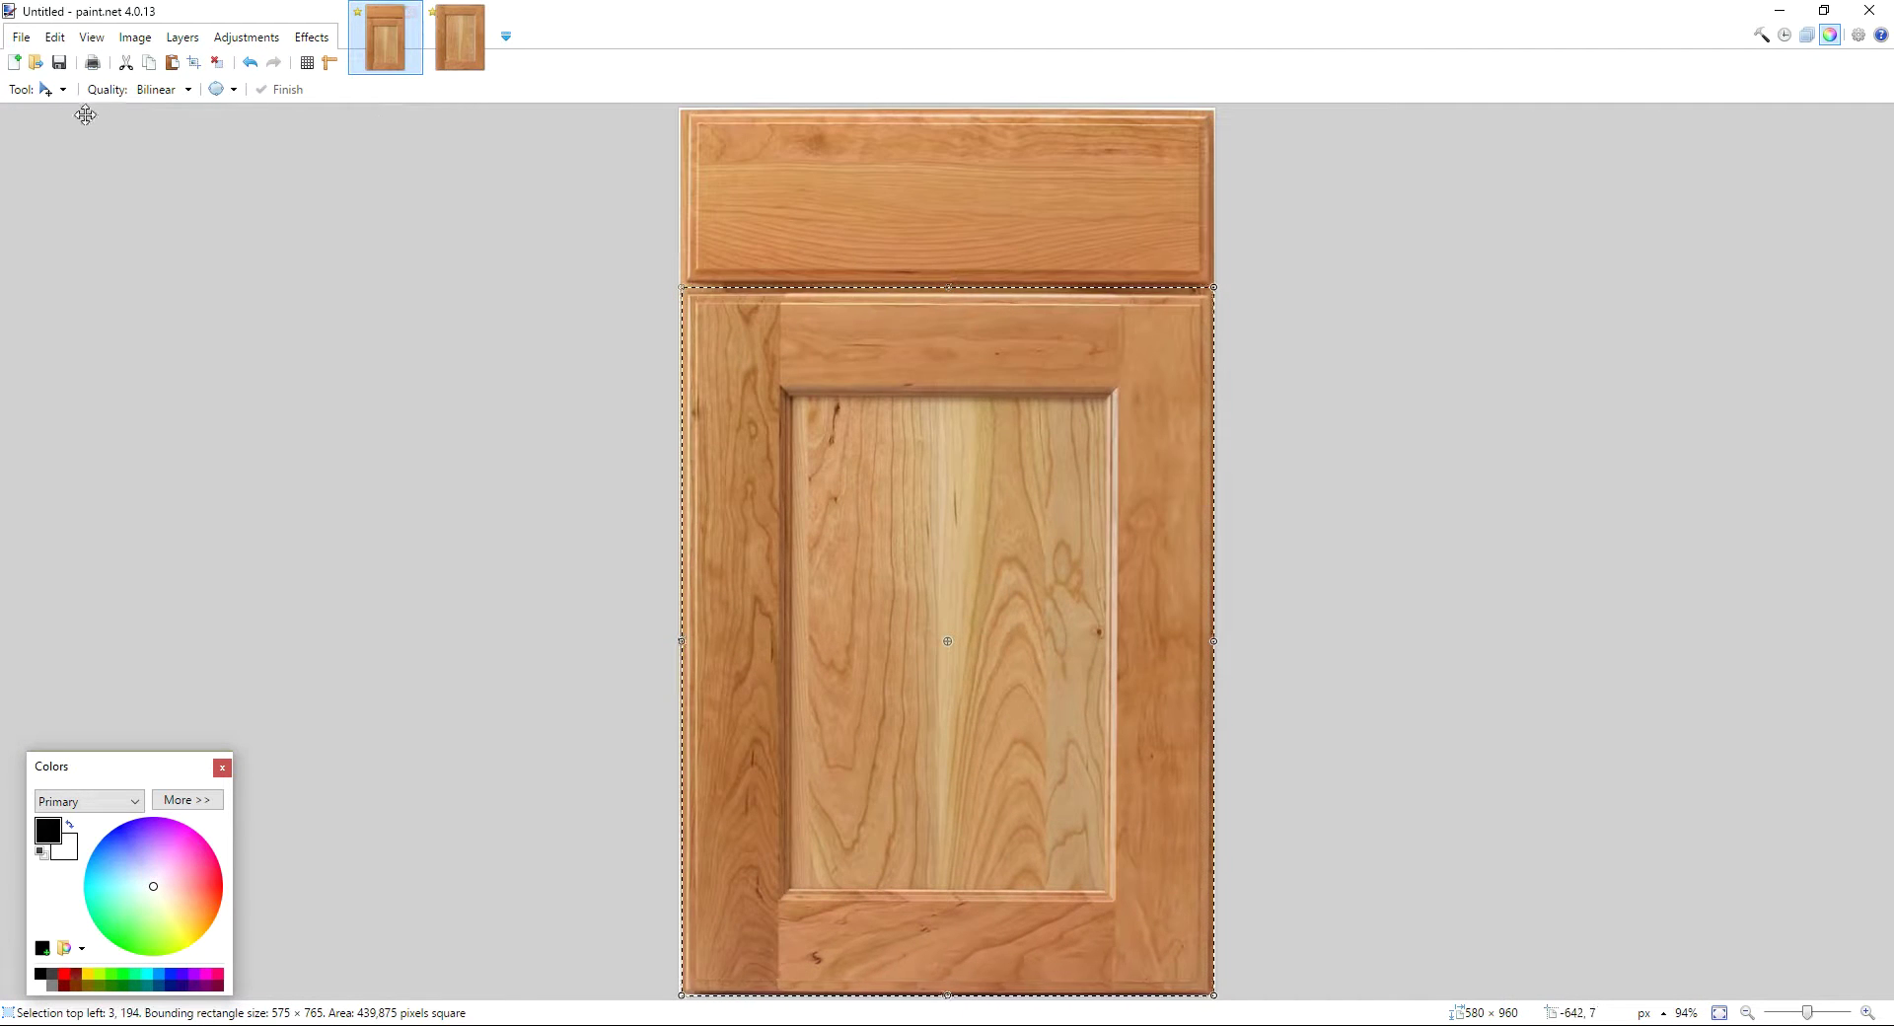
left_click(44, 88)
left_click(44, 105)
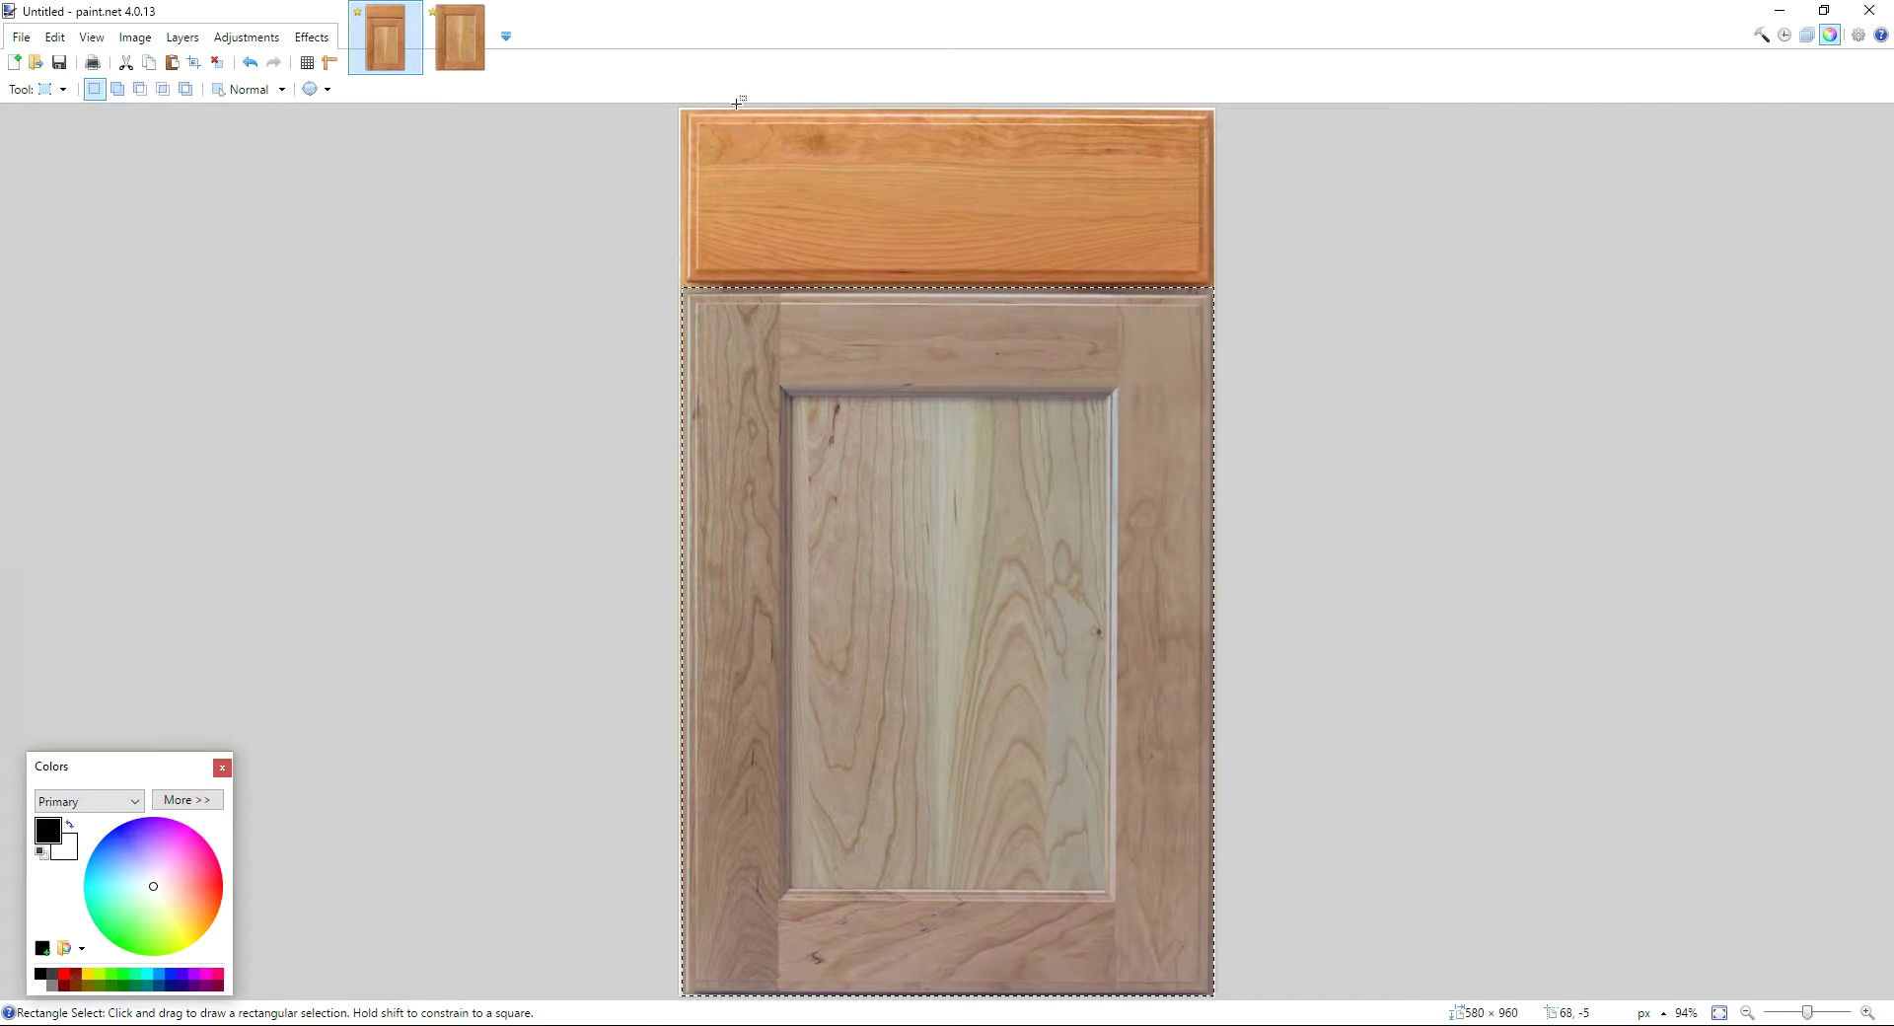
left_click_drag(681, 108, 1210, 289)
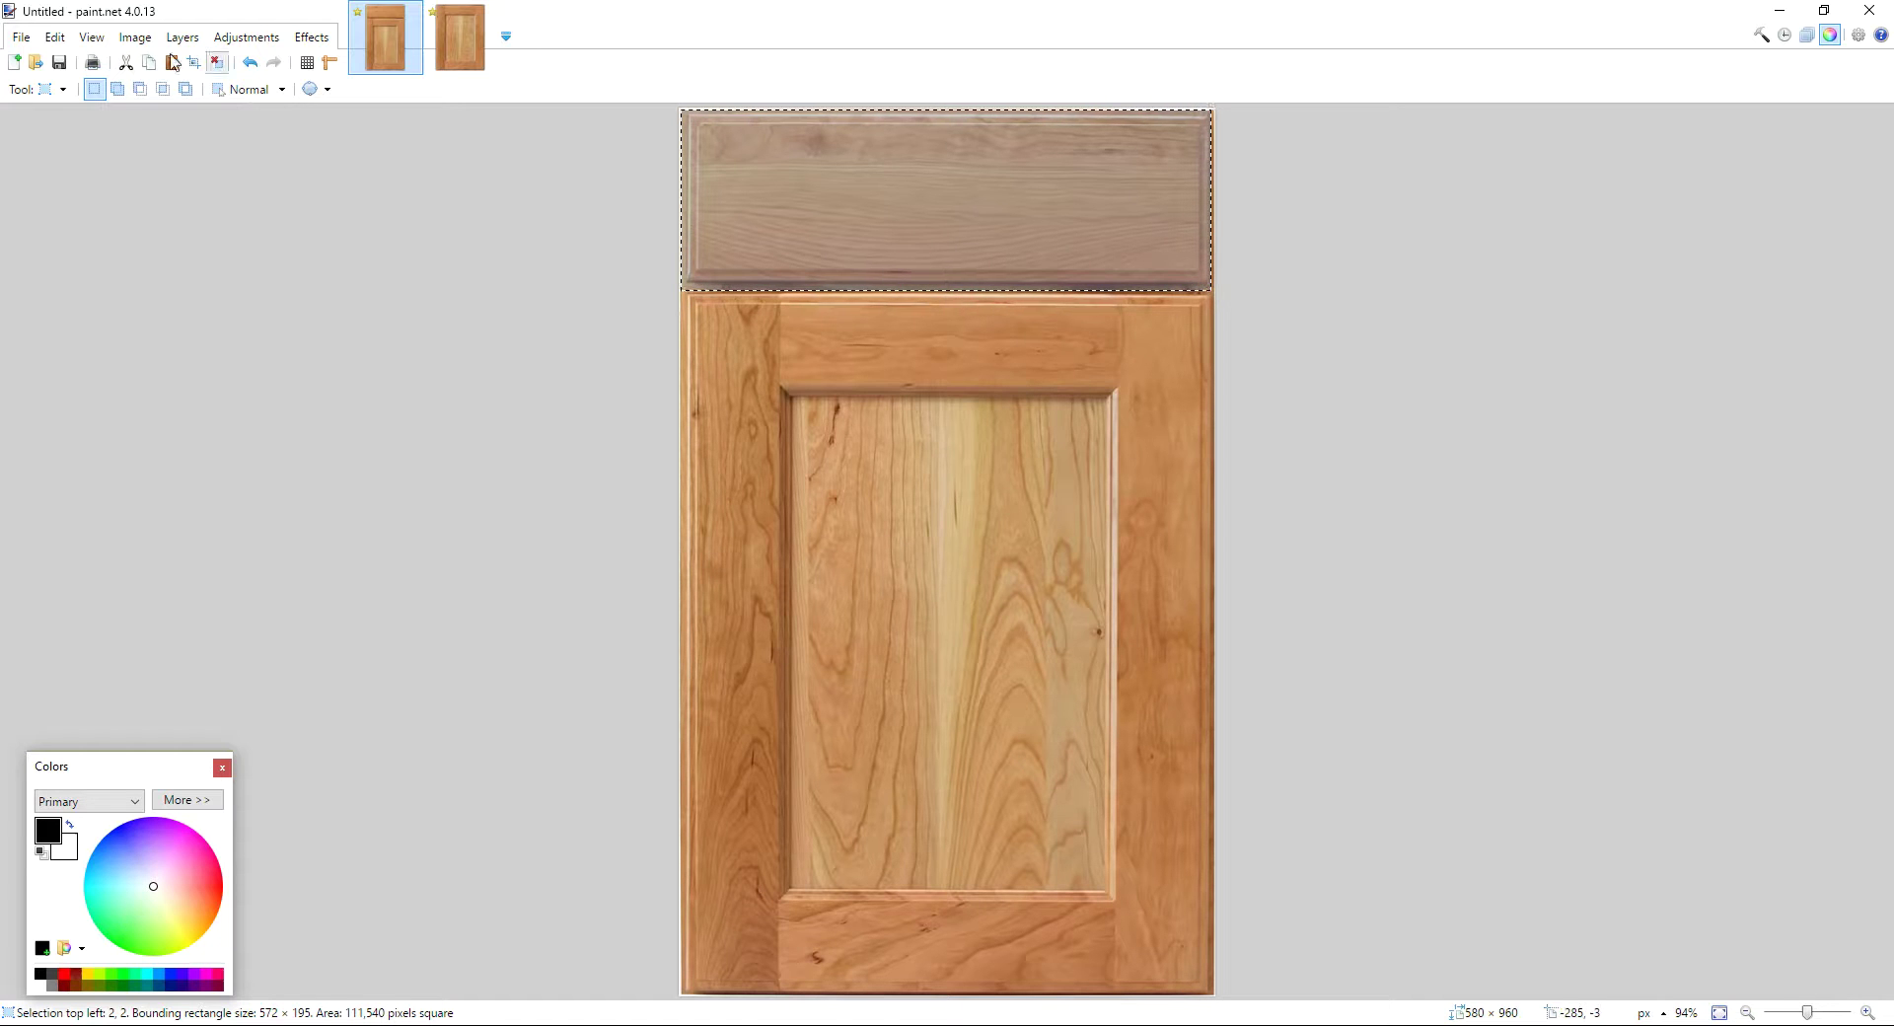
left_click(14, 63)
left_click(935, 644)
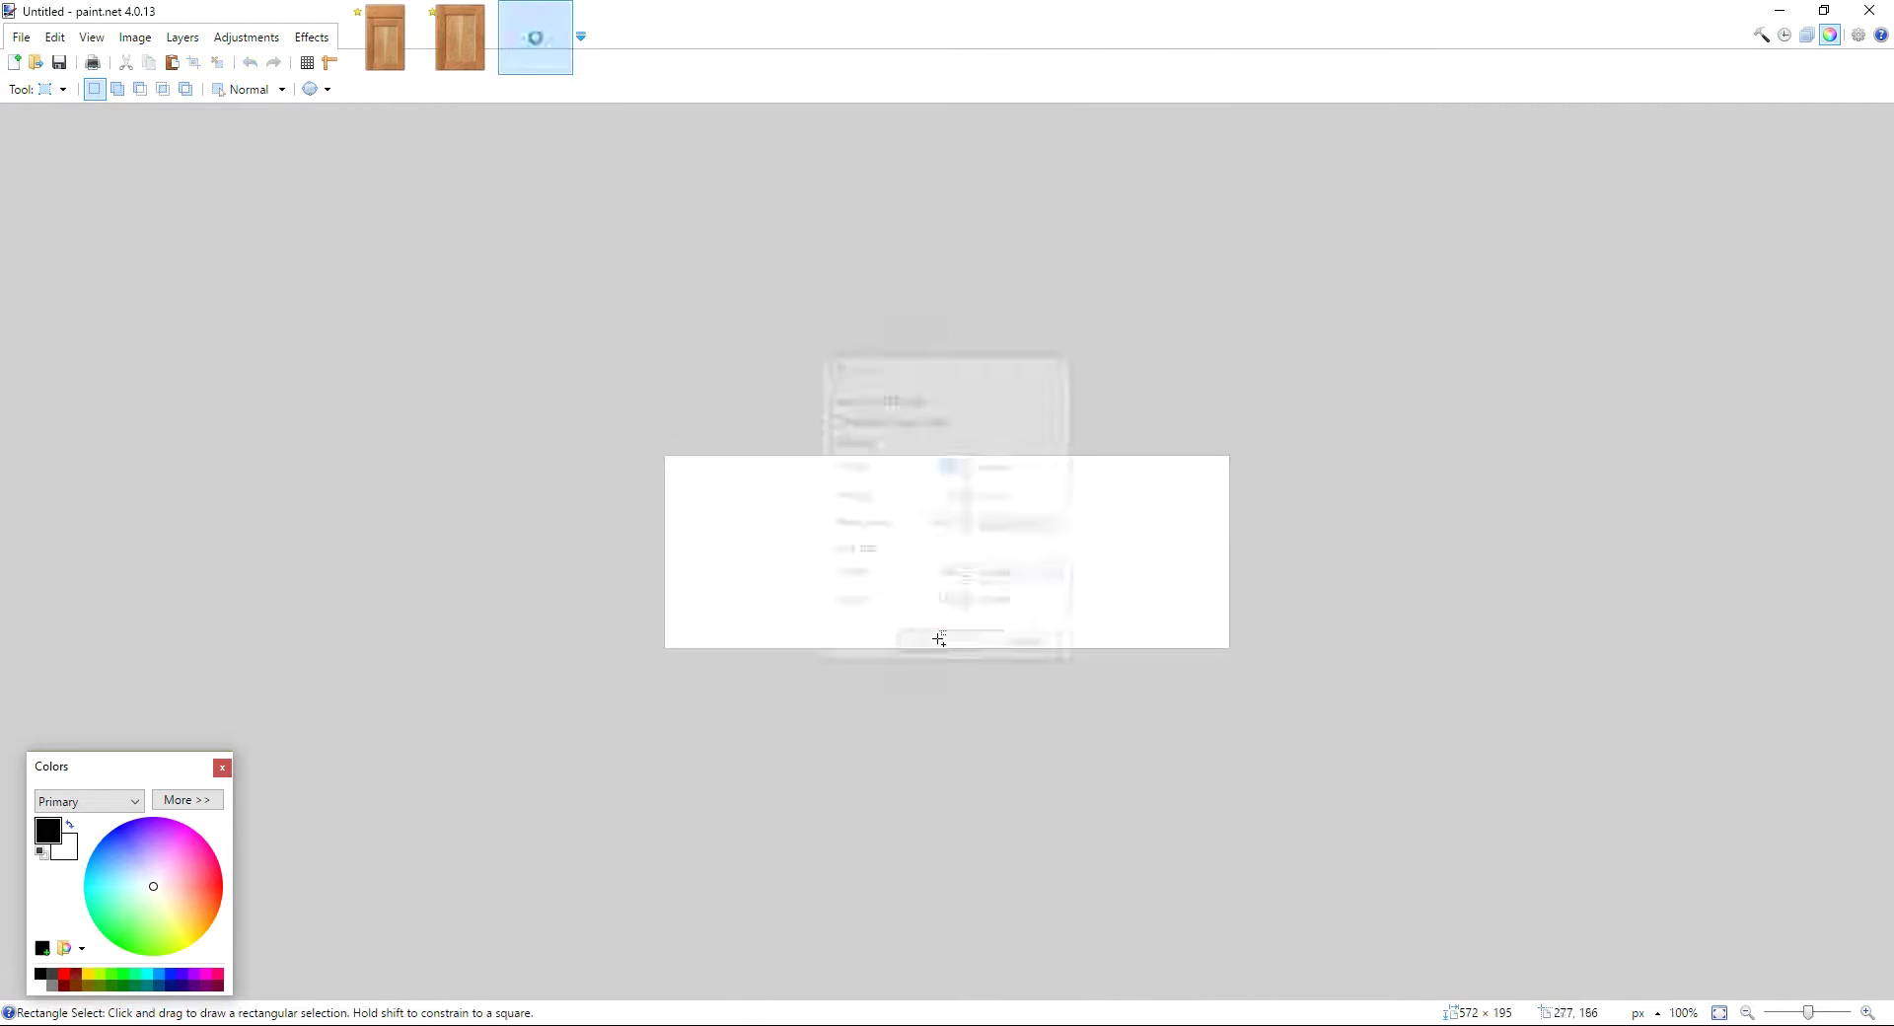
key("ctrl+v")
key("ctrl+d")
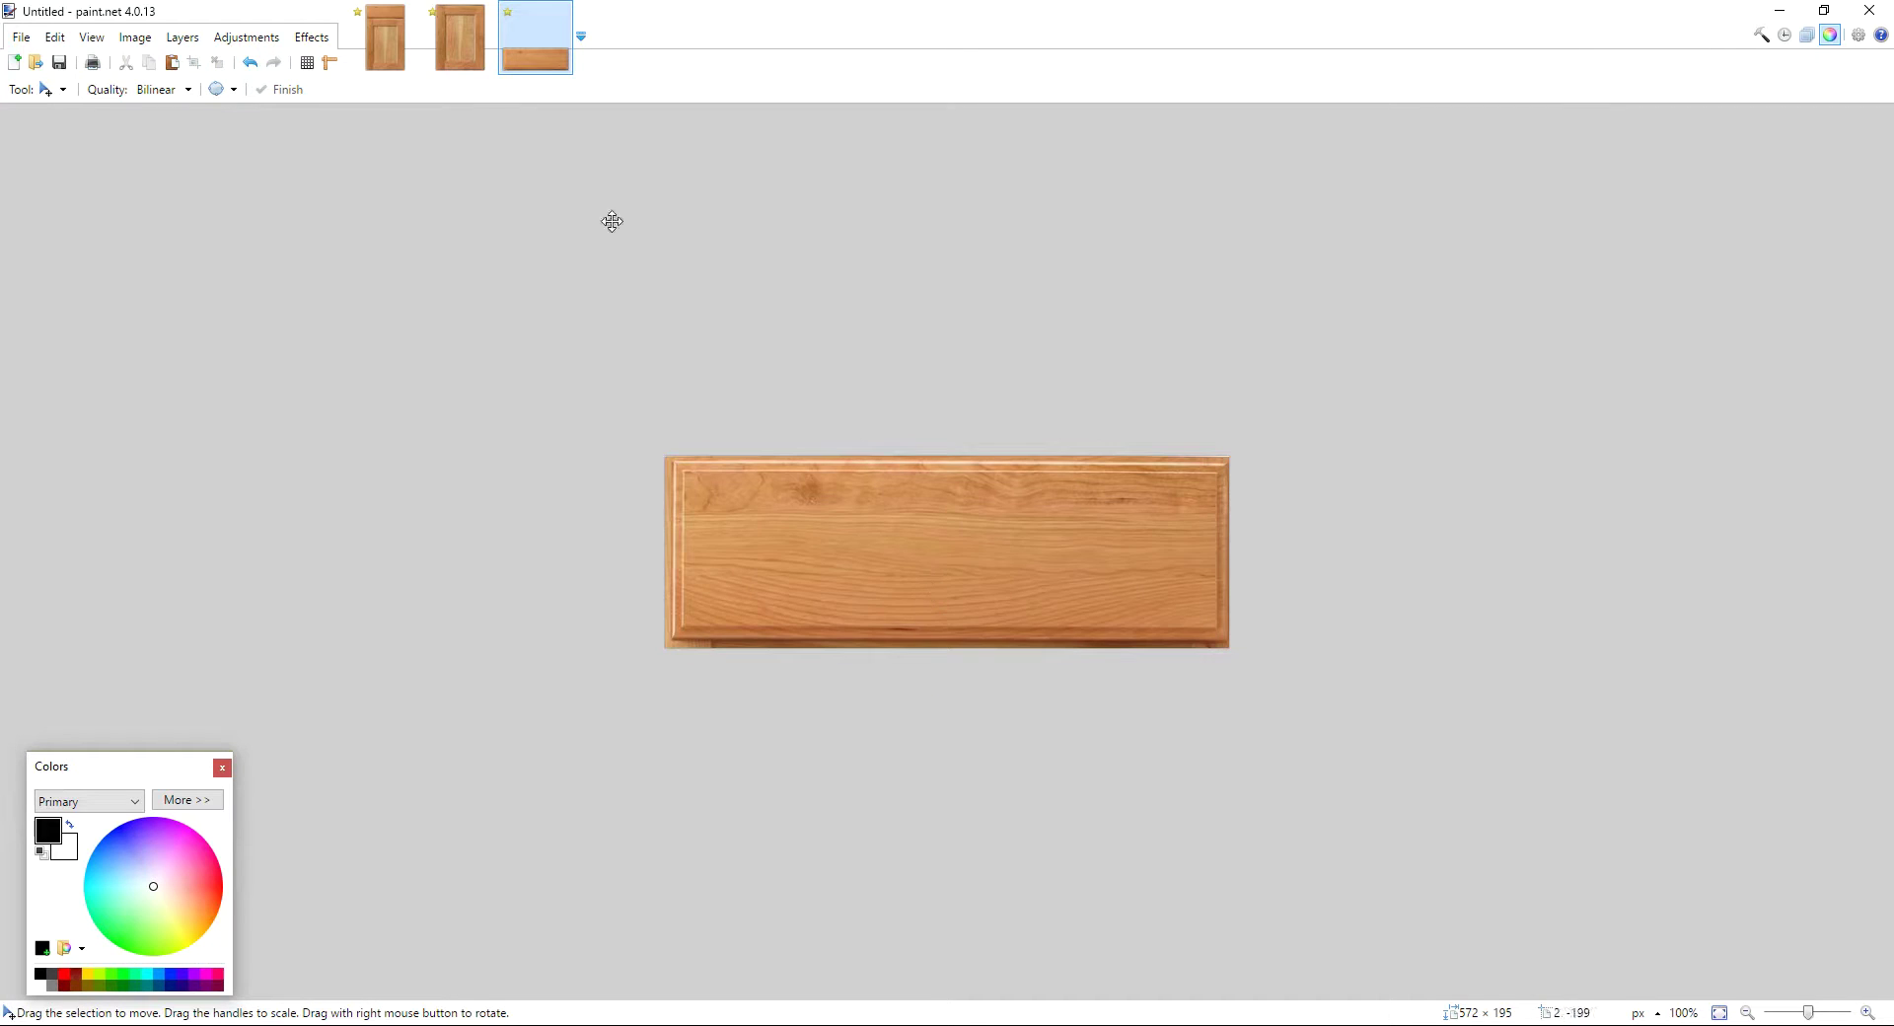
Step: Copy the door's centre wood panel into a new 310 × 505 image
left_click(460, 59)
left_click(44, 89)
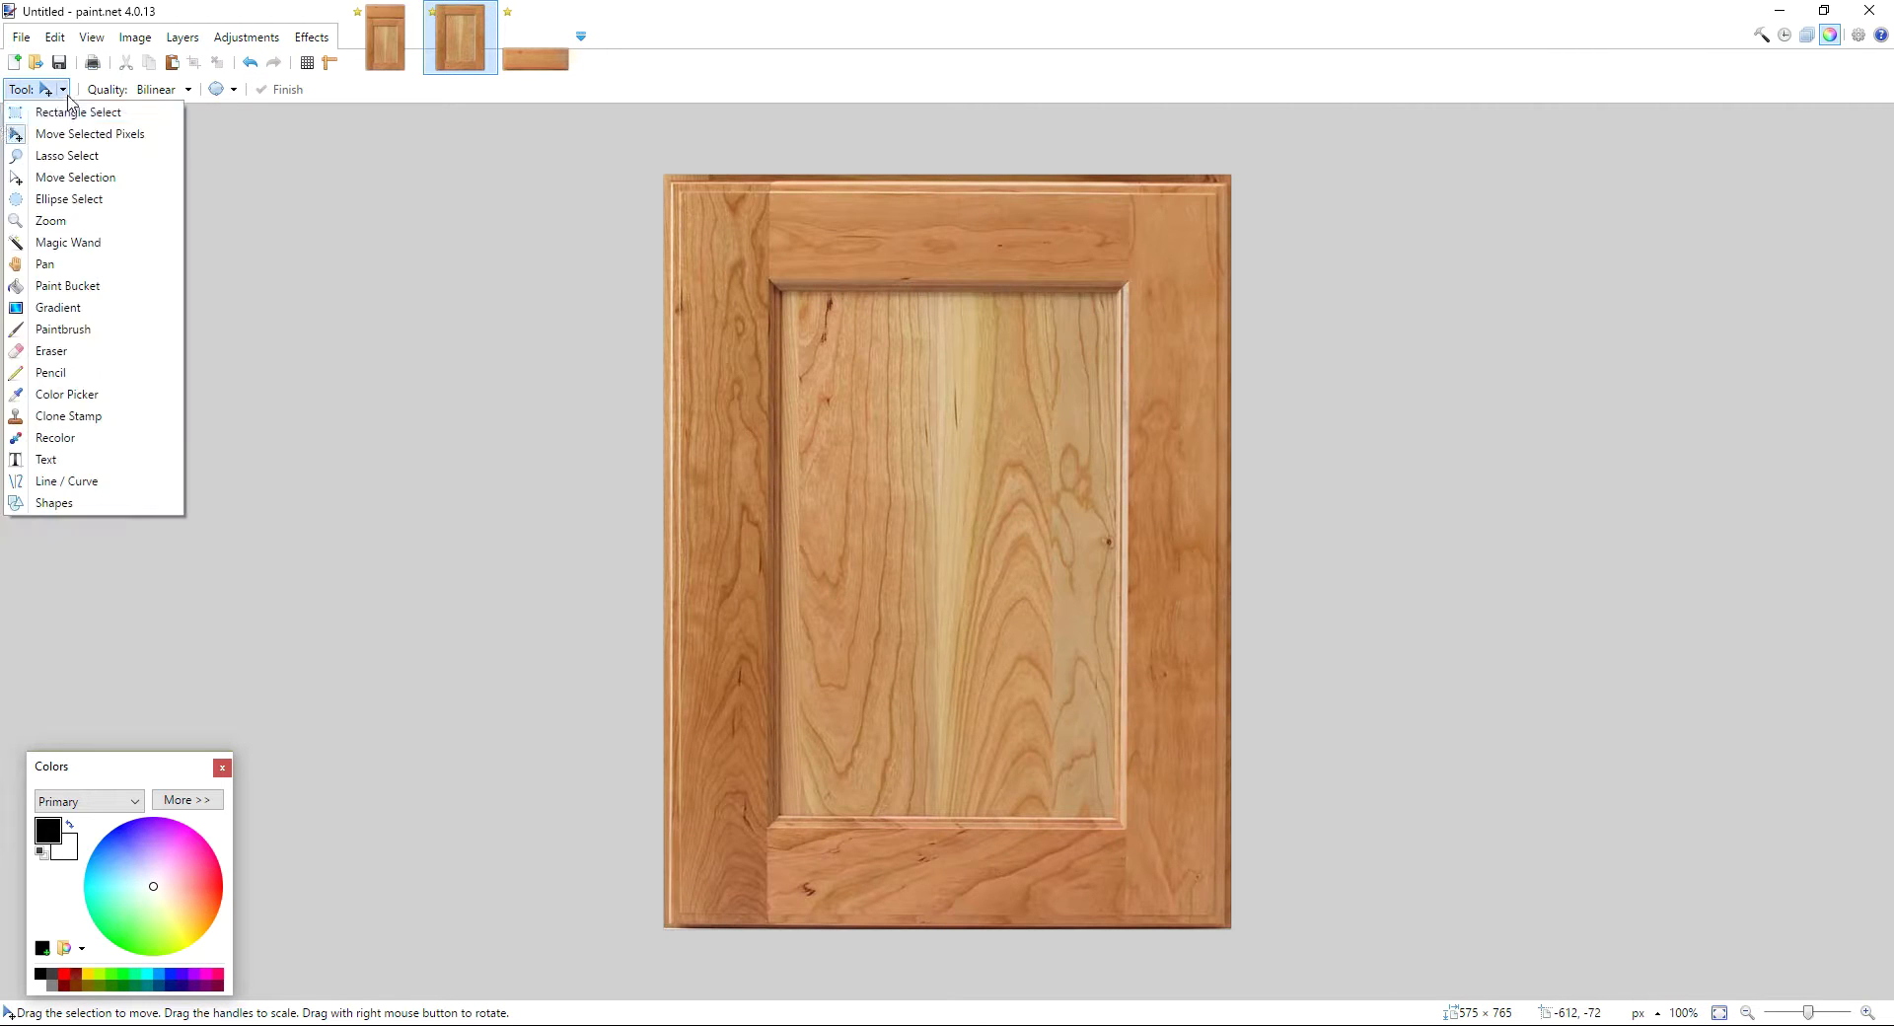
left_click(70, 112)
left_click_drag(791, 303, 1095, 801)
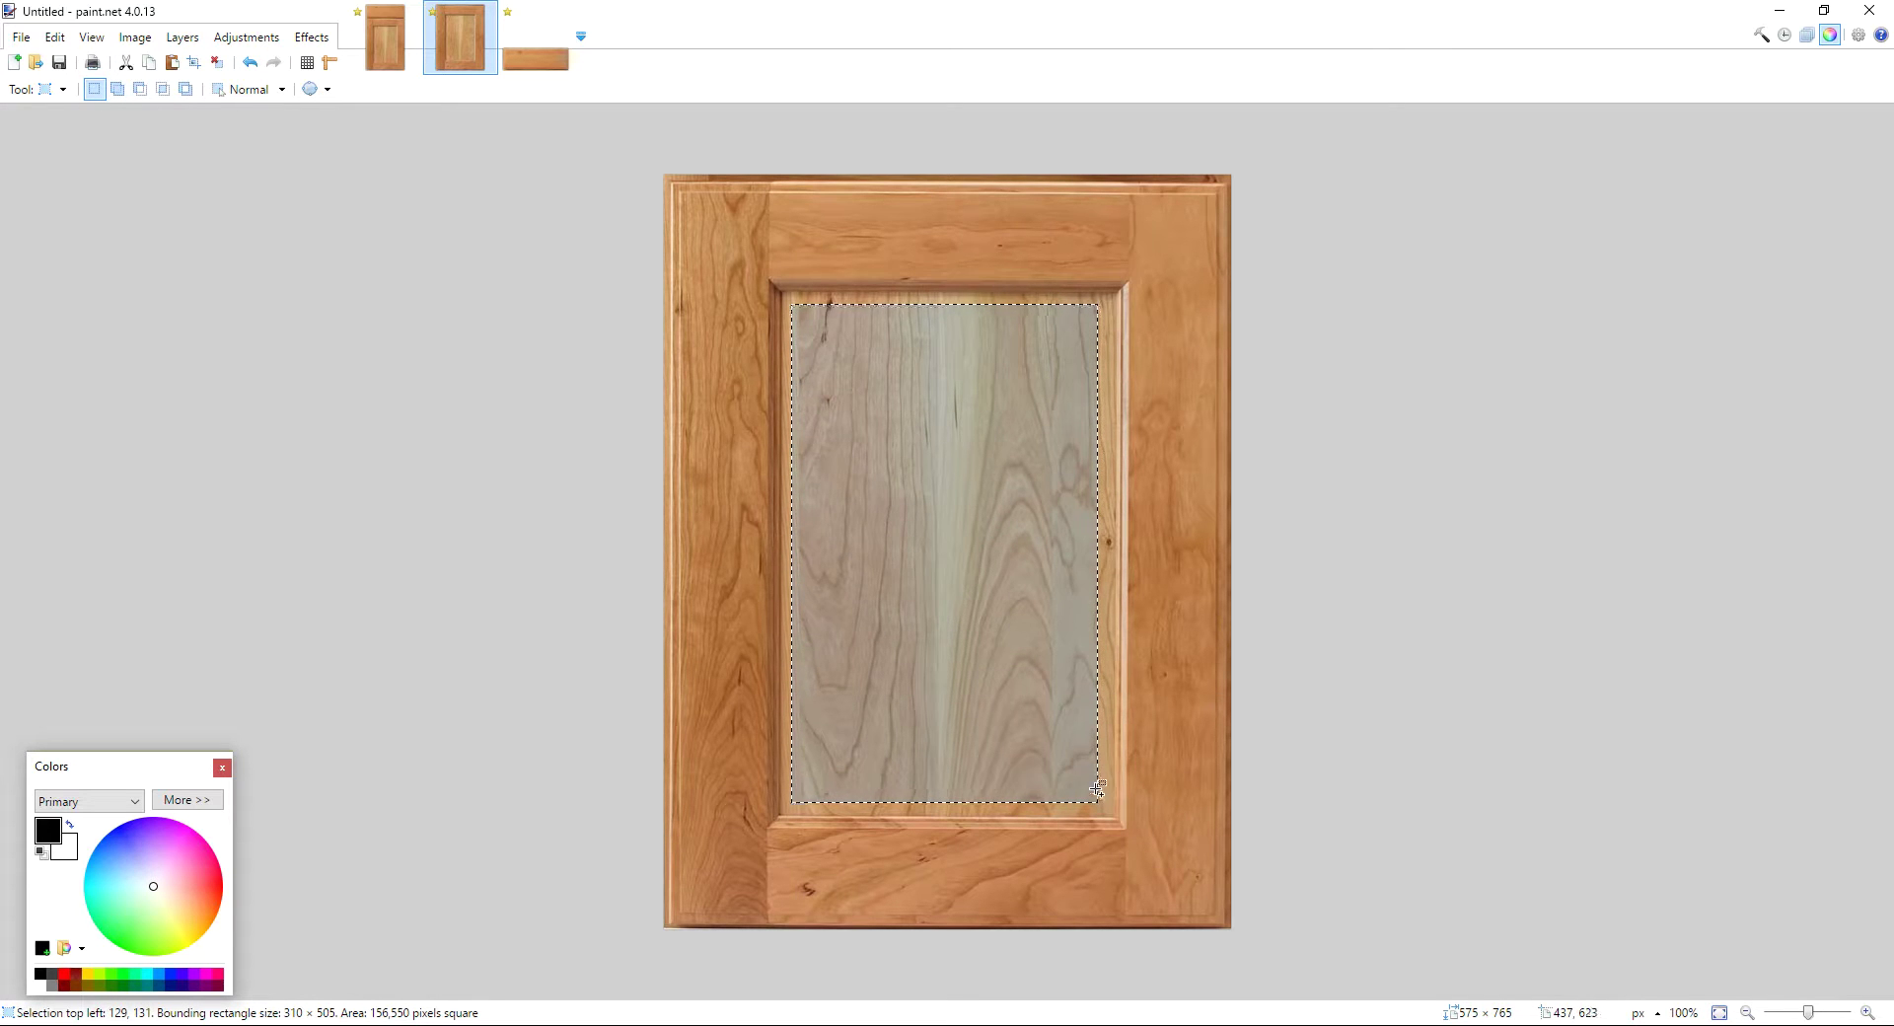
key("ctrl+n")
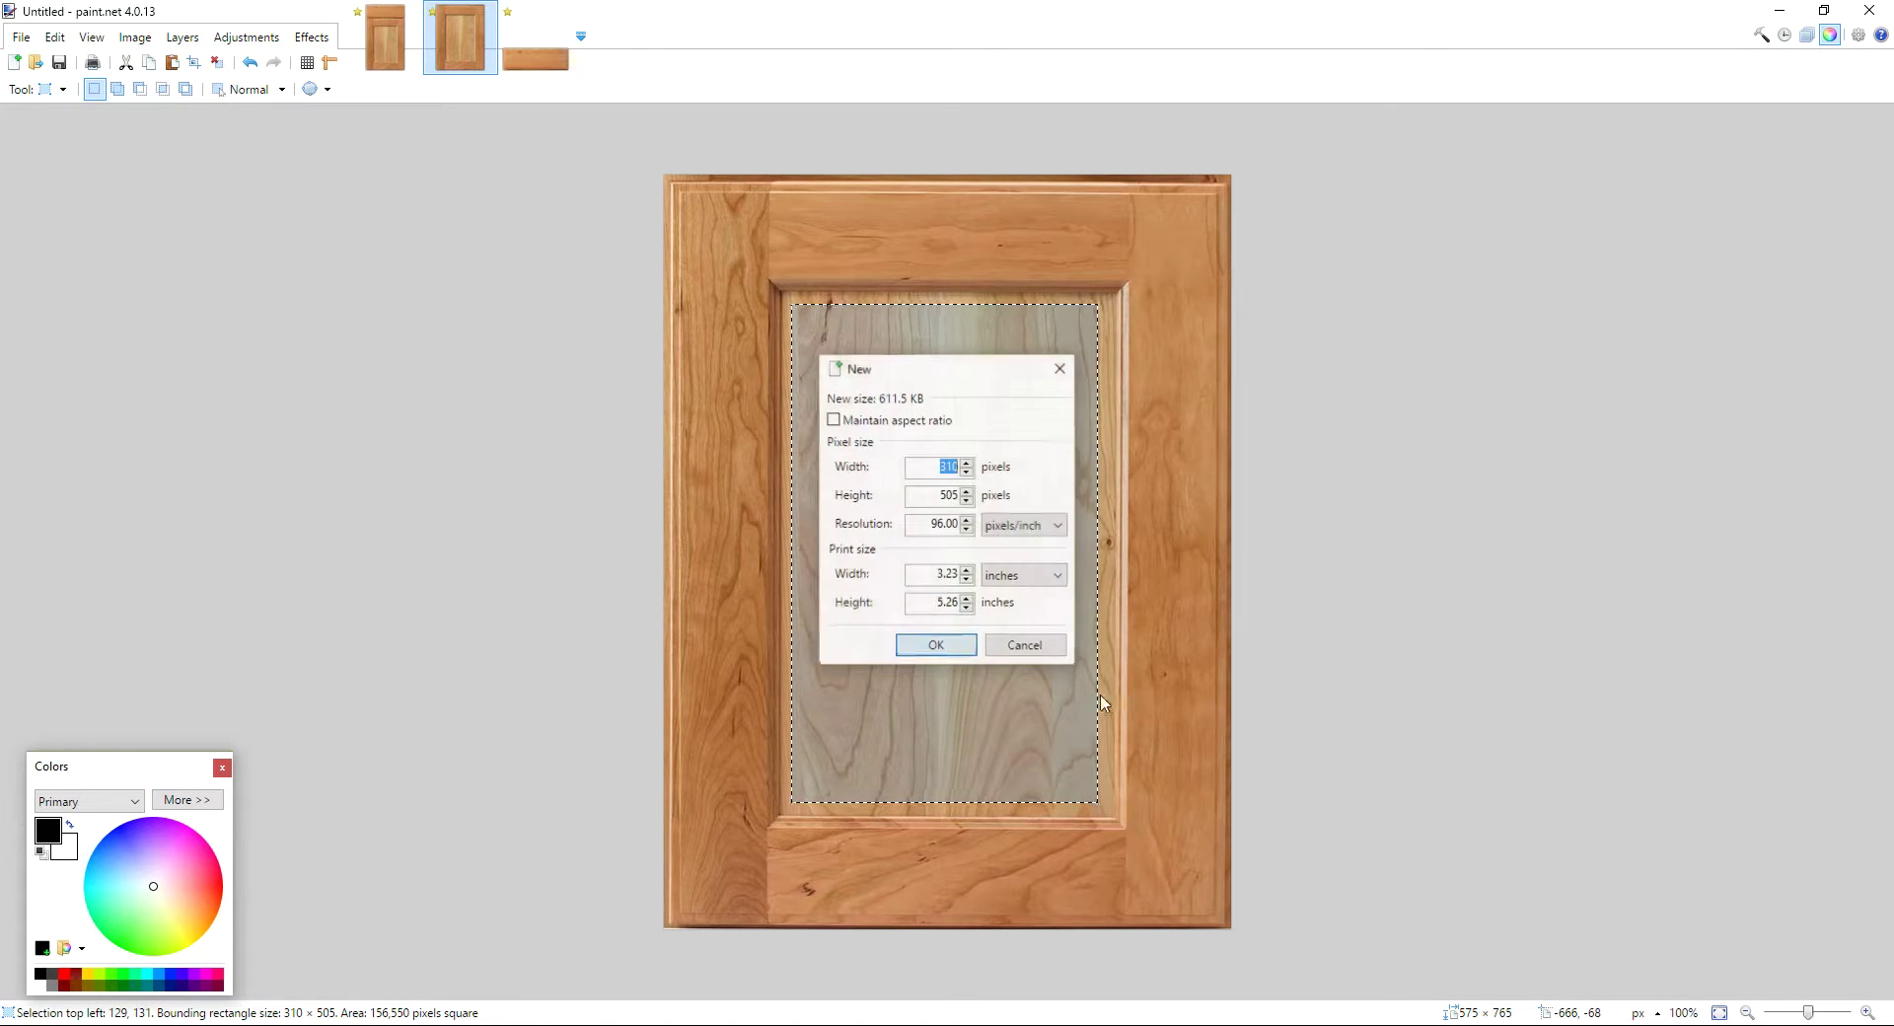
left_click(947, 642)
key("ctrl+v")
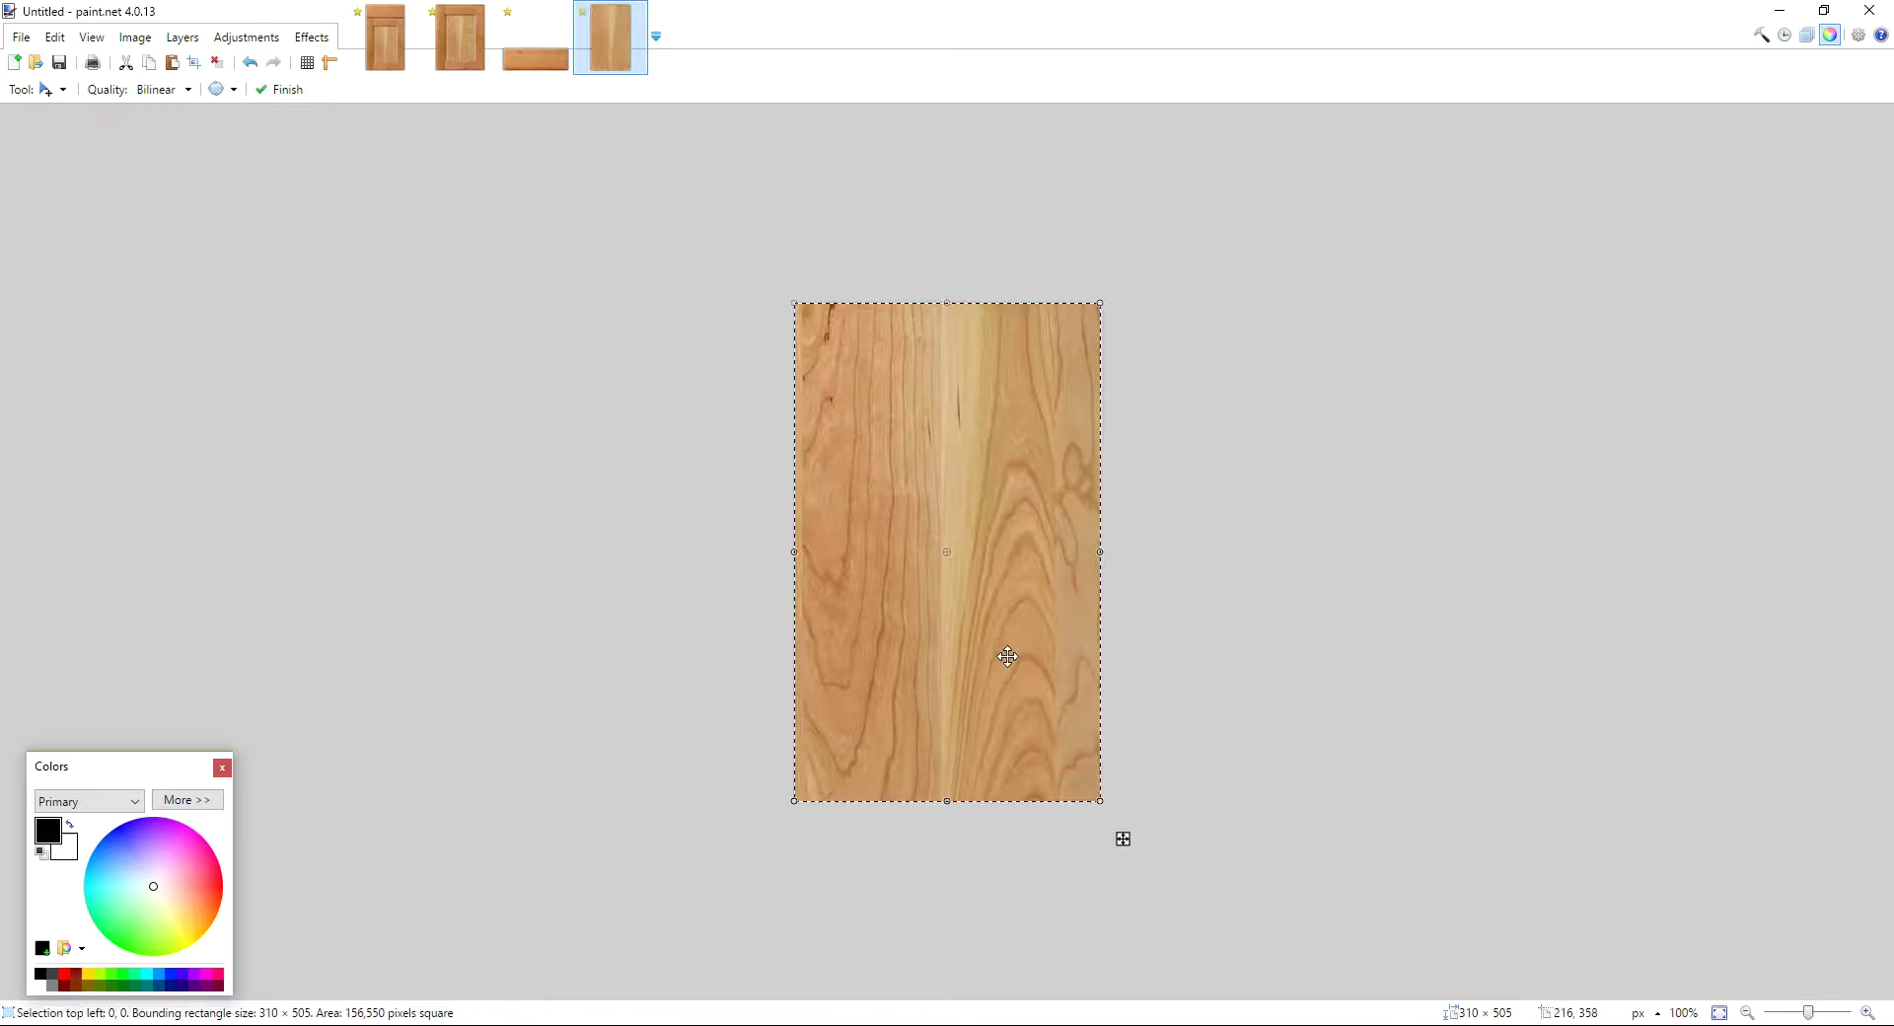
Step: Resize the door image to 350 pixels wide, keeping aspect ratio
left_click(464, 51)
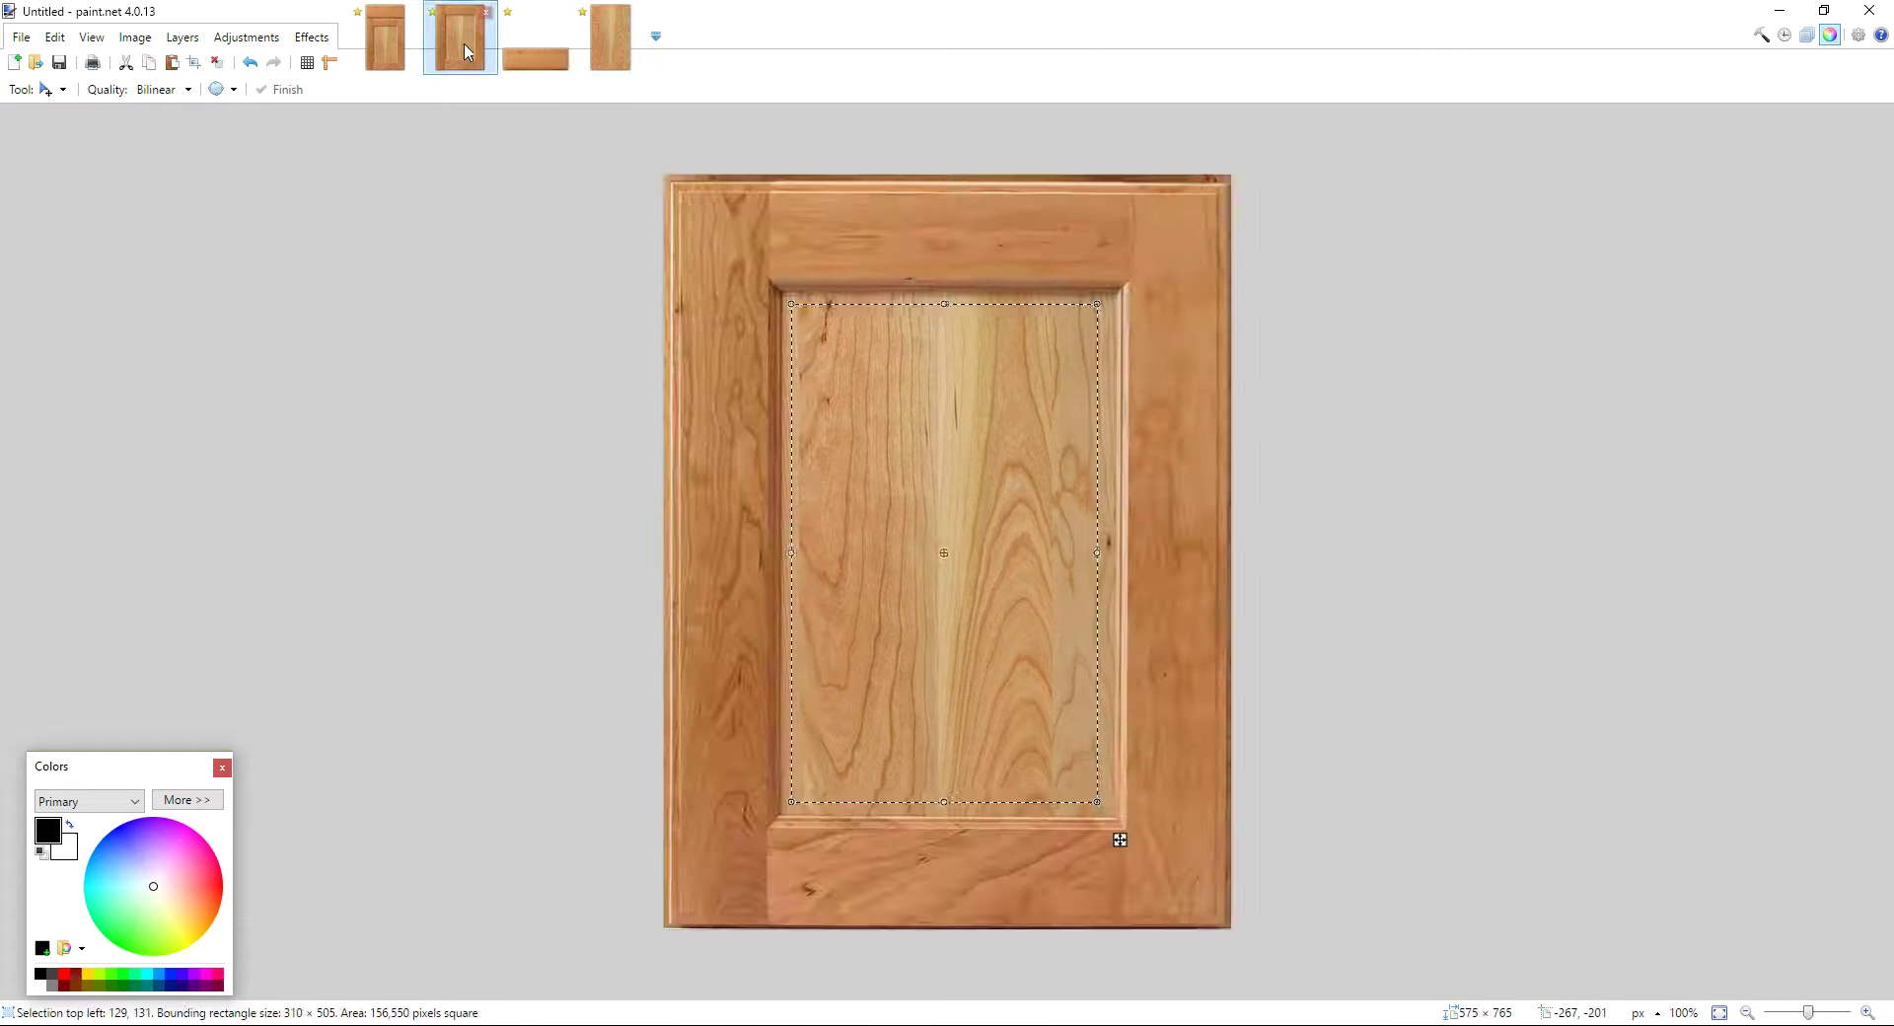
key("ctrl+d")
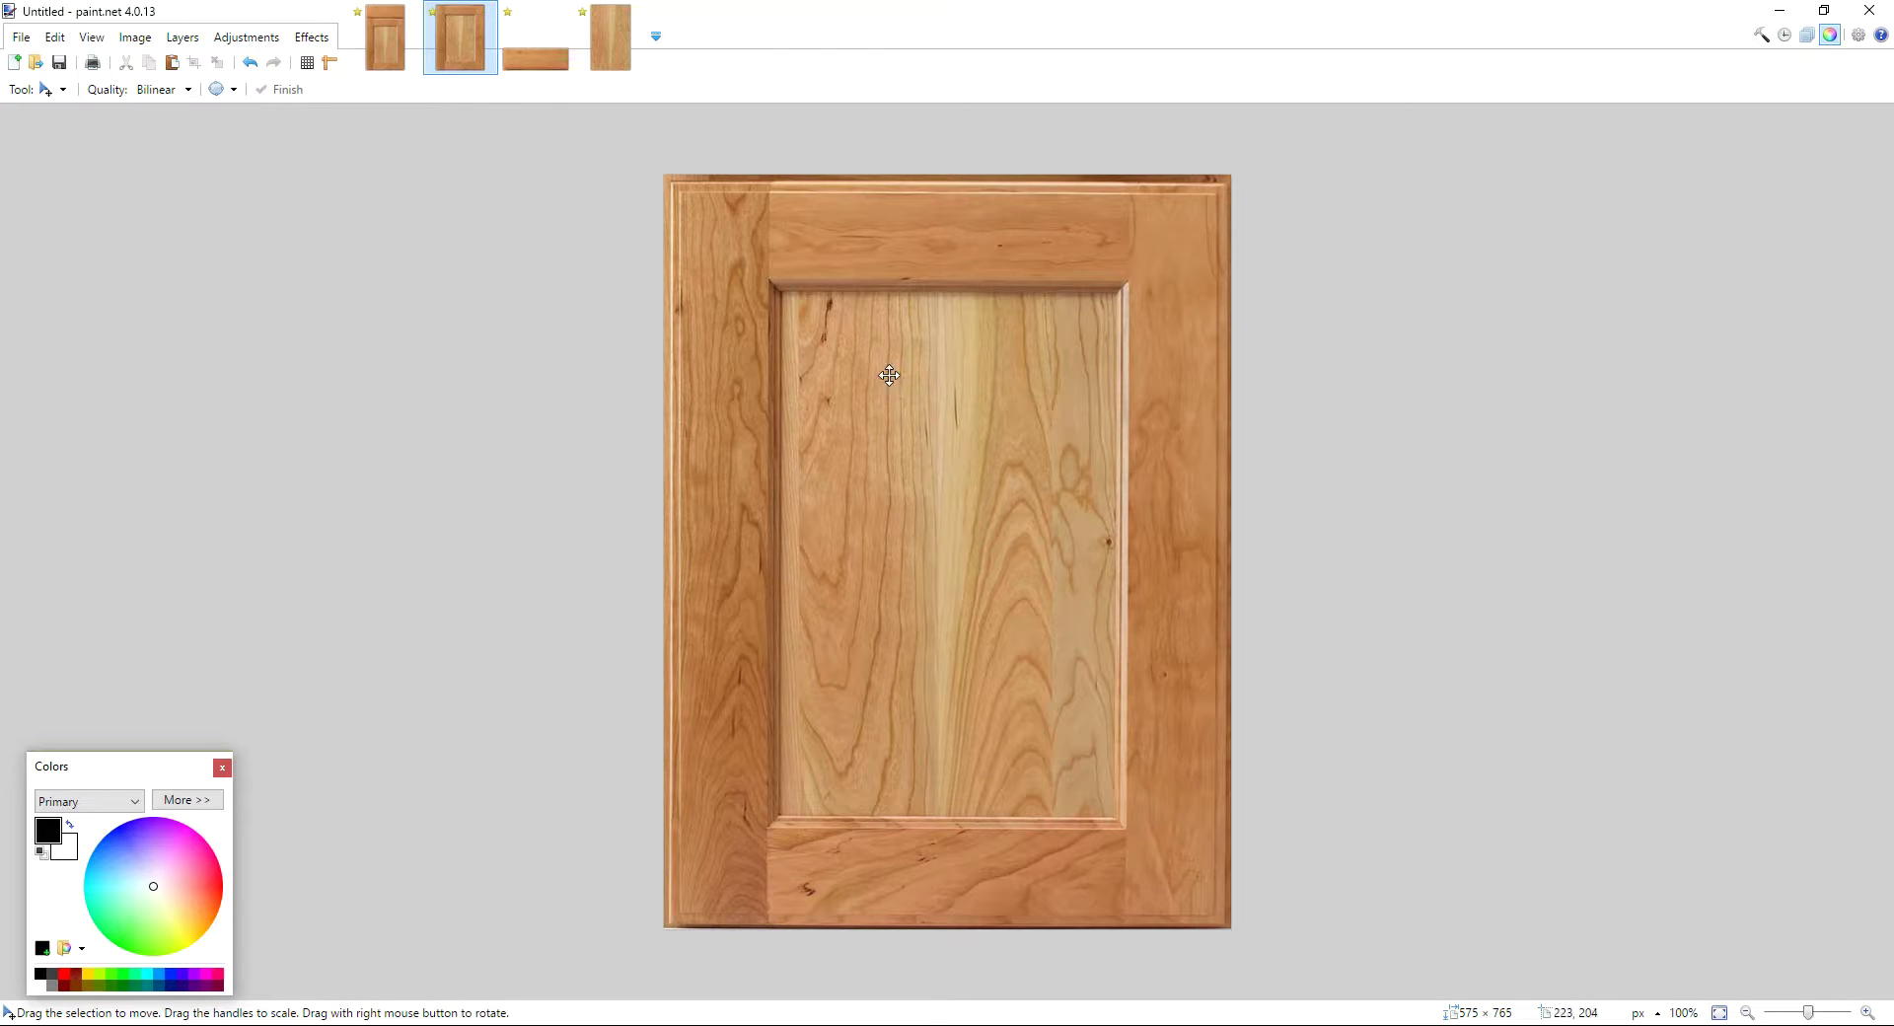
left_click(138, 42)
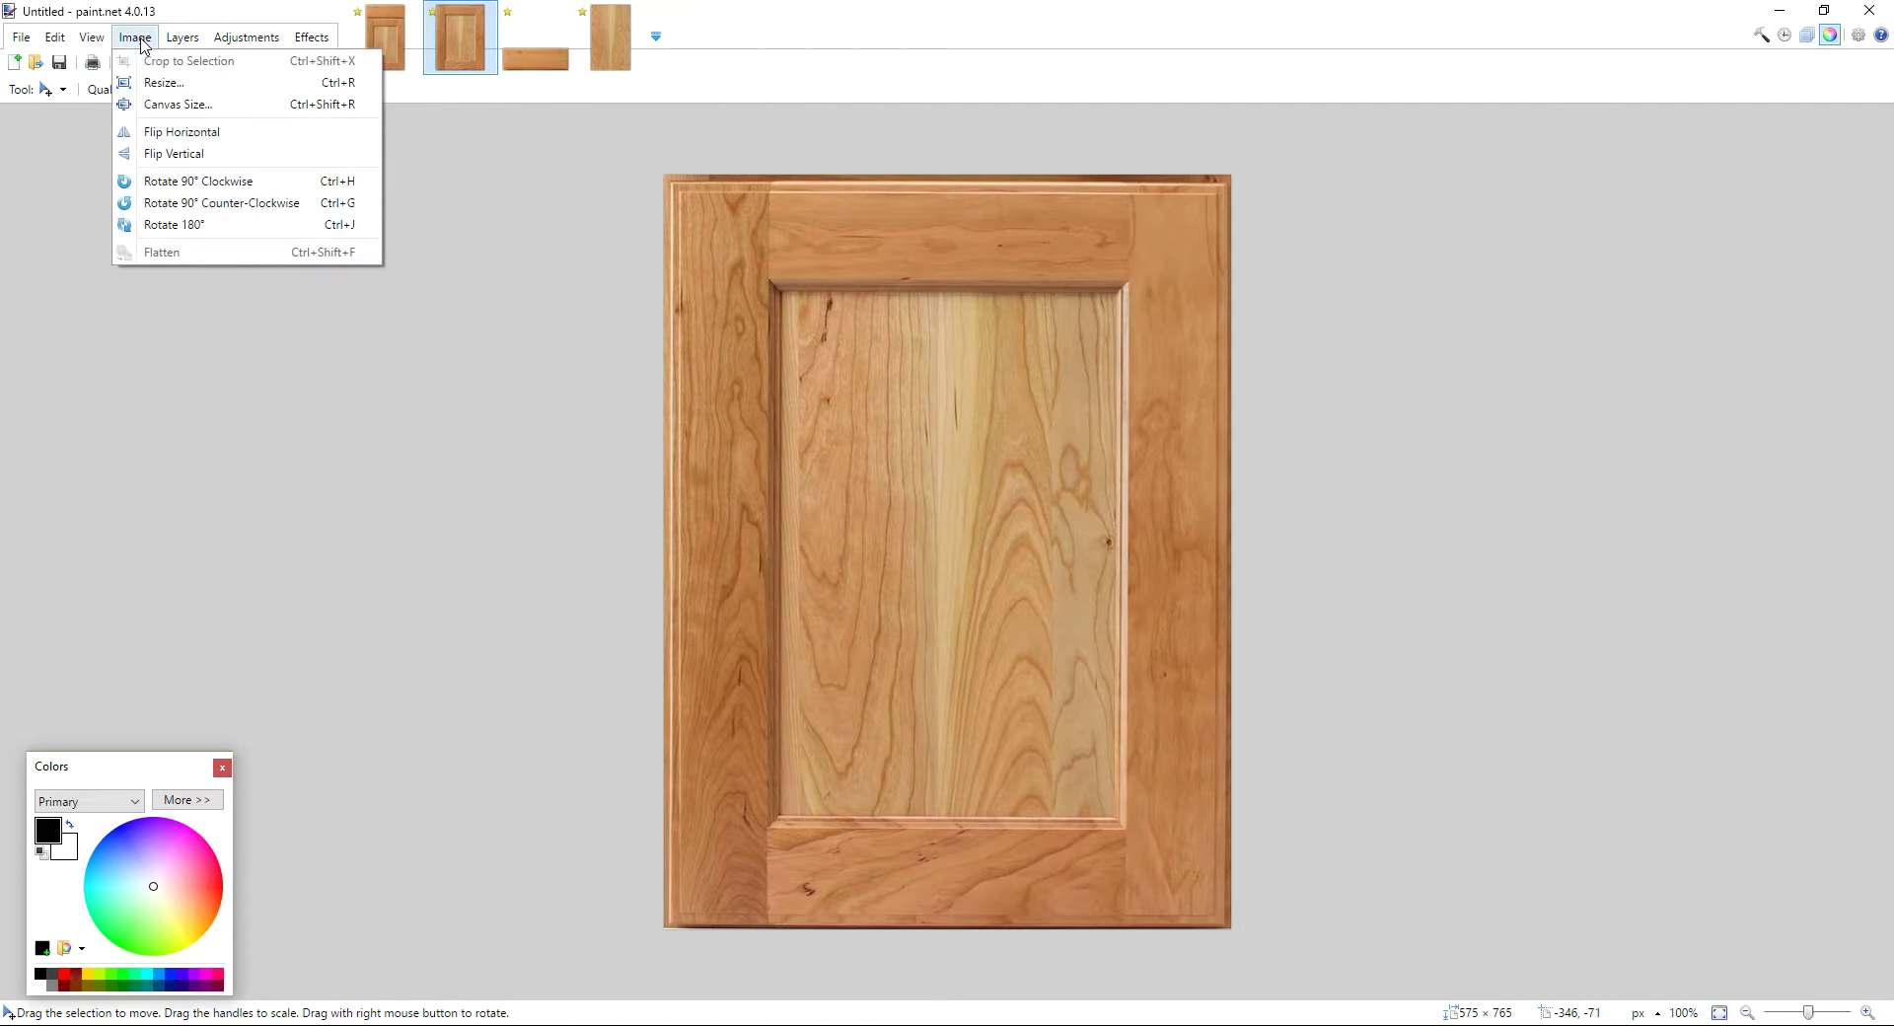
left_click(163, 83)
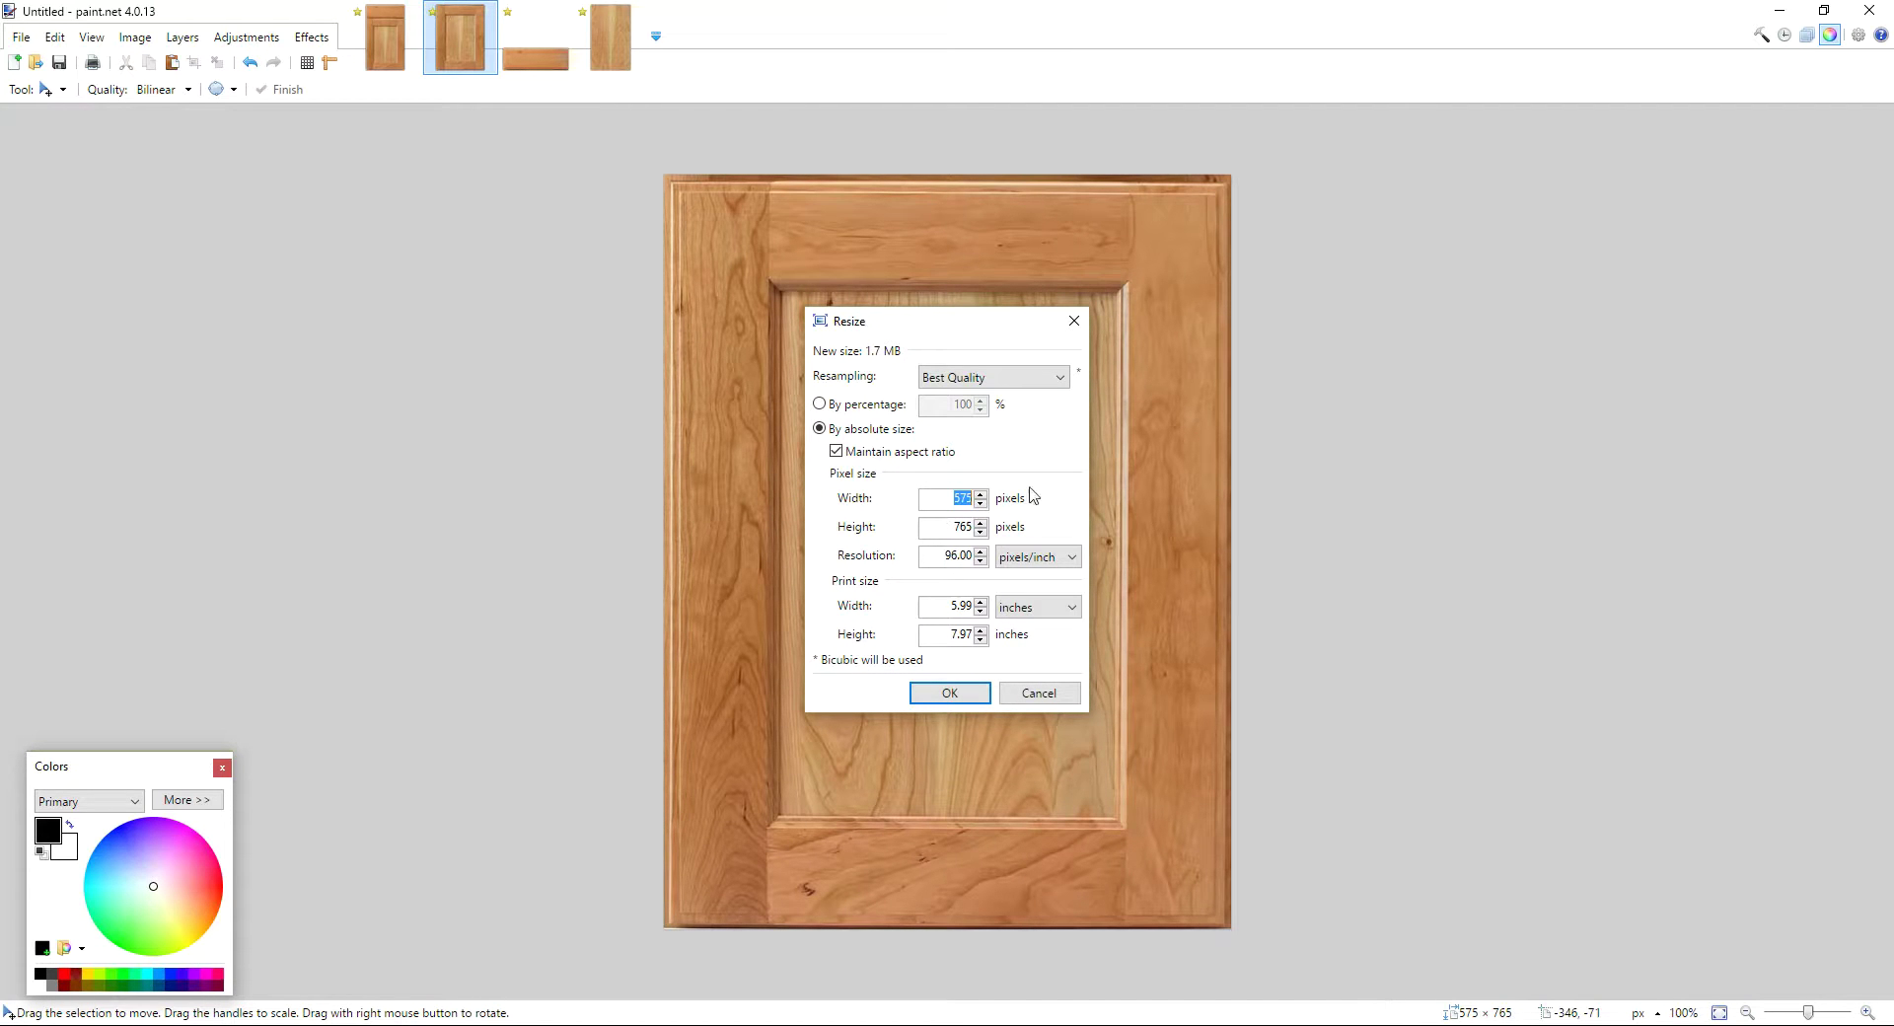
type("350")
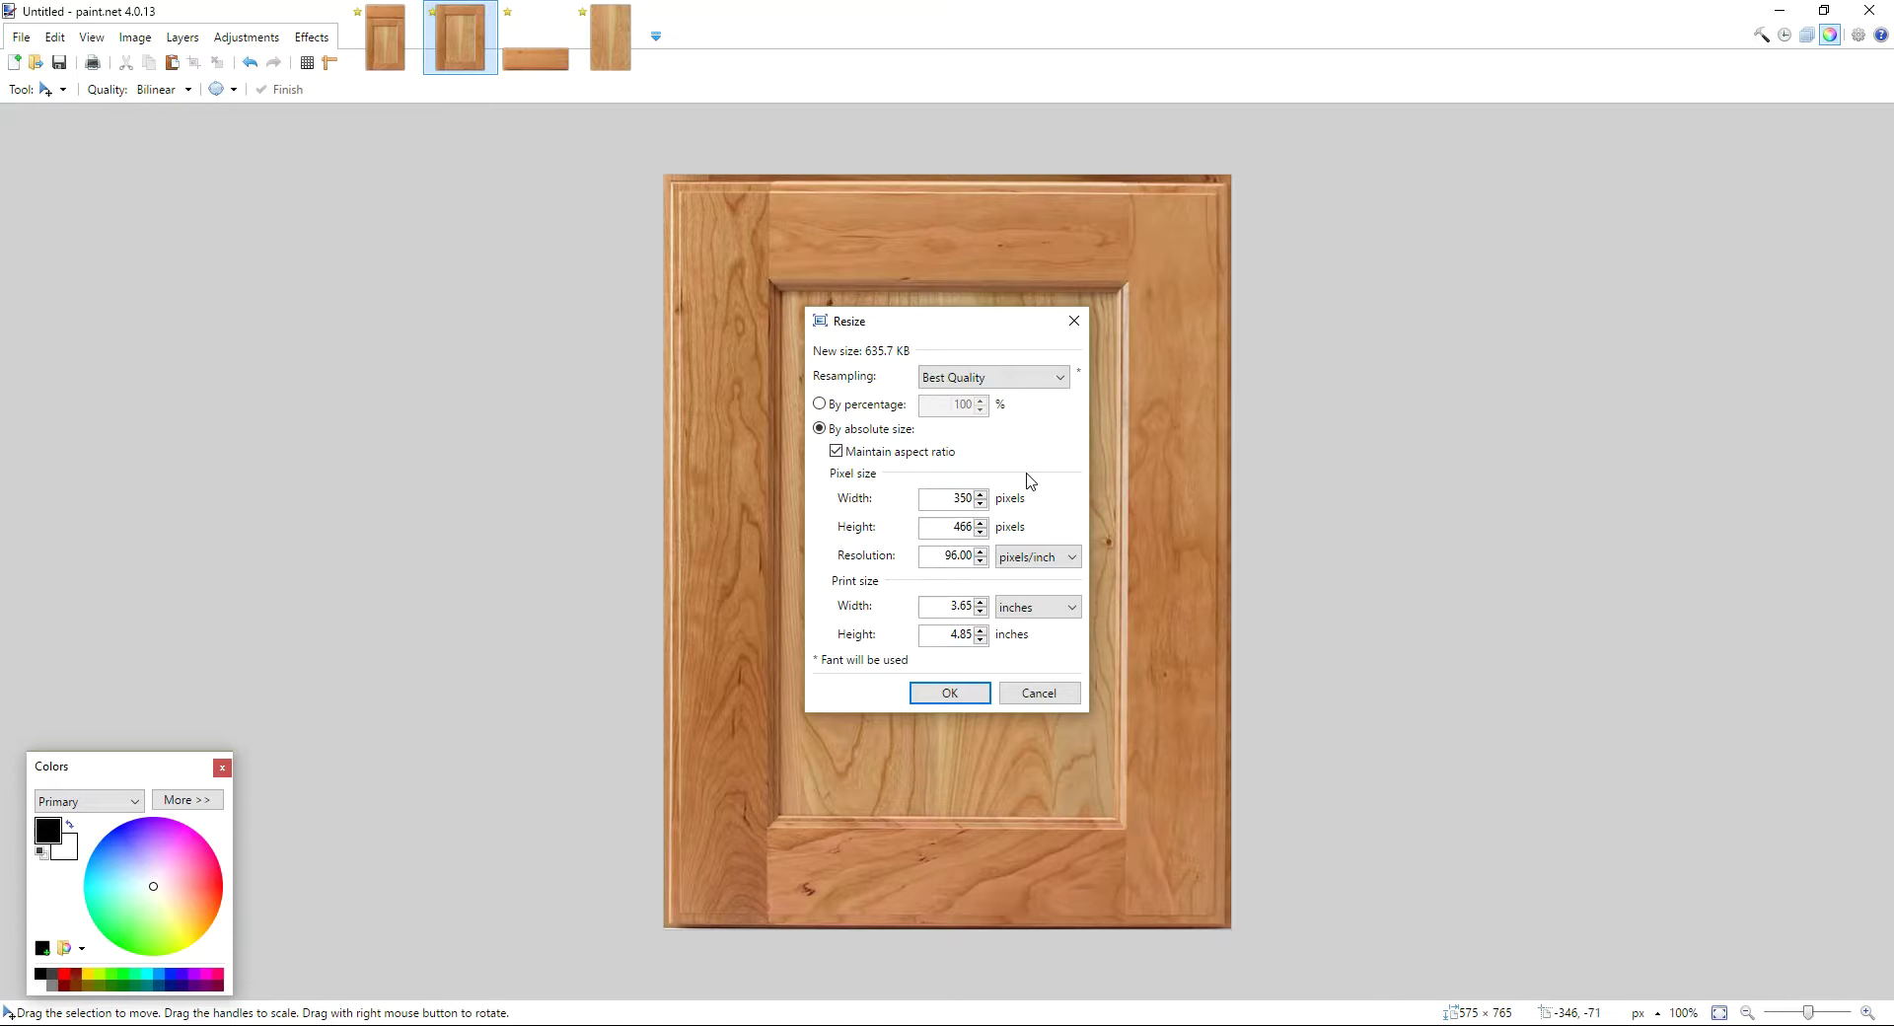
left_click(953, 701)
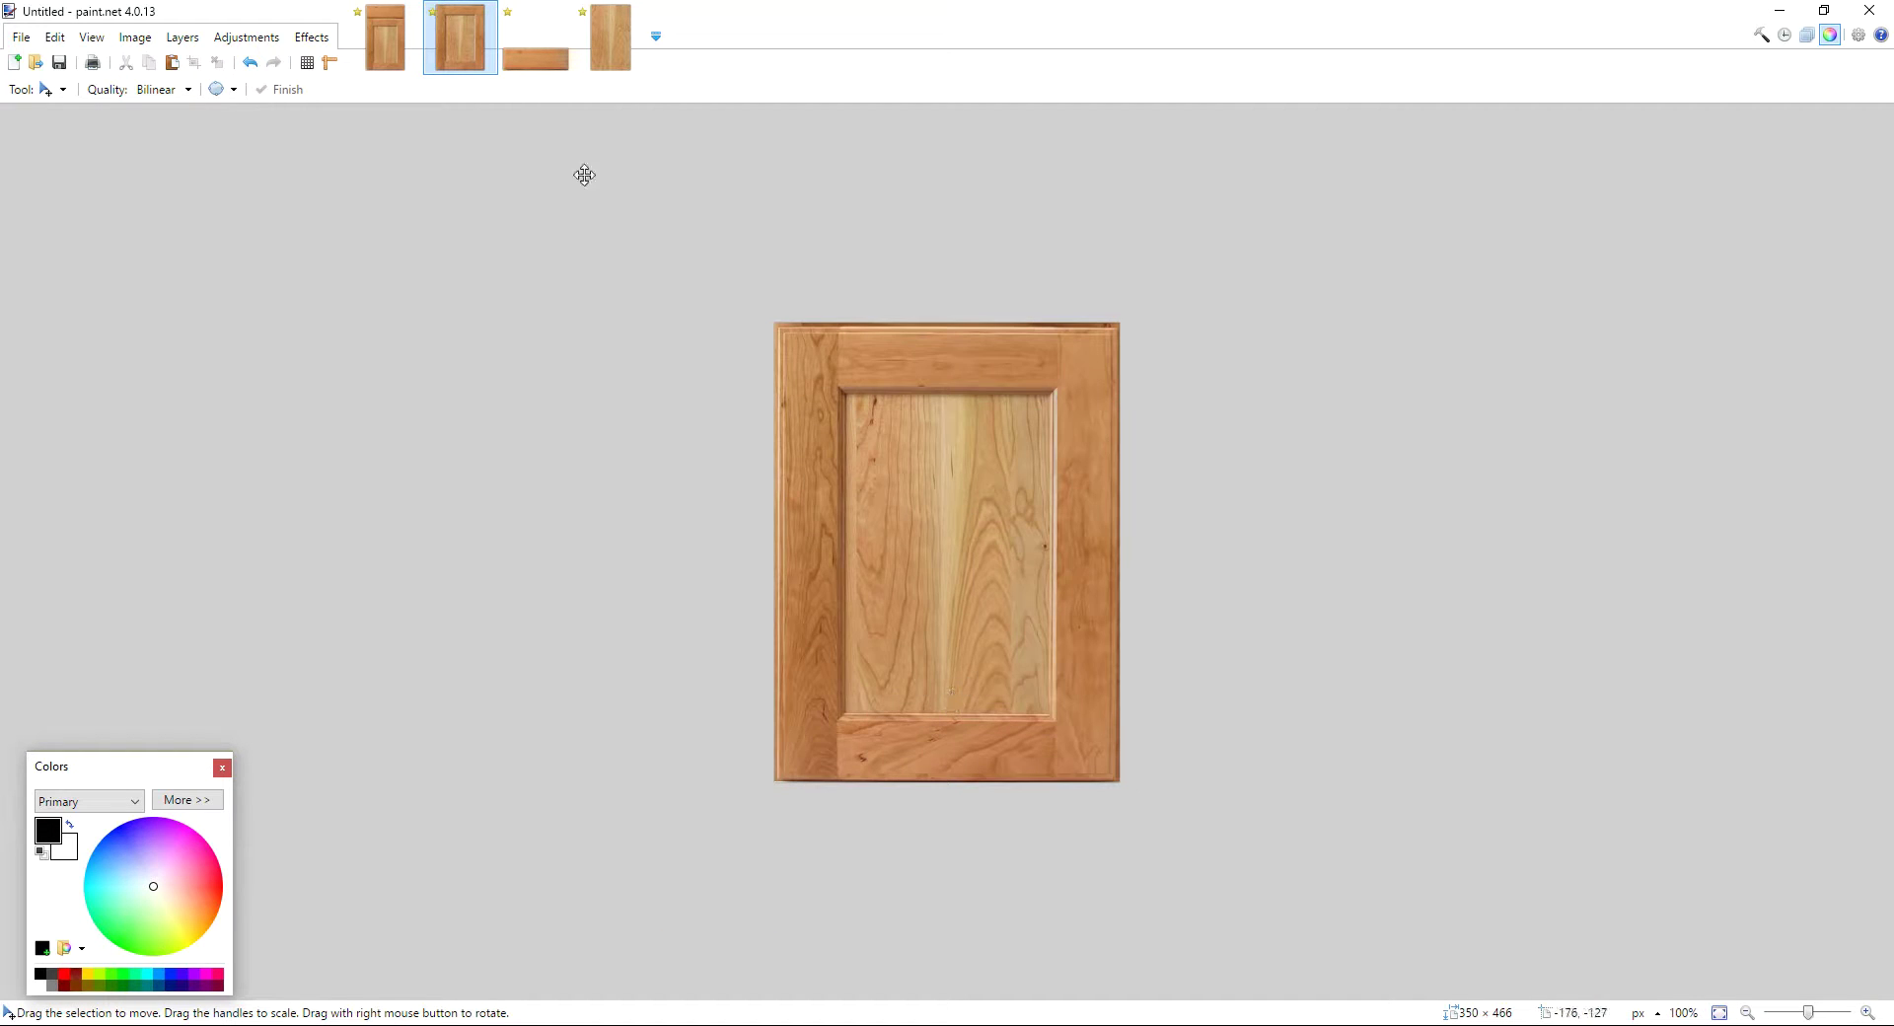
Step: Resize the drawer-front and wood-panel images to 350 pixels wide each
left_click(535, 40)
left_click(135, 38)
left_click(158, 82)
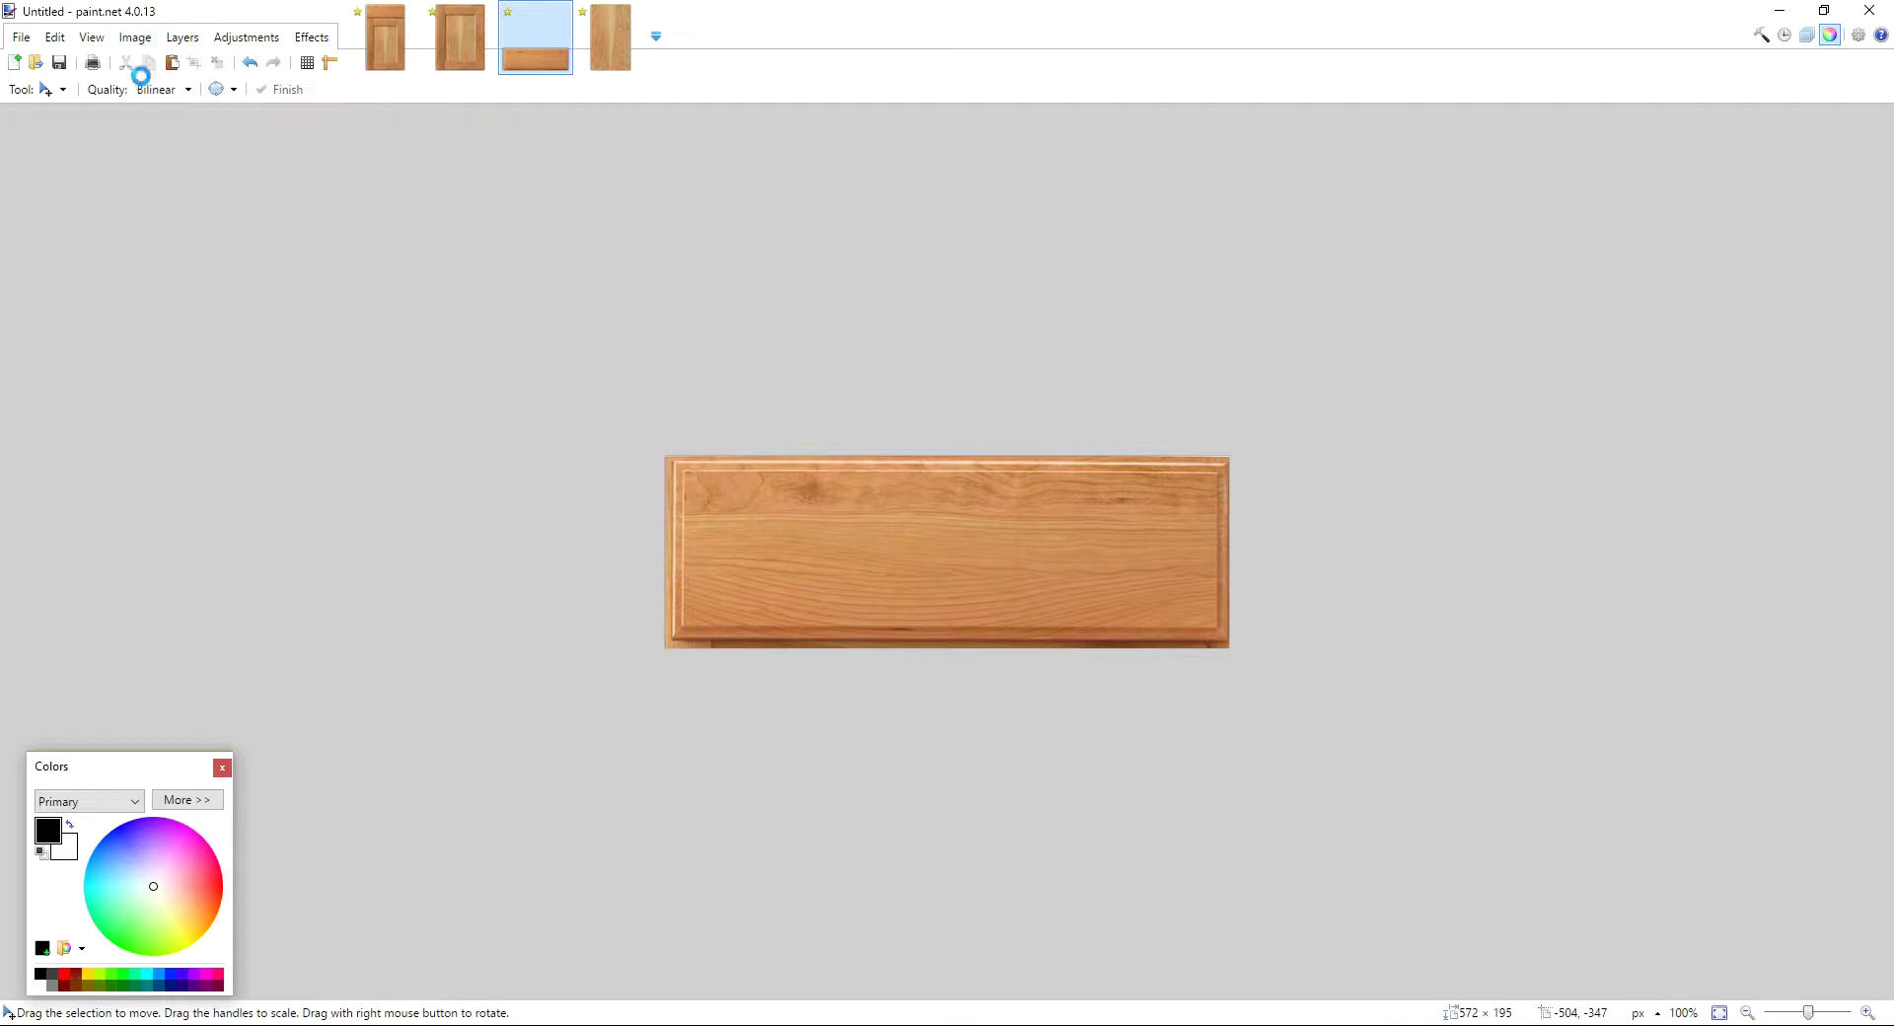
type("350")
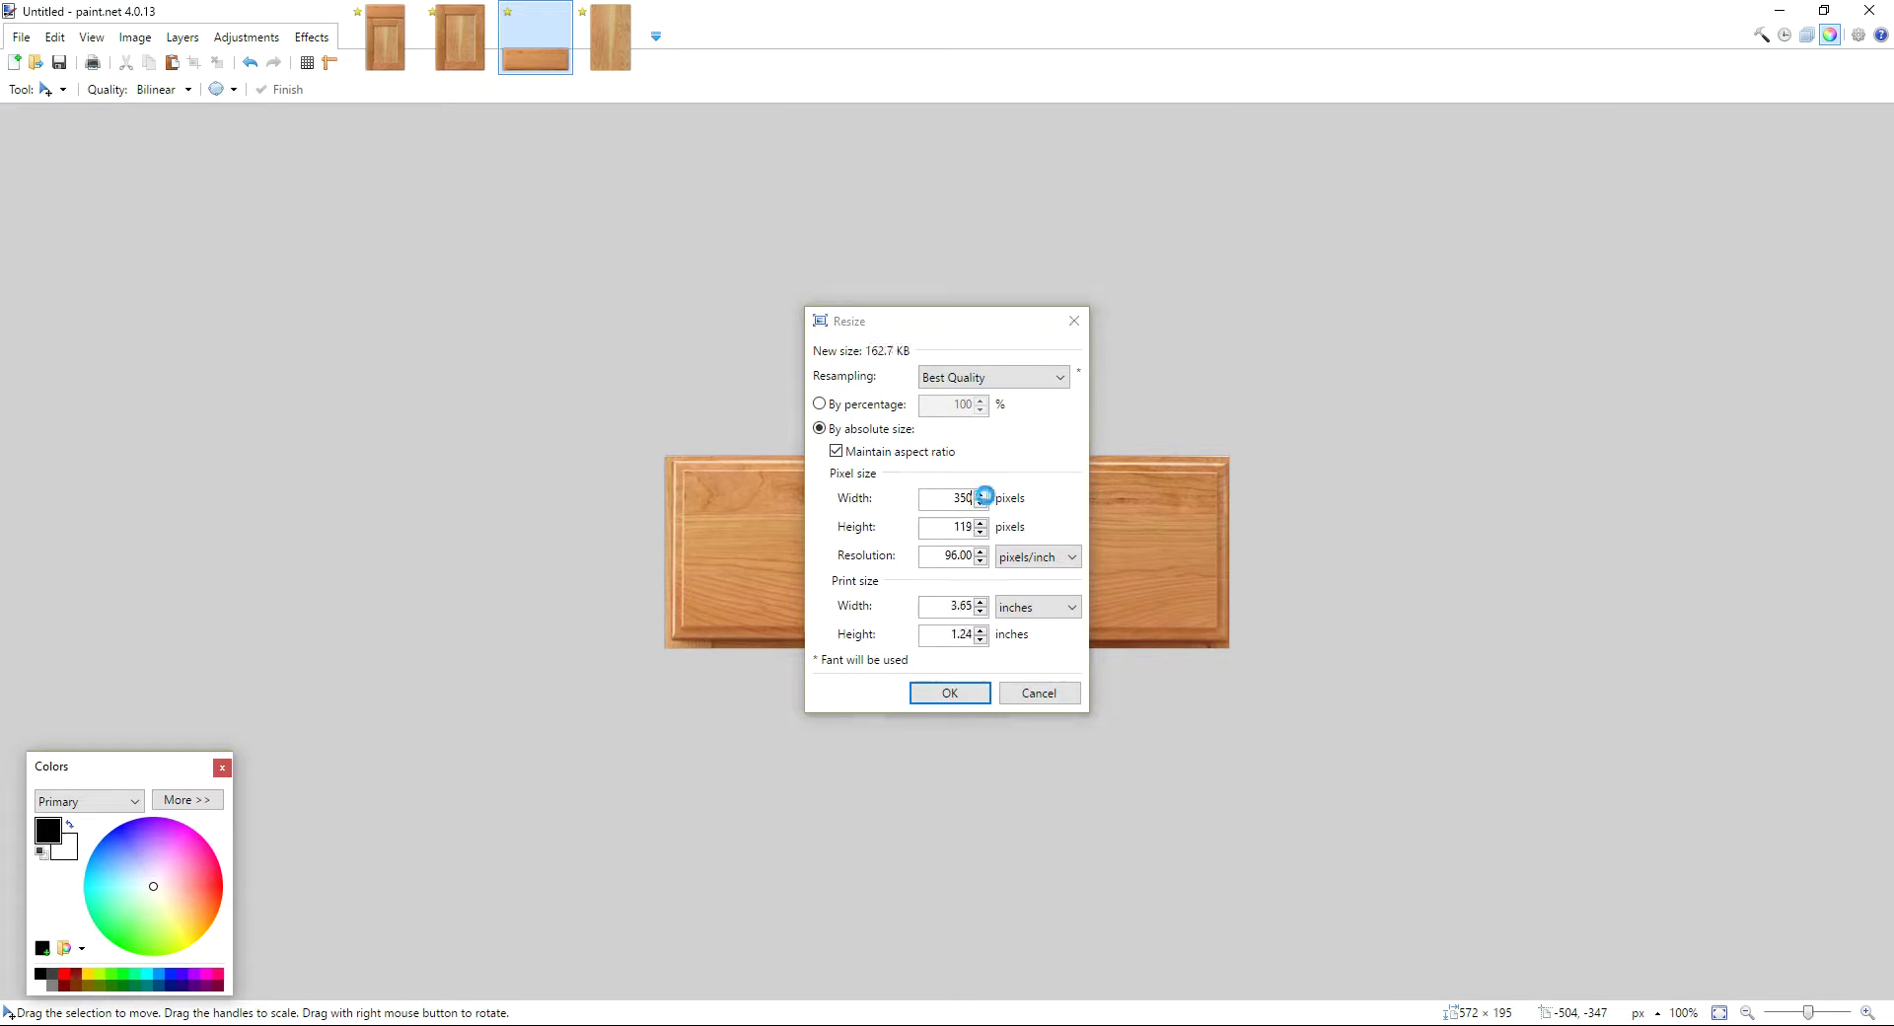
key("Return")
left_click(627, 57)
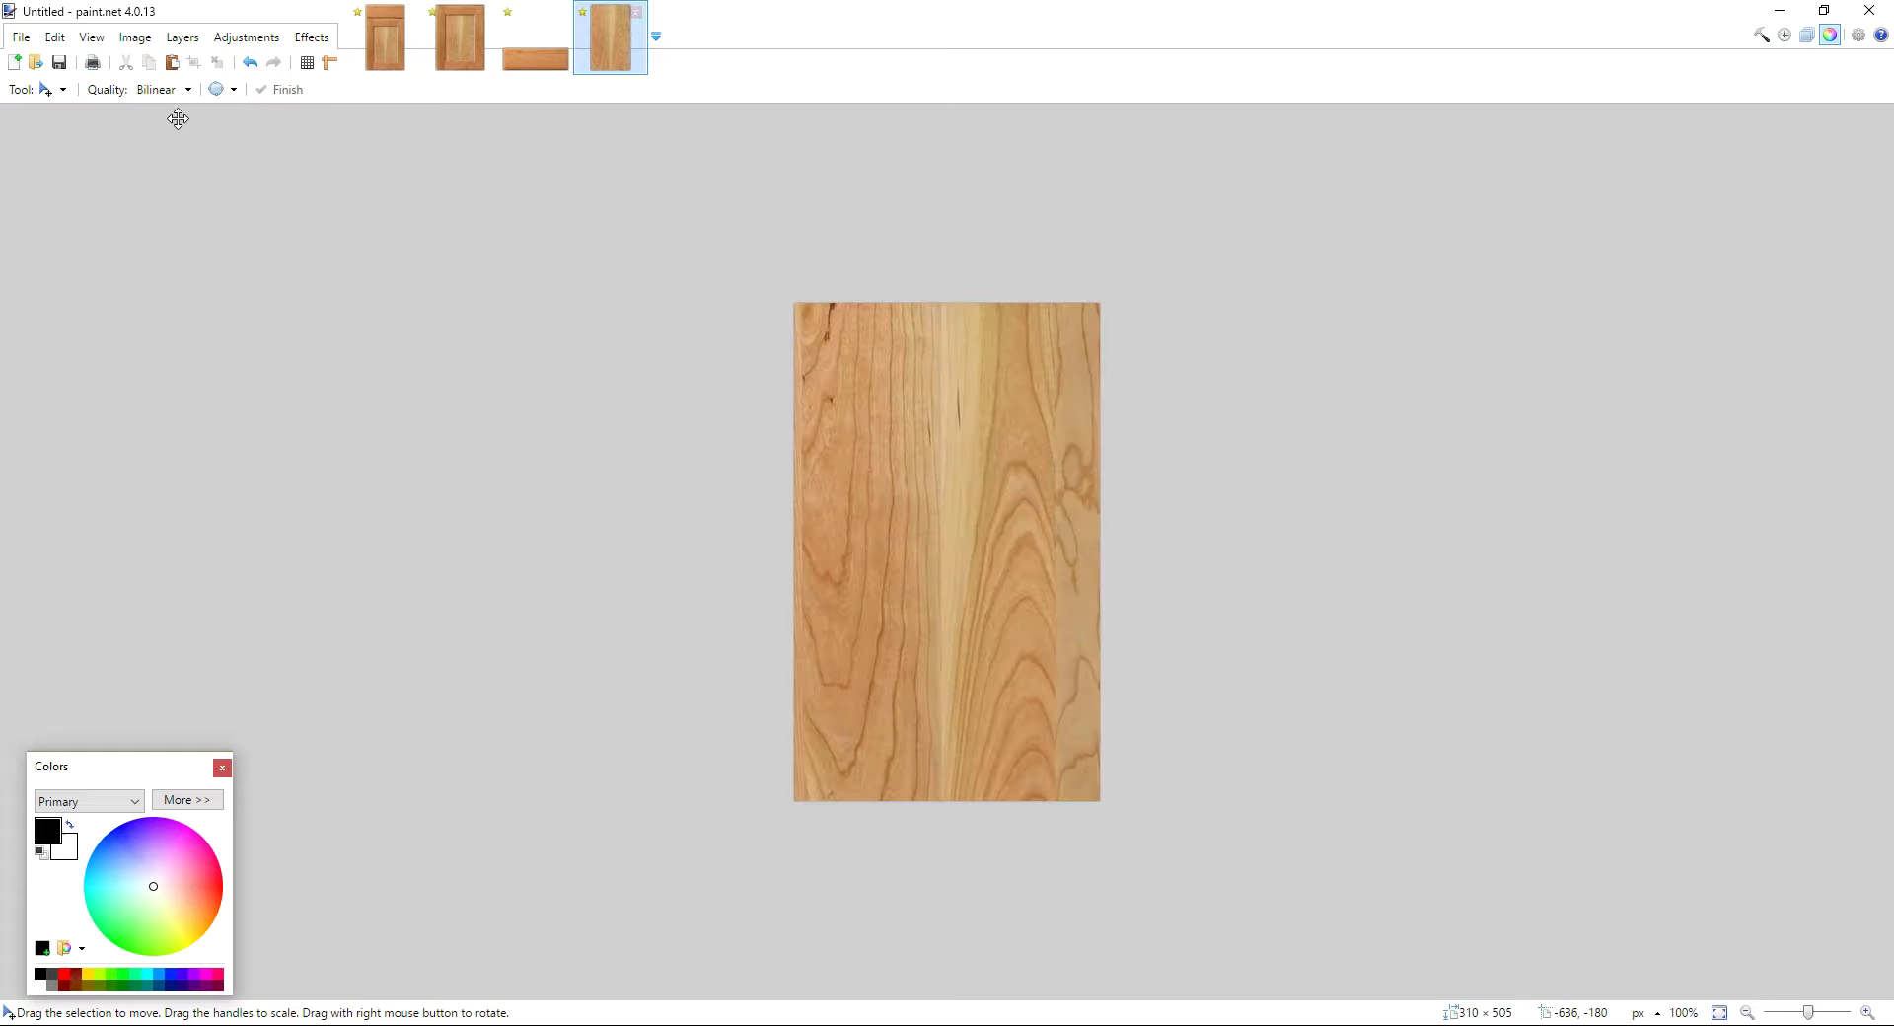
left_click(135, 37)
left_click(158, 82)
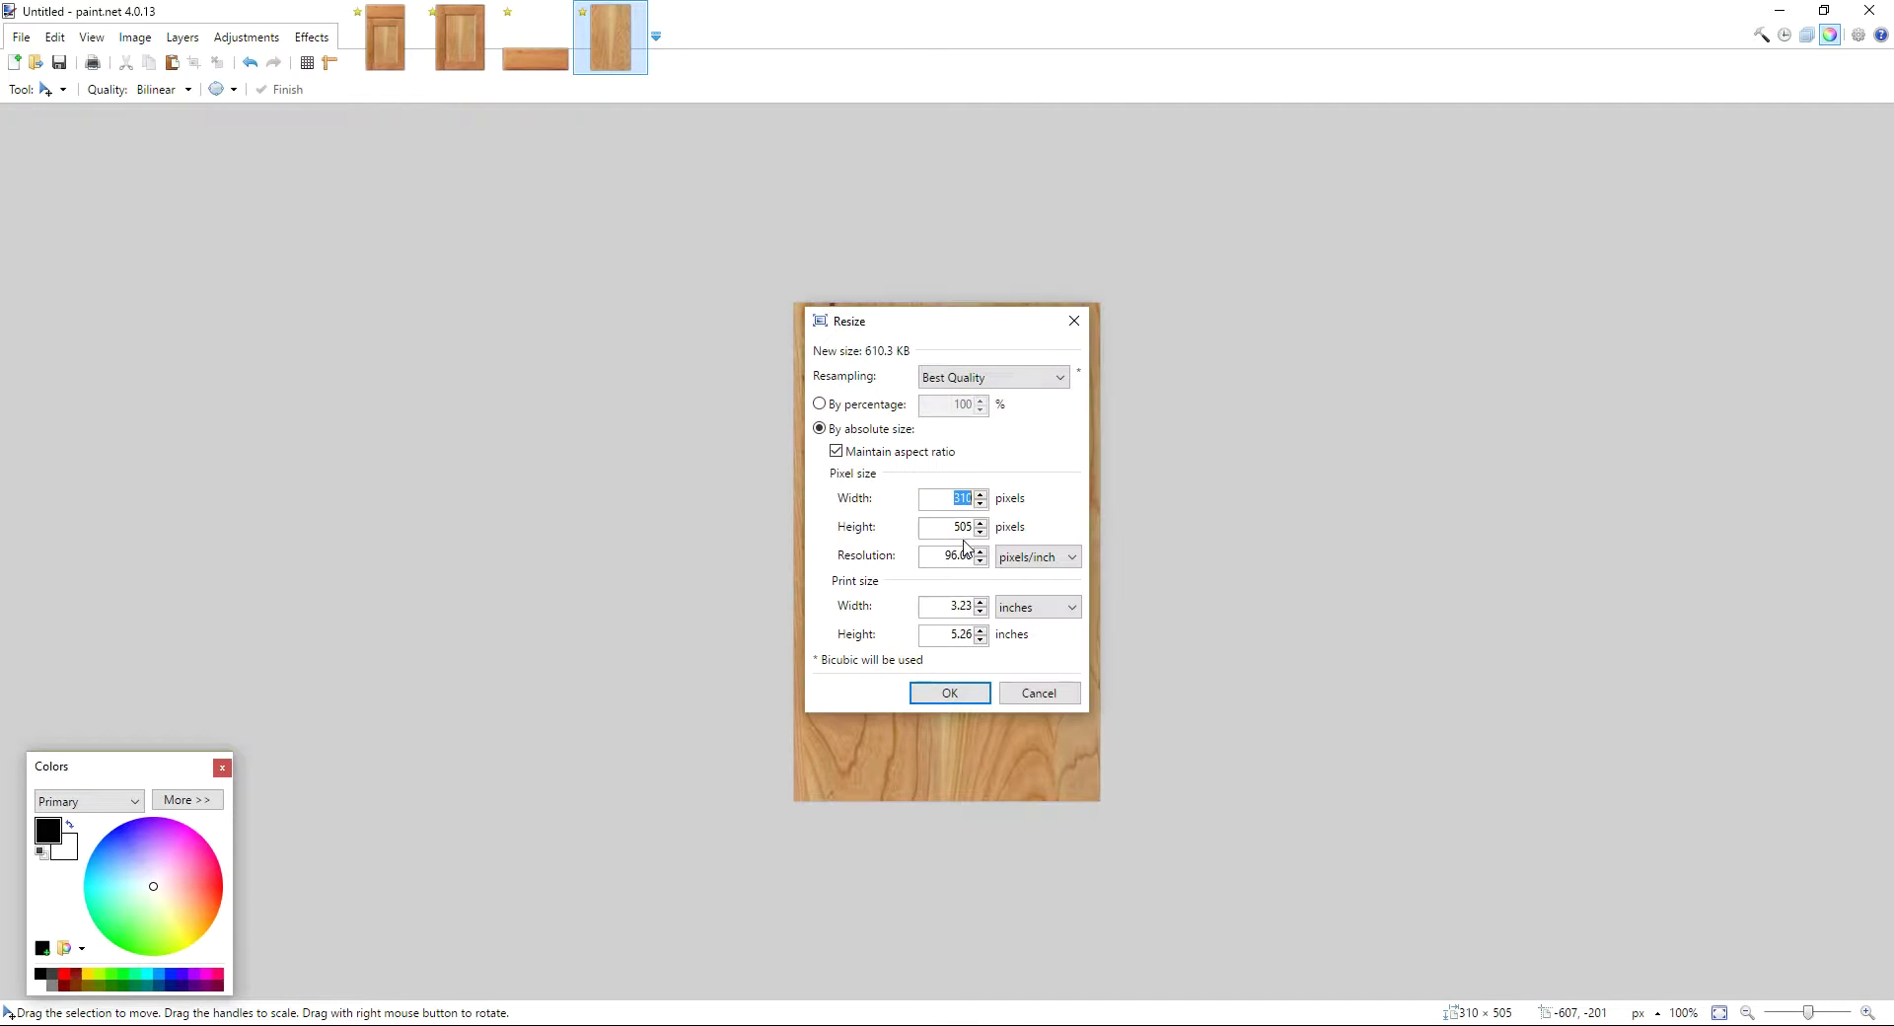
type("350")
key("Return")
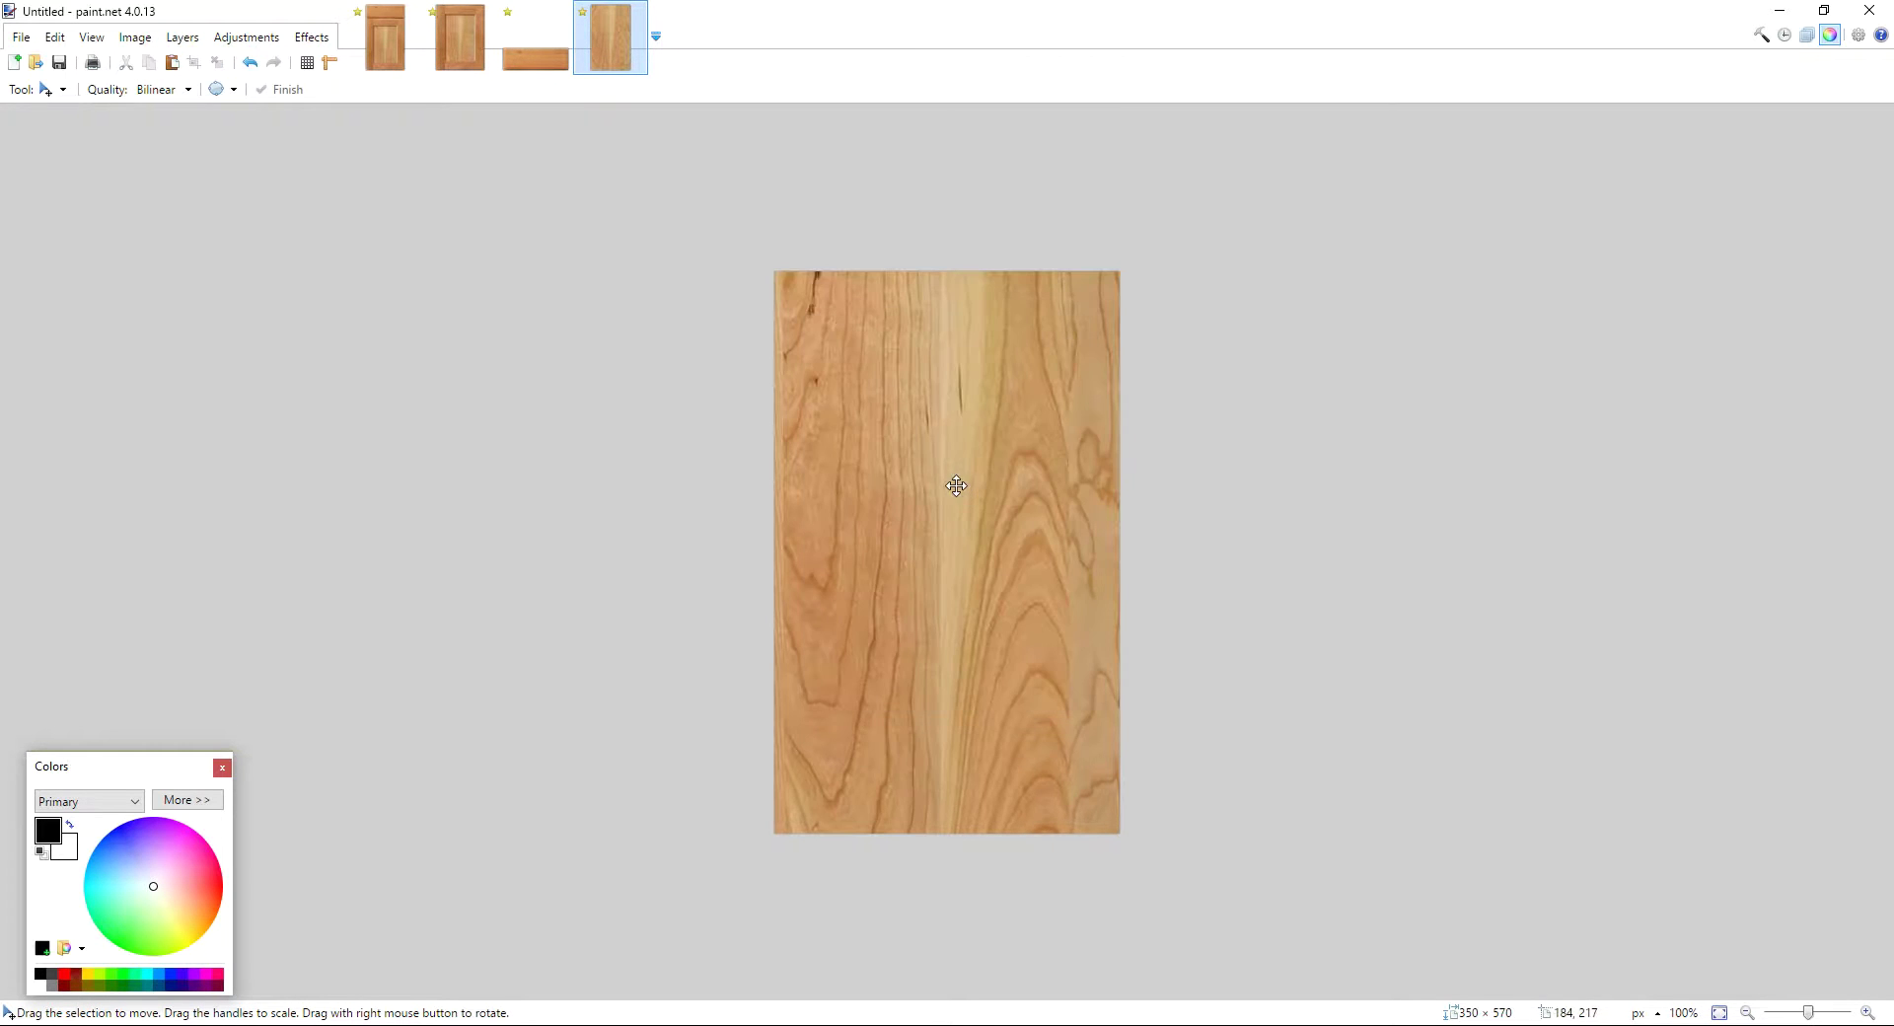
left_click(472, 47)
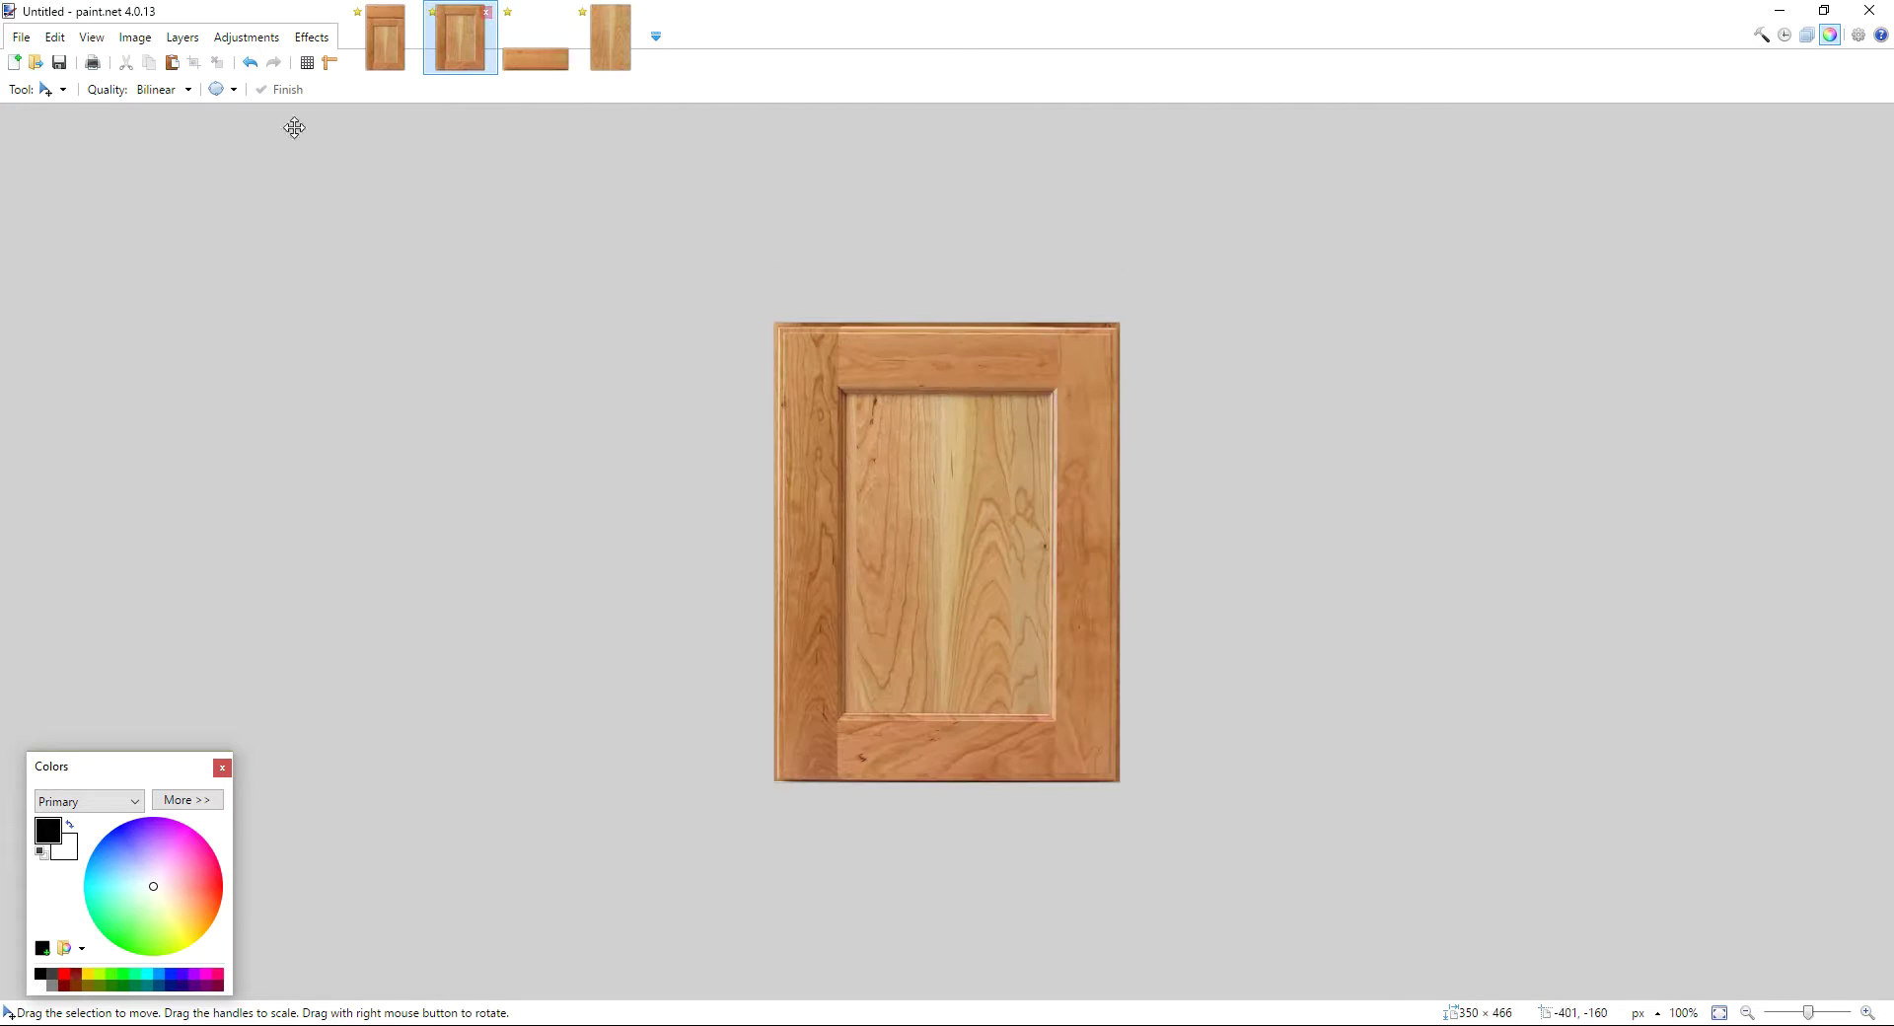
Step: In Save As, create and open a tutorial-doorstyles folder under PRO100\Catalog\Textures
left_click(20, 40)
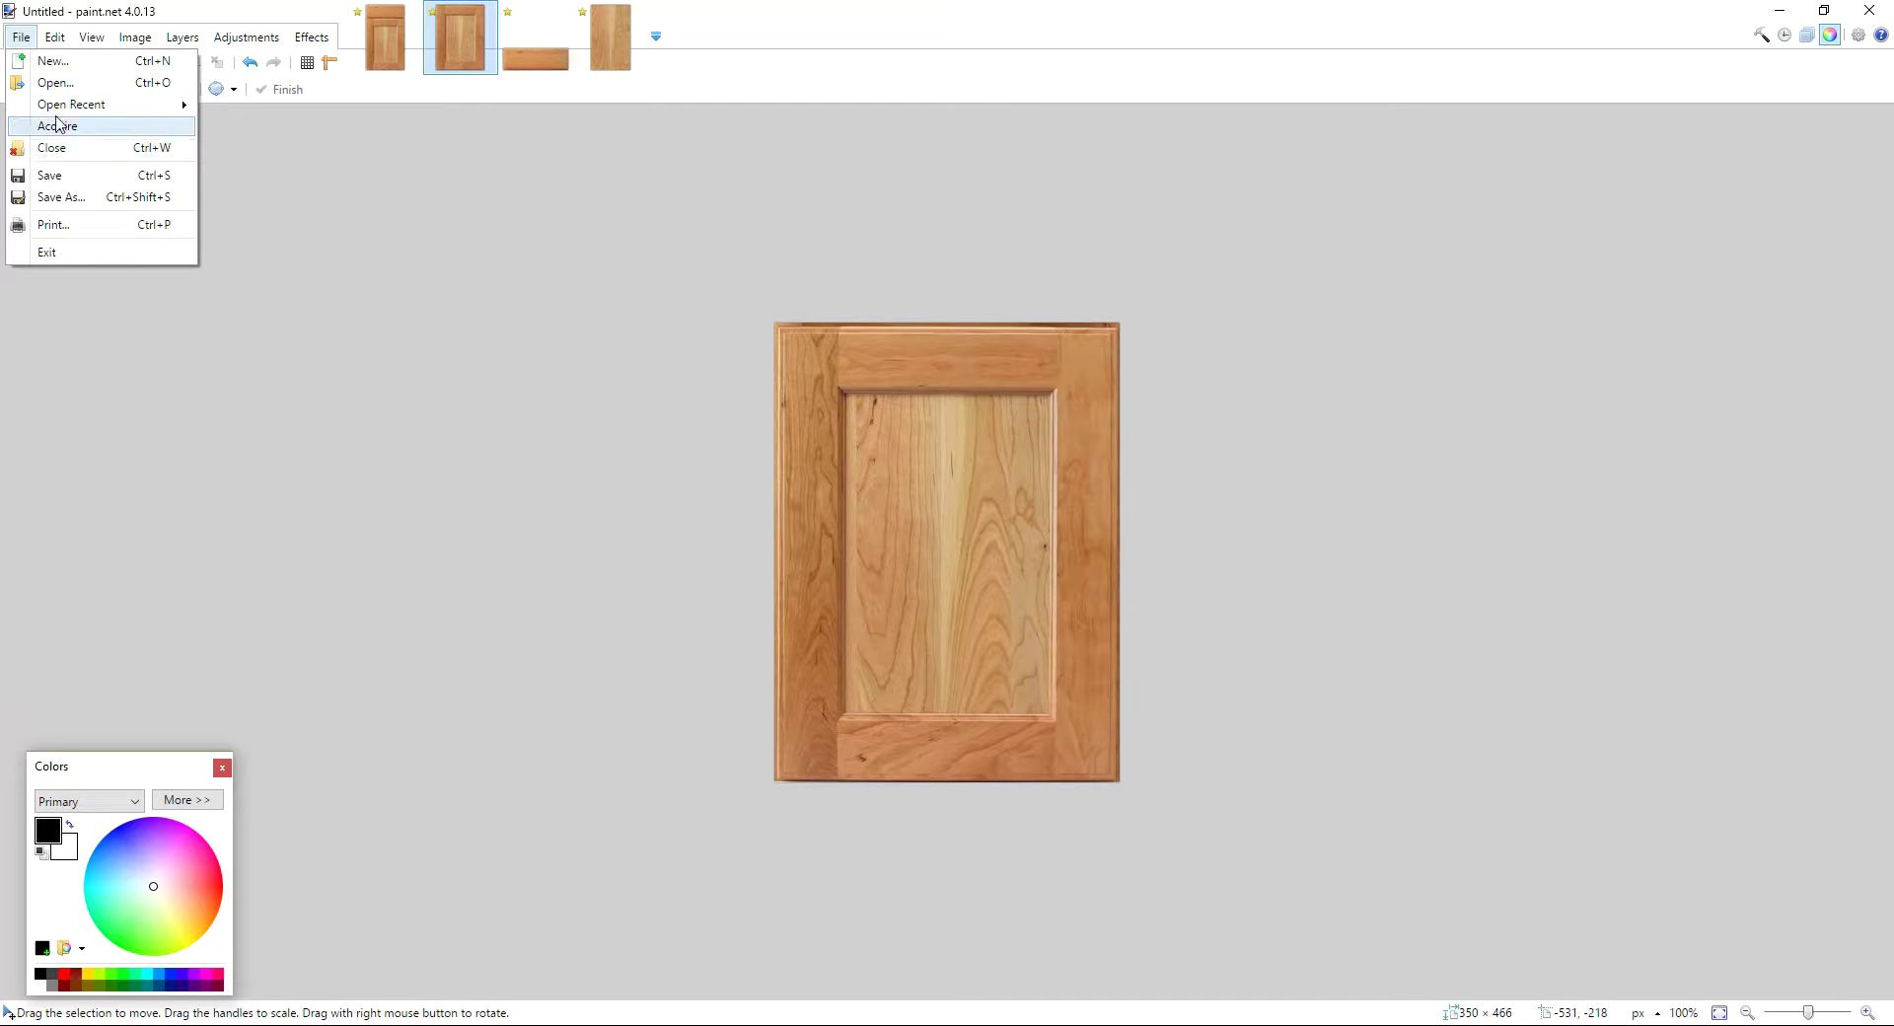
left_click(59, 197)
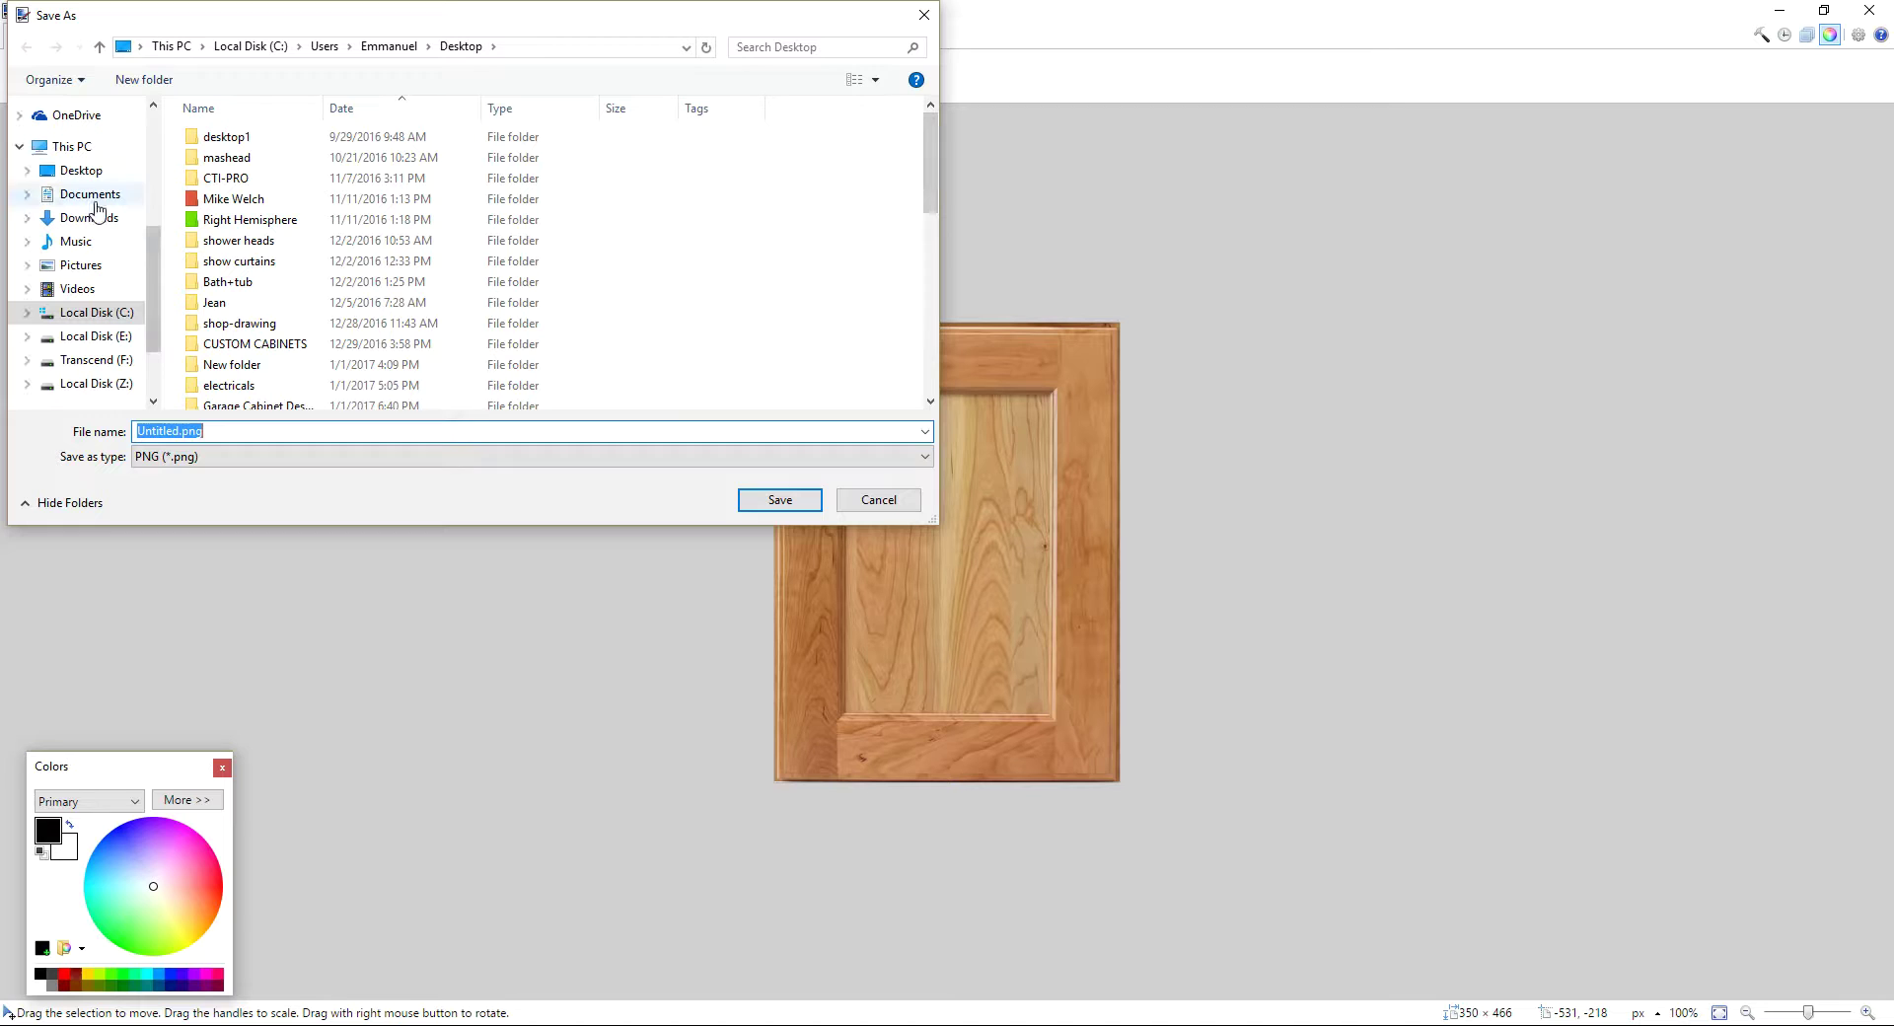
left_click(114, 314)
left_click(224, 245)
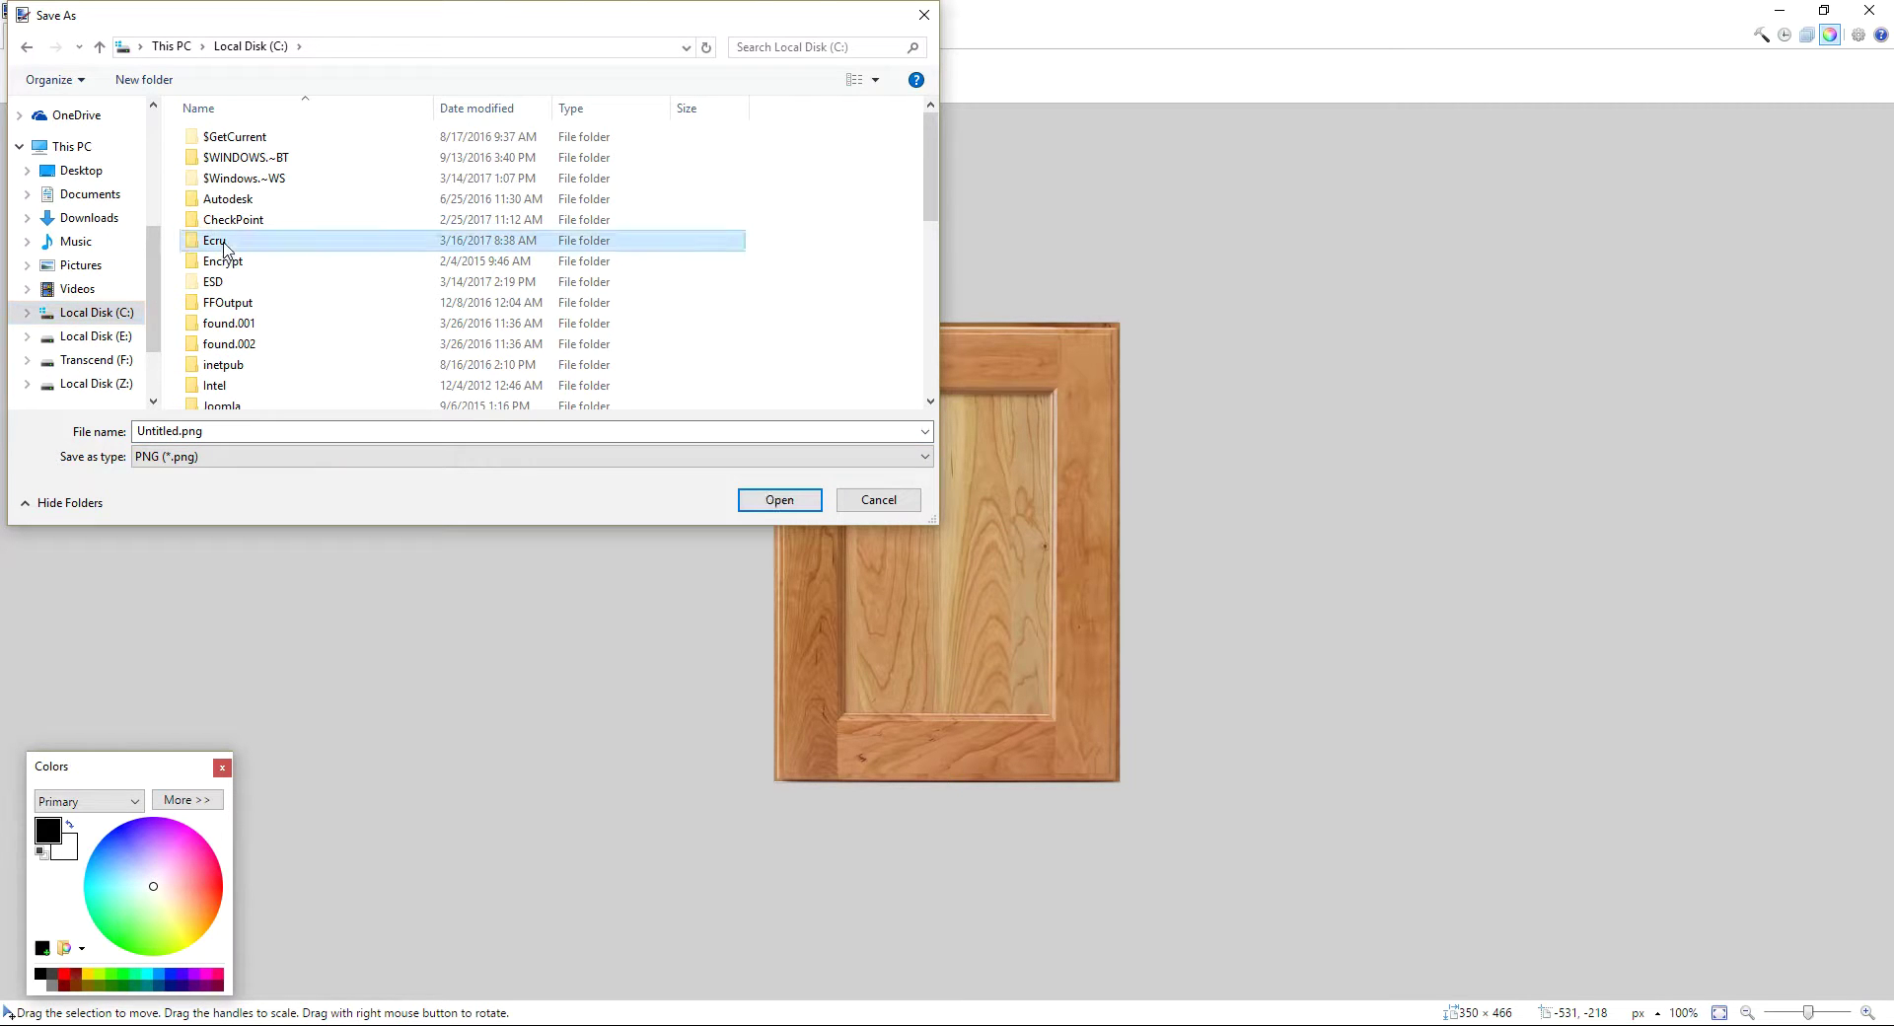
double_click(224, 245)
left_click(240, 204)
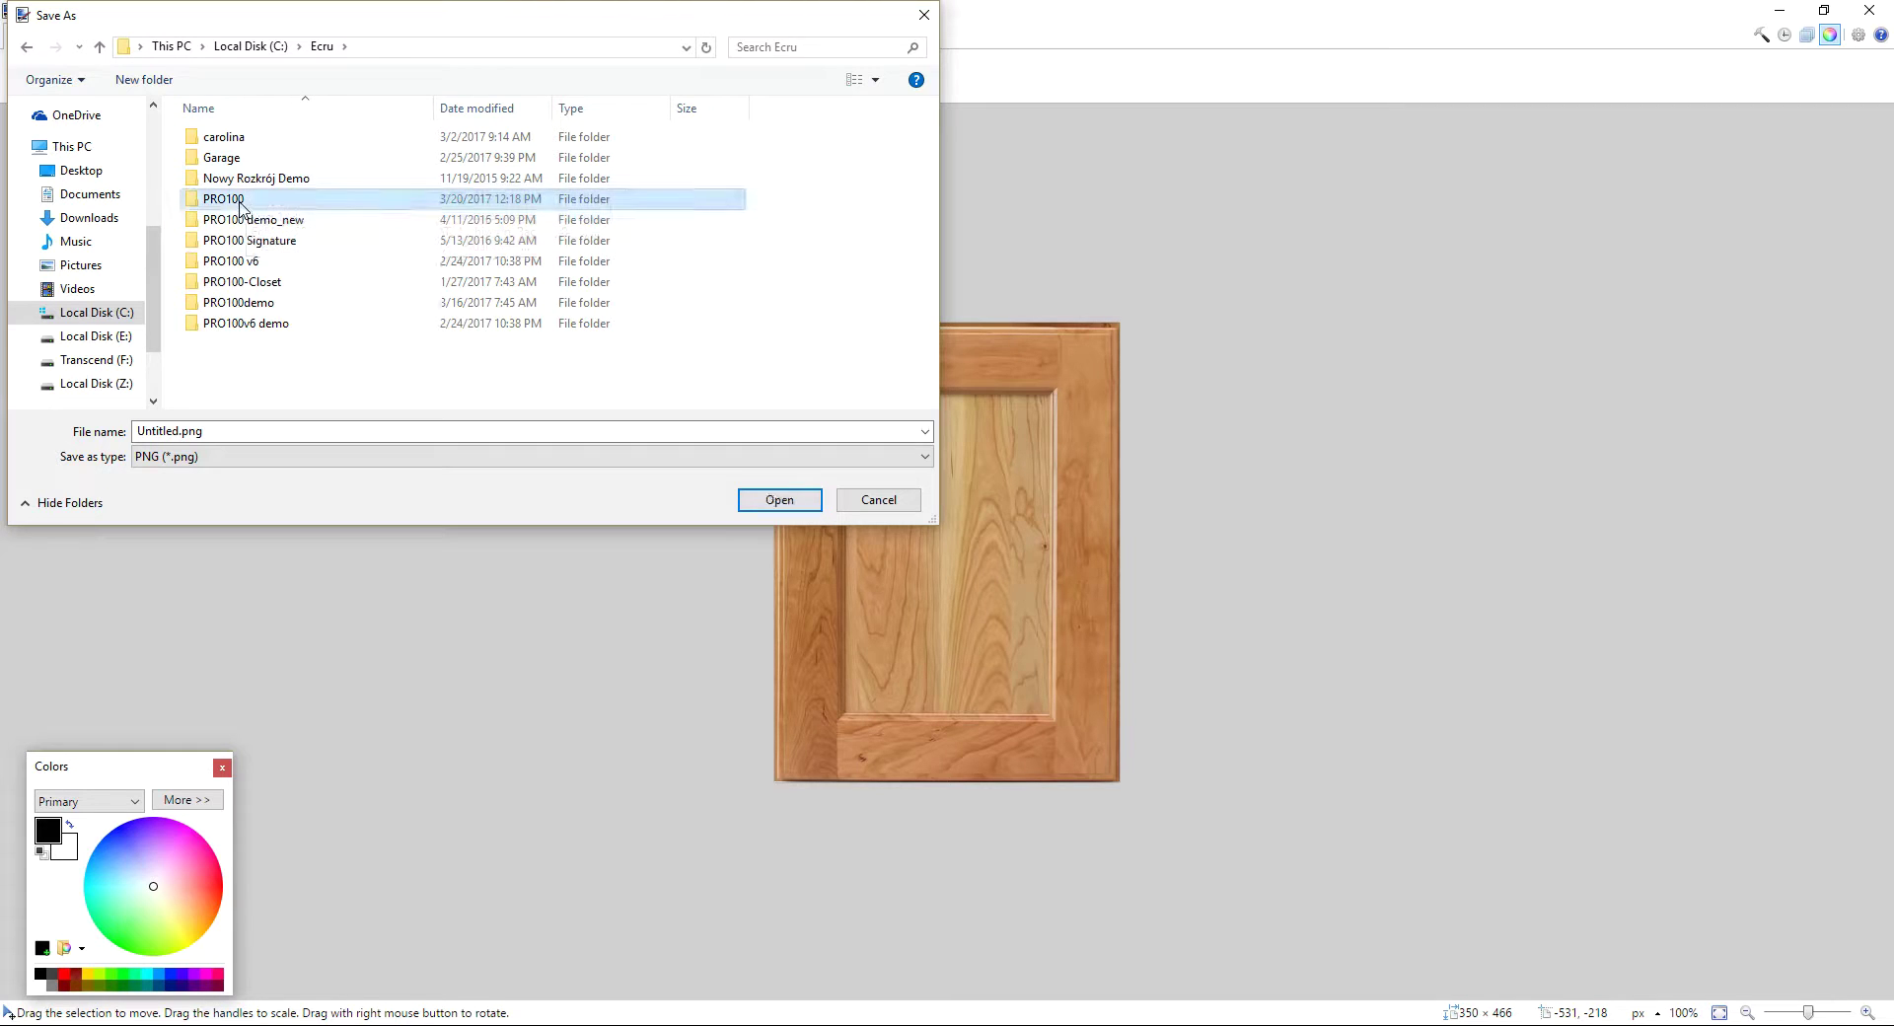
double_click(240, 202)
double_click(241, 140)
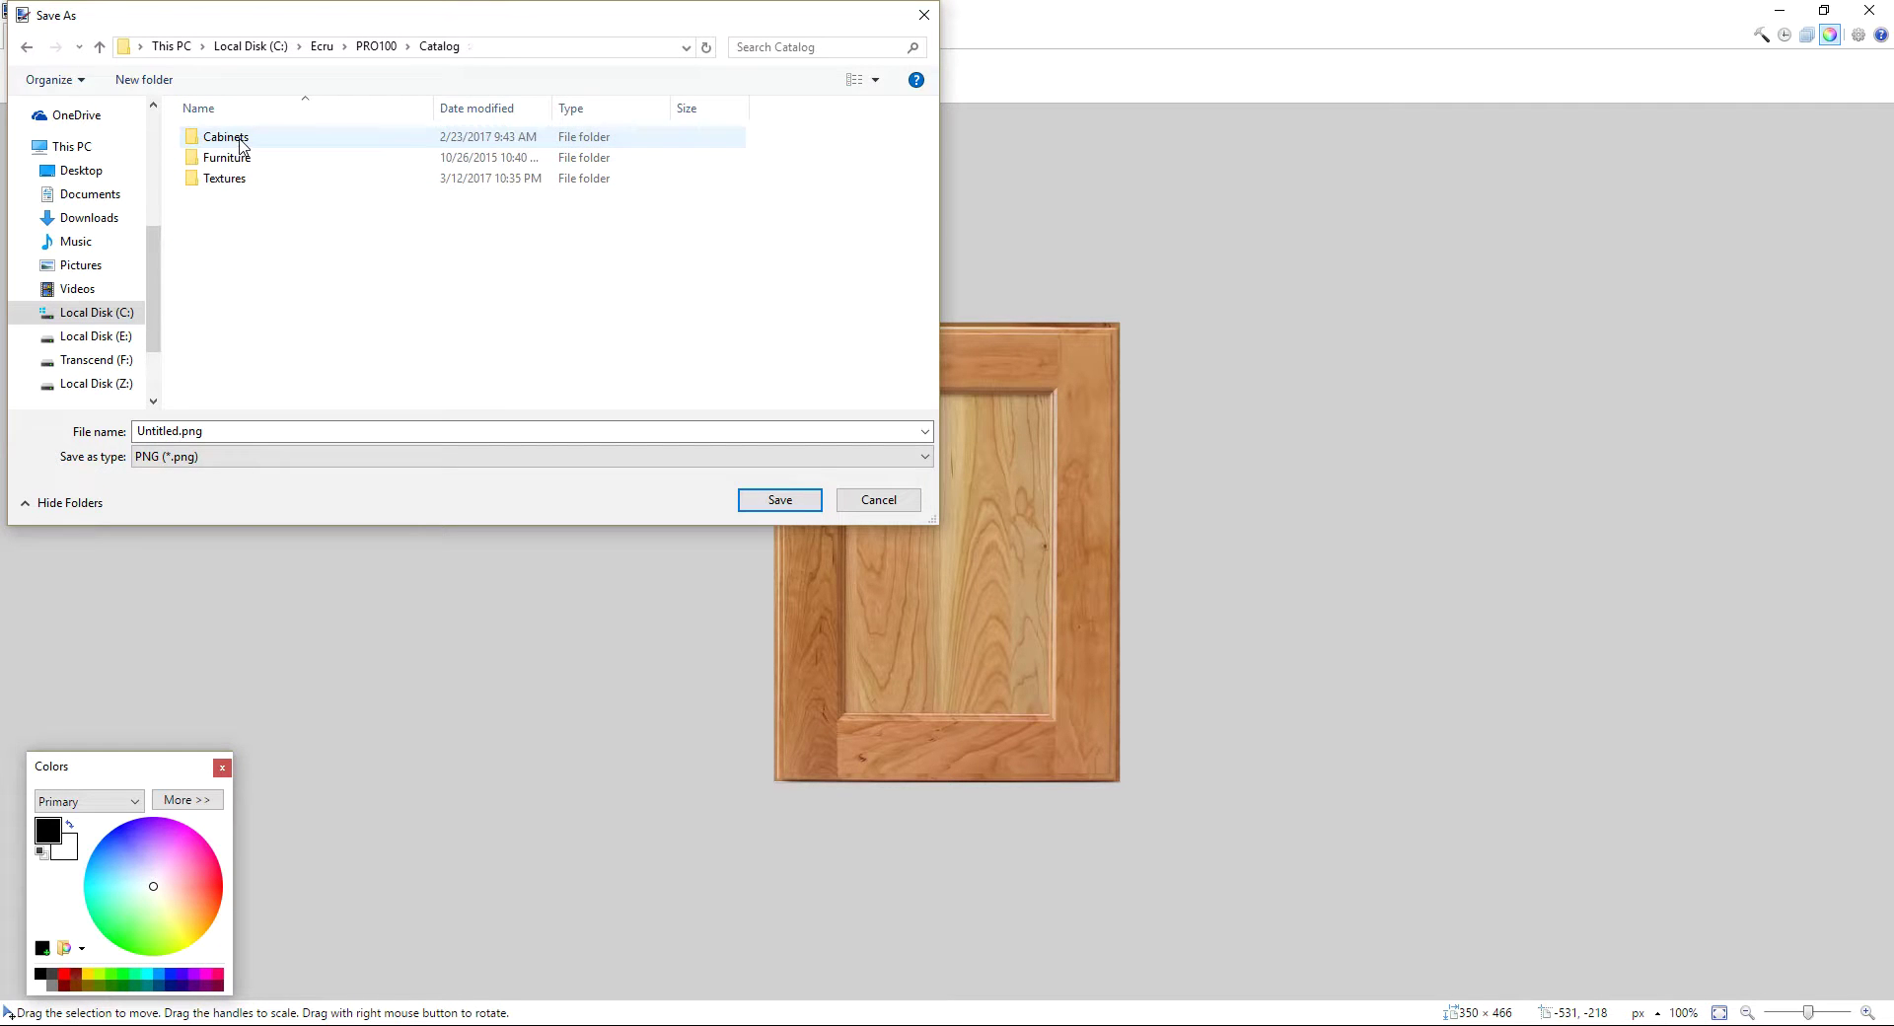
double_click(226, 179)
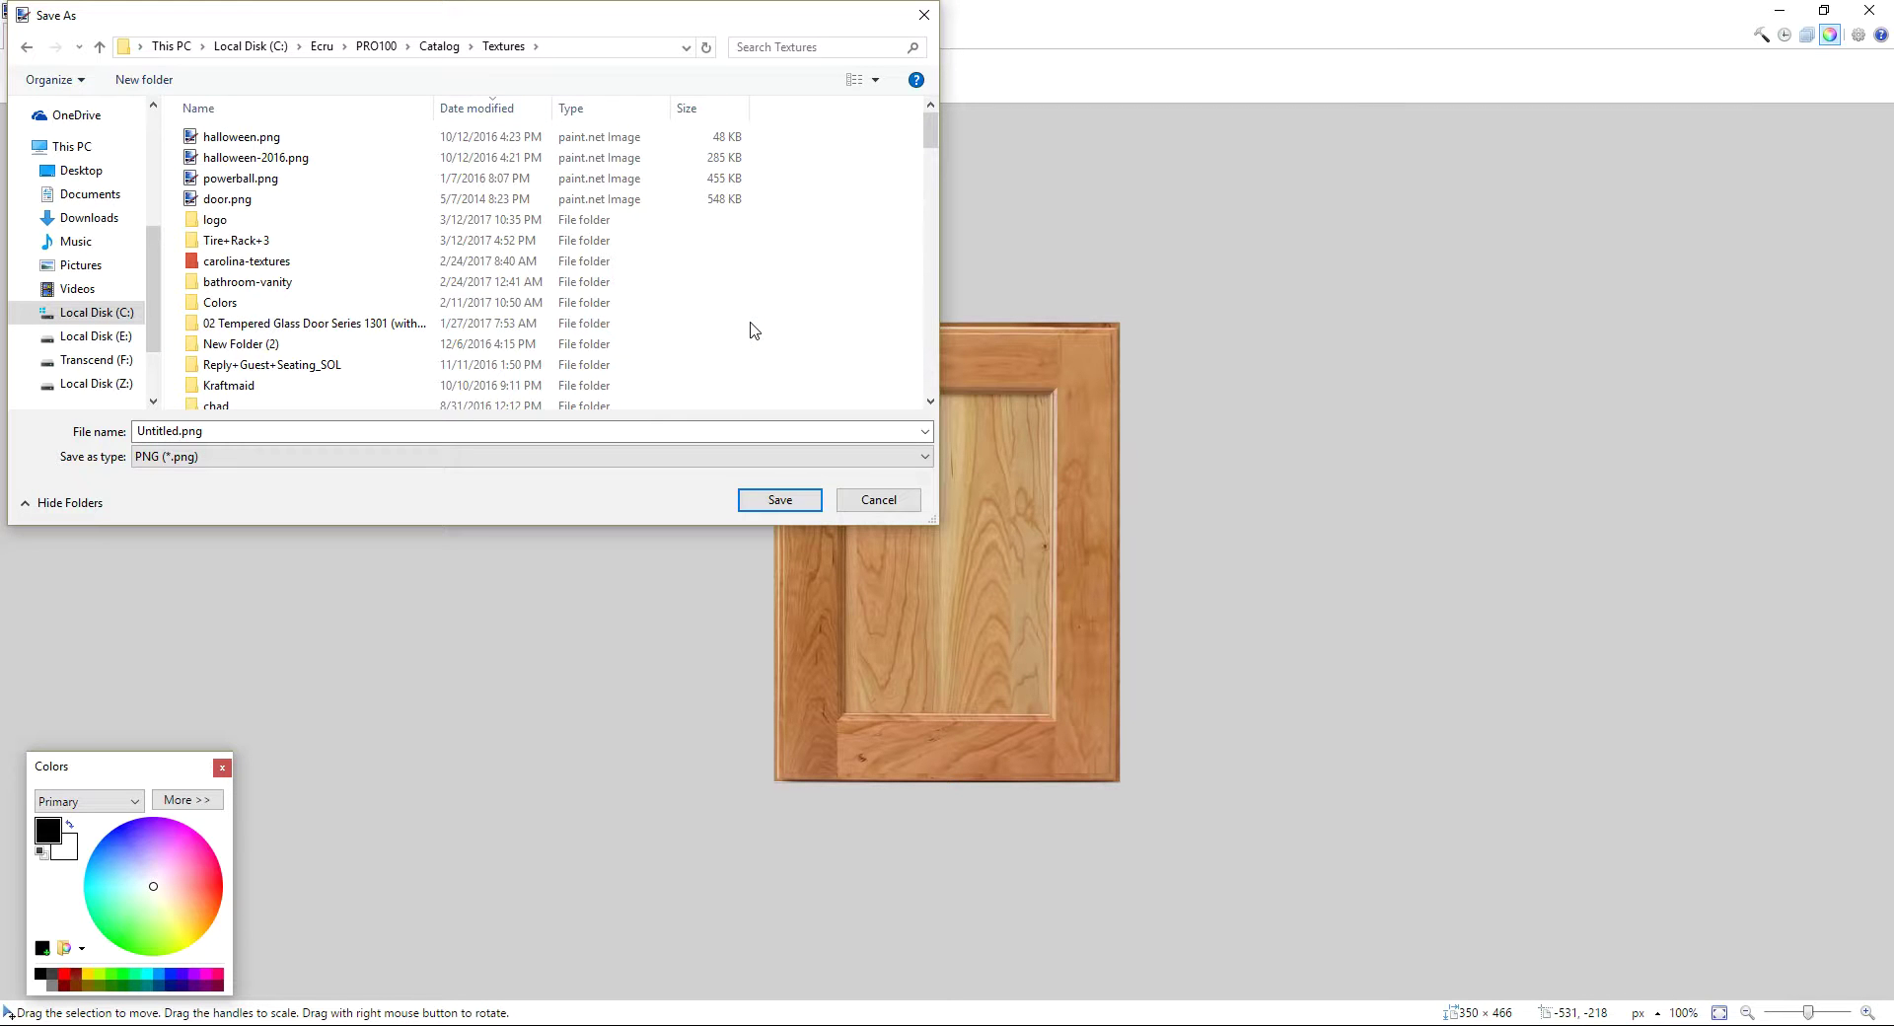
left_click(144, 79)
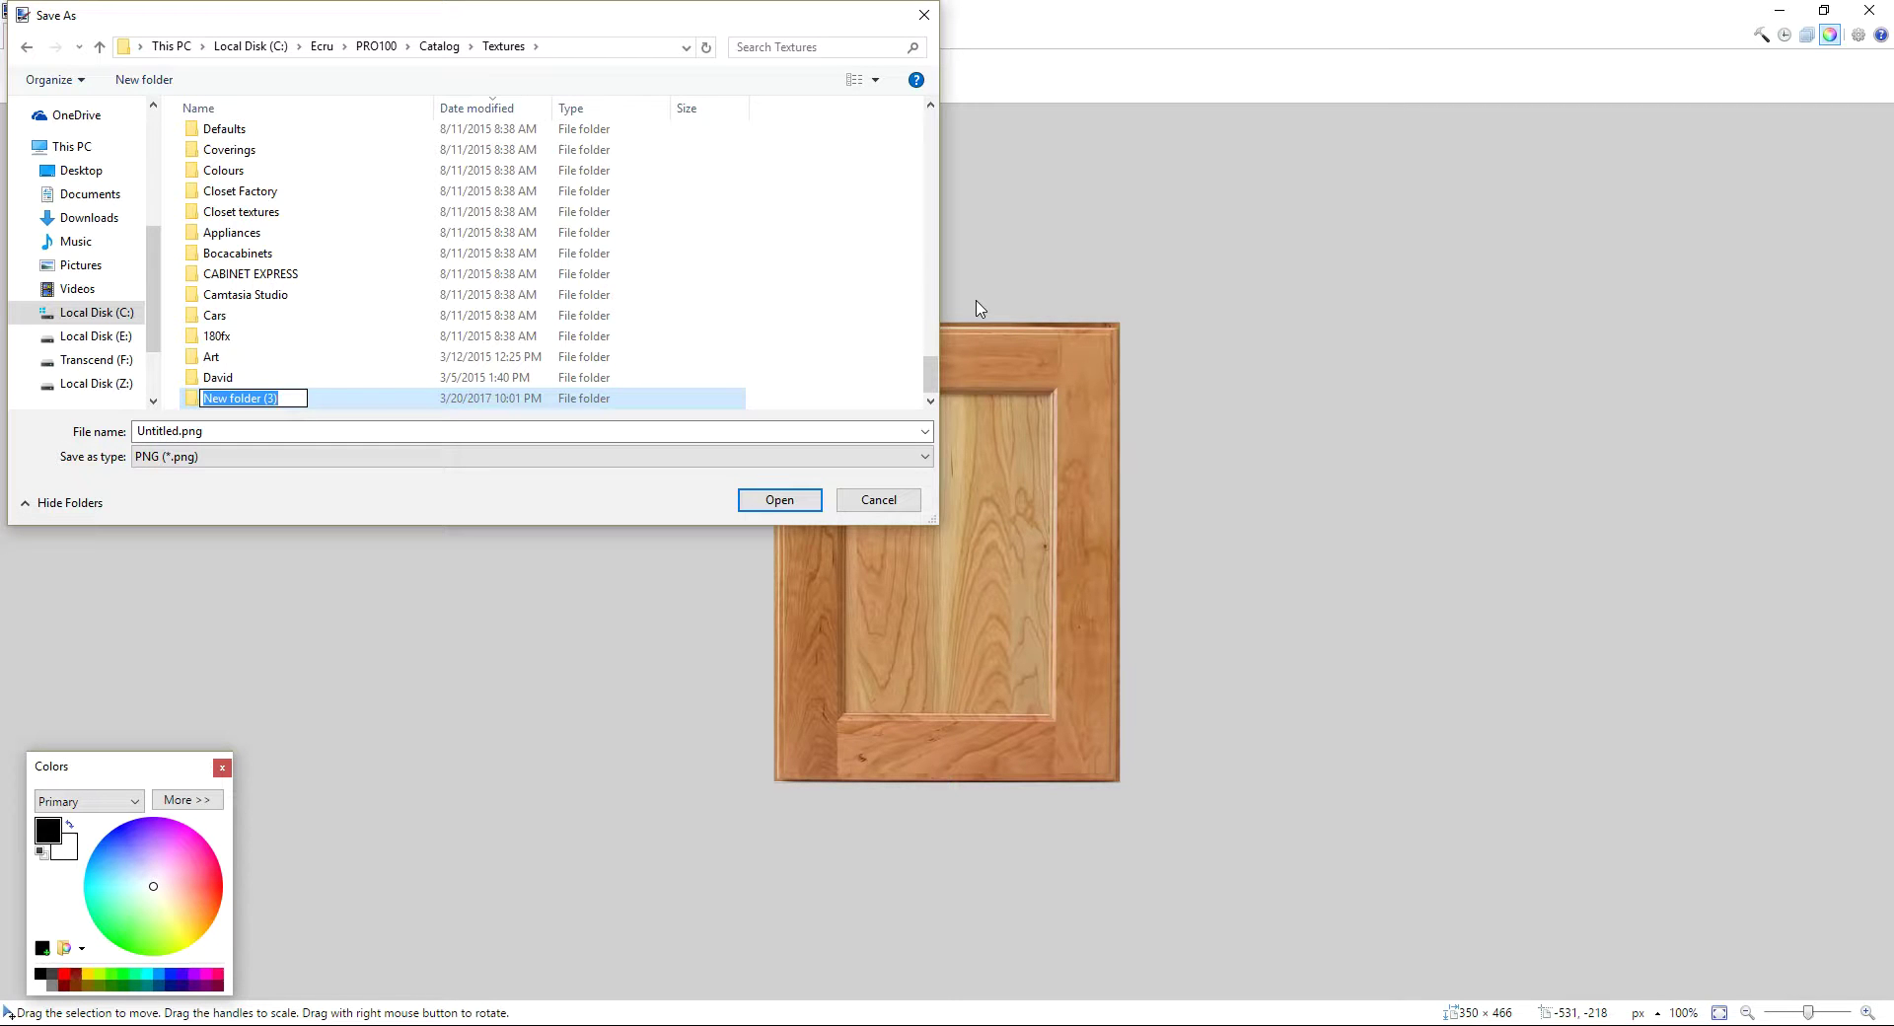
type("tutorial-doorstyles")
key("Return")
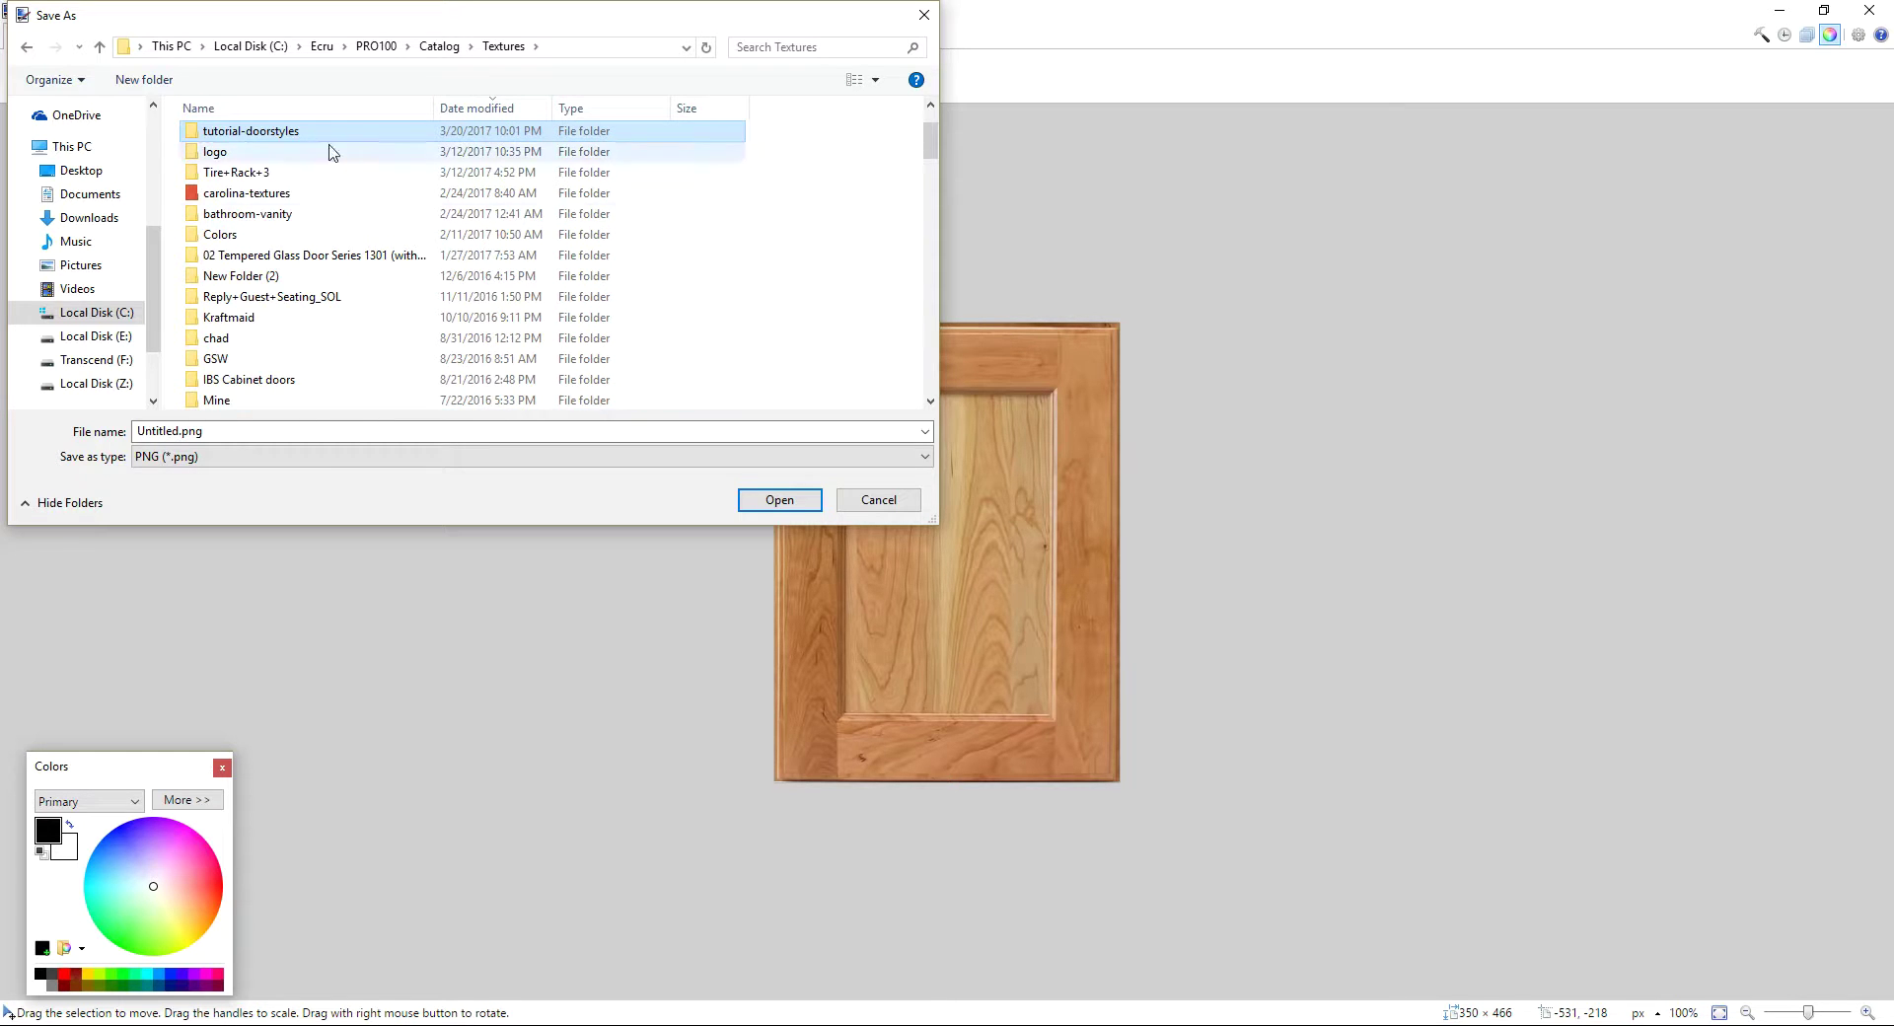
double_click(283, 139)
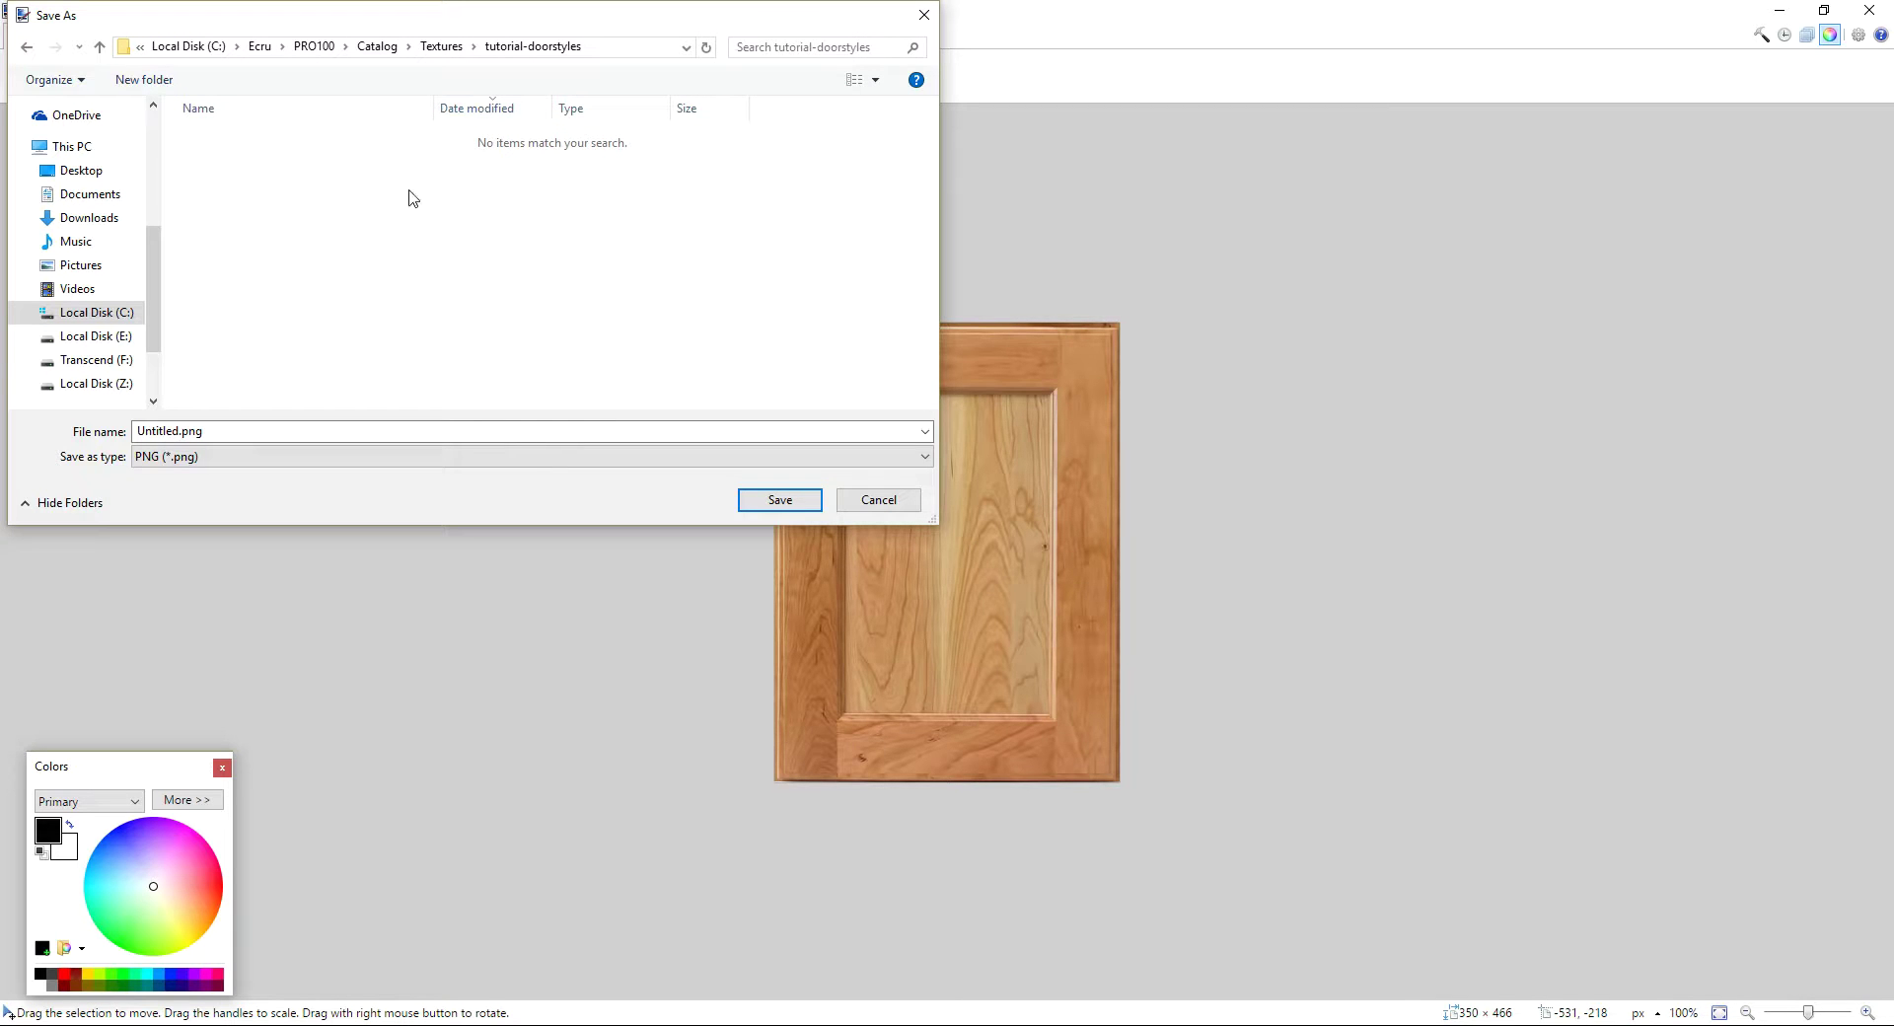
Step: Save the door image as JPEG named door at quality 100
left_click(171, 458)
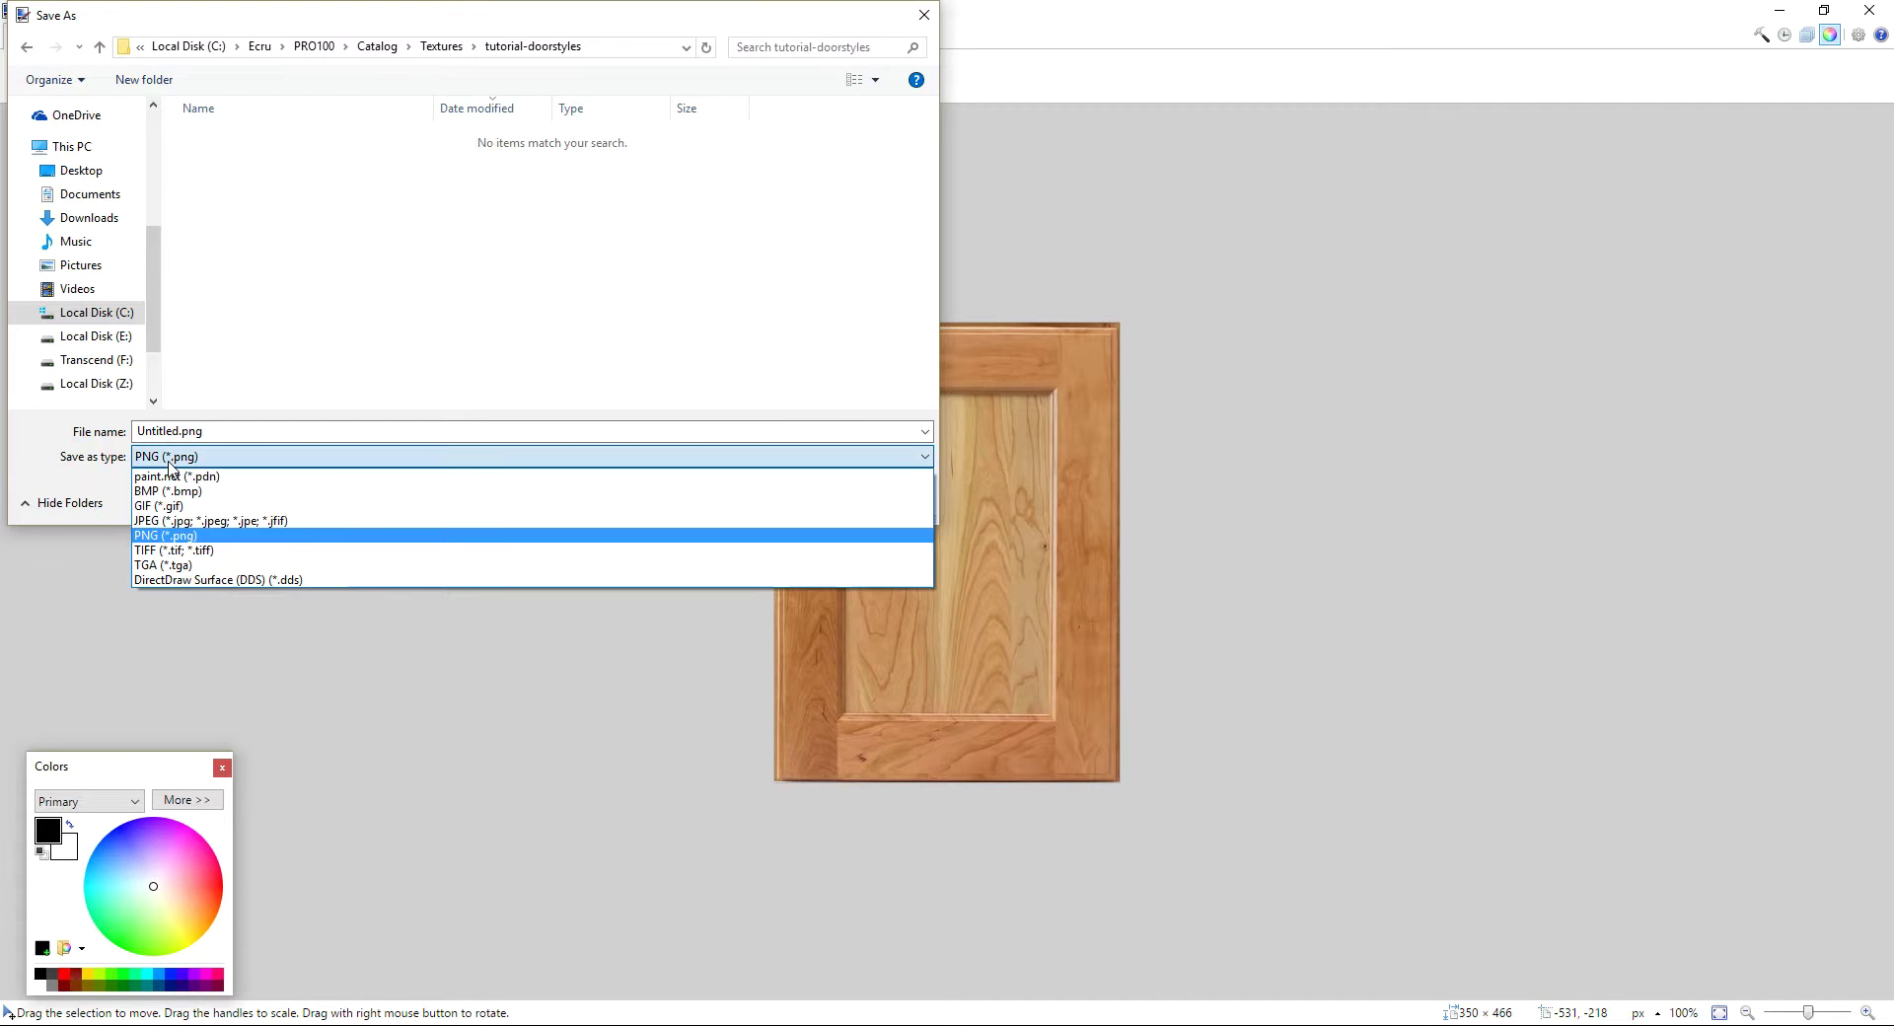
left_click(170, 521)
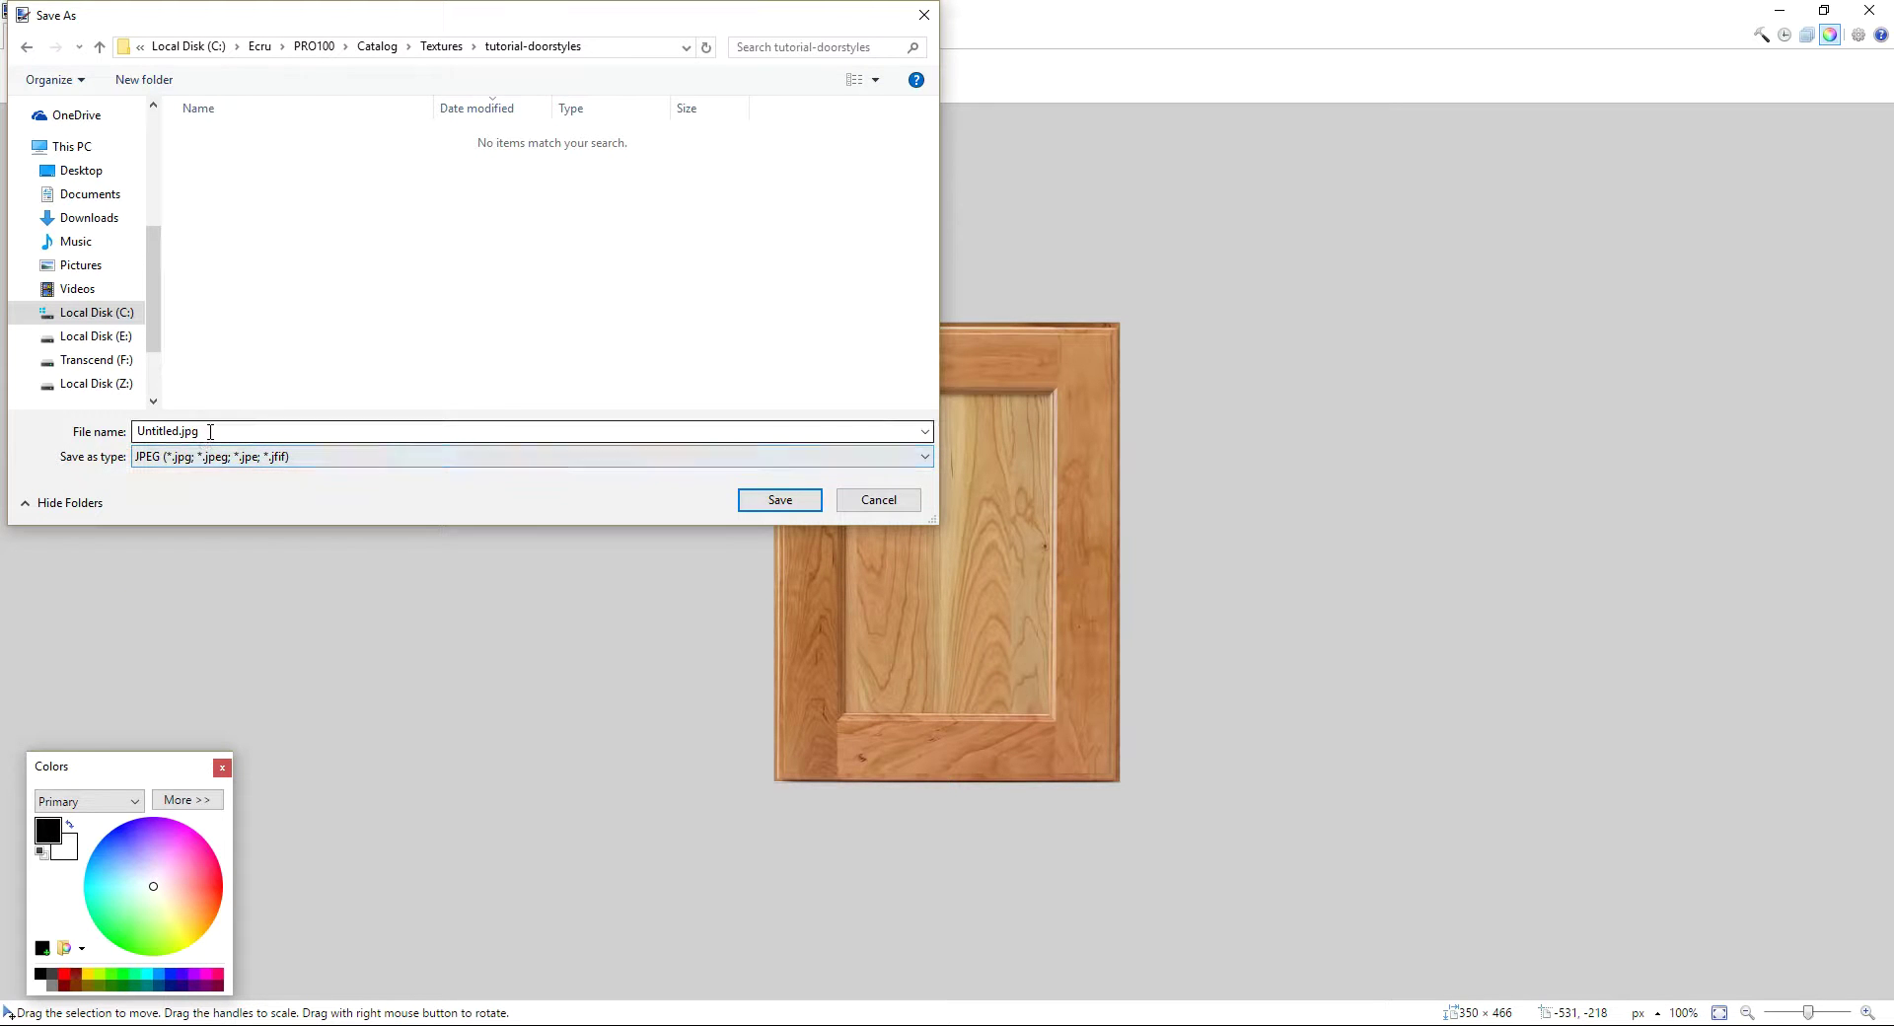
left_click(147, 434)
type("door")
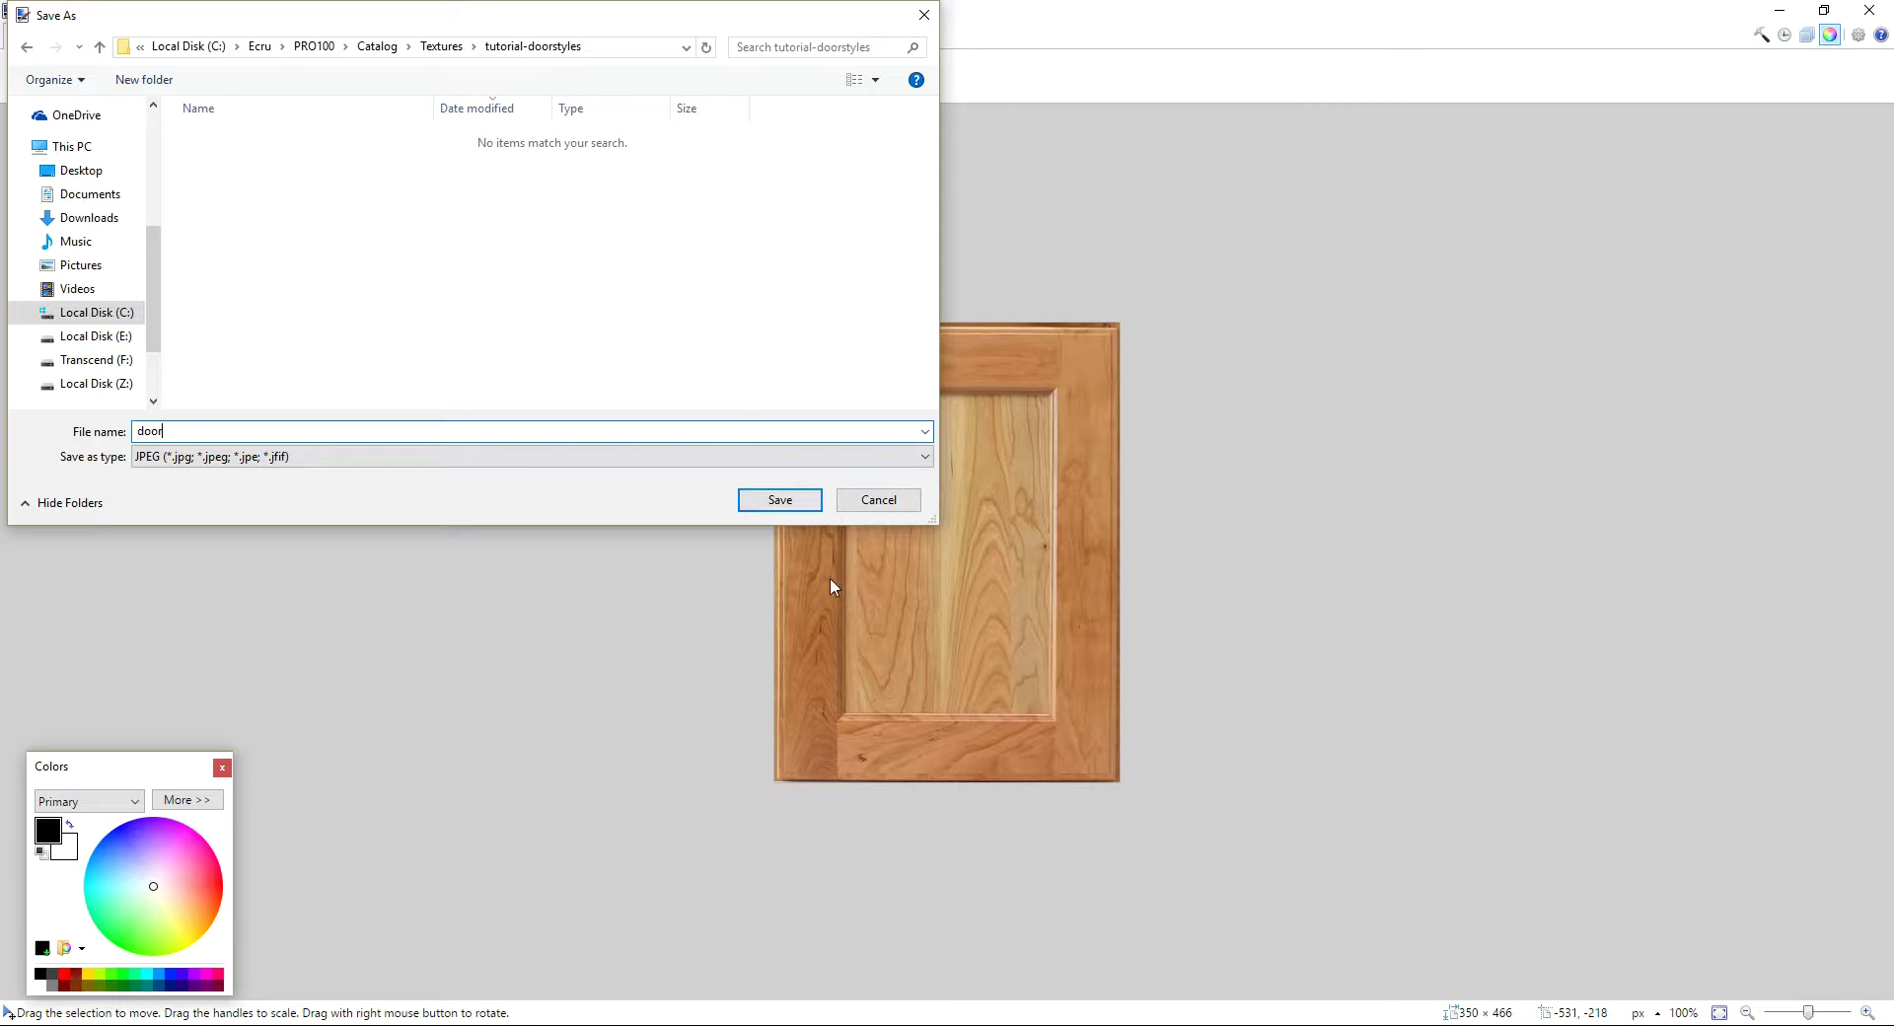
left_click(766, 498)
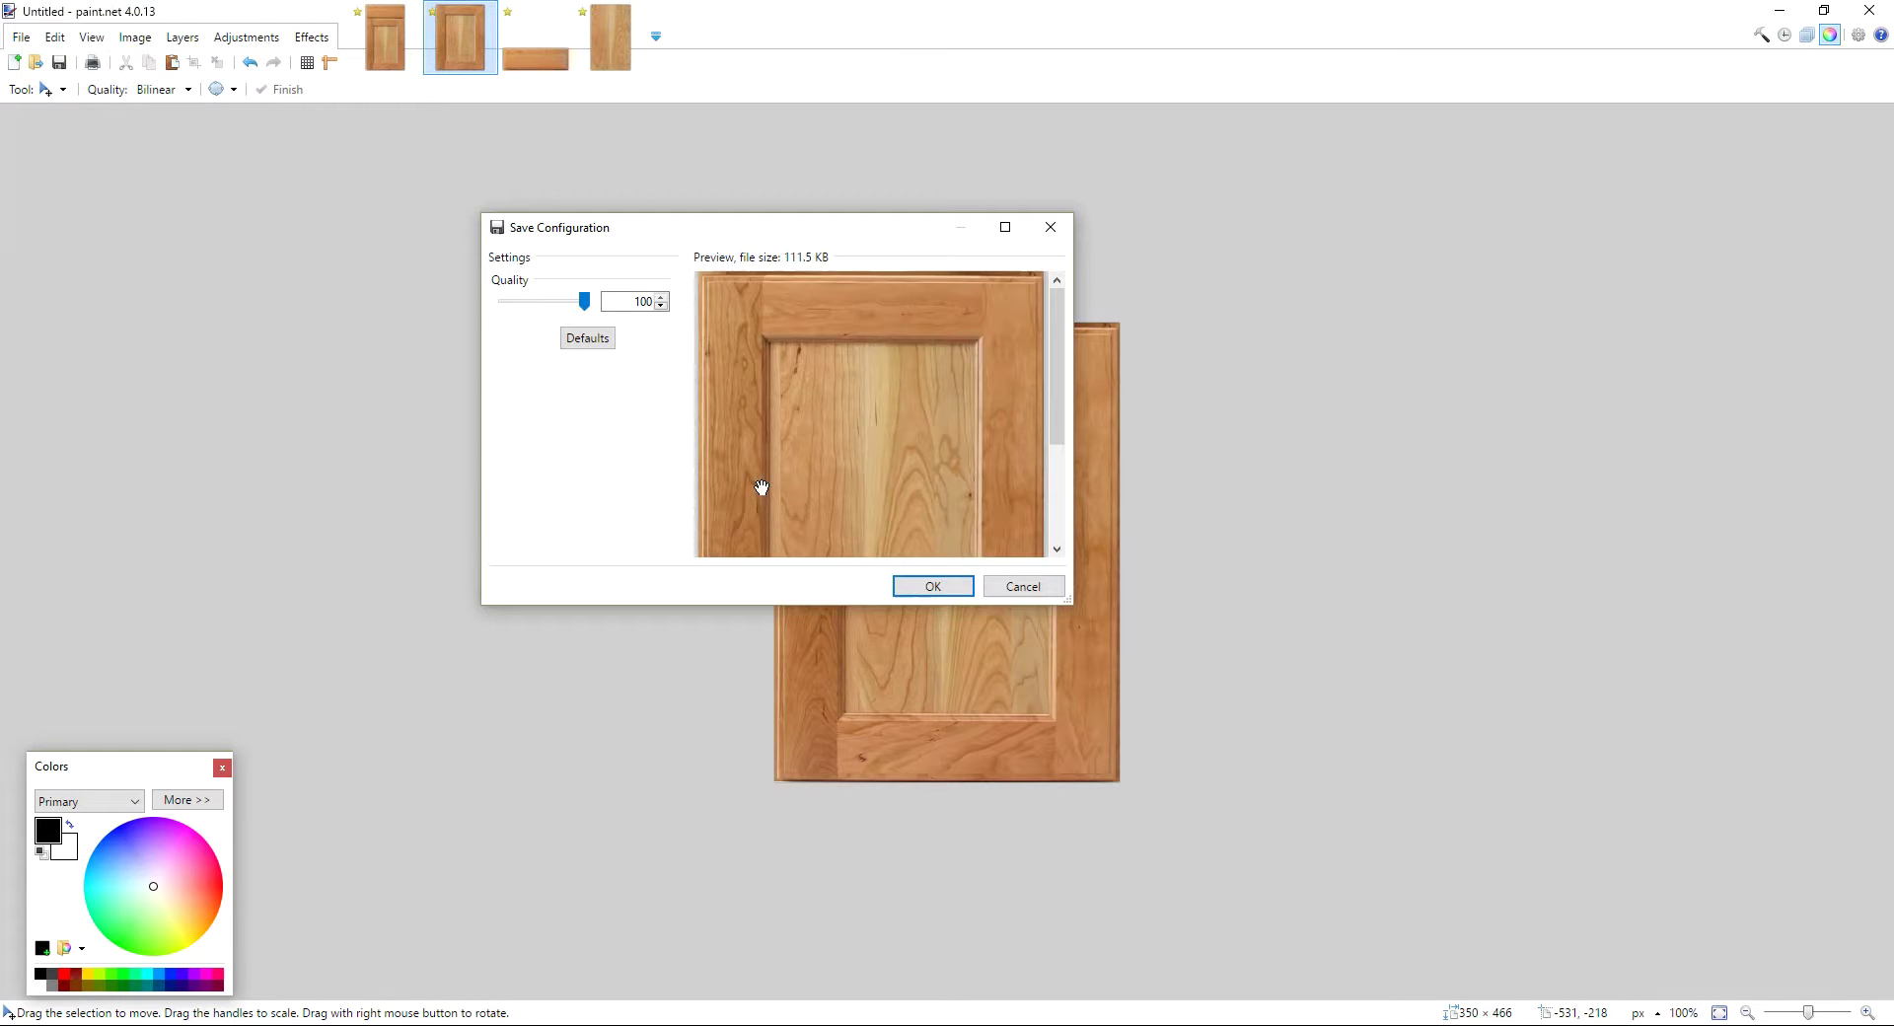
left_click(921, 582)
Step: Save the drawer-front image as JPEG named 'drawer front' at quality 100
left_click(540, 67)
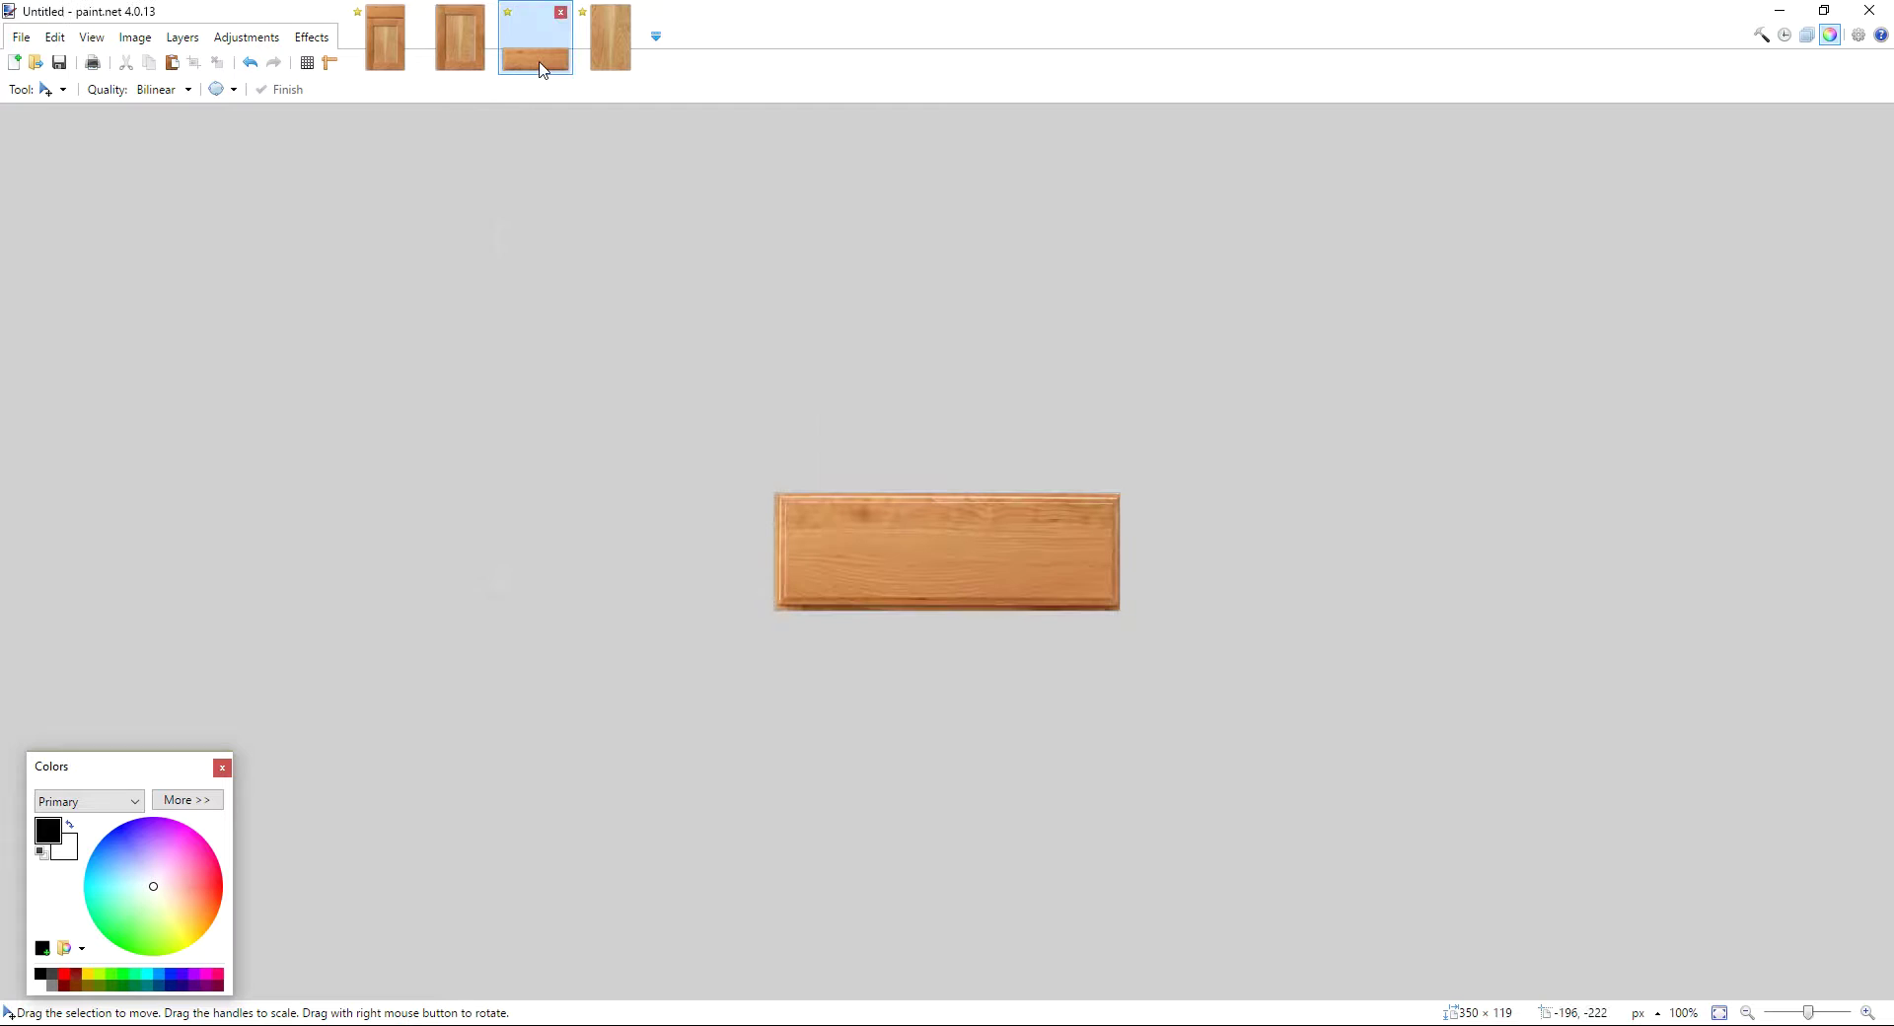
left_click(21, 36)
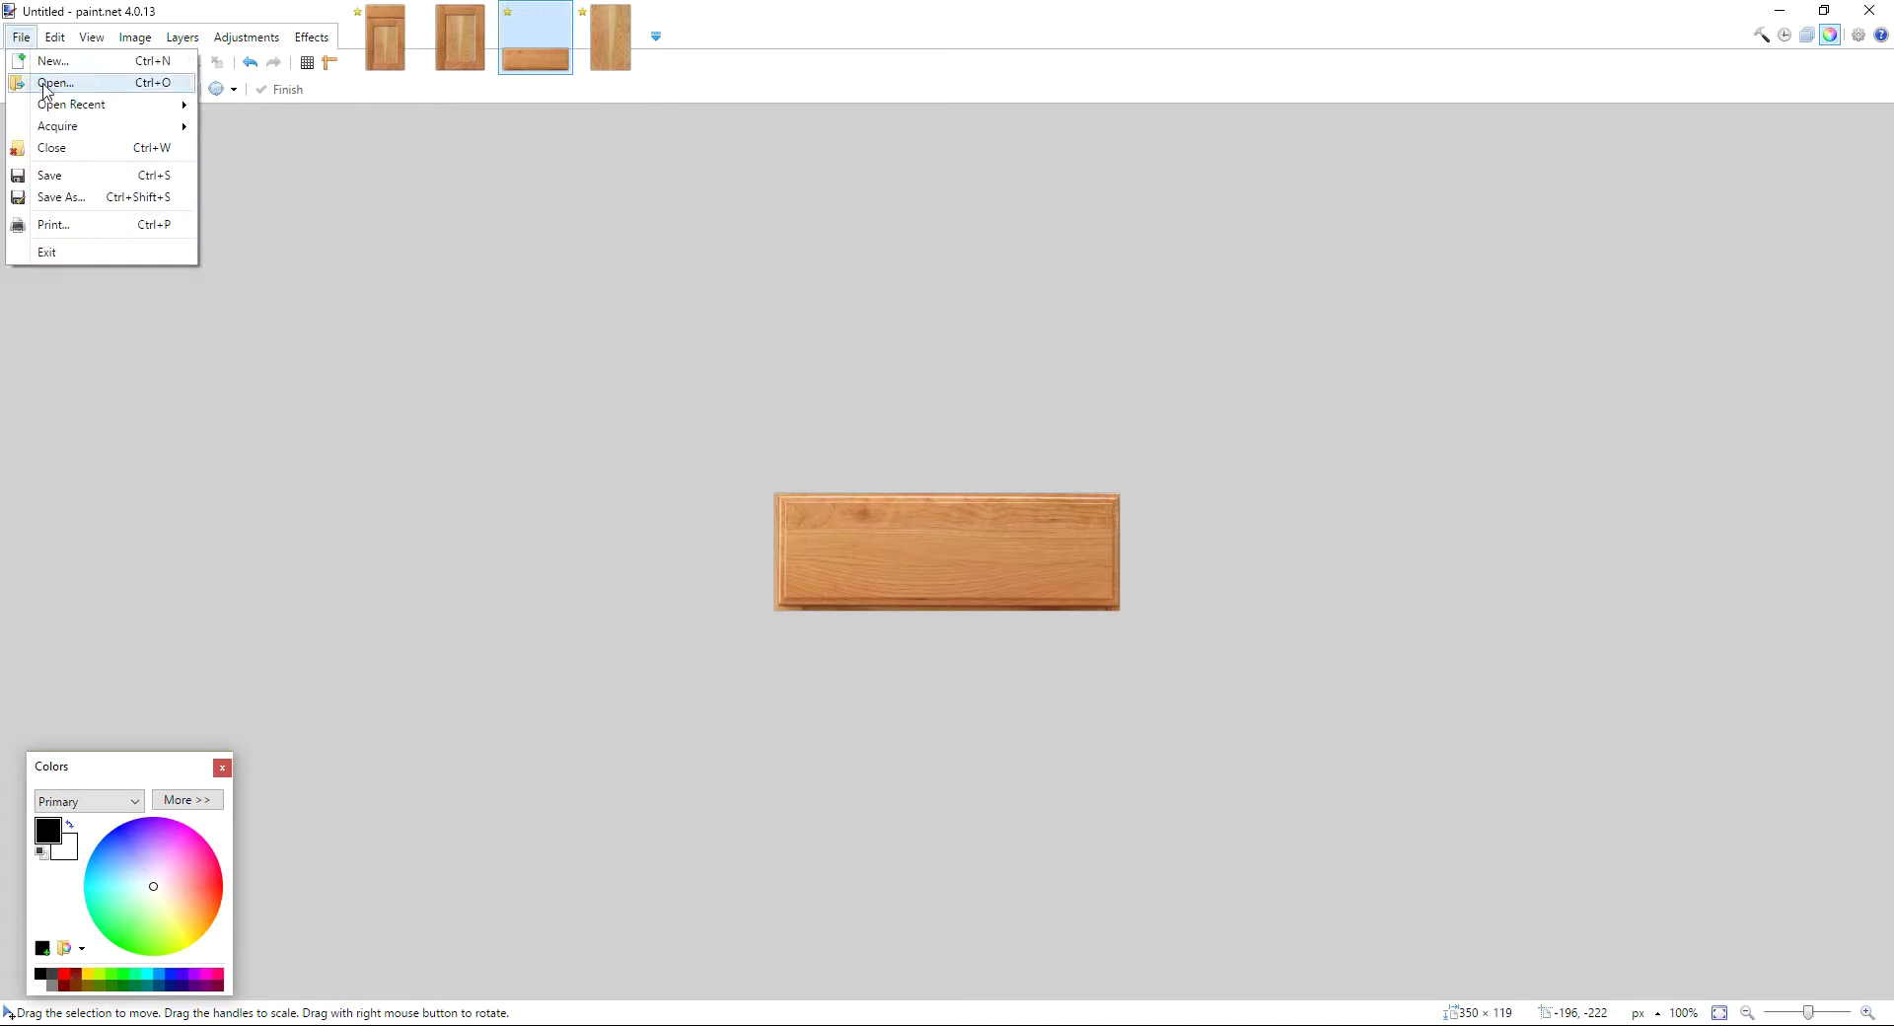
left_click(70, 197)
left_click(200, 457)
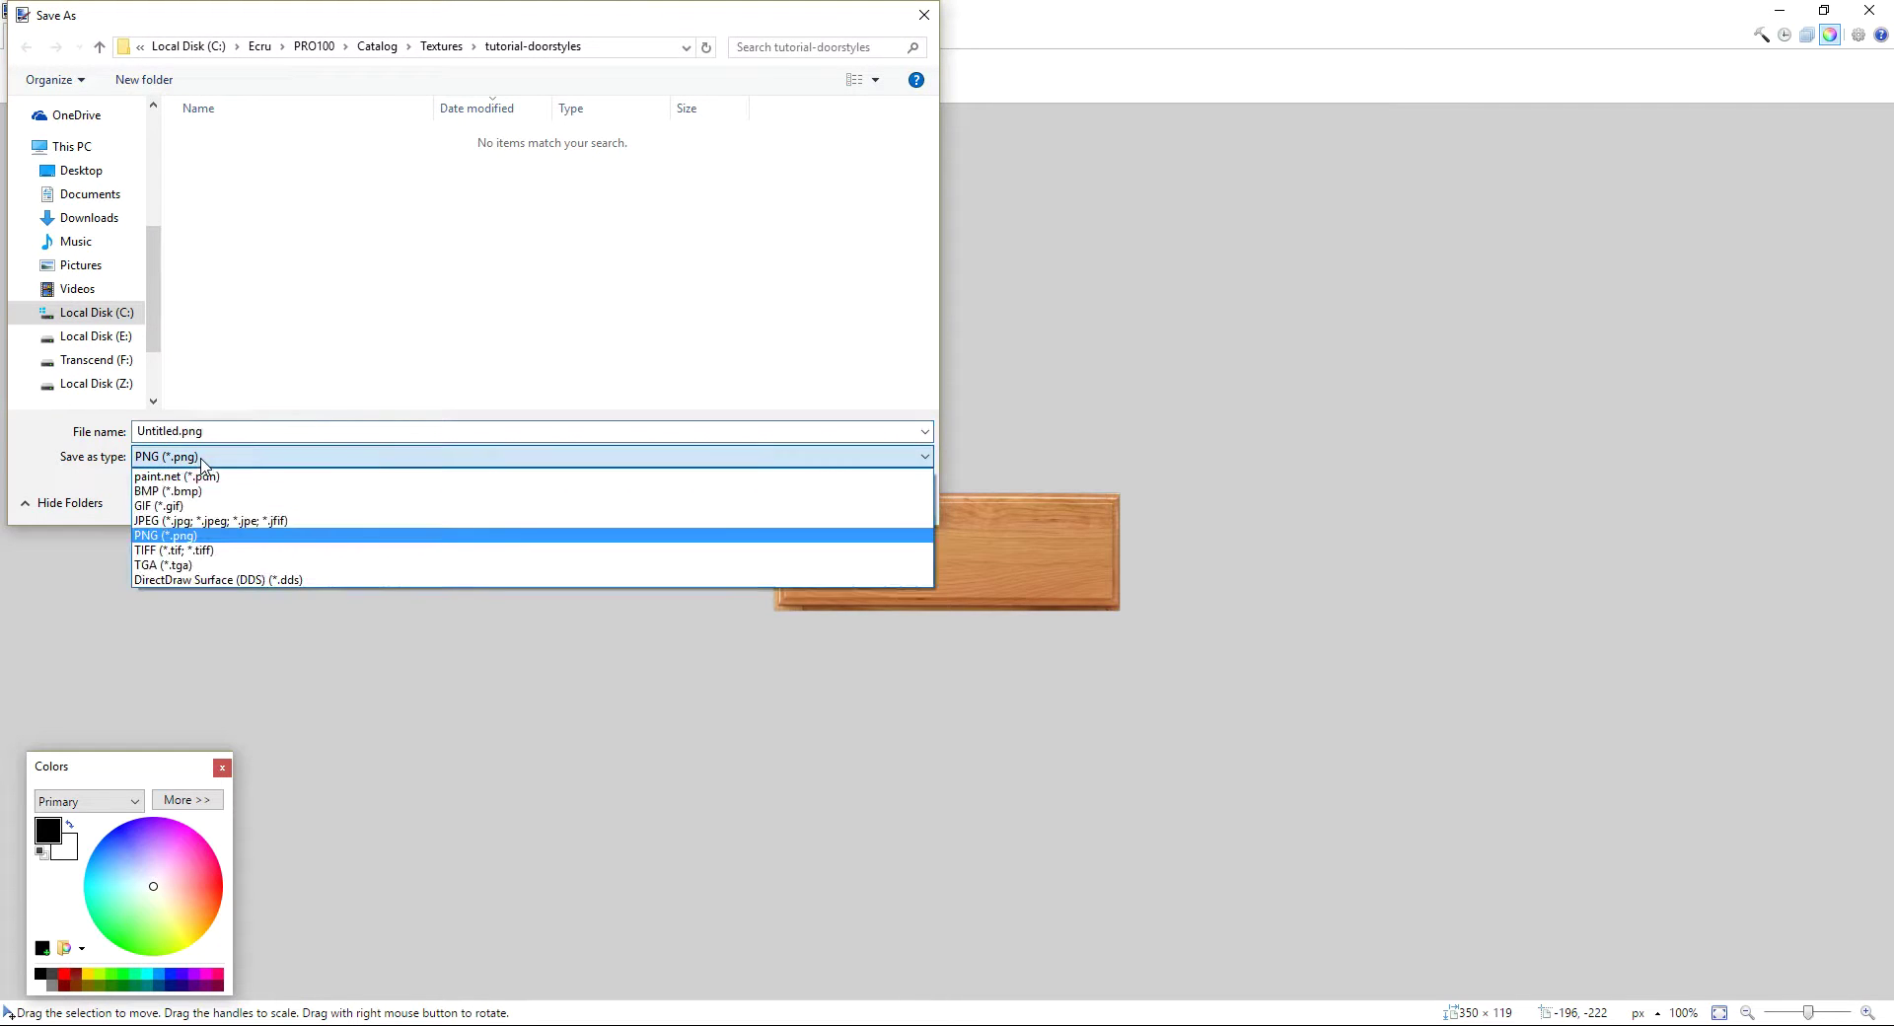
left_click(179, 521)
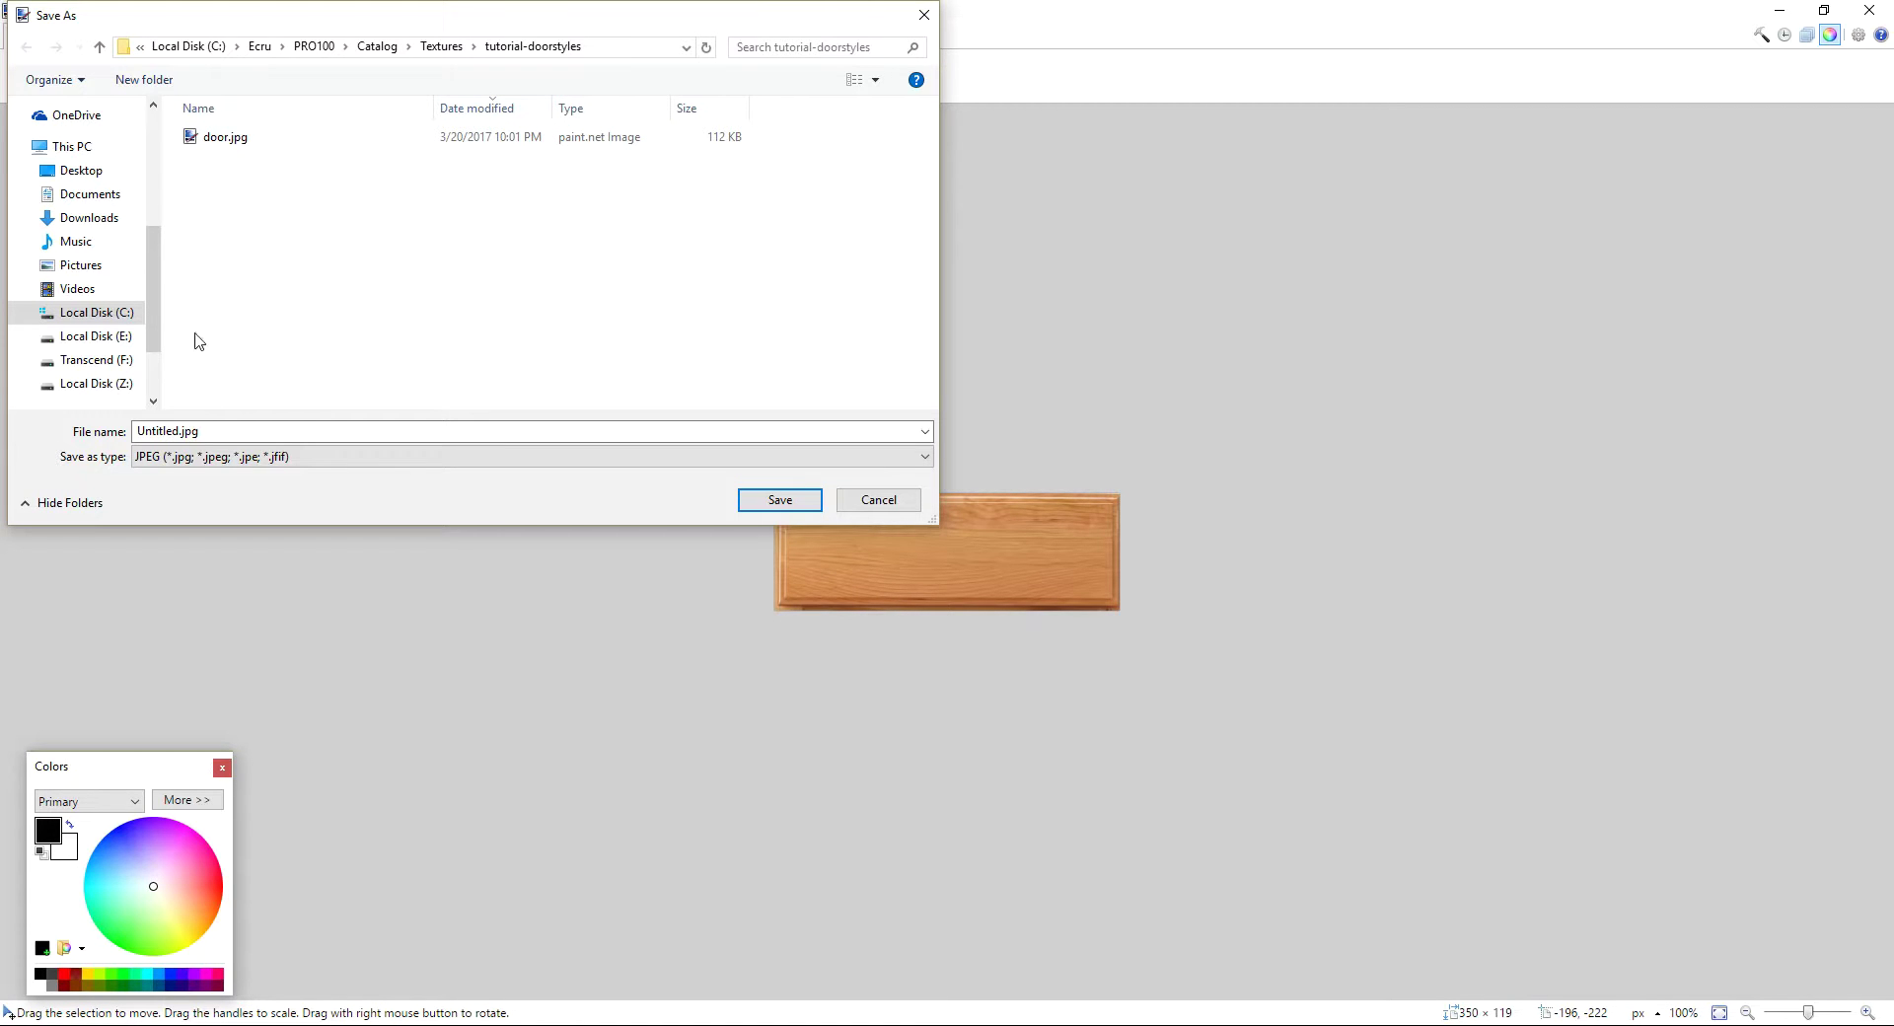
left_click_drag(251, 436, 137, 446)
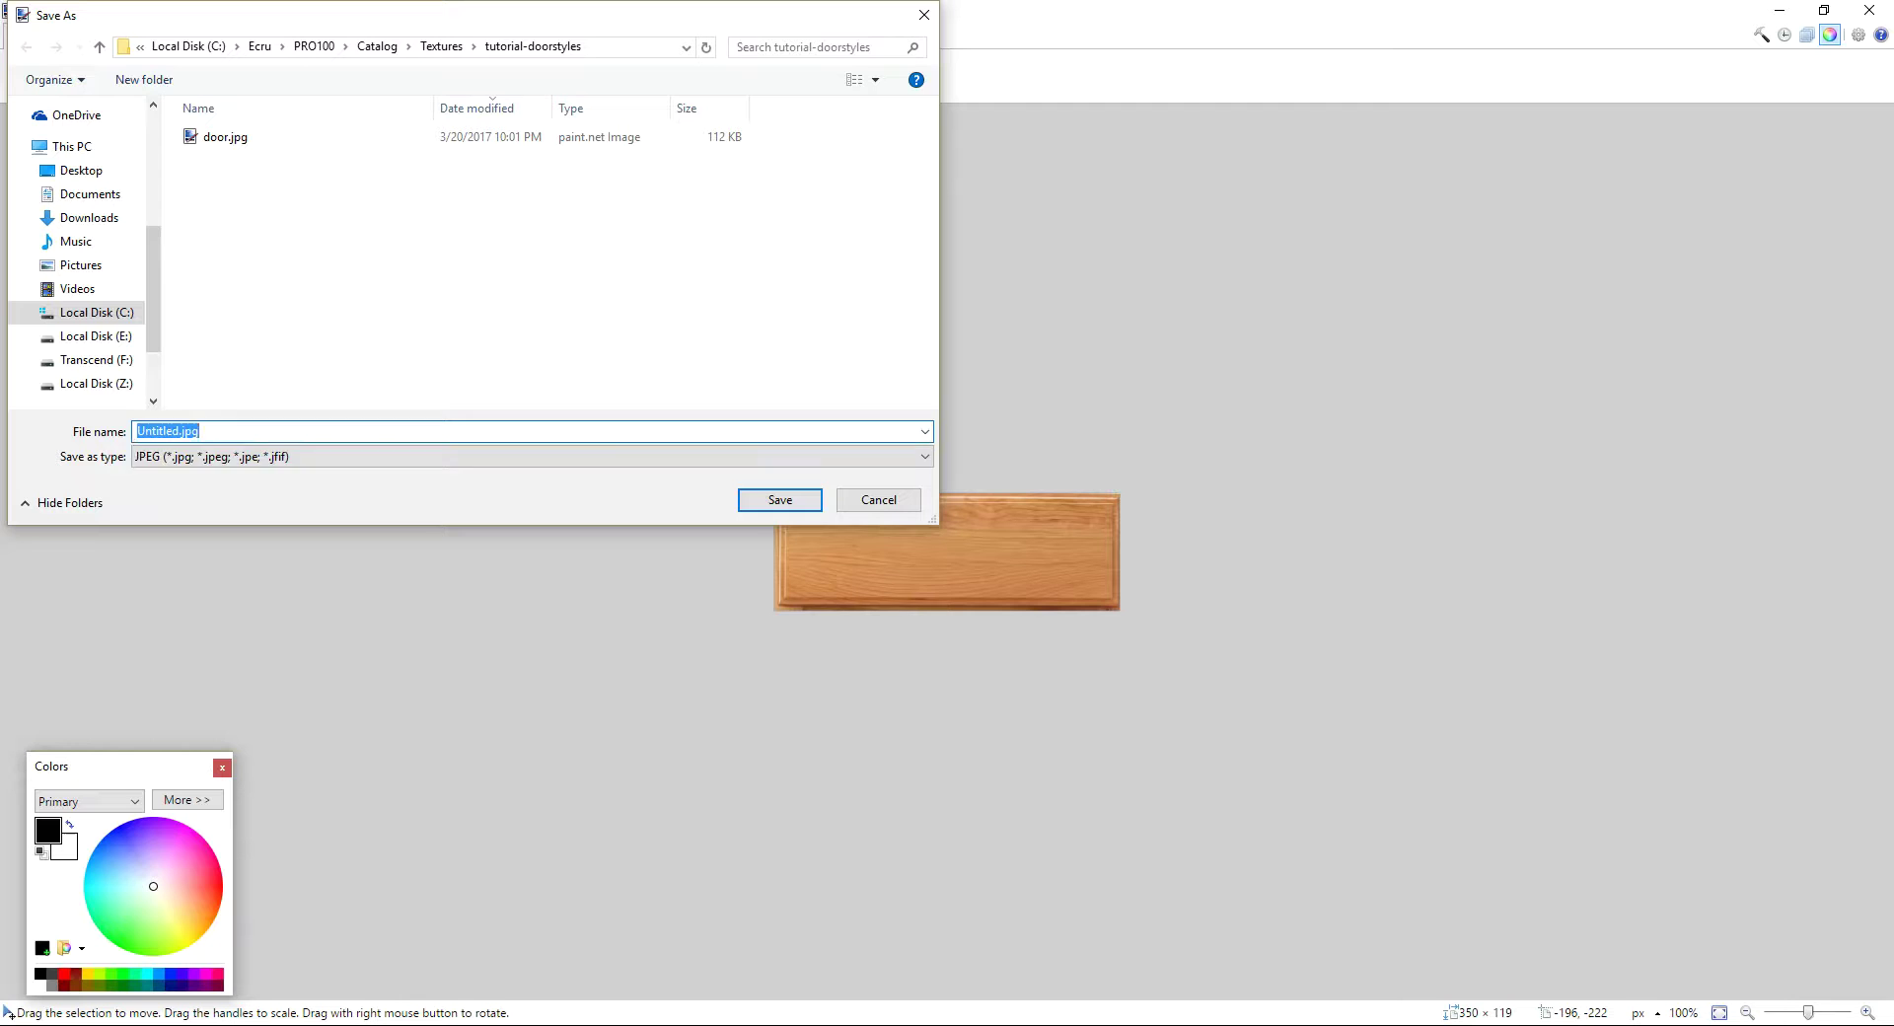
type("drawer front")
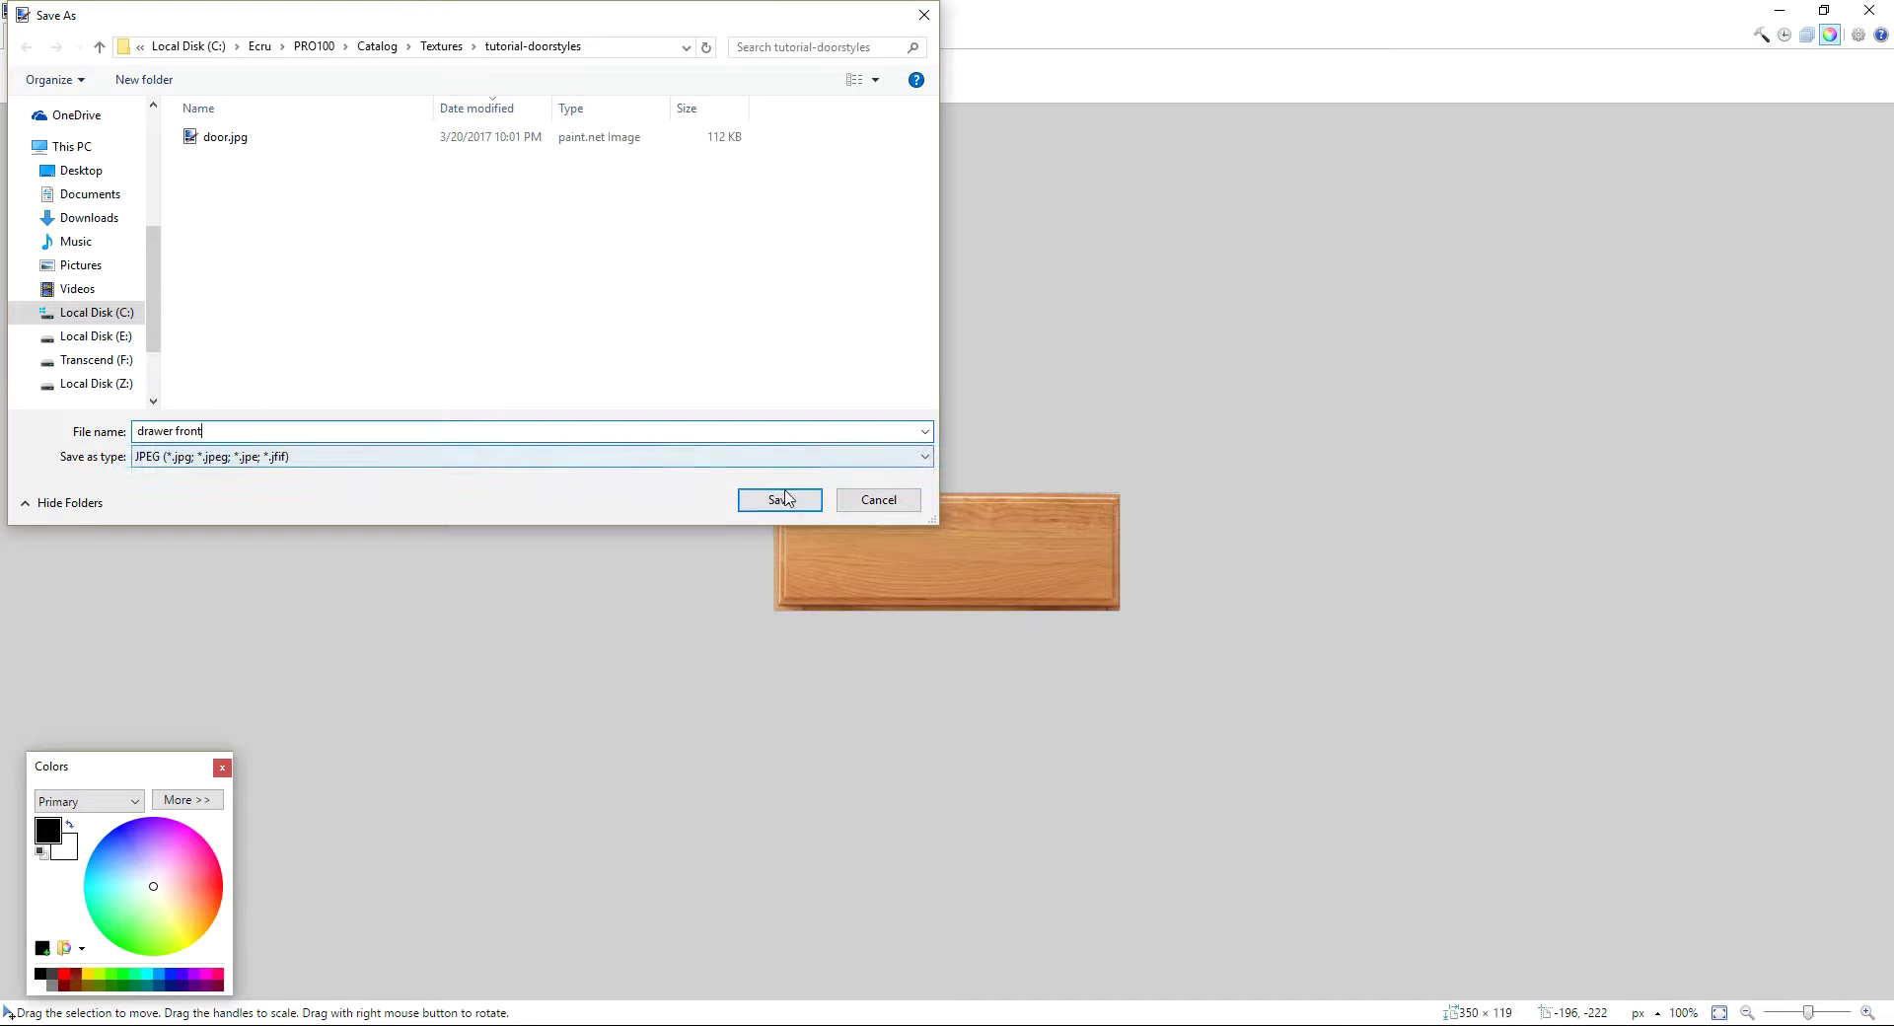
left_click(781, 500)
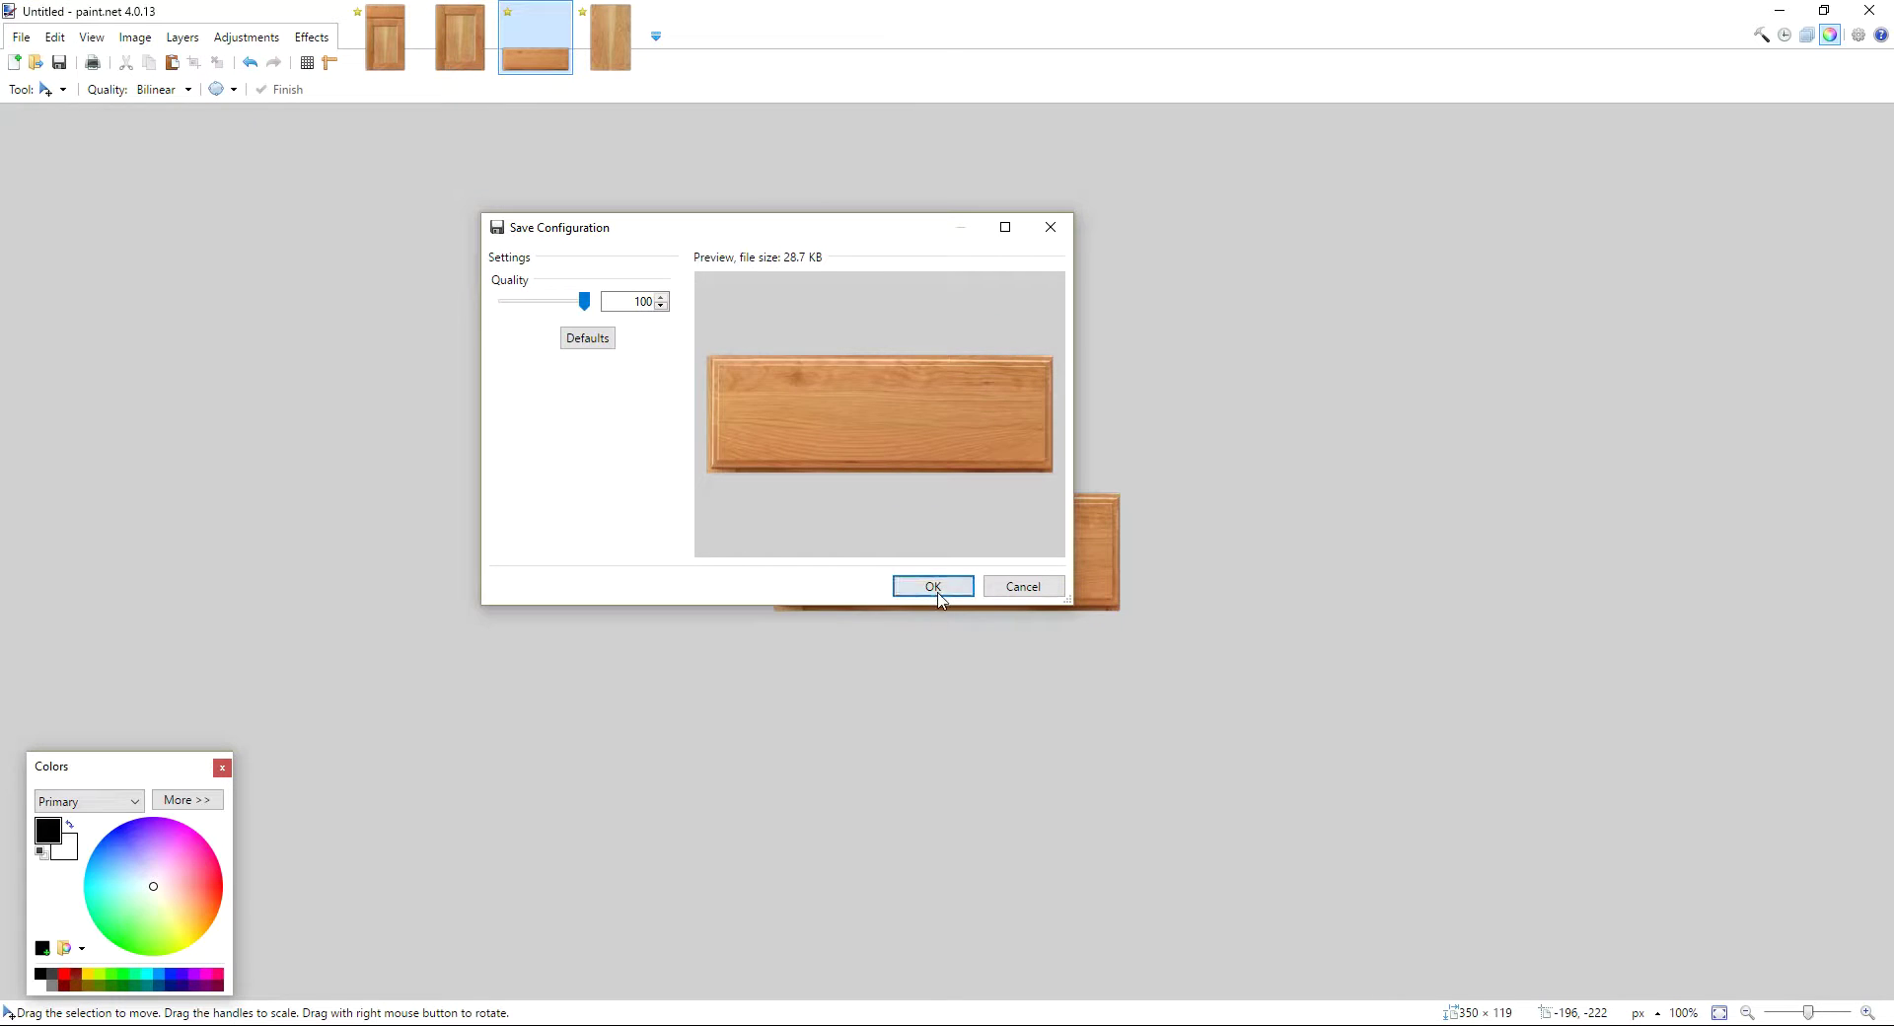
left_click(933, 587)
Step: Save the wood-panel image as JPEG named 'wood'
left_click(614, 51)
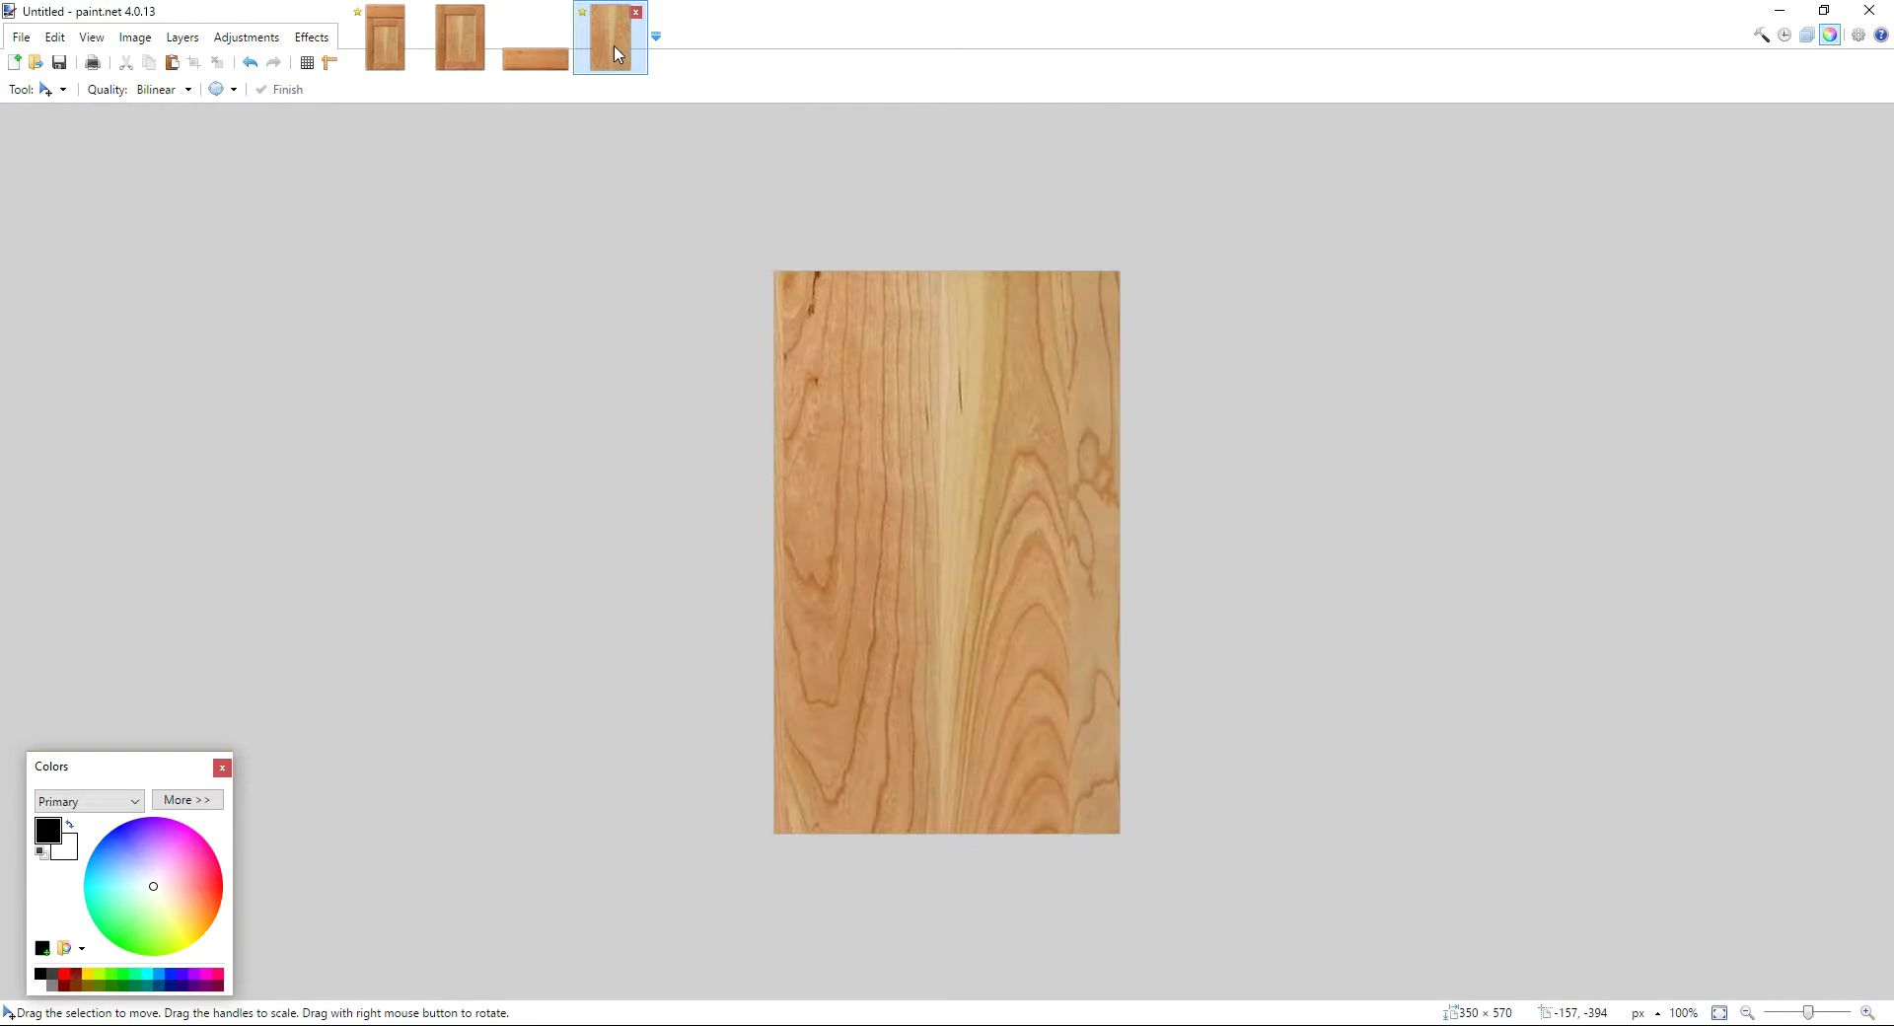
left_click(21, 39)
left_click(69, 197)
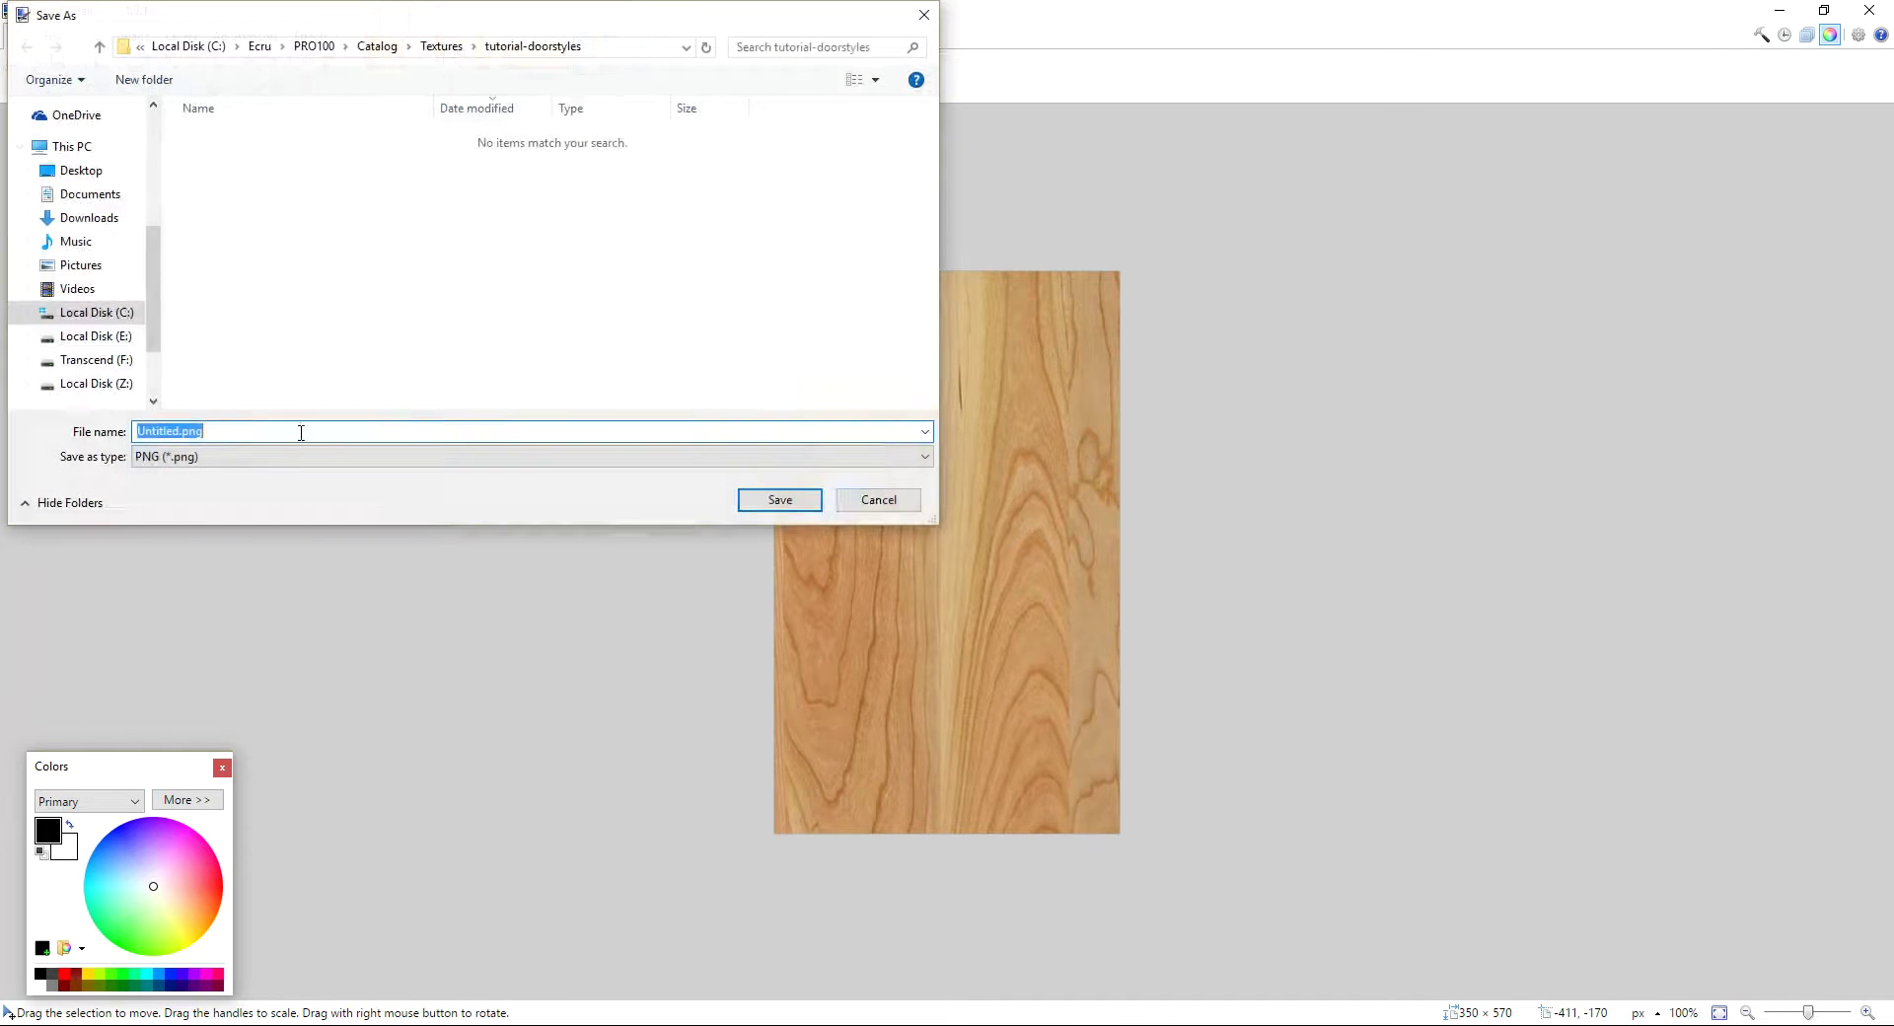
left_click(232, 456)
left_click(173, 526)
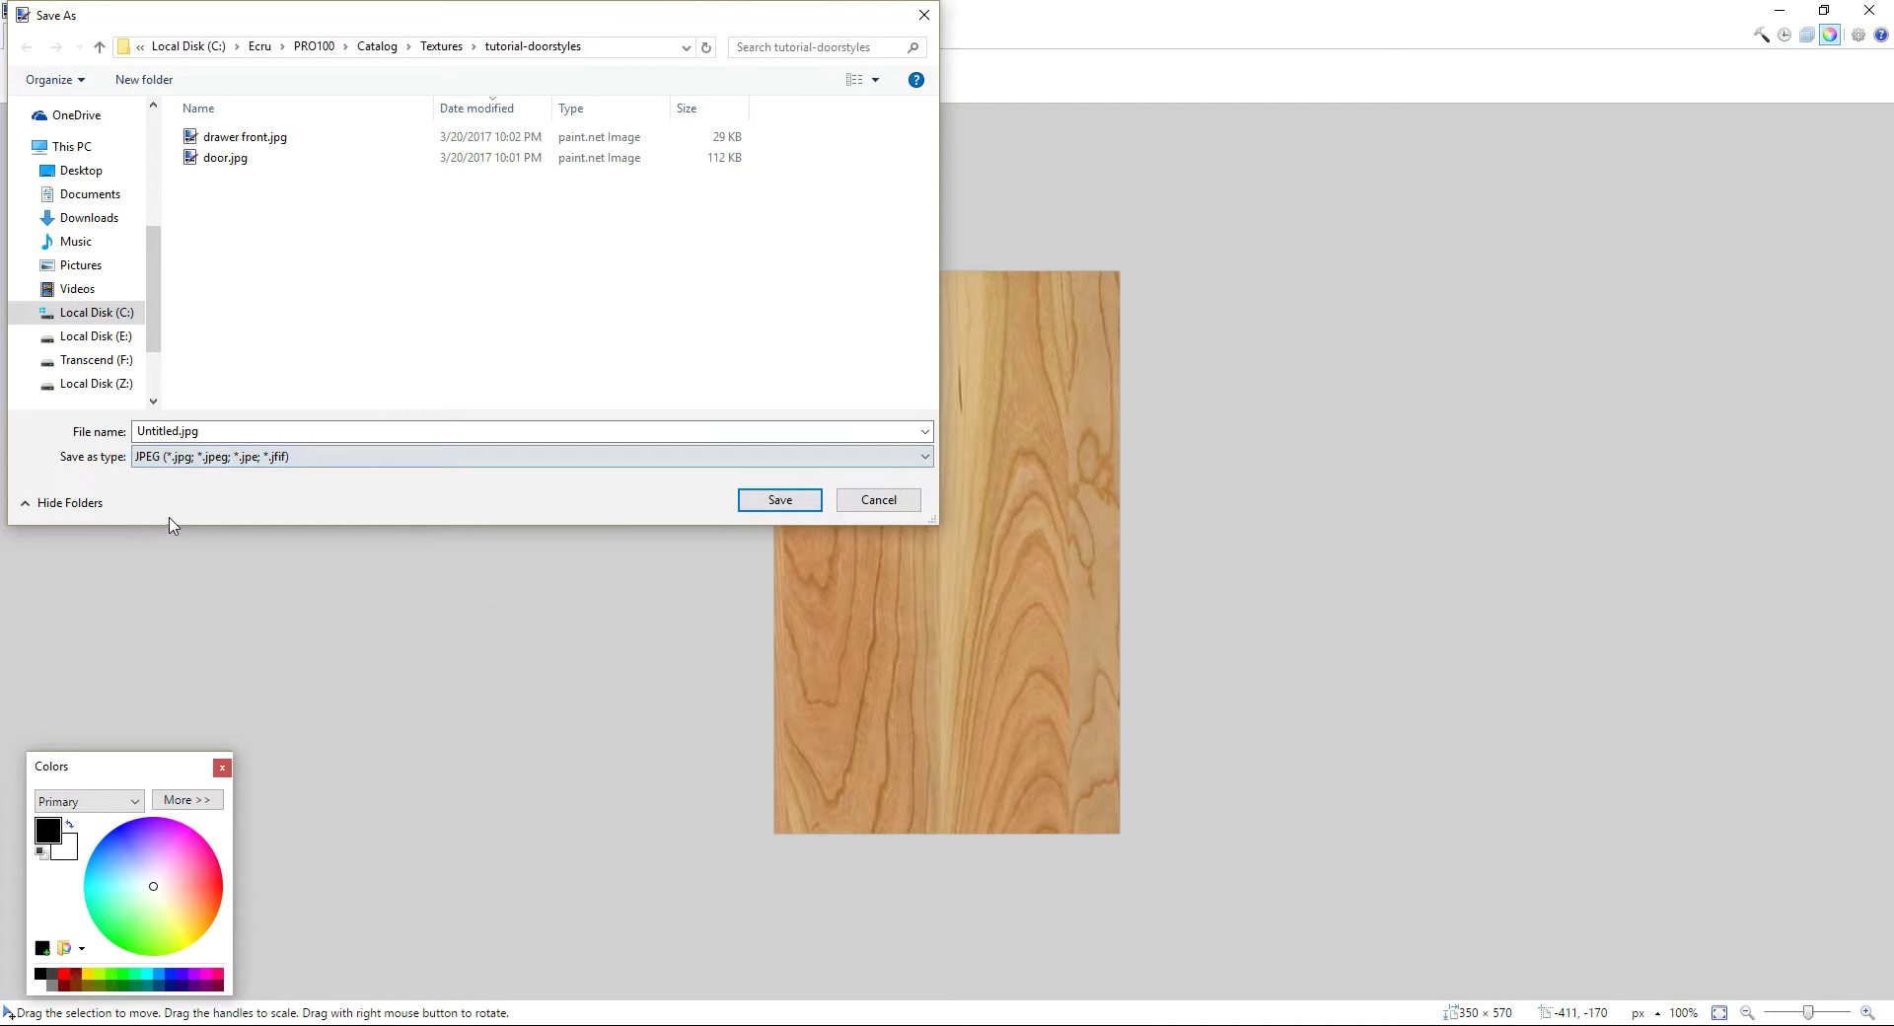
left_click(209, 434)
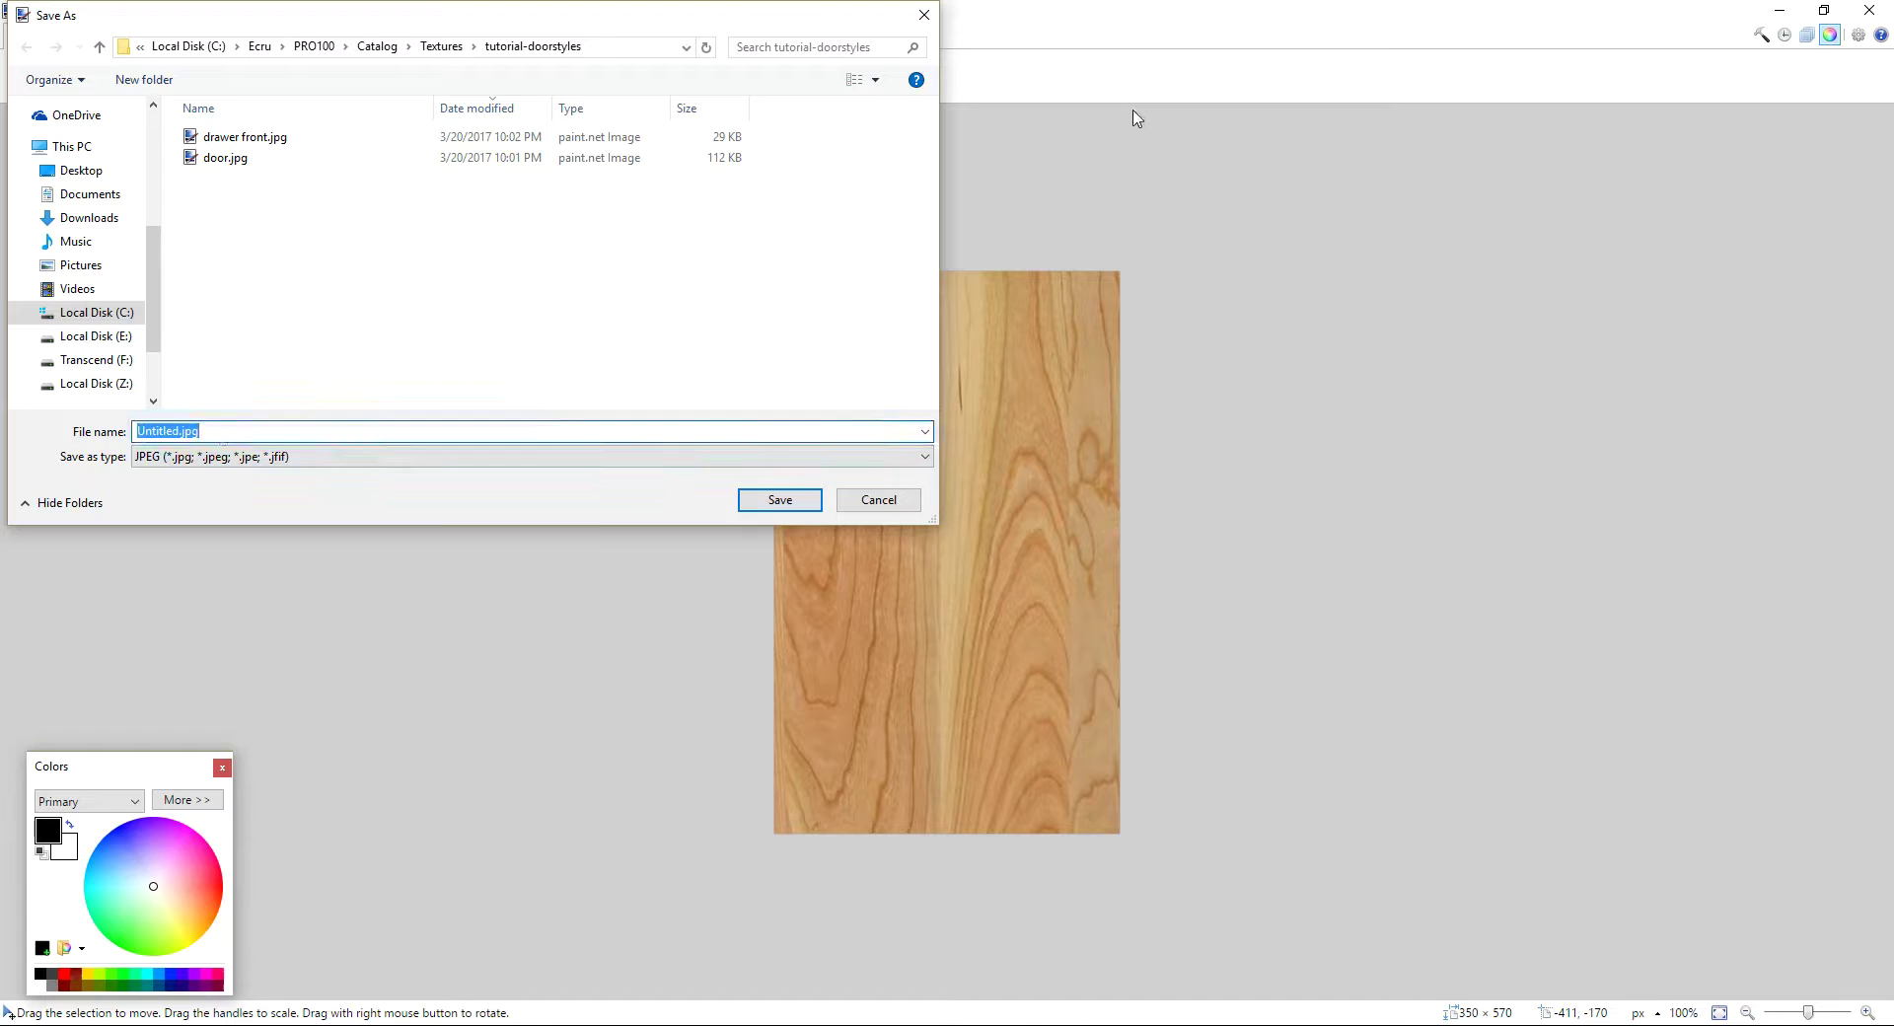
type("wood")
left_click(779, 499)
left_click(952, 588)
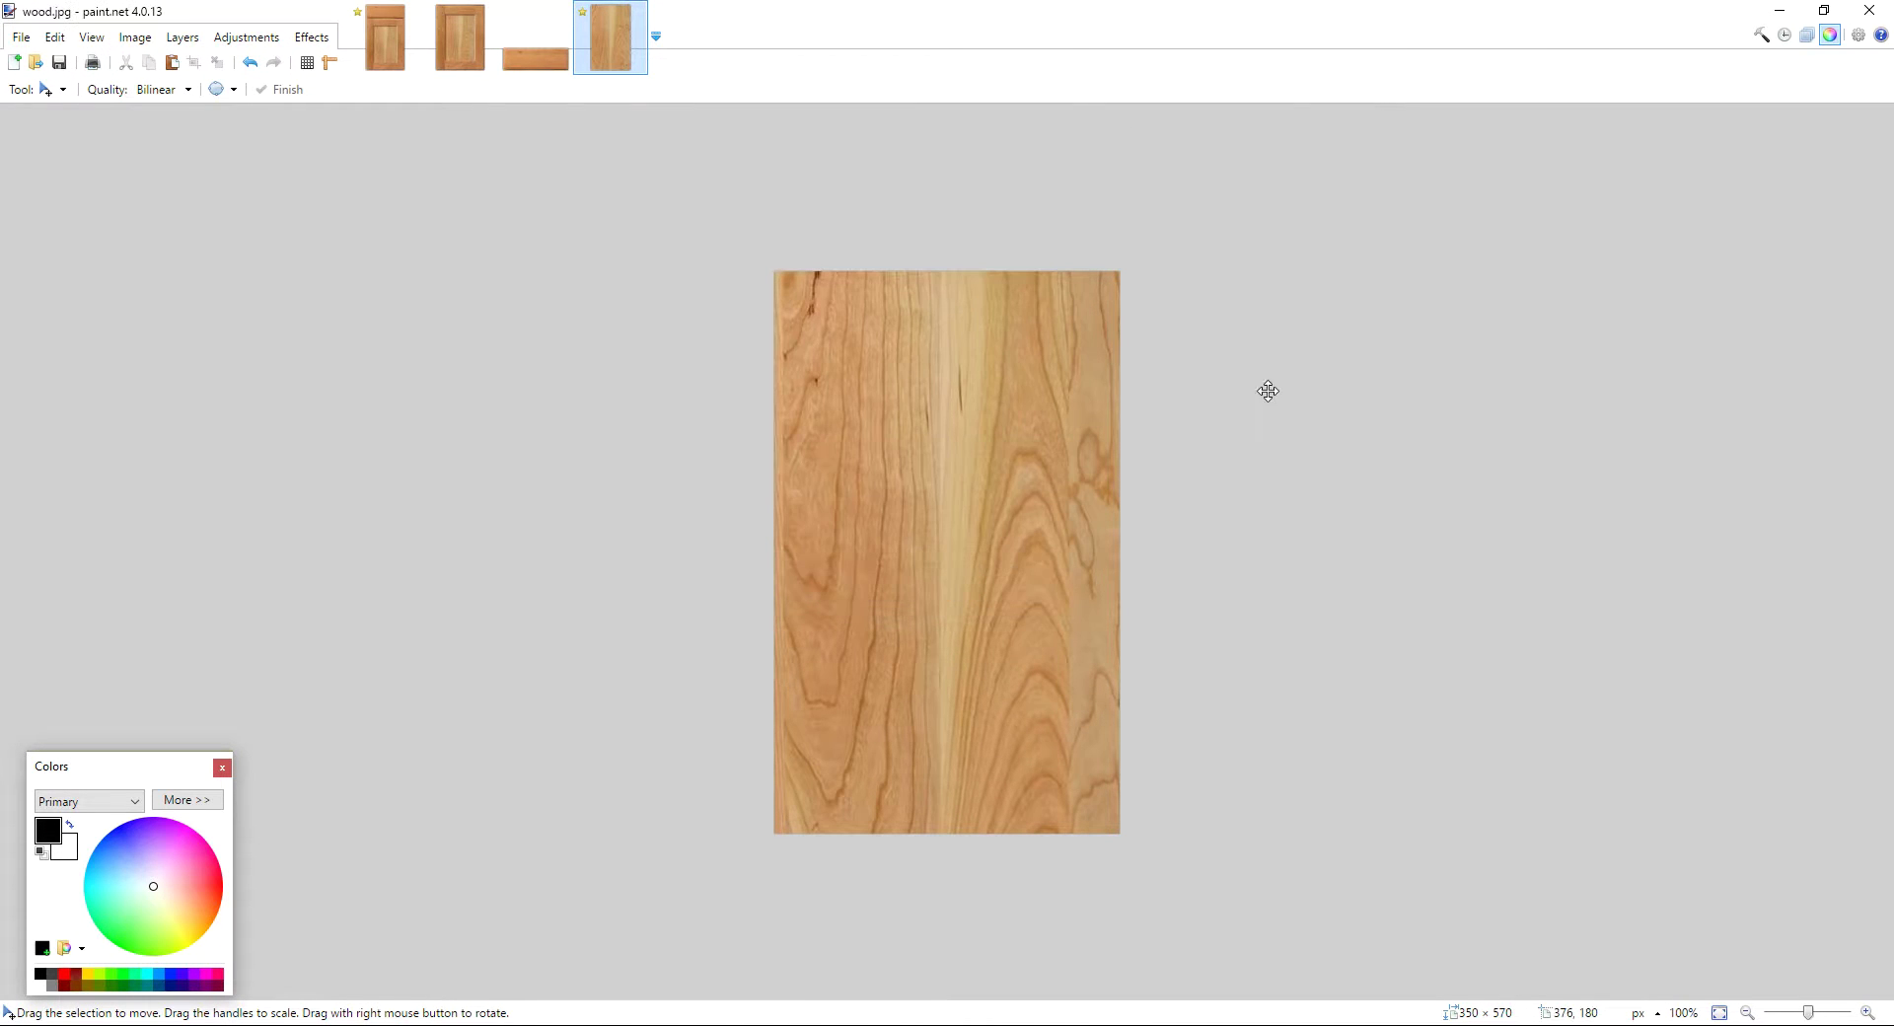
Step: Back in PRO100, browse the Cabinets catalog to American Frame - faceframes\21-Base Corner
left_click(1780, 10)
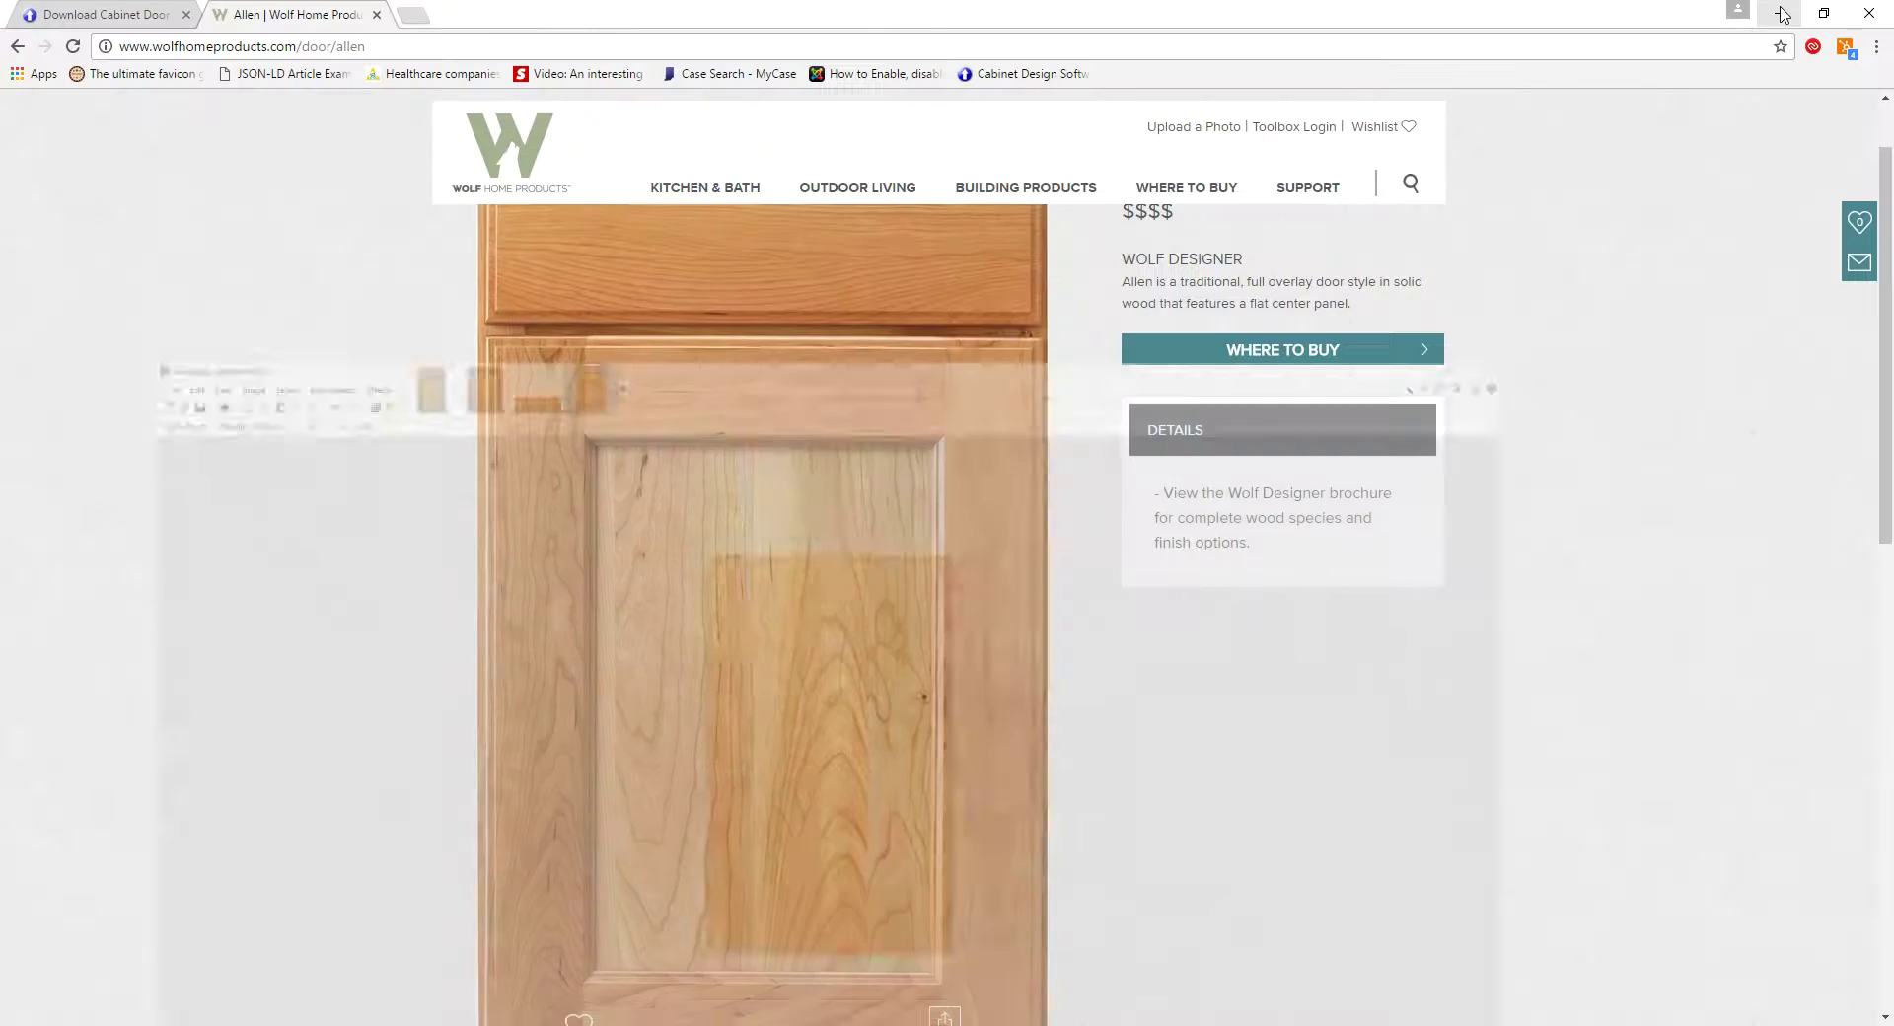
left_click(1781, 10)
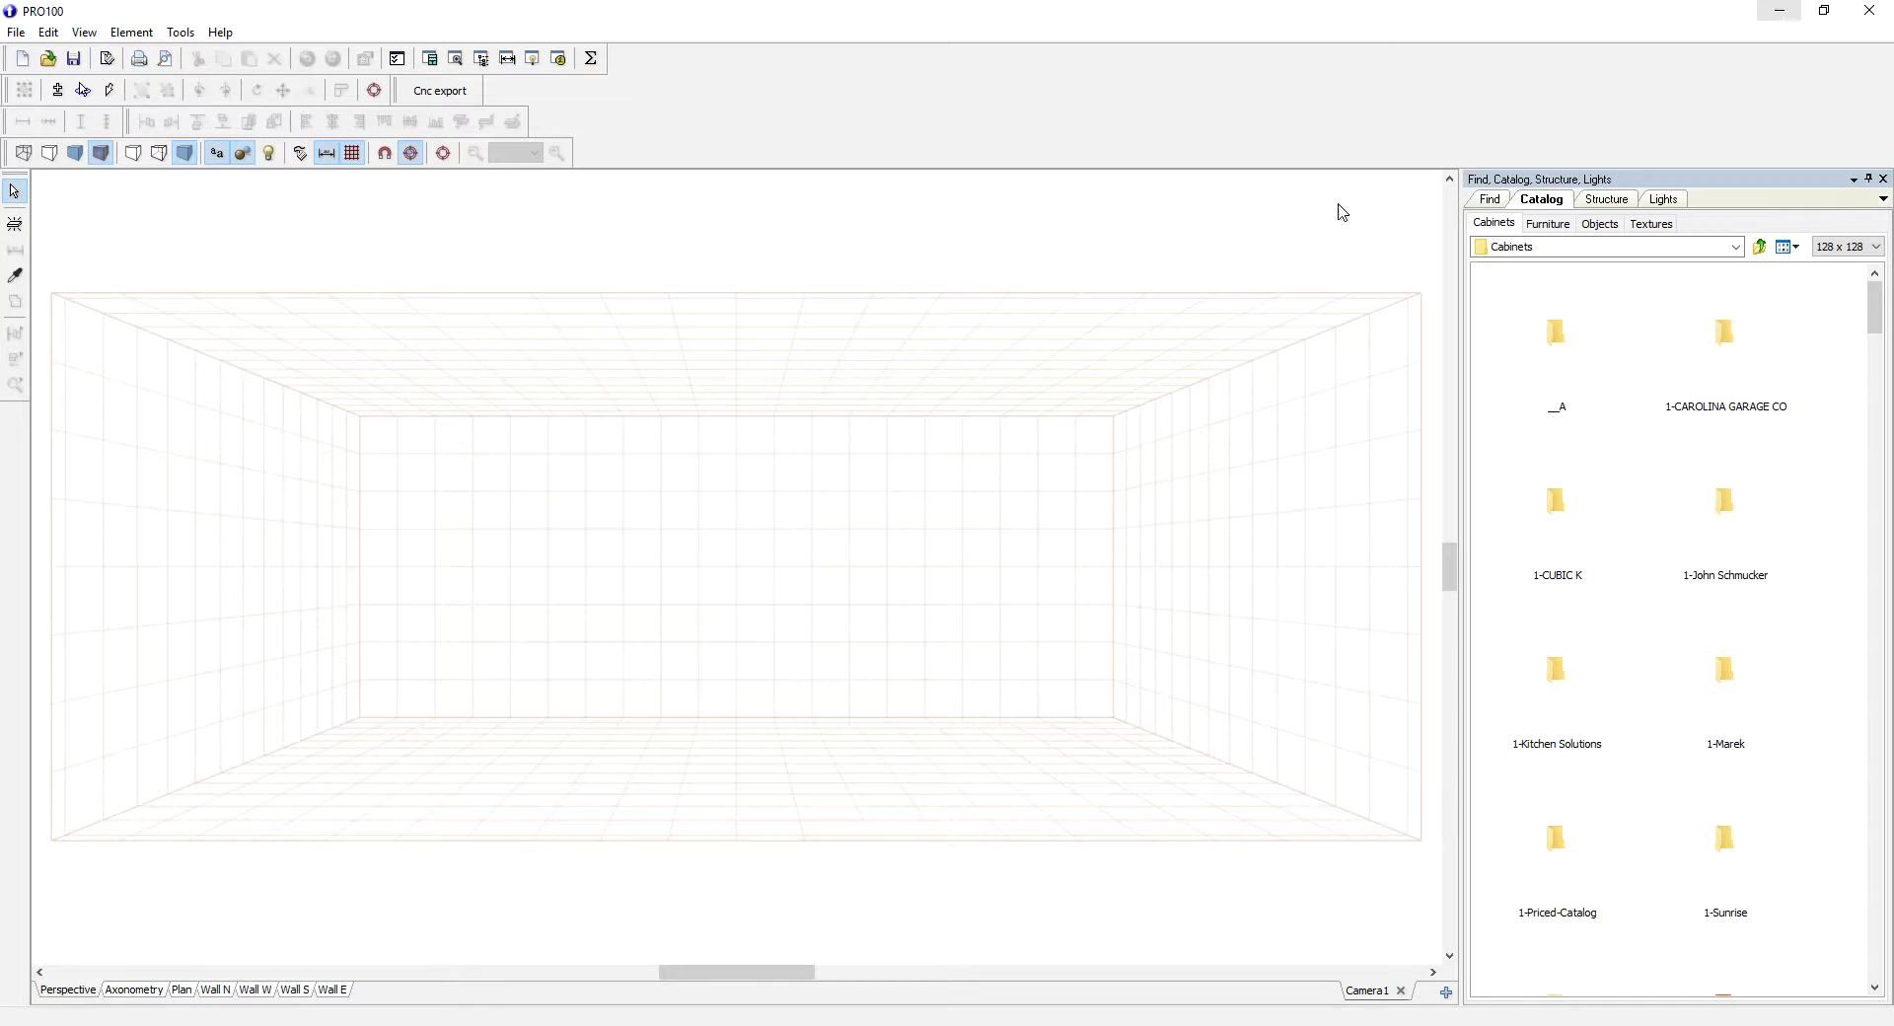
scroll(803, 620, "up", 2)
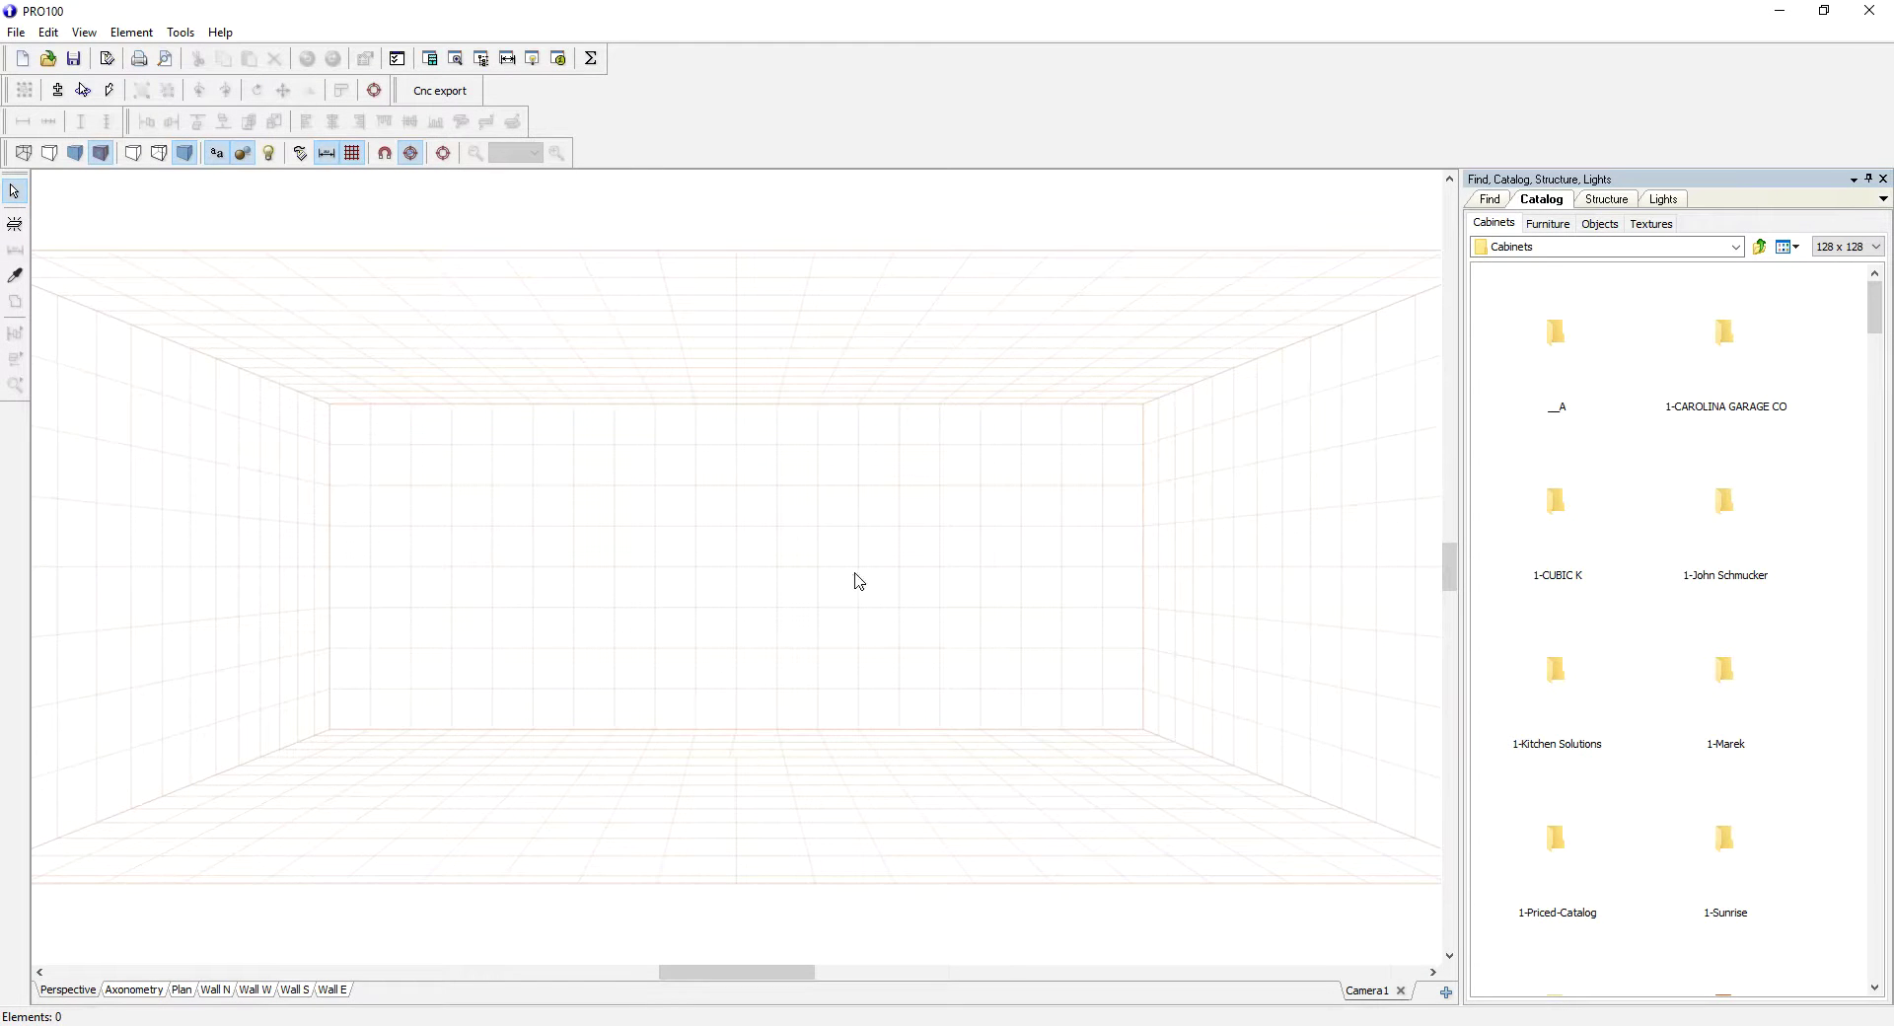
left_click_drag(681, 972, 649, 973)
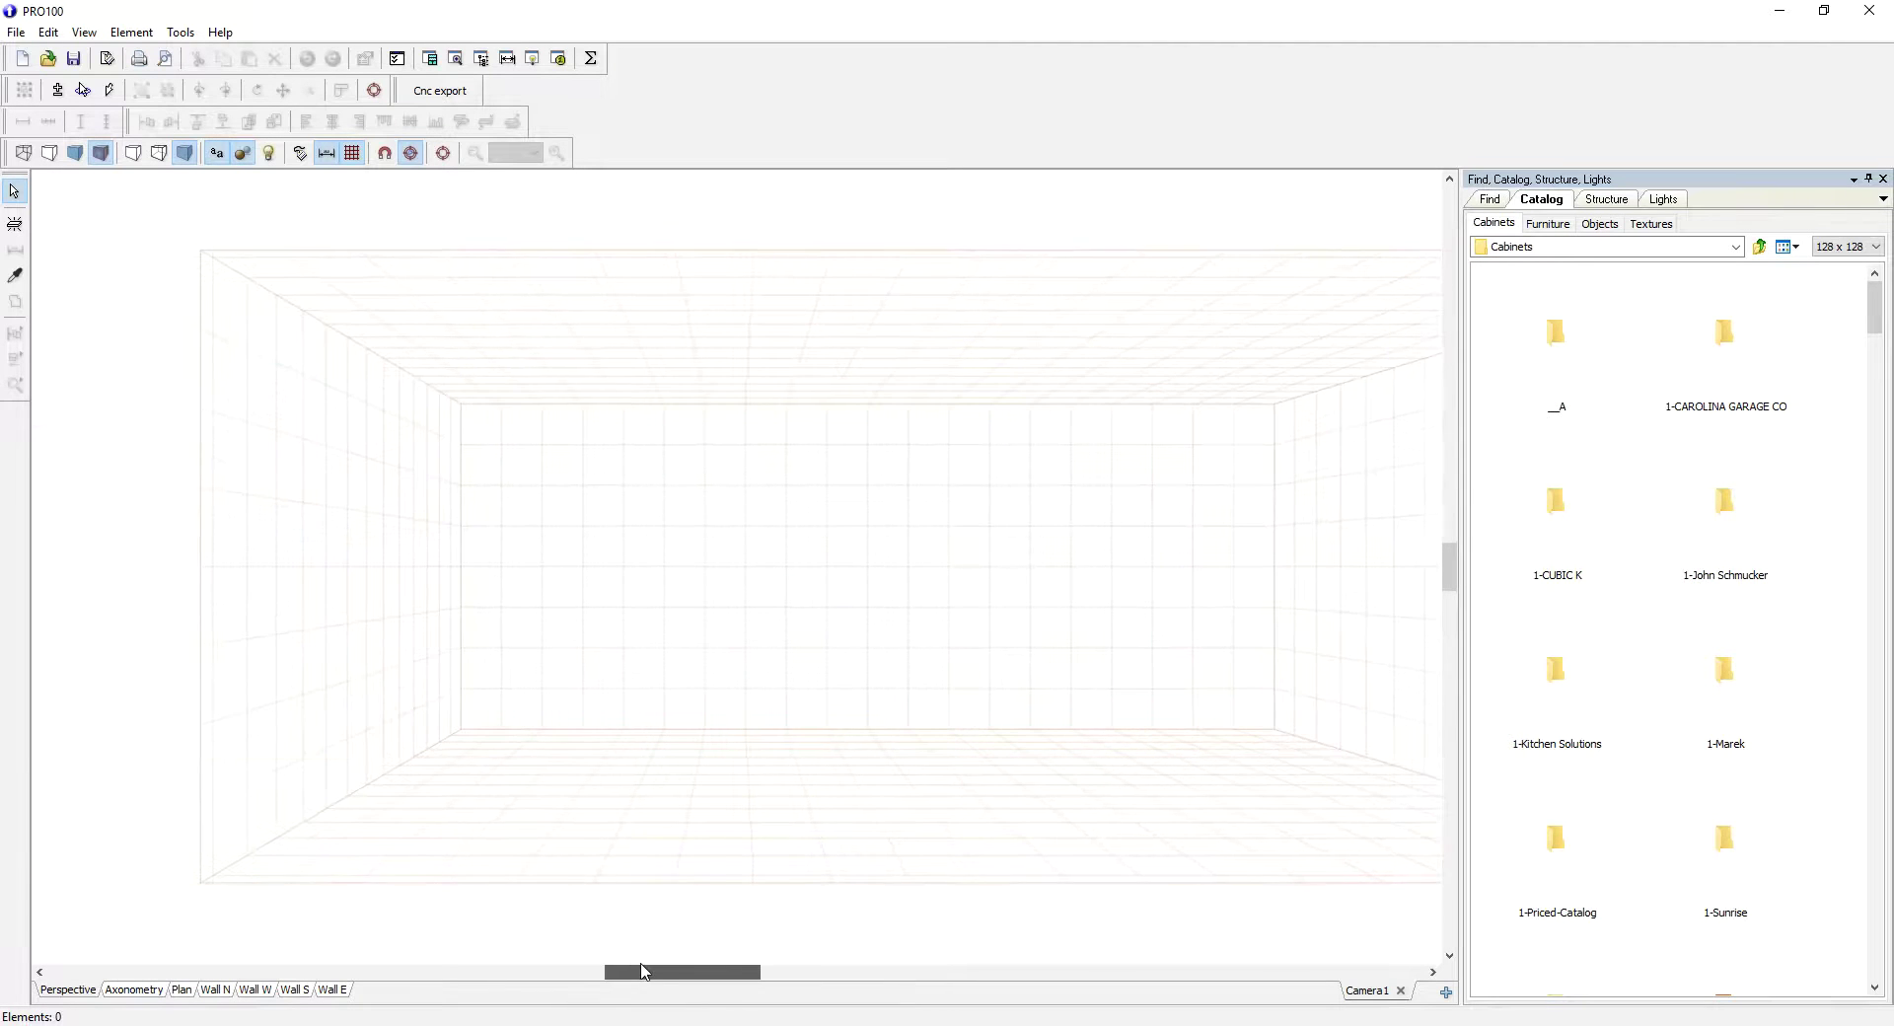
double_click(1697, 355)
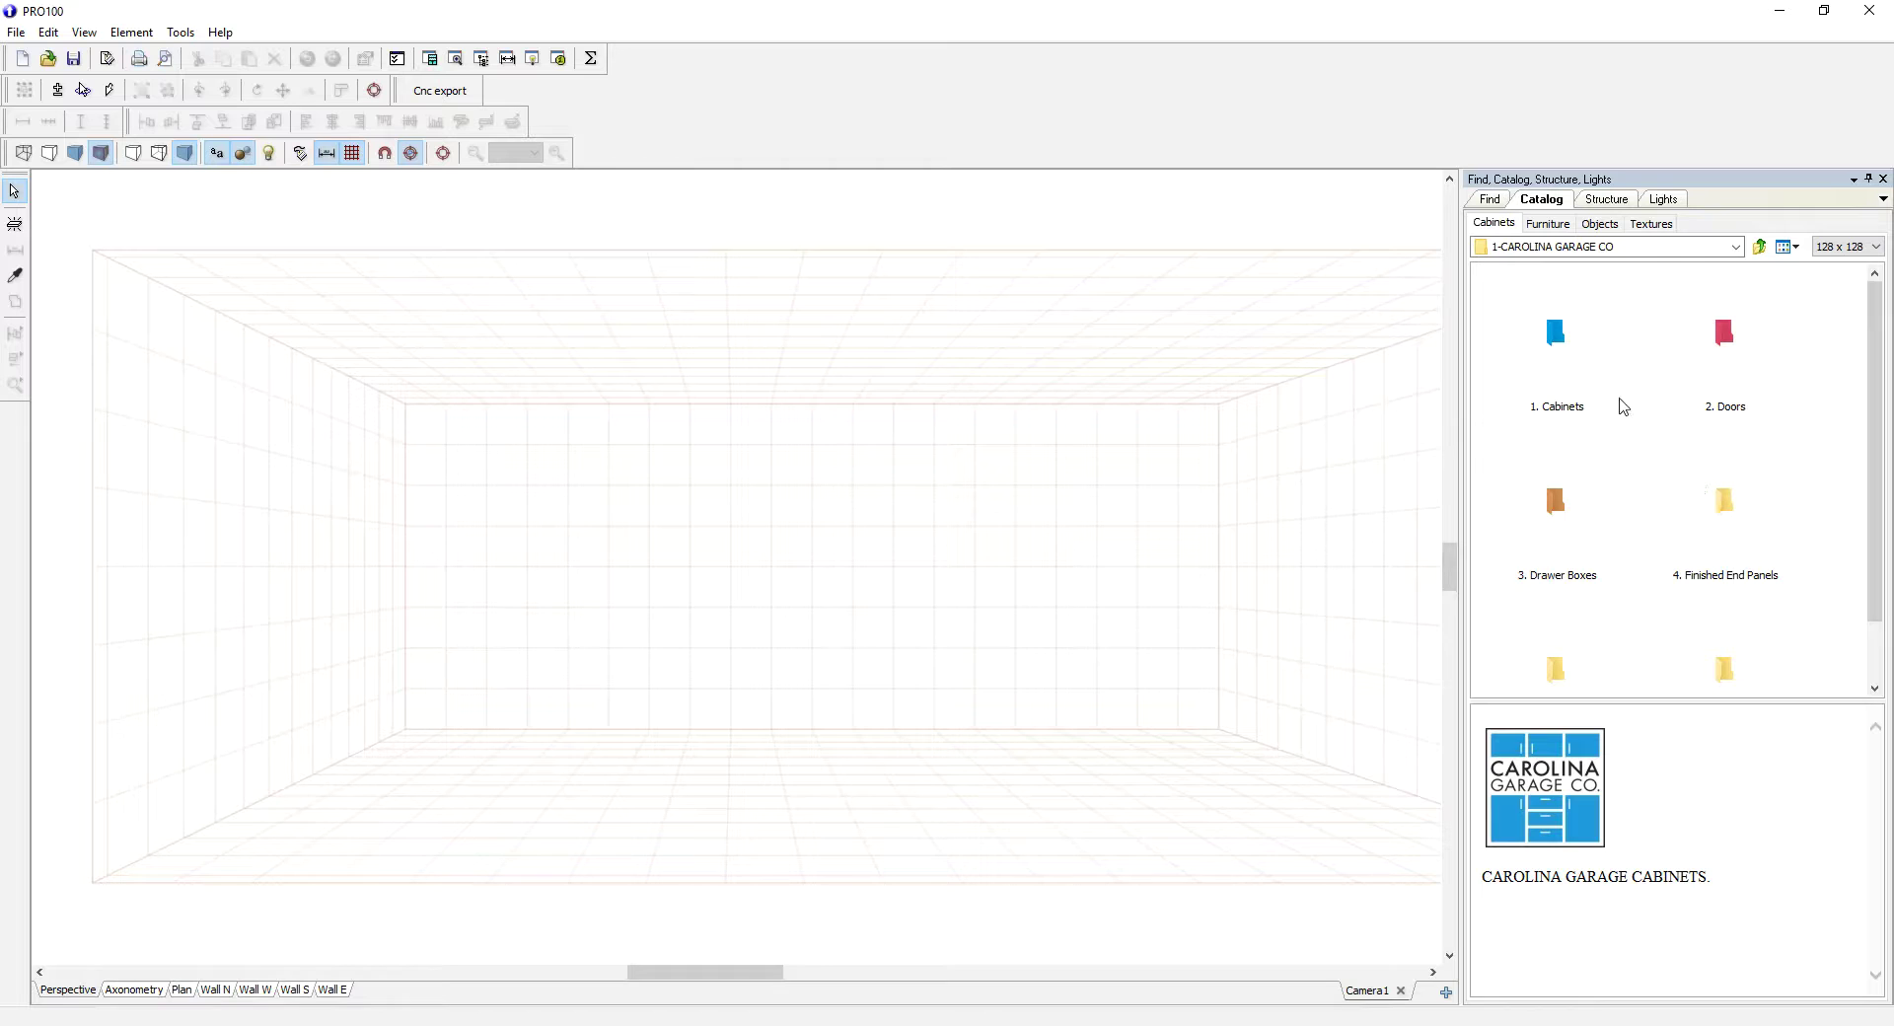
left_click(1761, 247)
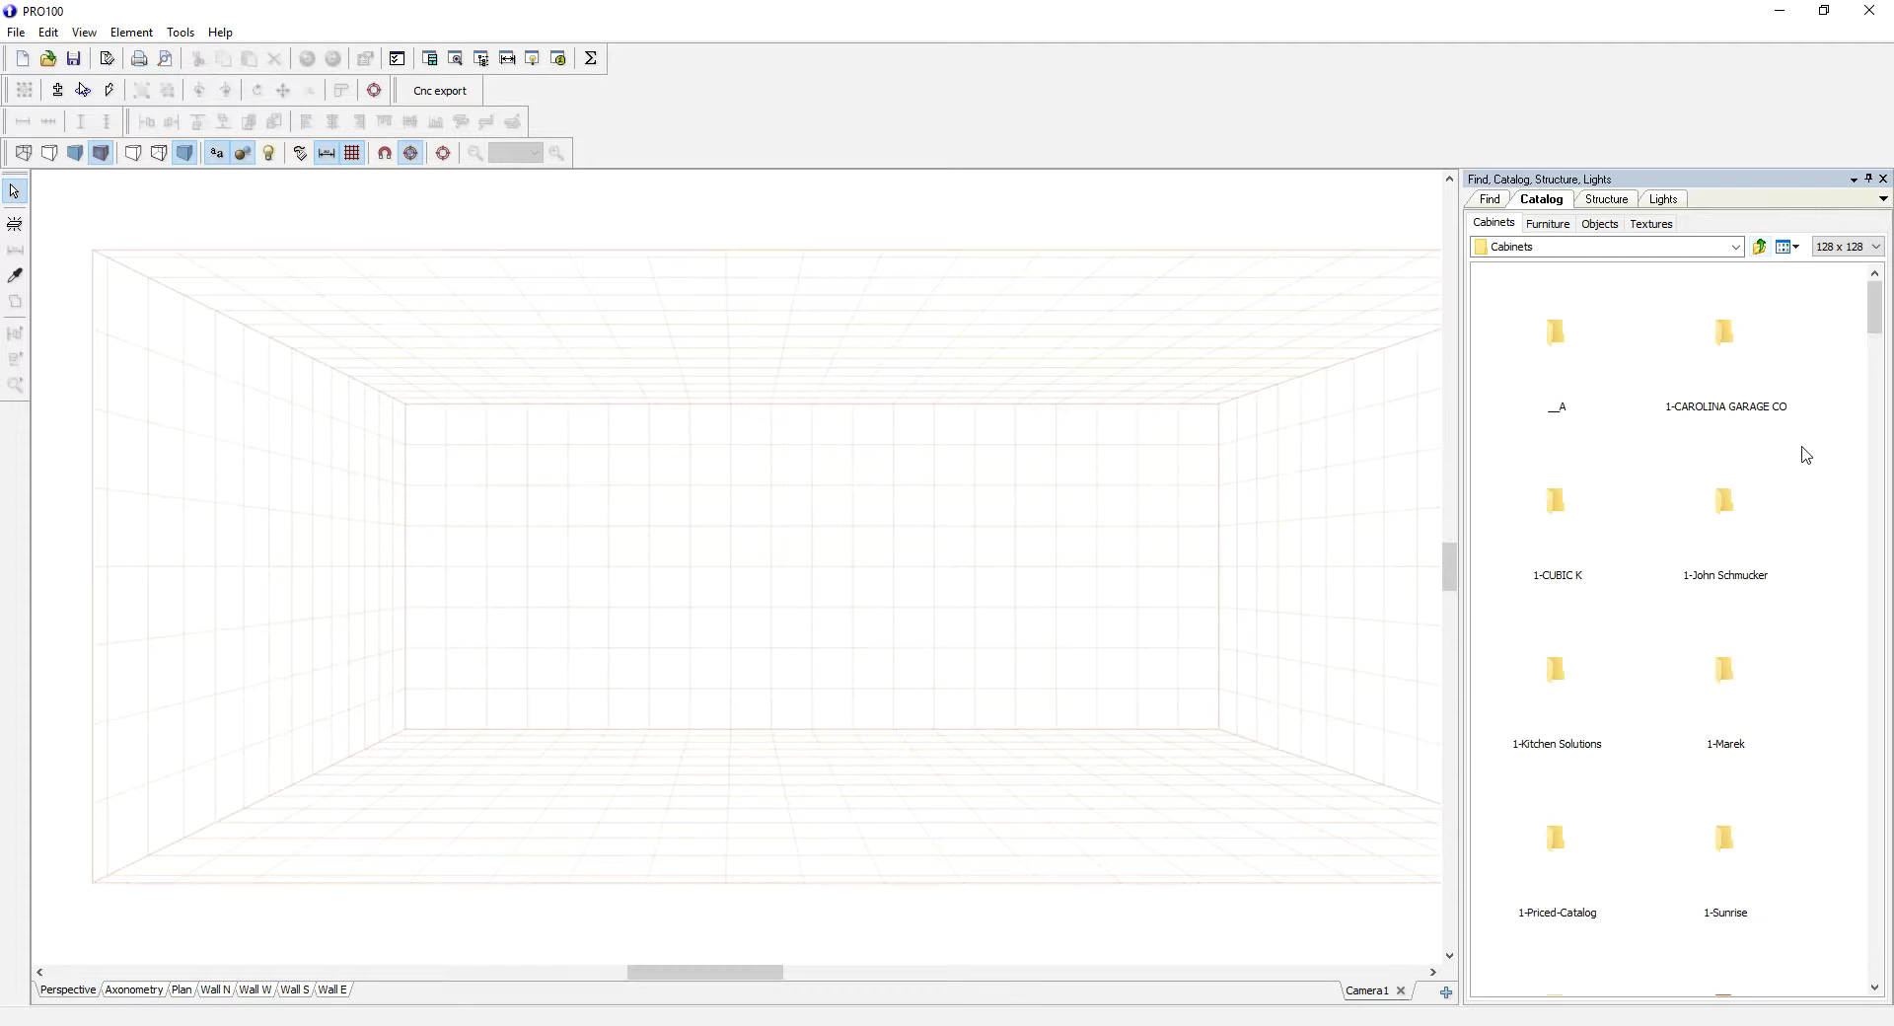
scroll(1887, 361, "down", 4)
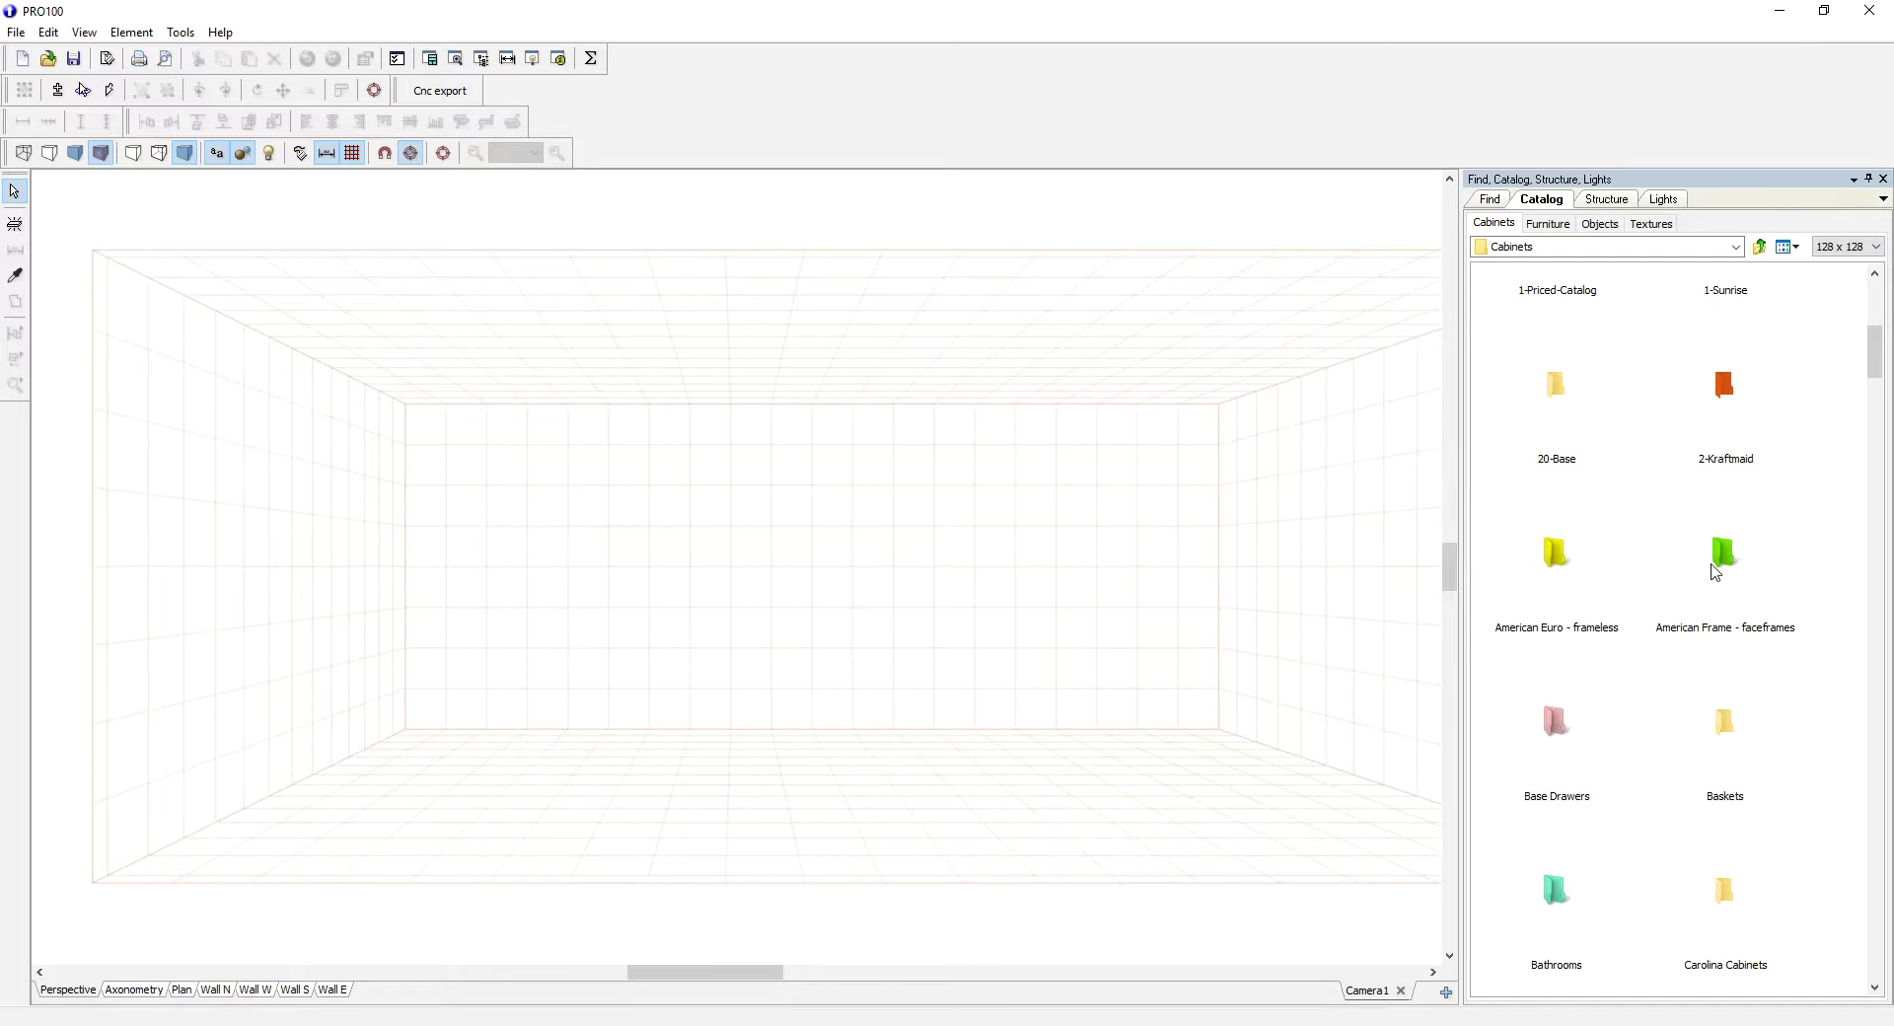
double_click(1722, 552)
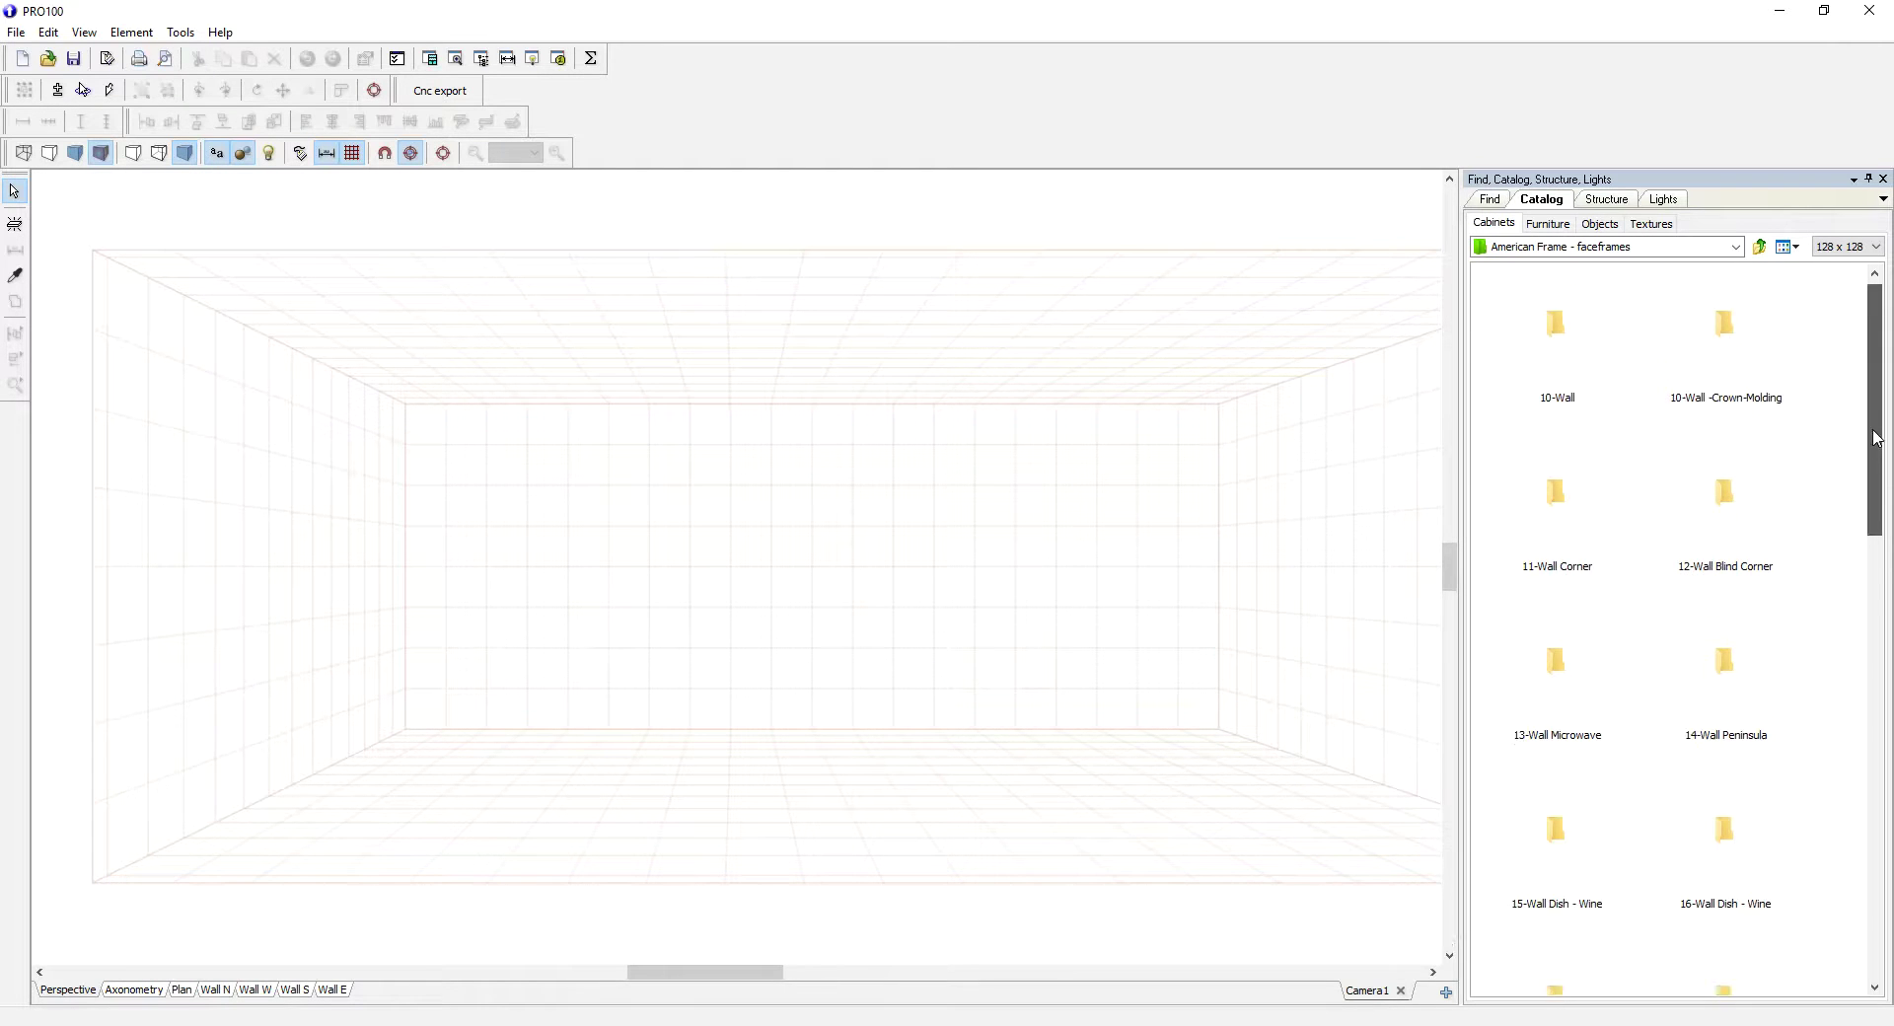
left_click_drag(1877, 434, 1883, 564)
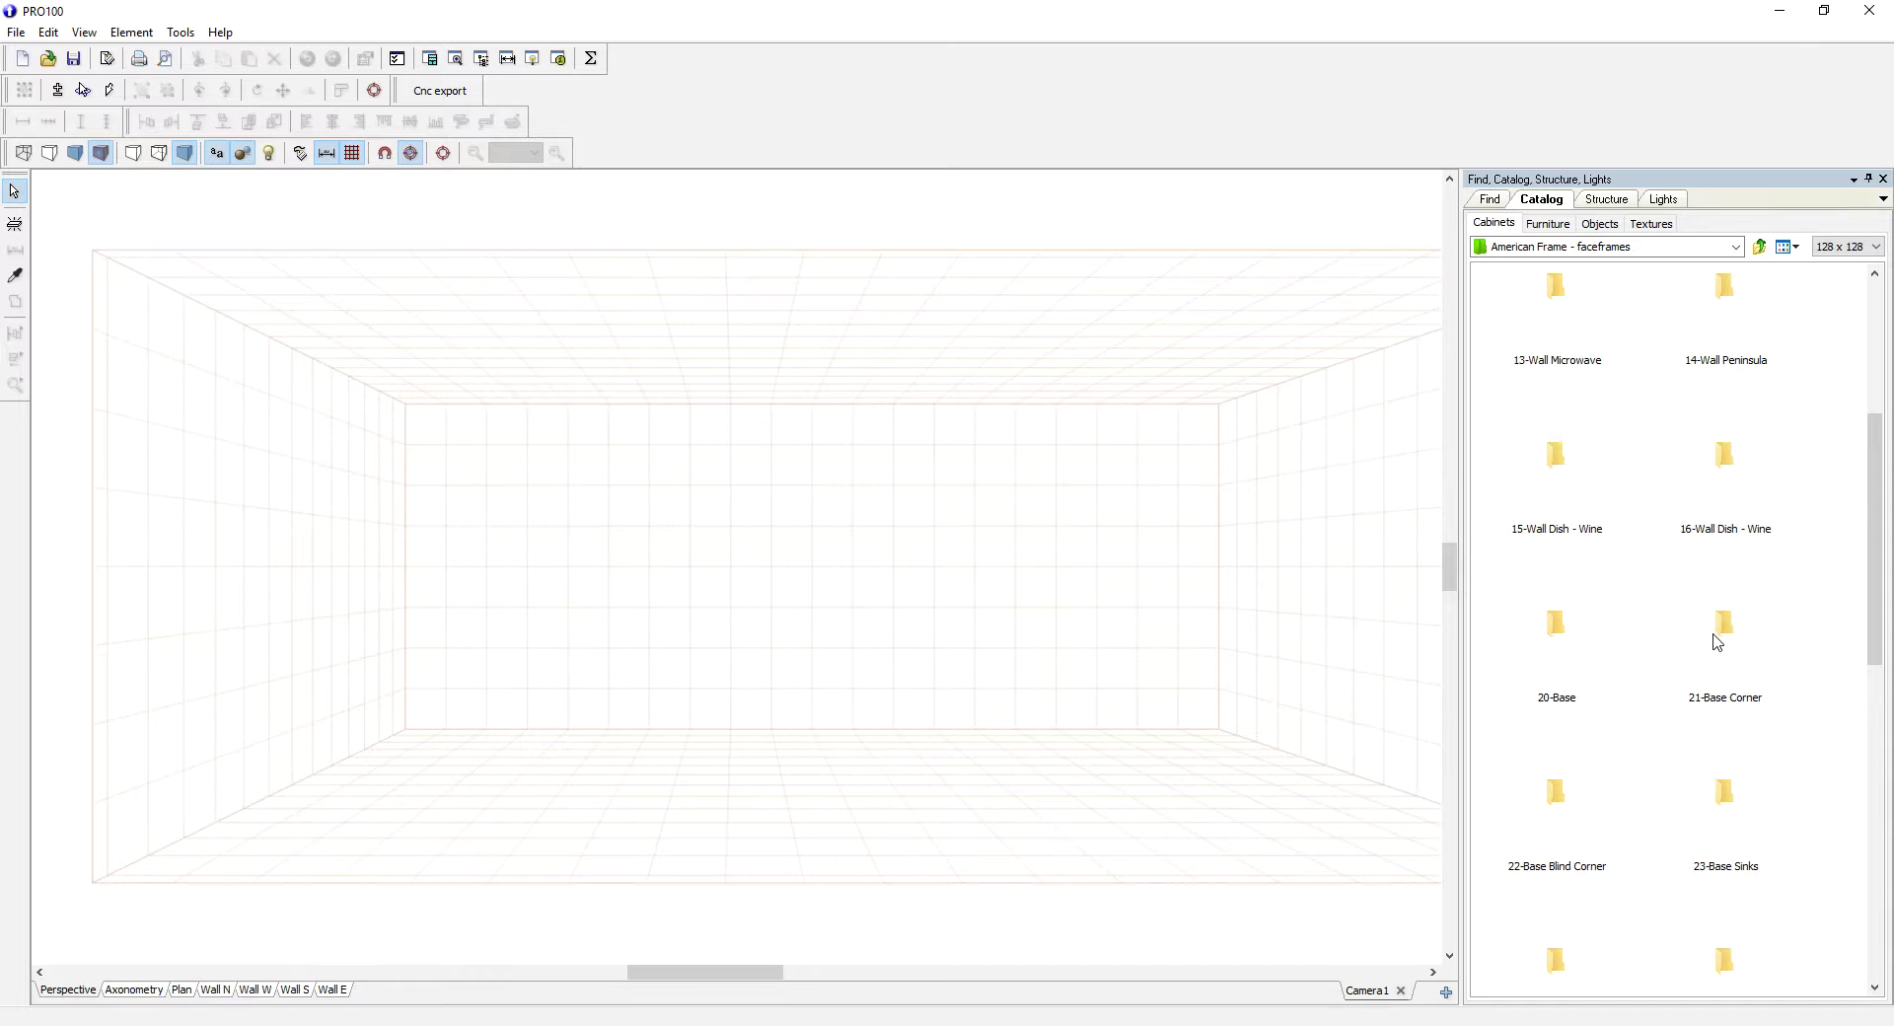
double_click(1718, 643)
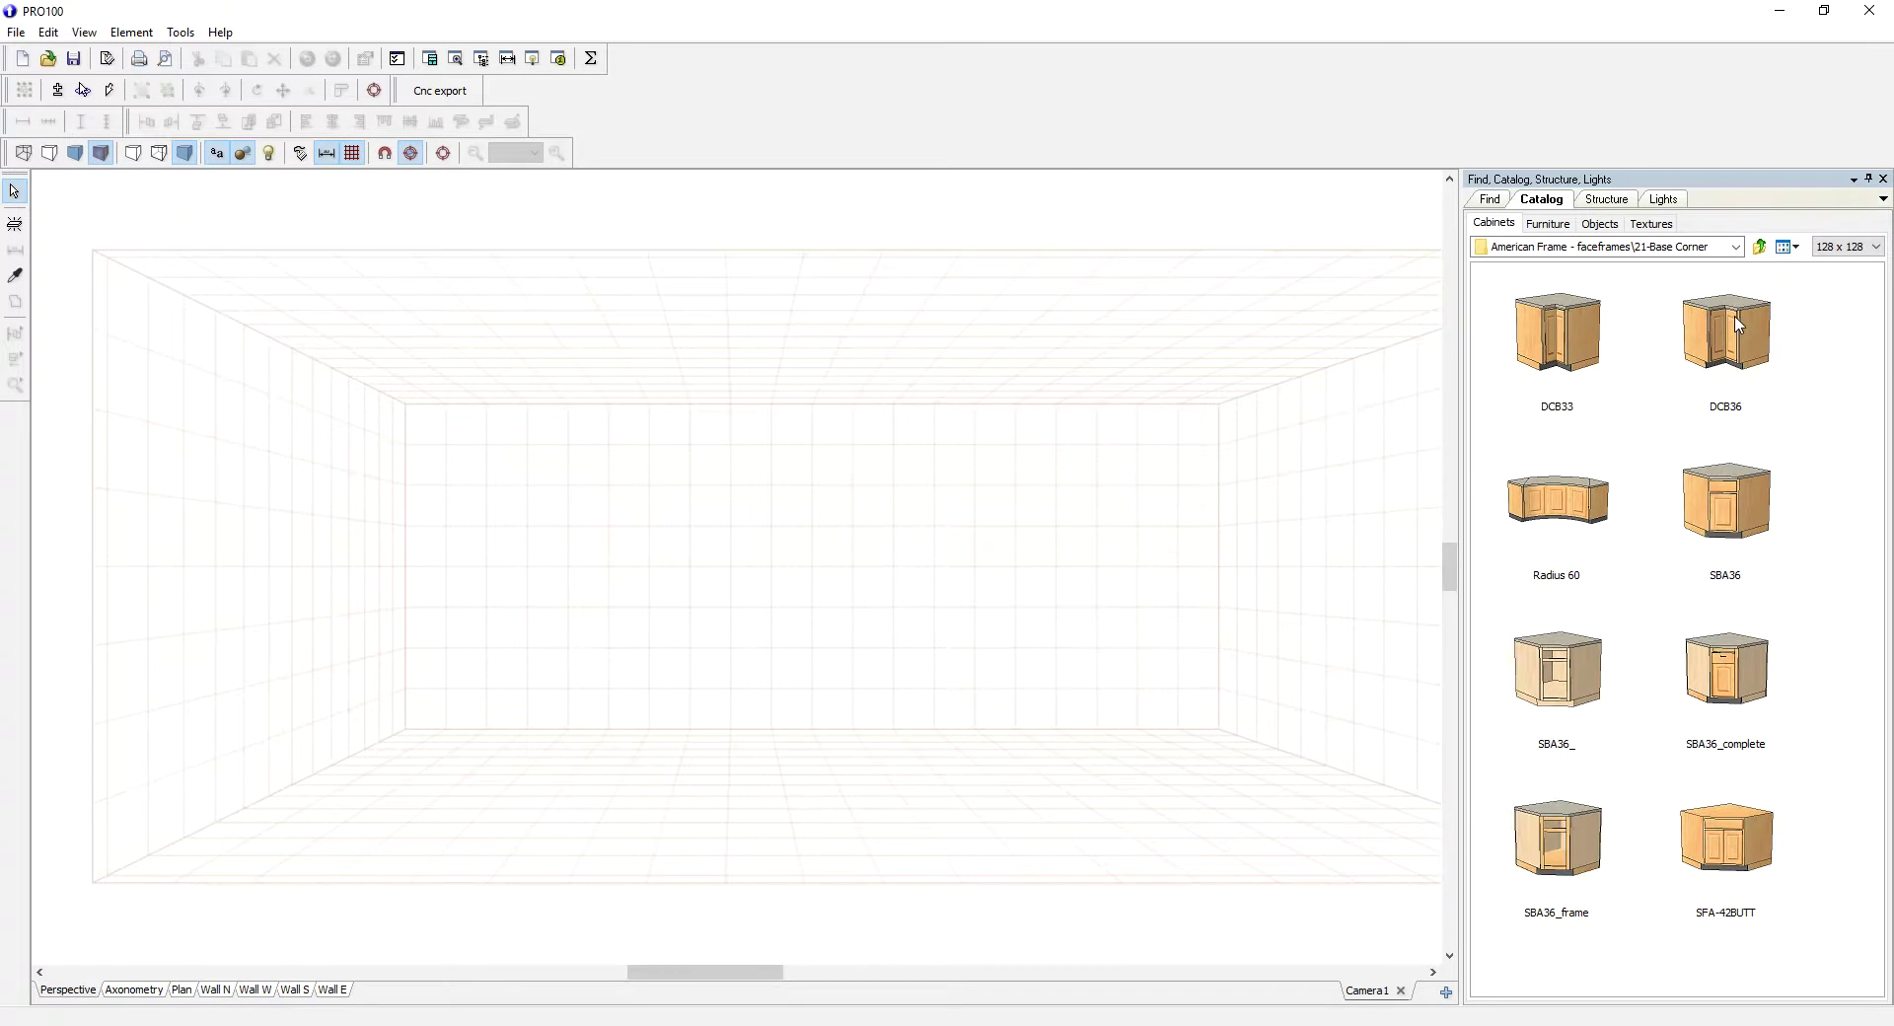
Step: Place the DCB36 corner cabinet in the room's top-left corner in Plan view
left_click_drag(1739, 326, 548, 755)
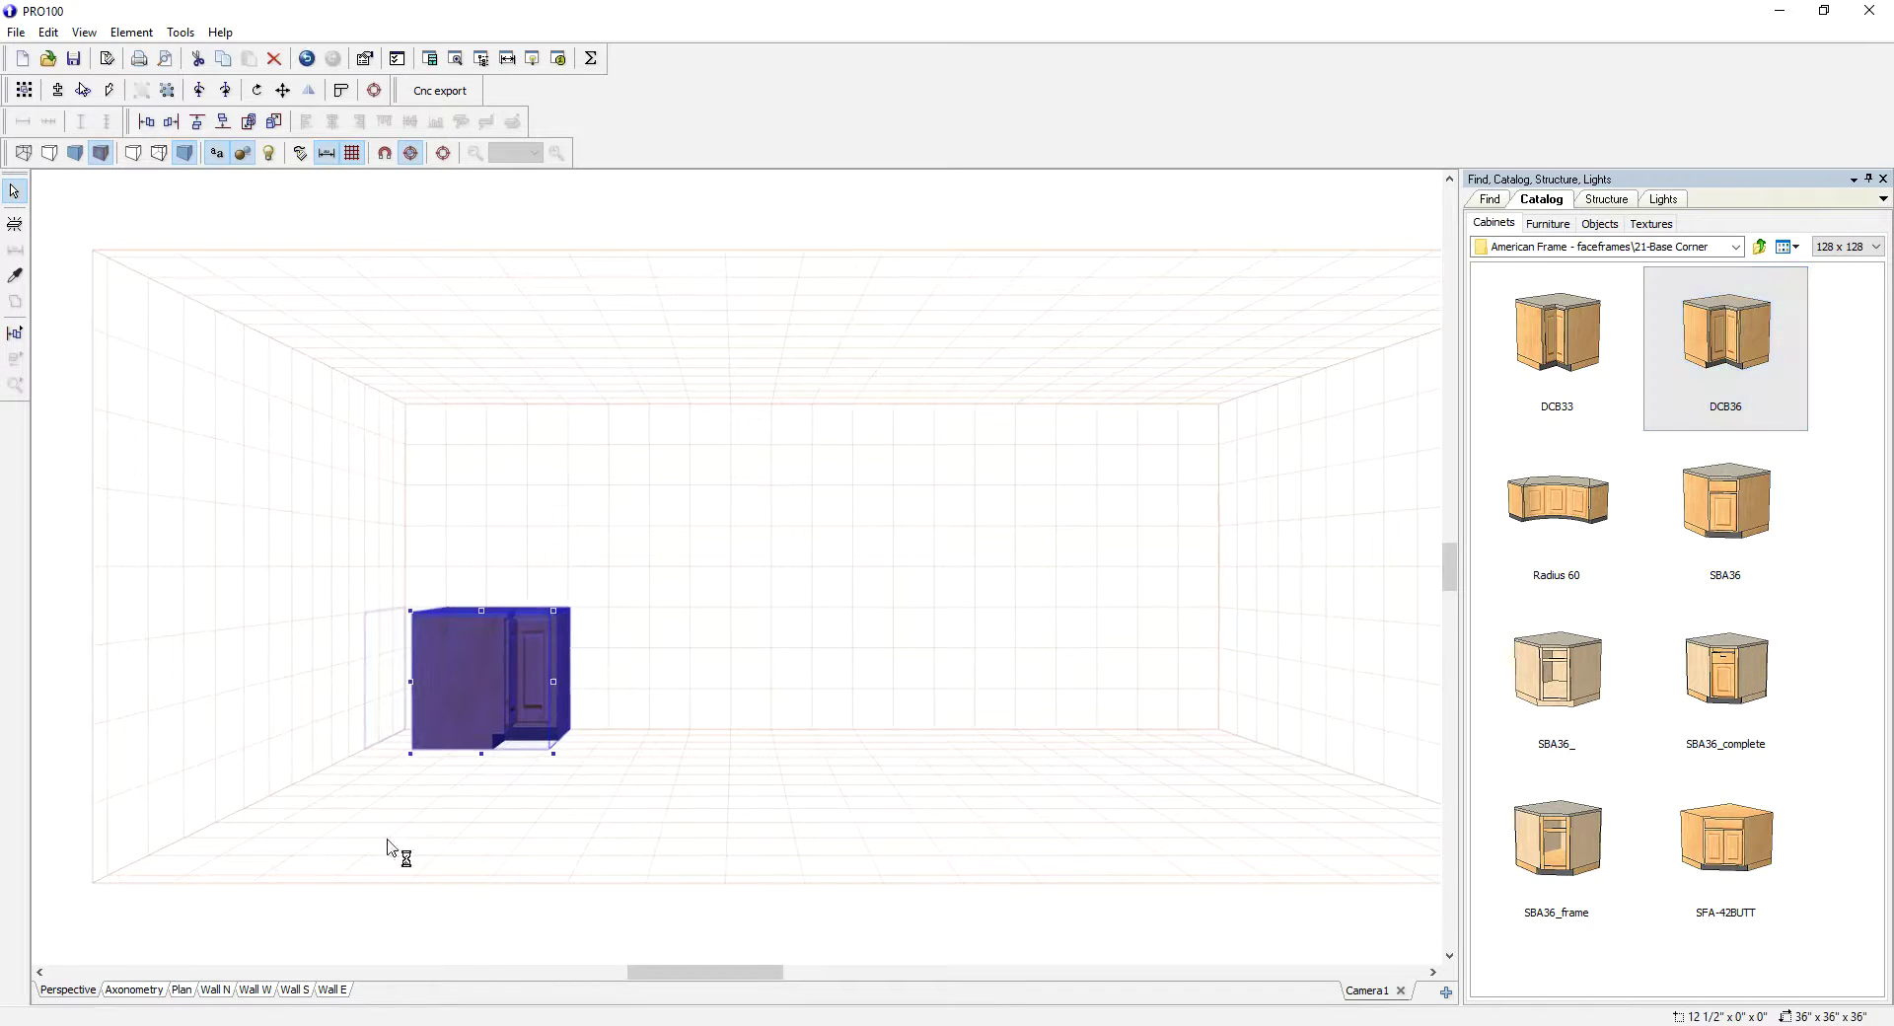
left_click(181, 992)
left_click_drag(523, 430, 359, 325)
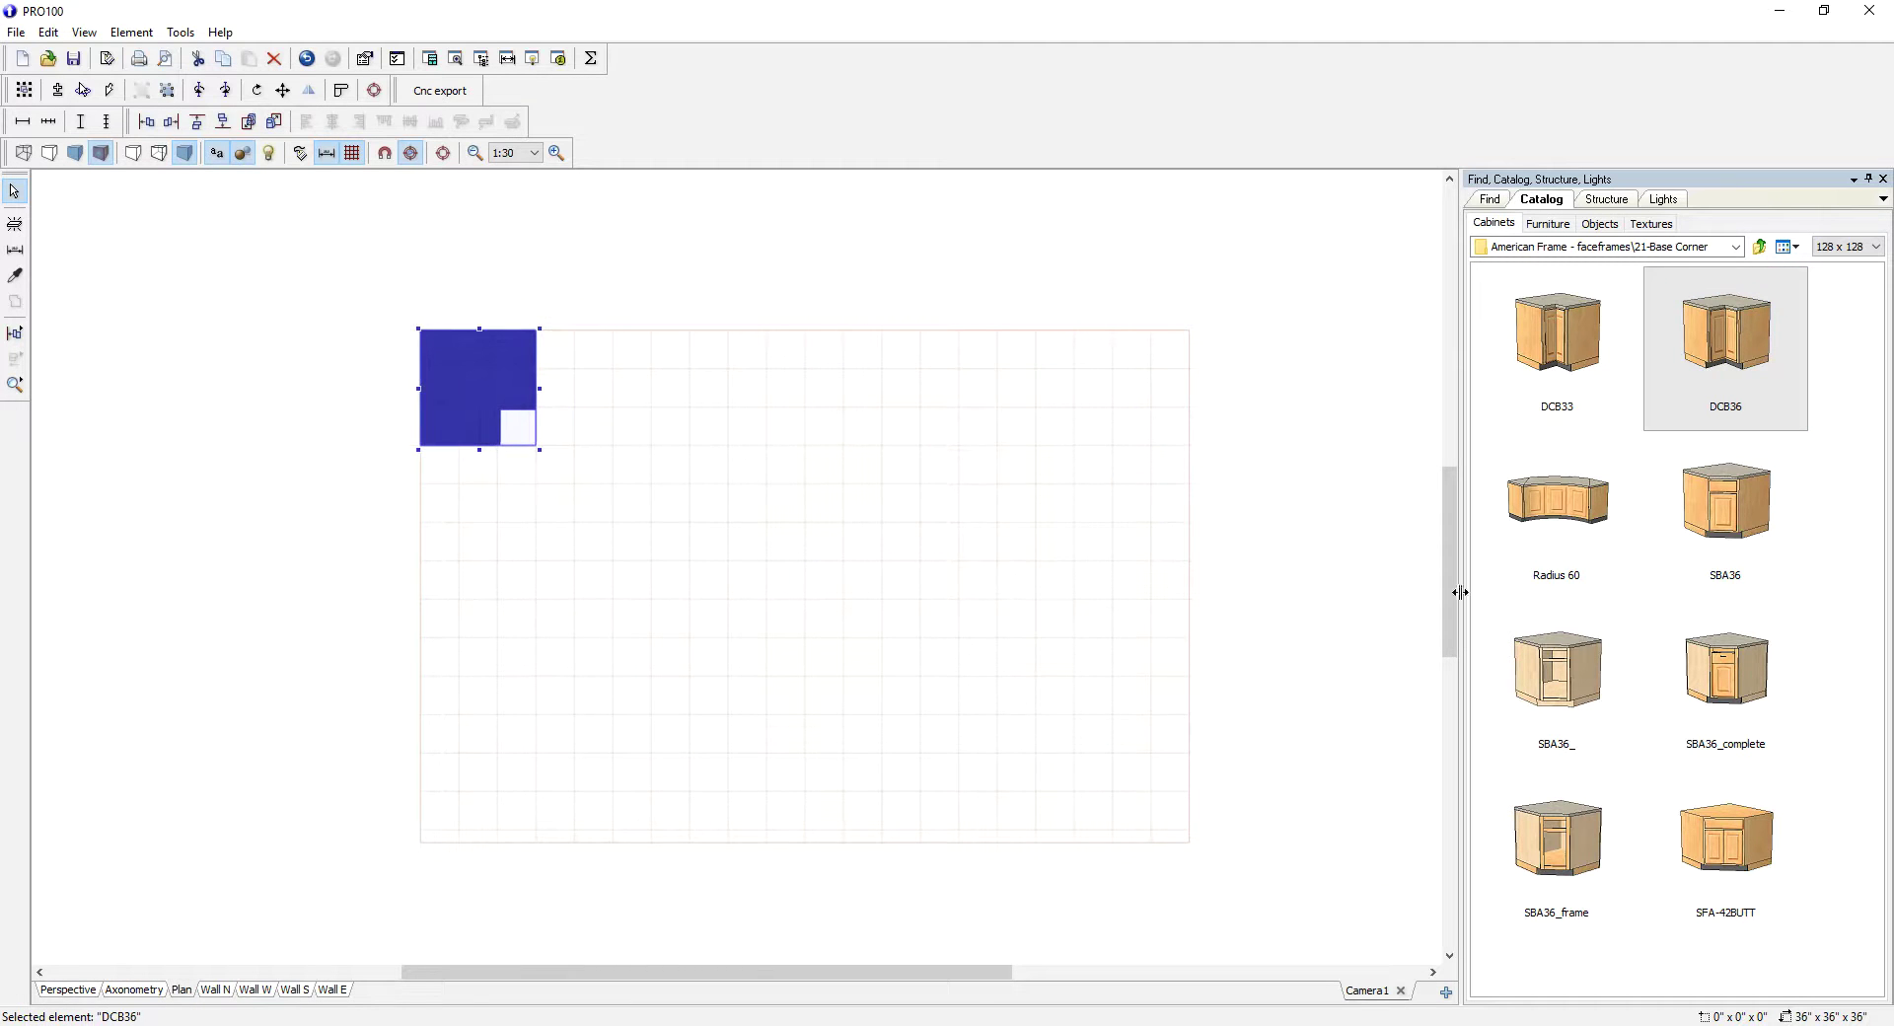
scroll(1075, 796, "up", 2)
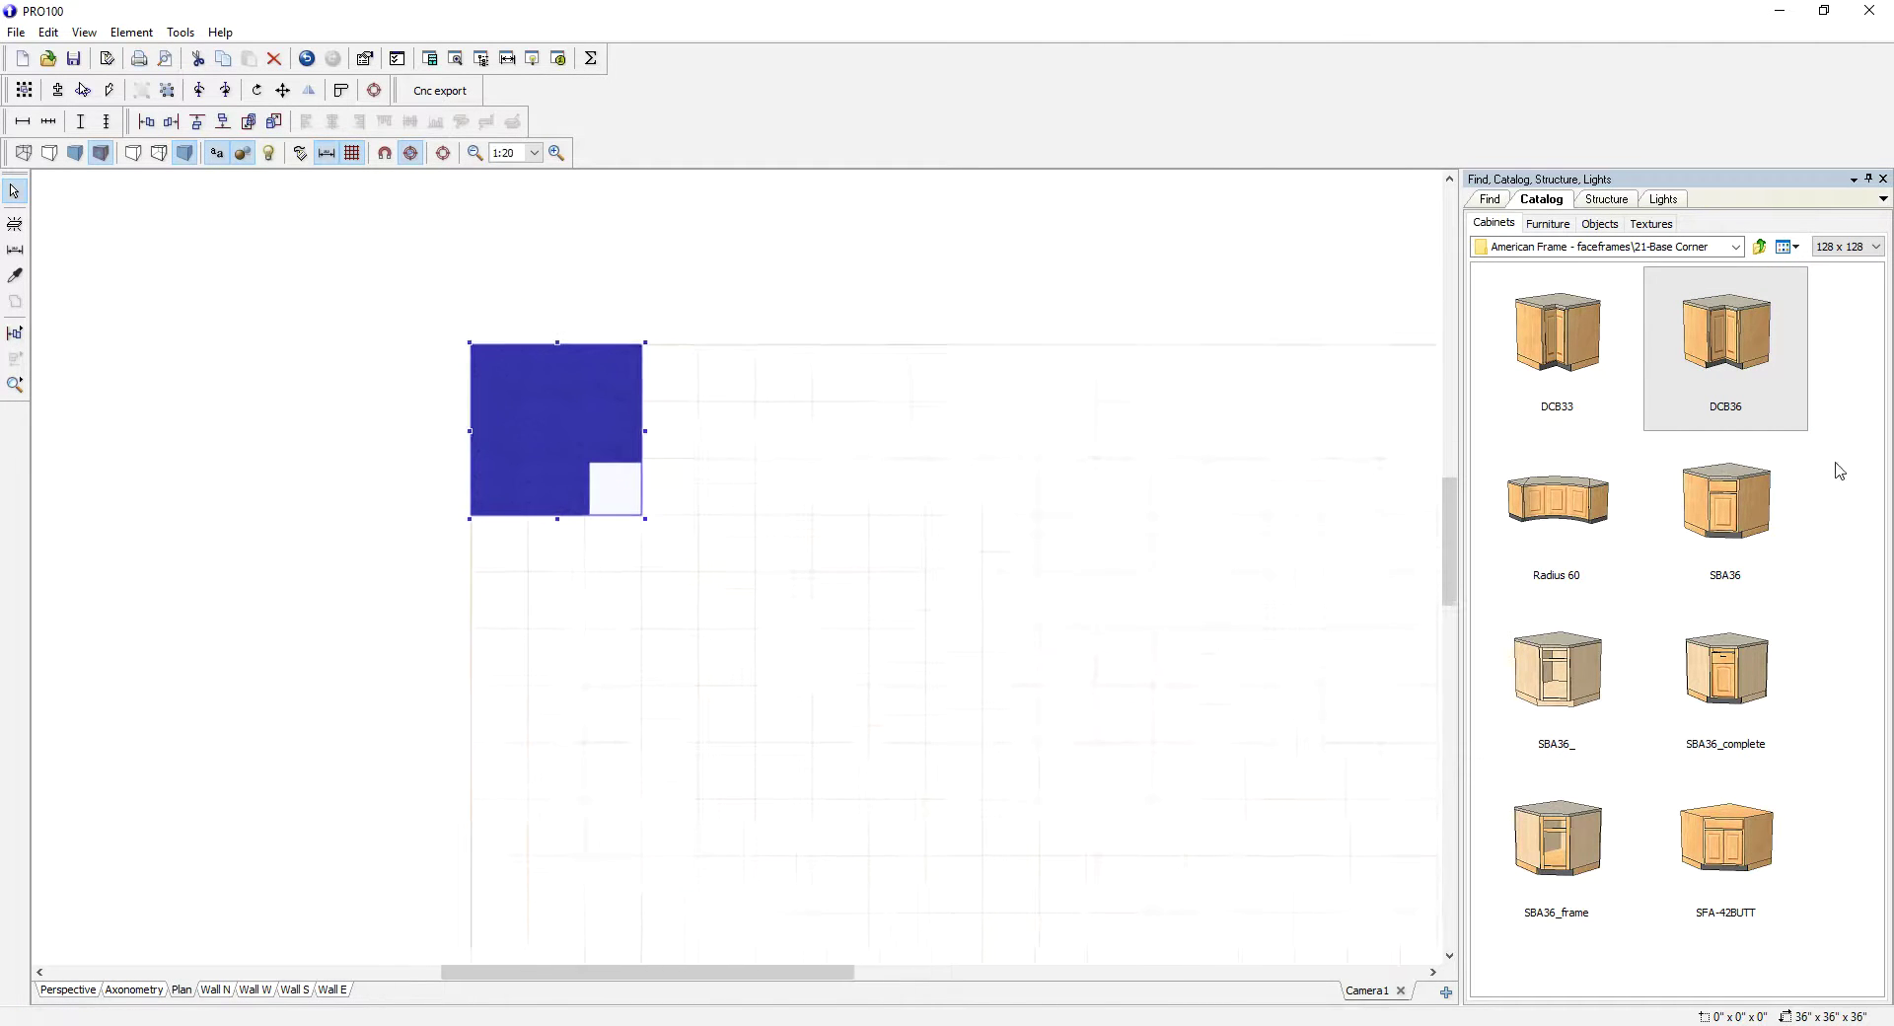
Step: Open the 20-Base cabinet folder and drop the B10-drawer cabinet into the room
left_click(1766, 249)
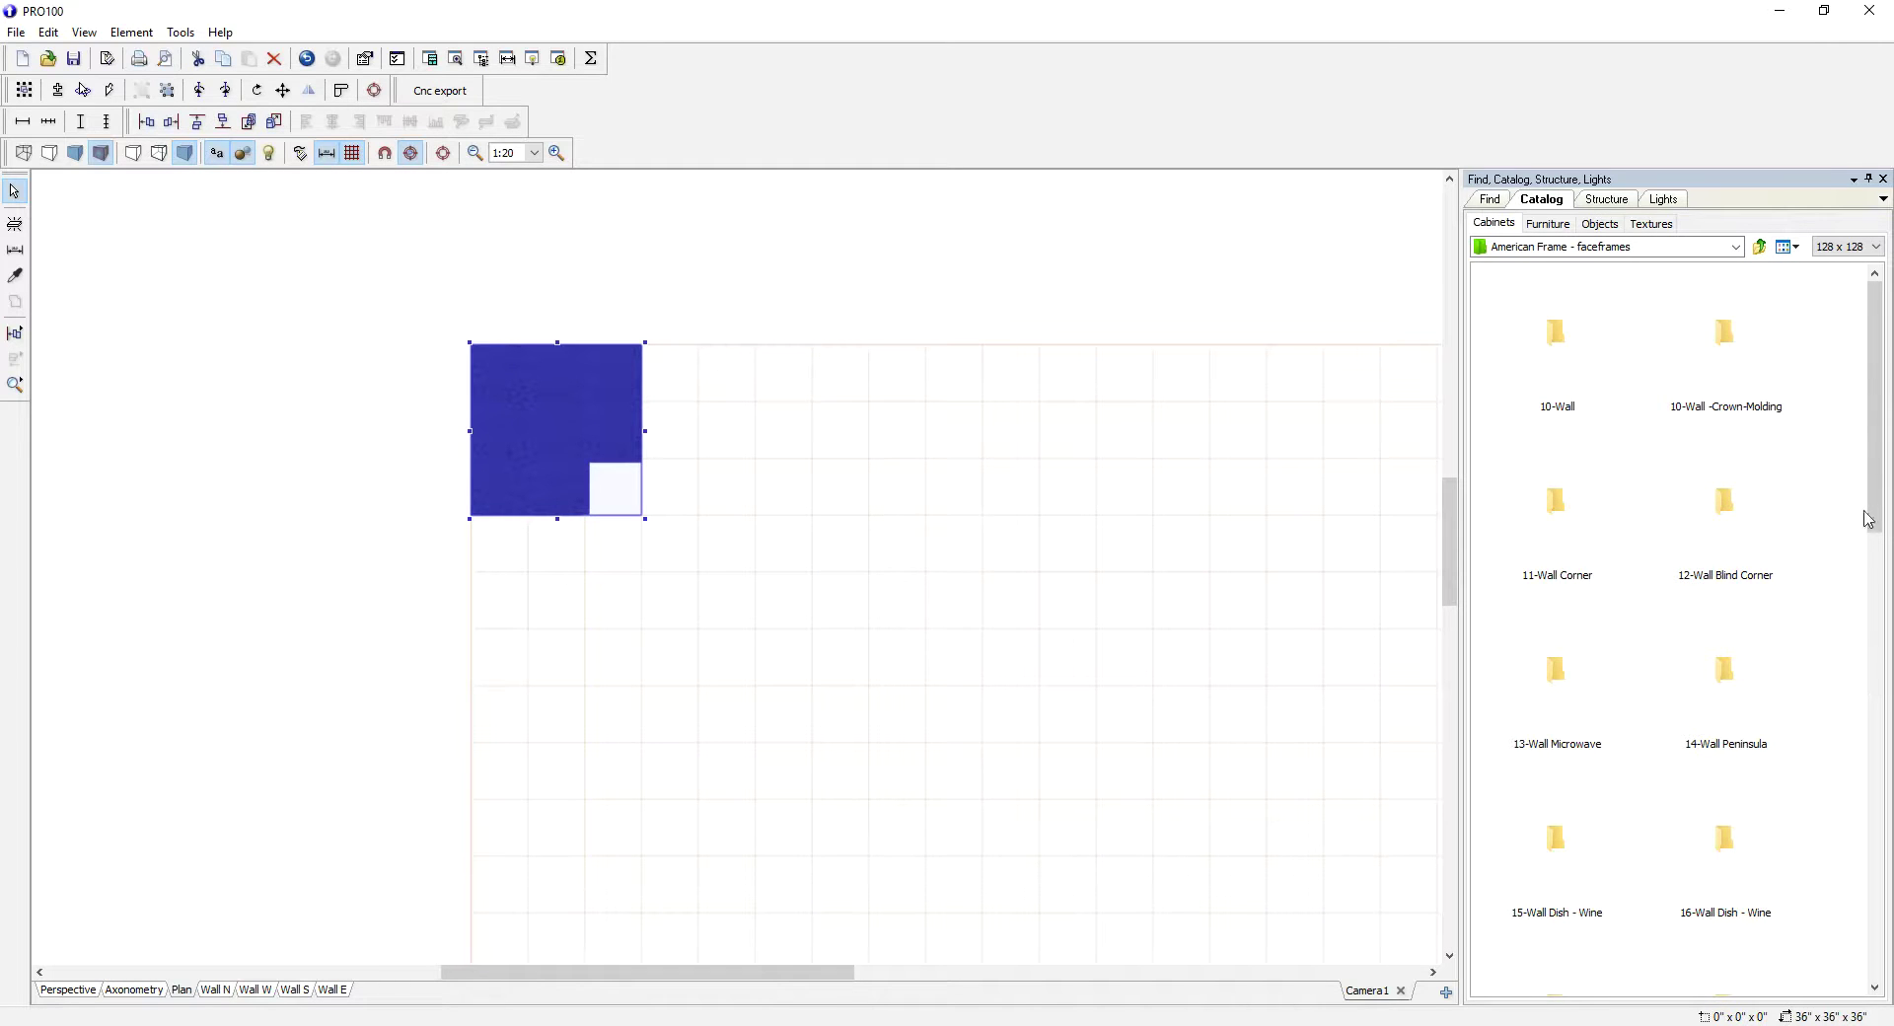
left_click_drag(1873, 523, 1865, 624)
left_click(1579, 734)
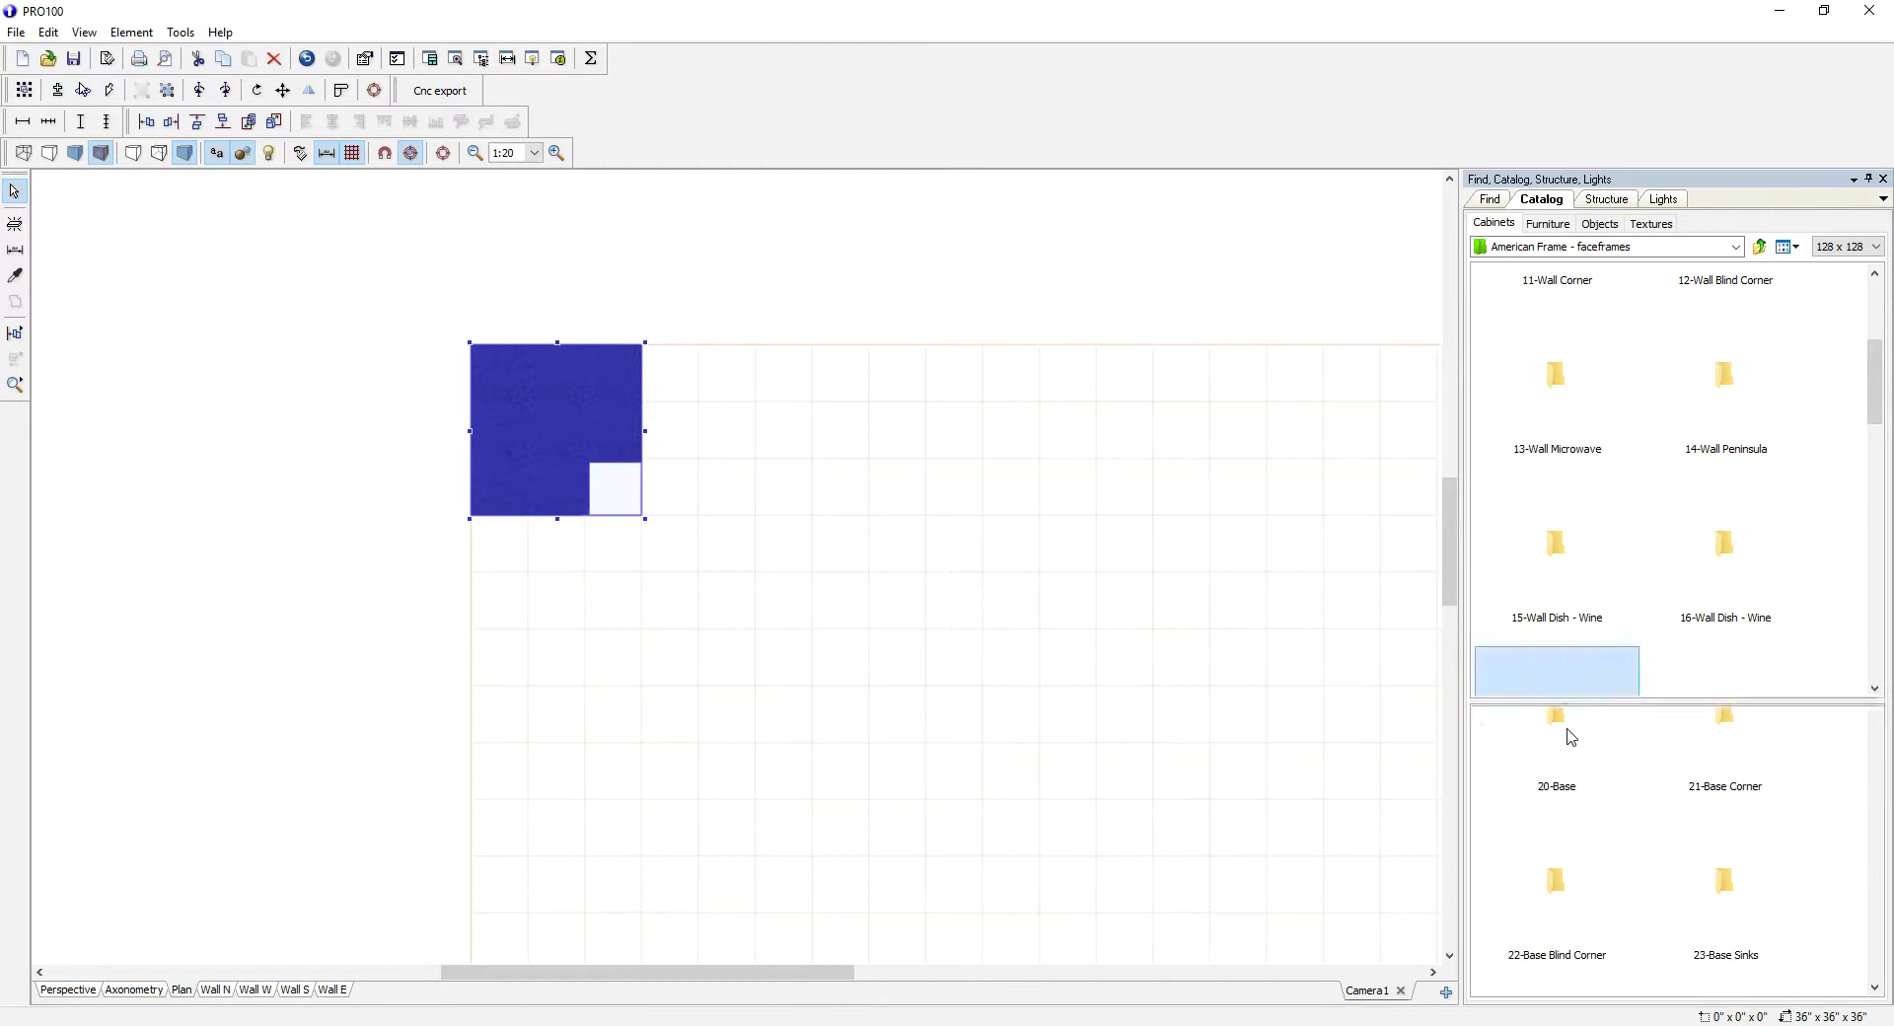
double_click(1572, 677)
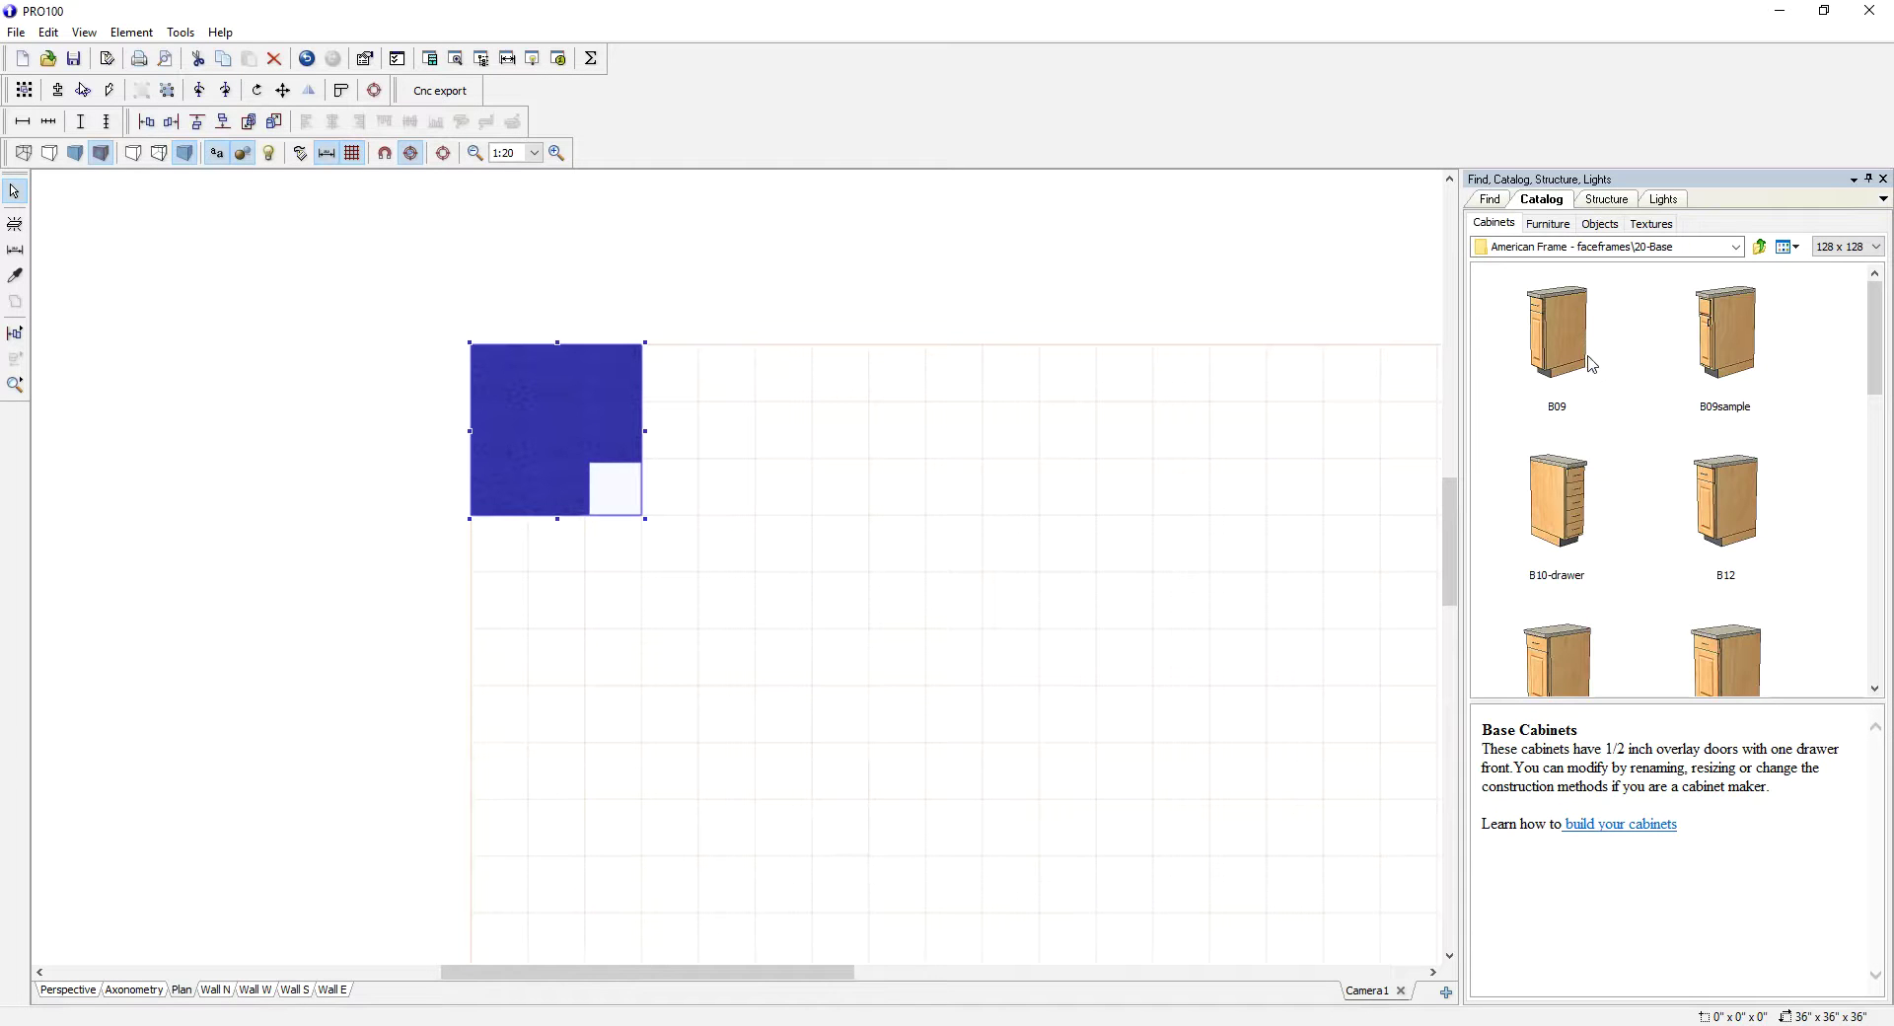
scroll(1871, 373, "down", 3)
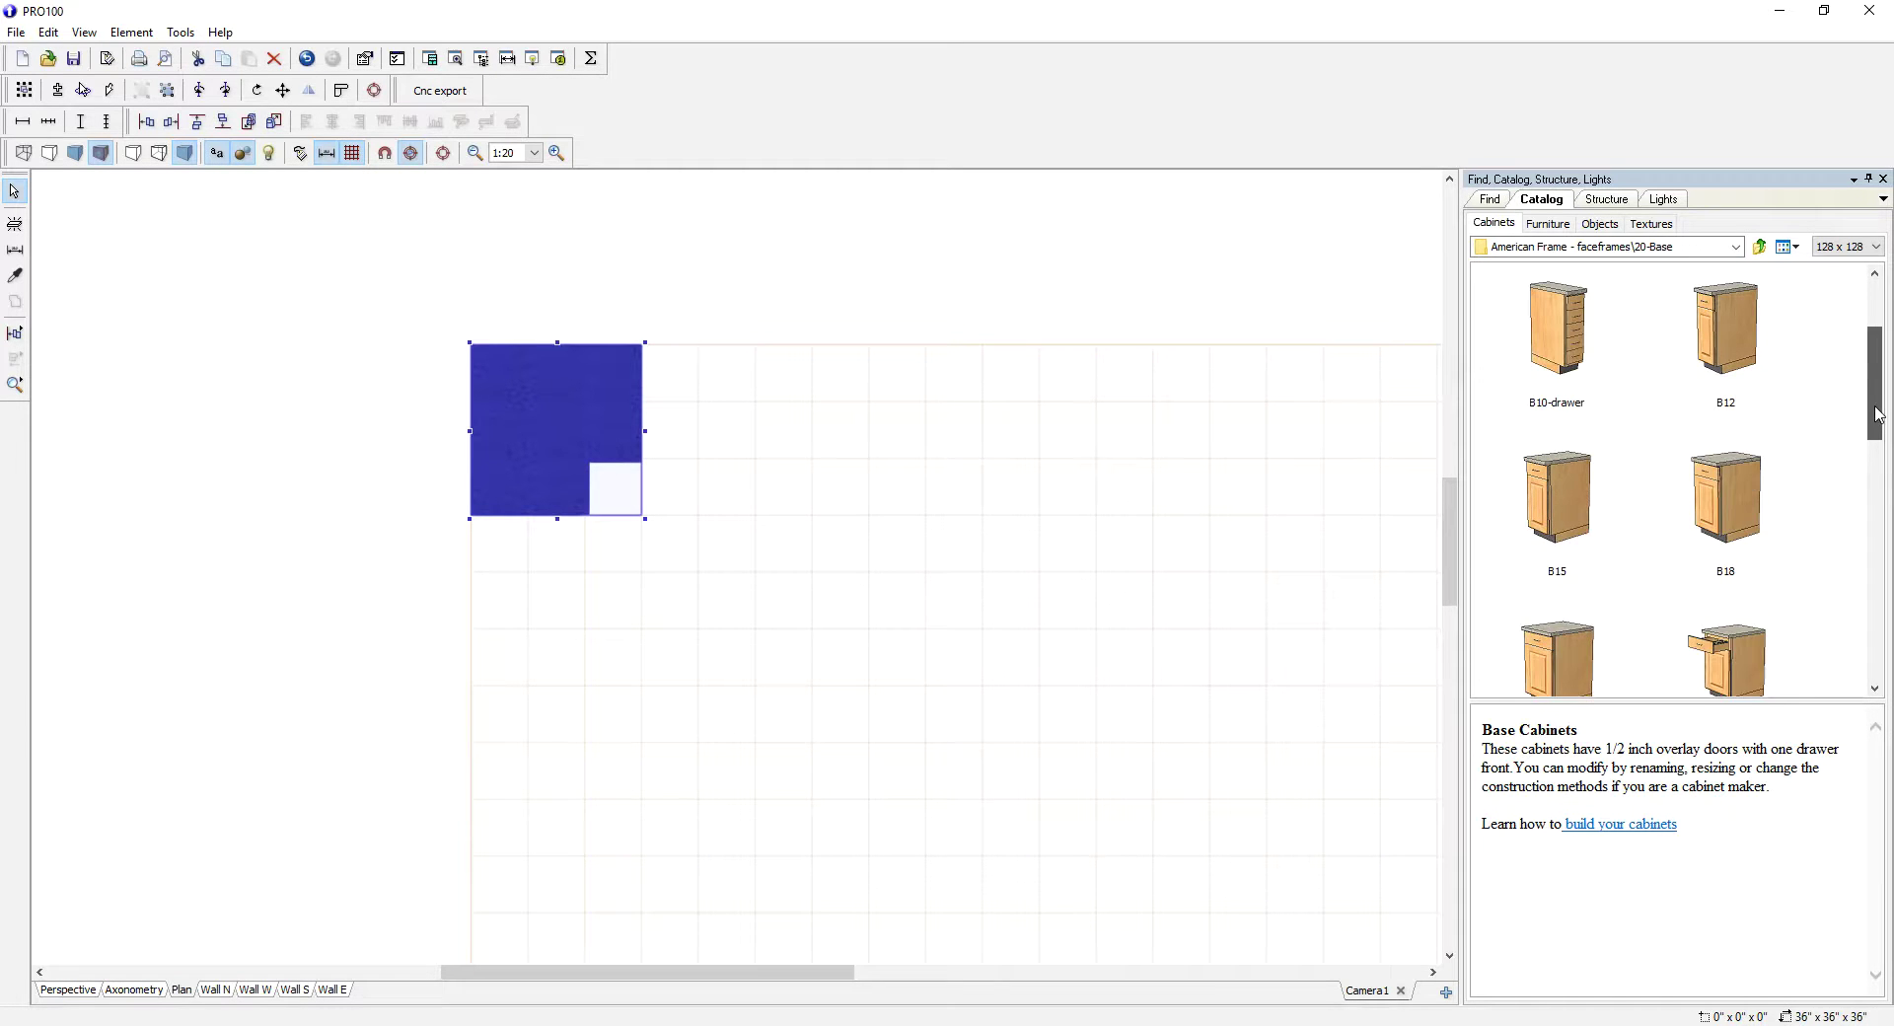
left_click_drag(1598, 389, 710, 405)
Step: Rotate the B10-drawer cabinet 90° clockwise and push it against the corner cabinet
left_click(56, 996)
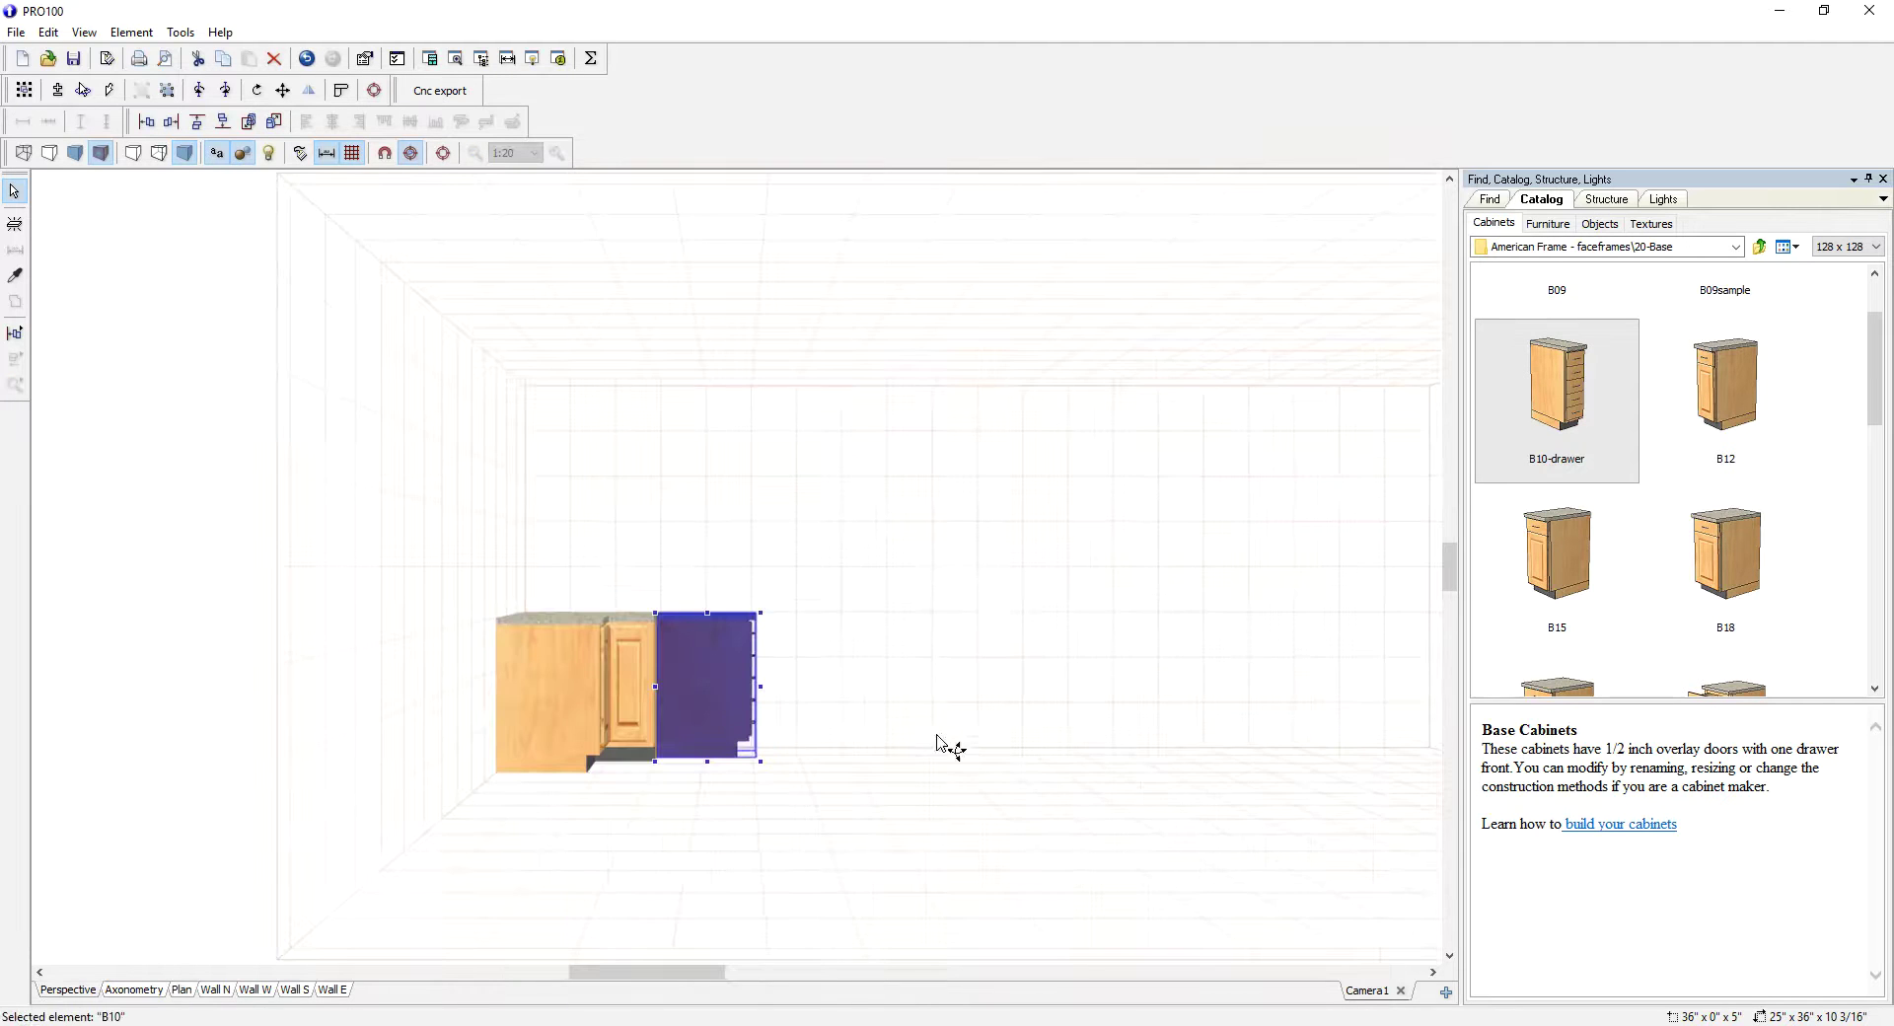
right_click_drag(951, 751, 845, 908)
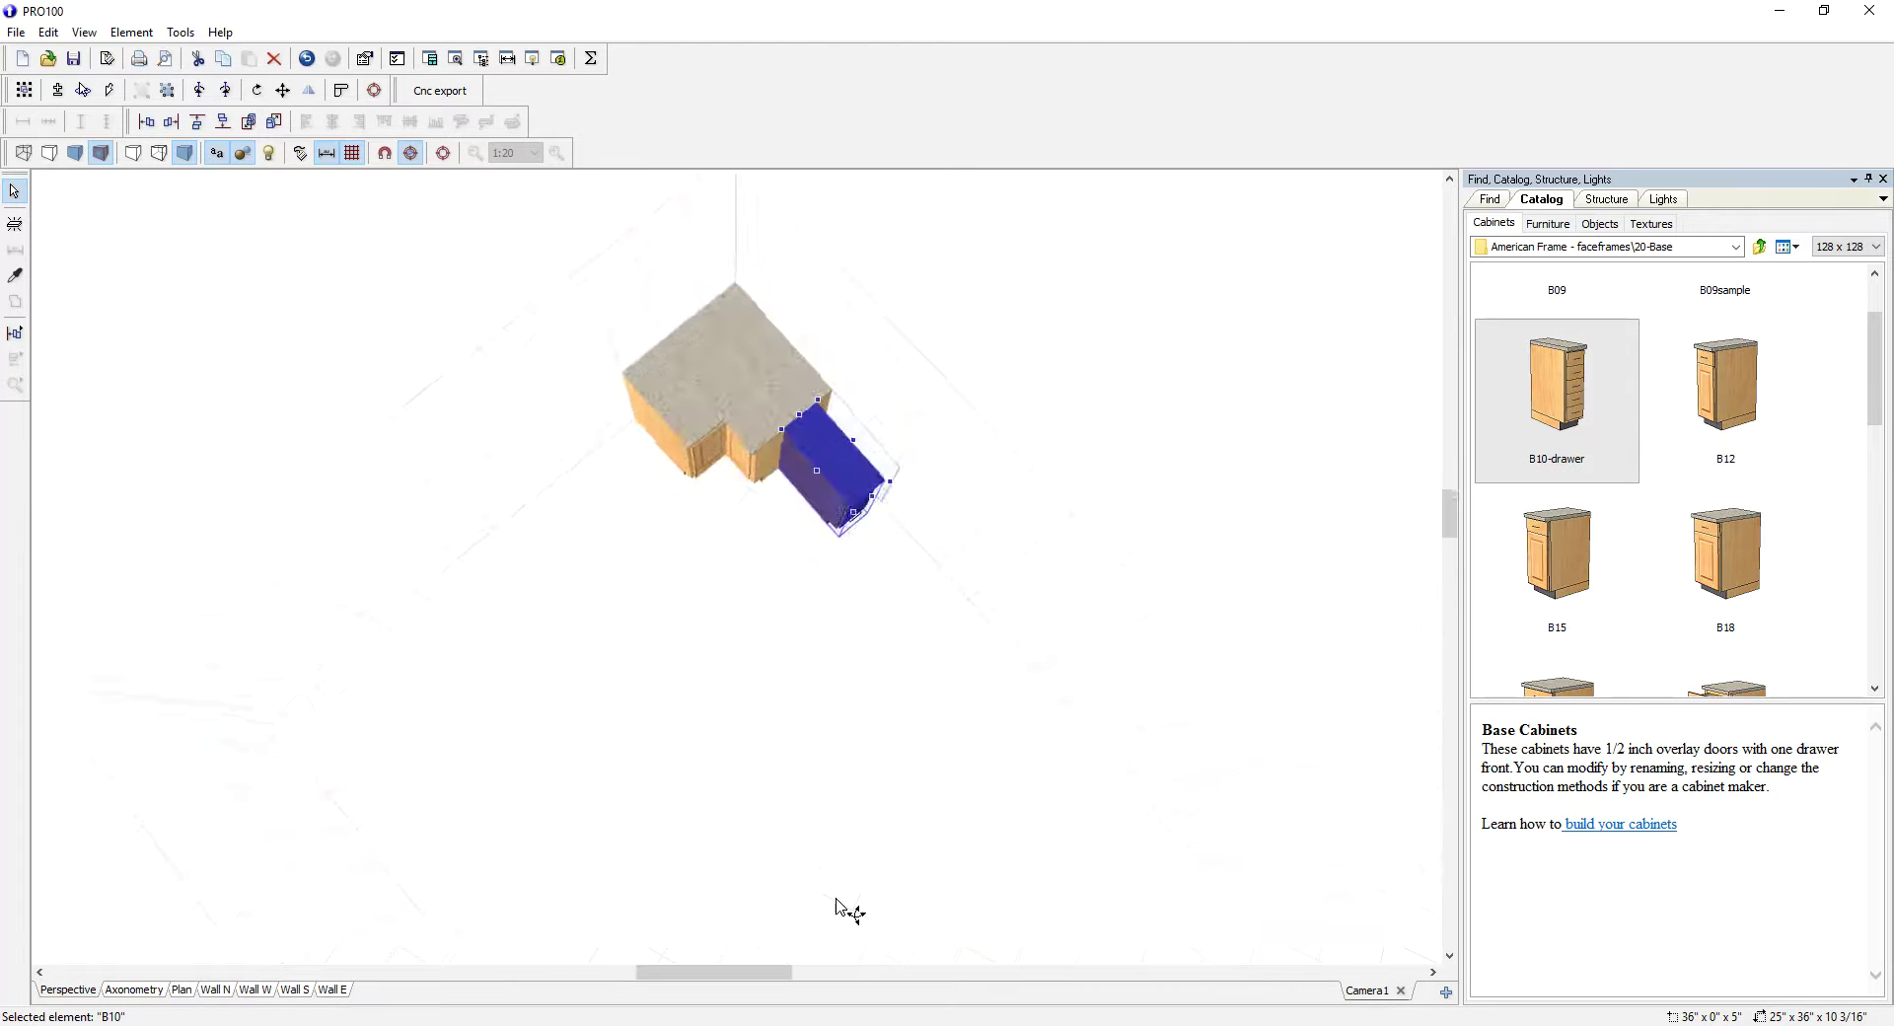
left_click(226, 90)
left_click_drag(852, 450, 832, 441)
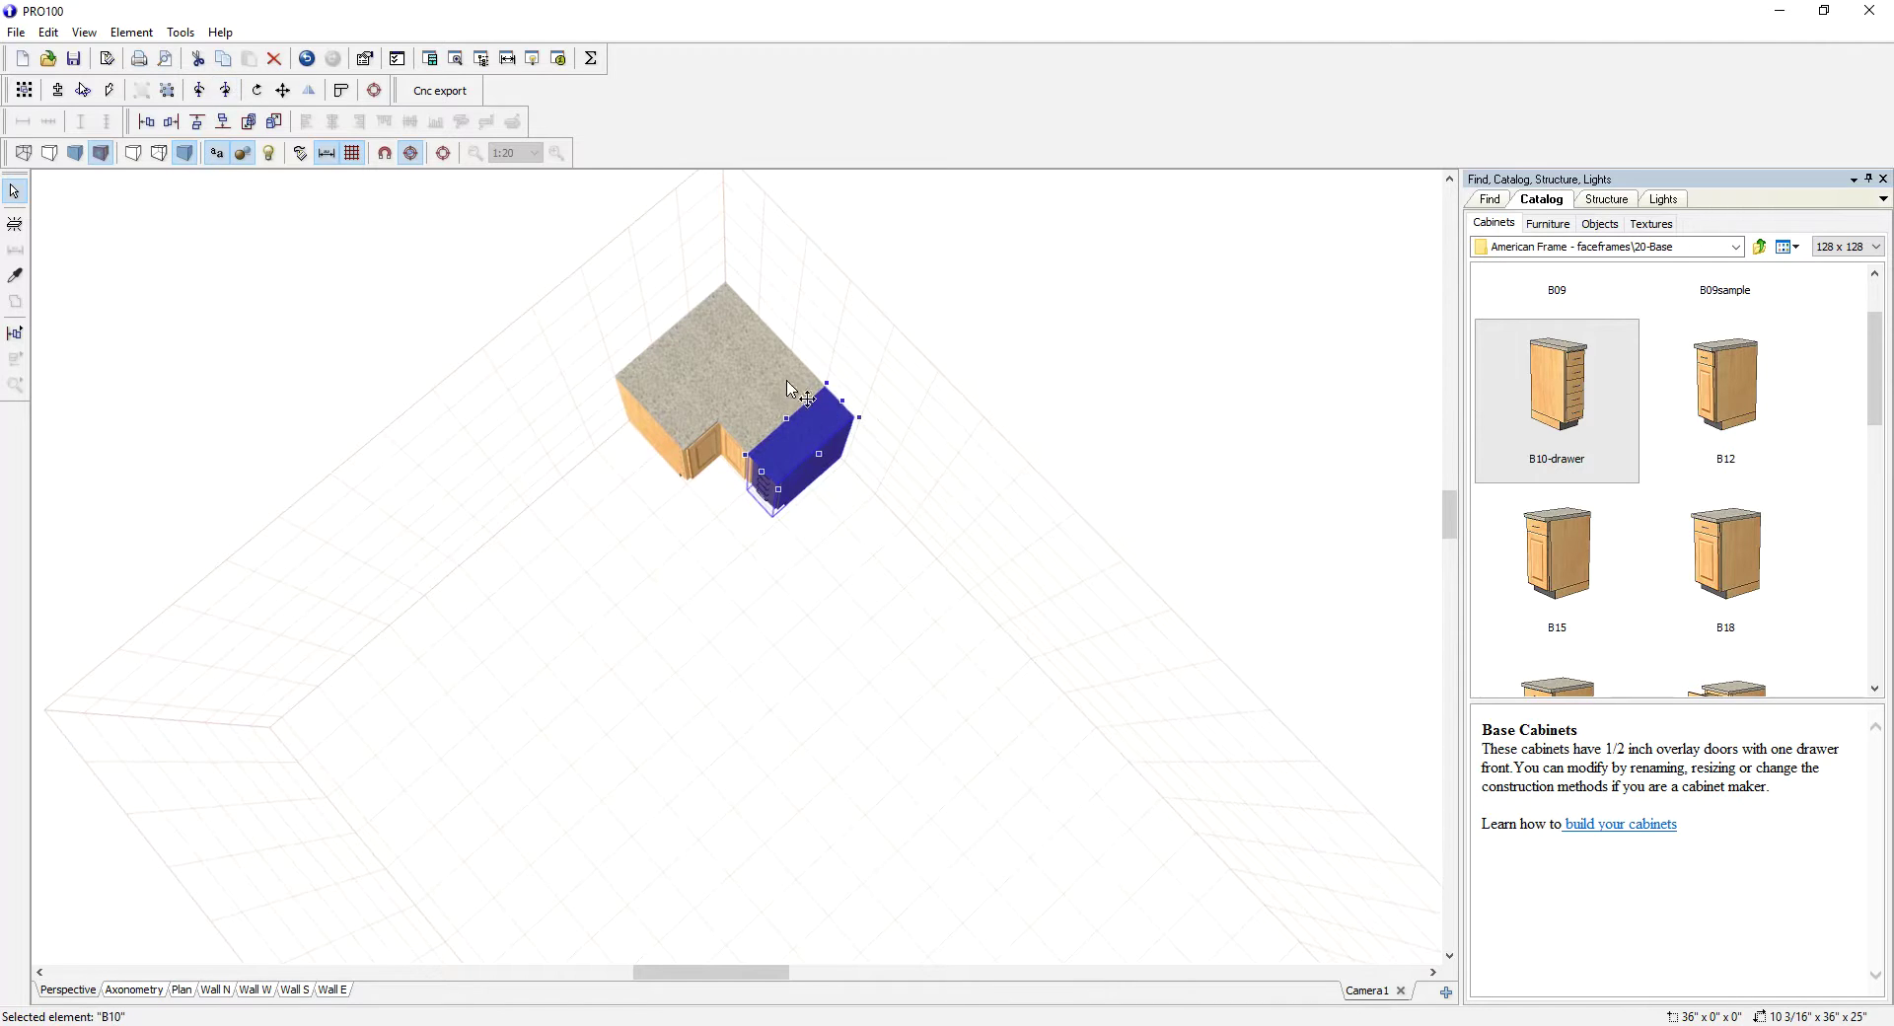
left_click(939, 594)
Step: Add the B33 cabinet and butt it against the drawer cabinet
right_click_drag(938, 594, 1392, 483)
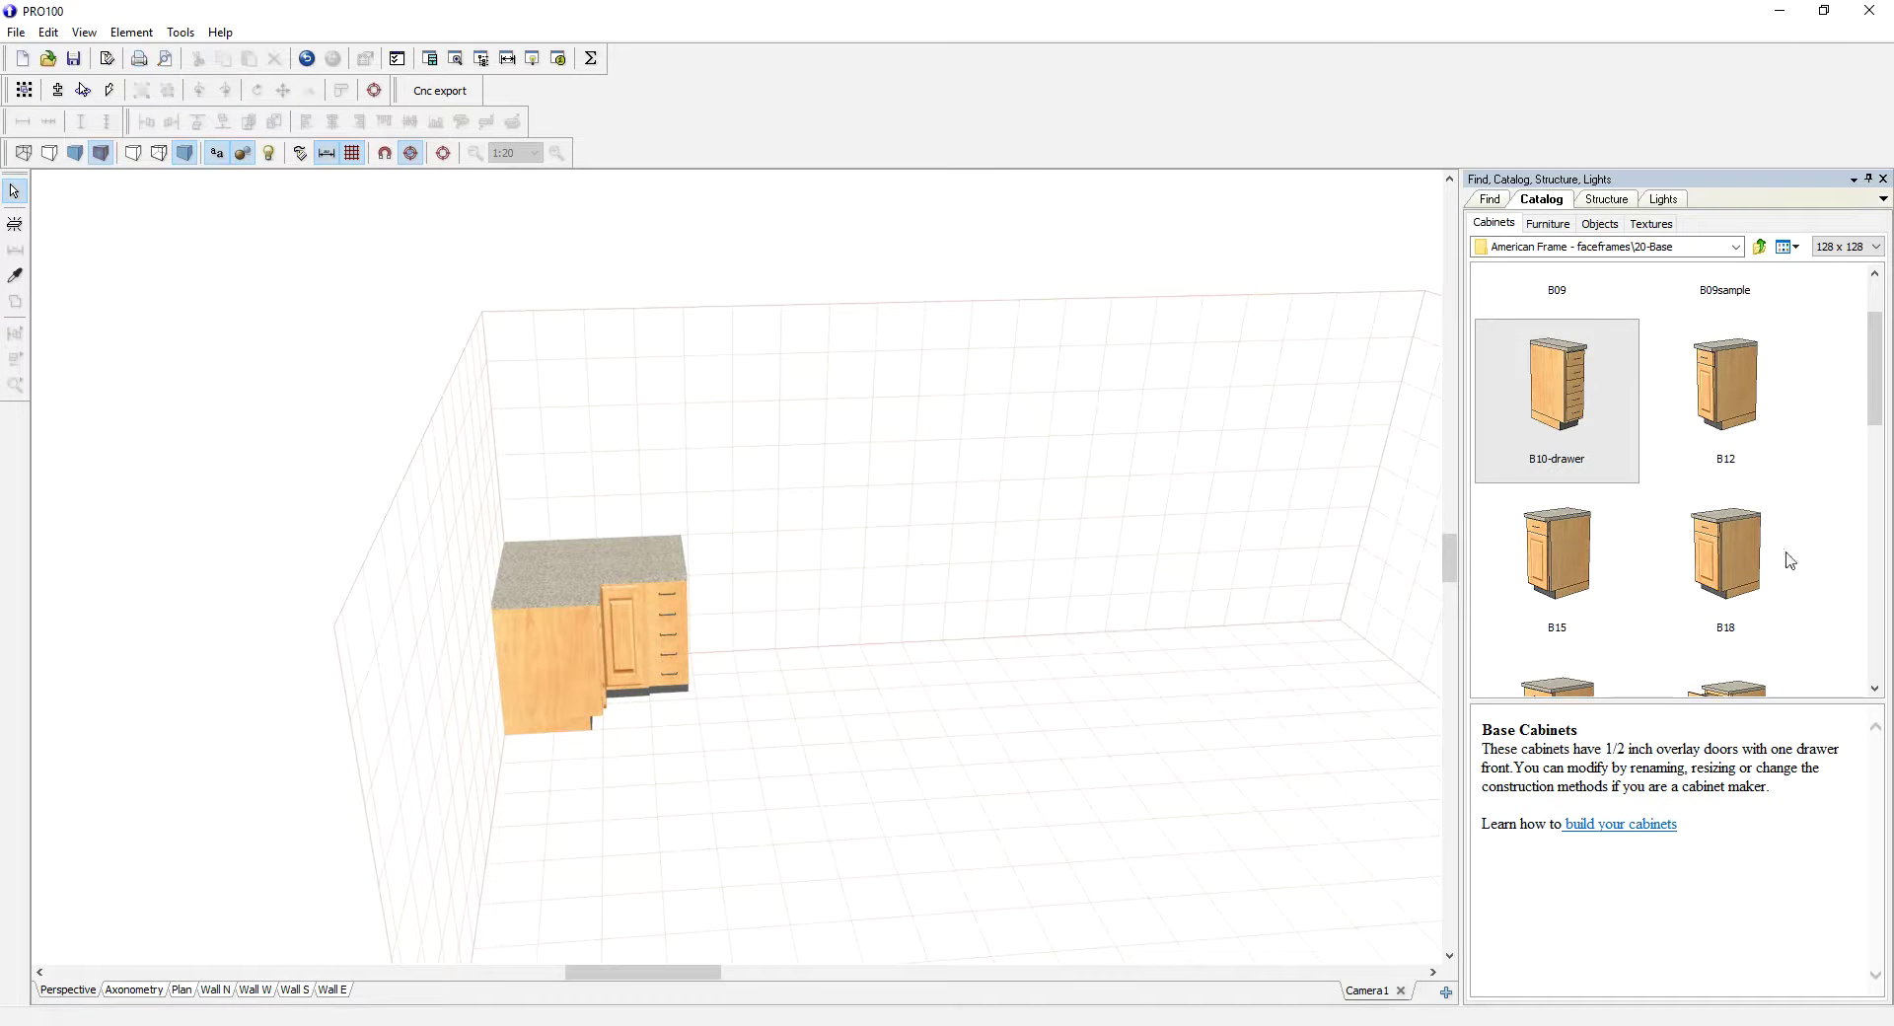
scroll(1776, 538, "down", 2)
scroll(1776, 538, "down", 2)
left_click_drag(1552, 541, 846, 584)
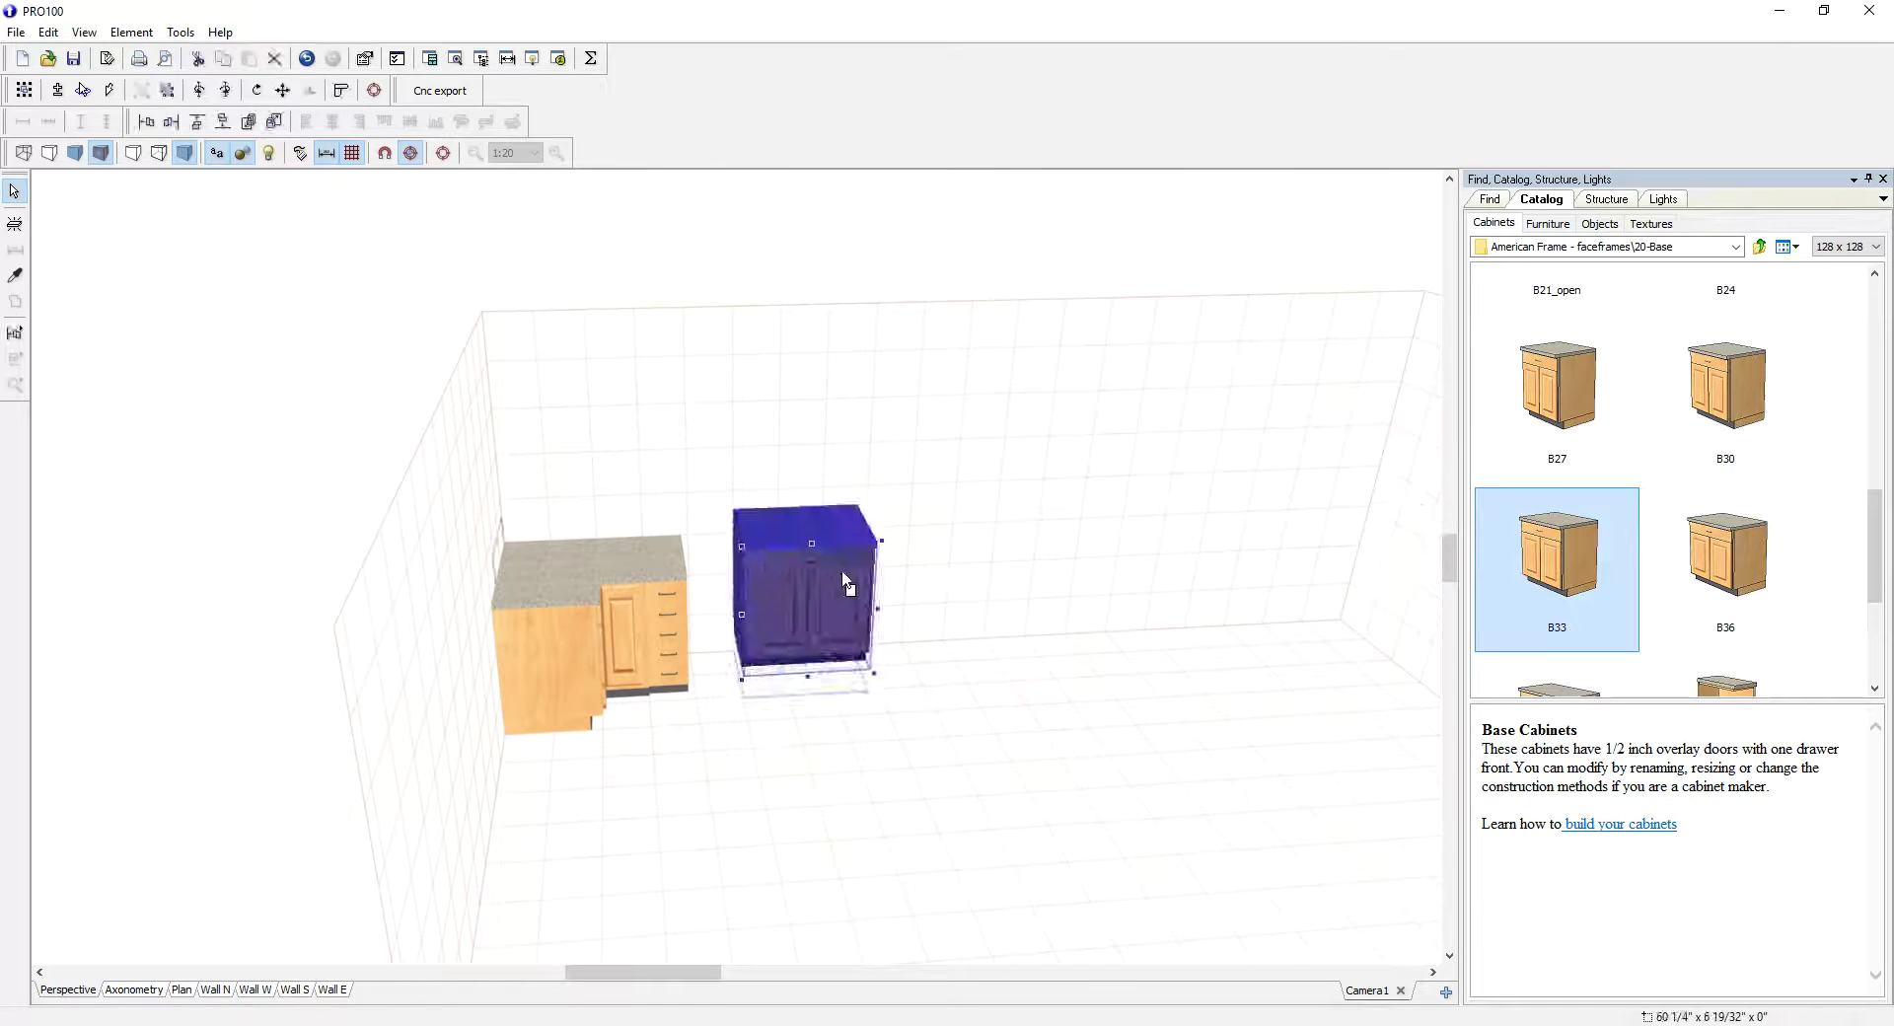
right_click_drag(1048, 642, 791, 671)
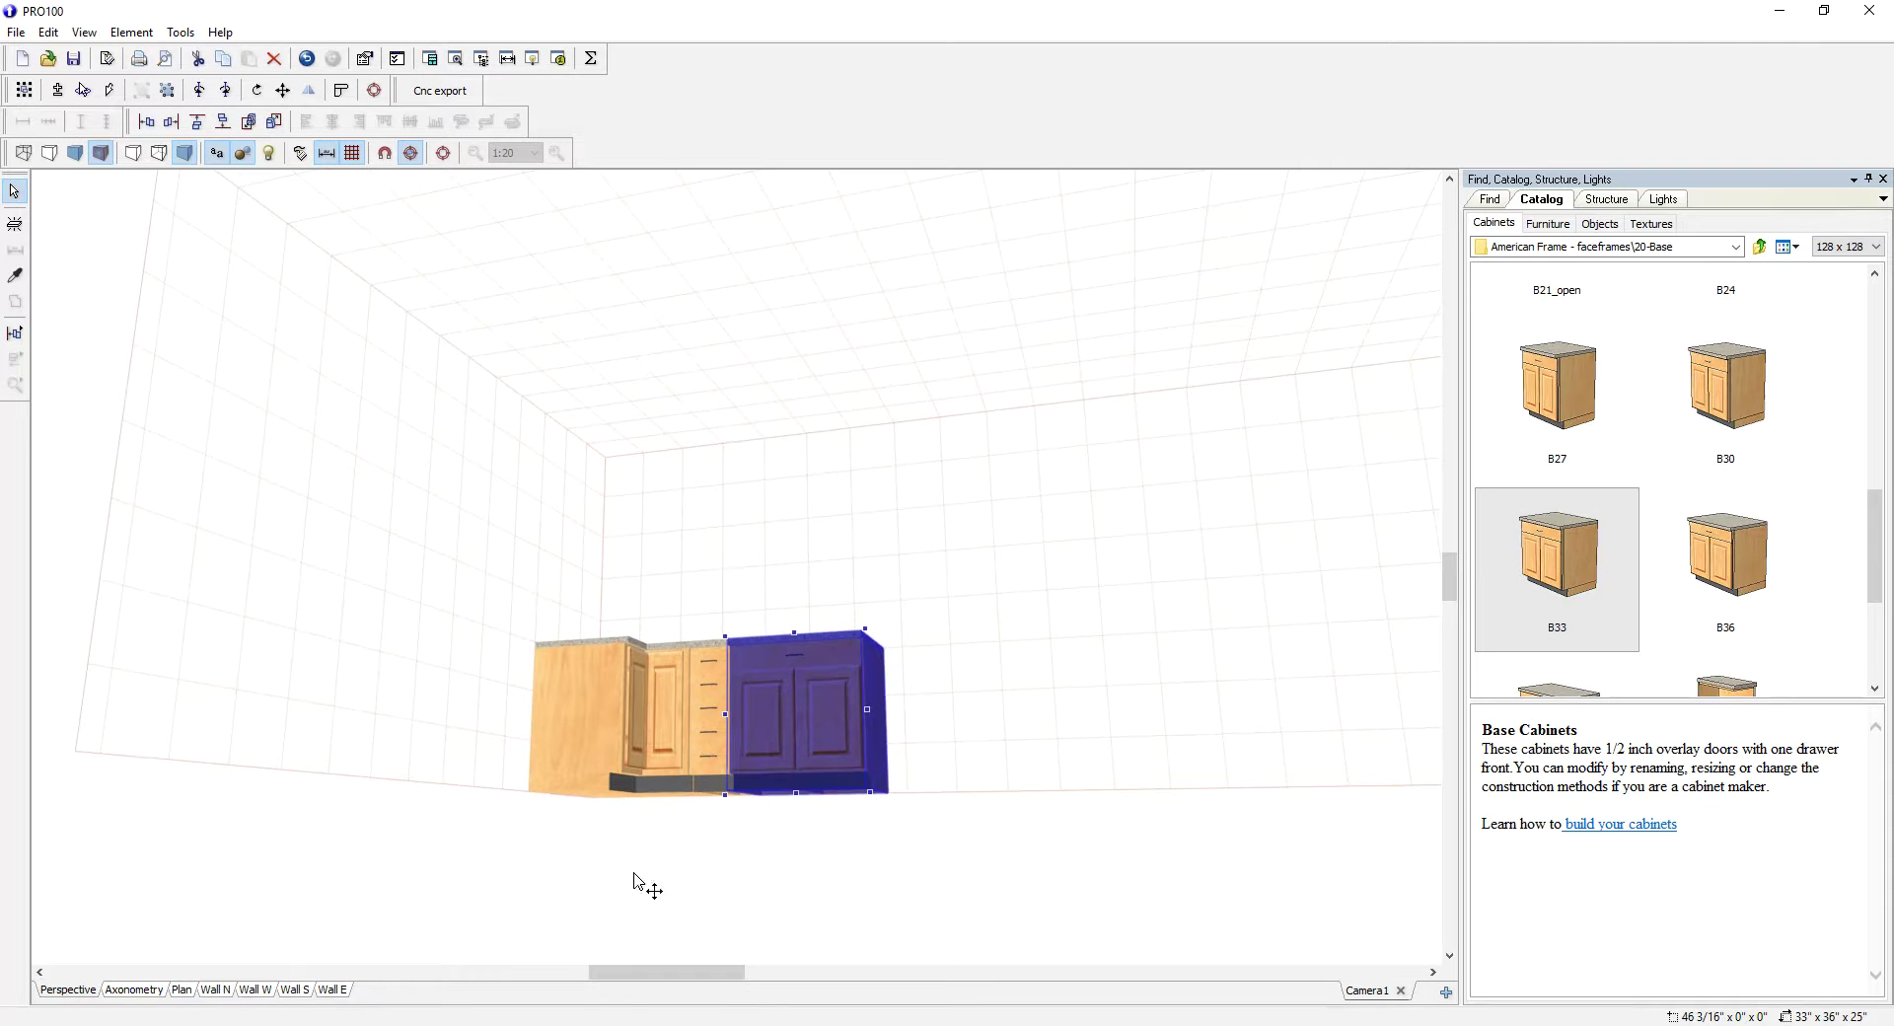
left_click(953, 856)
right_click_drag(952, 856, 1082, 900)
scroll(1086, 893, "up", 6)
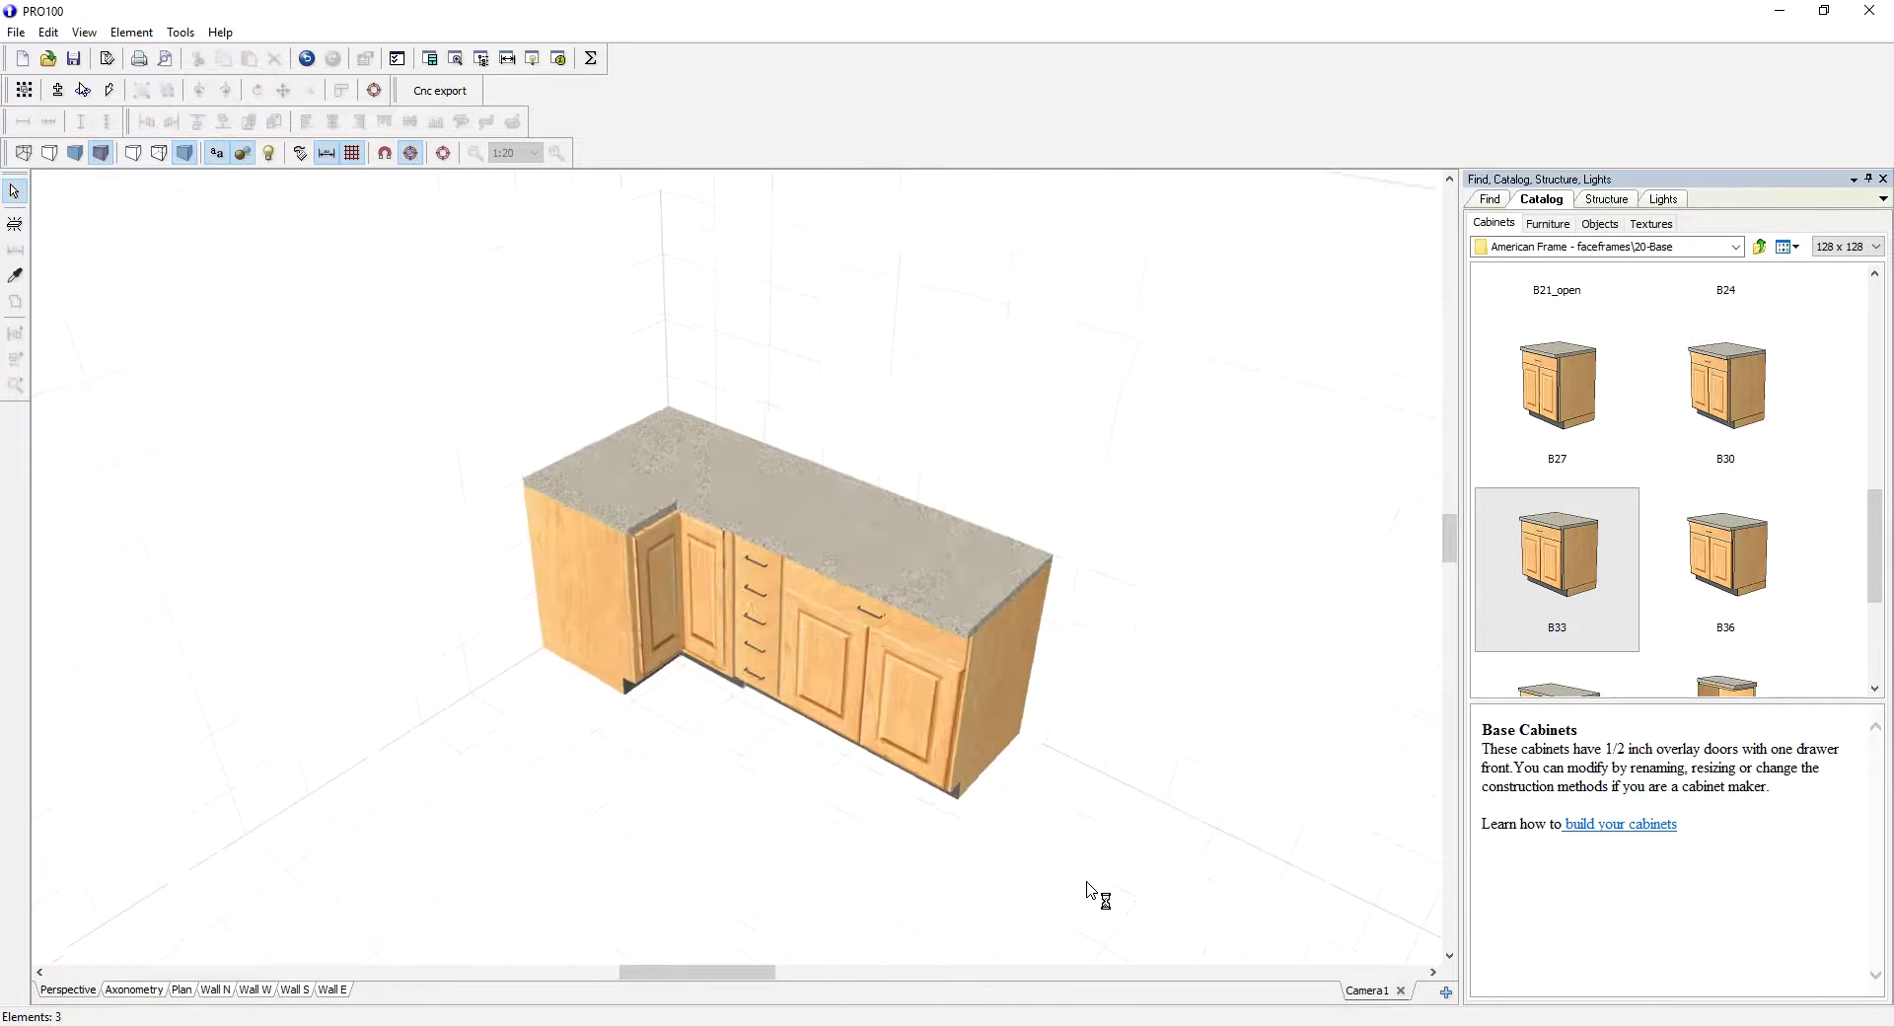
scroll(1378, 928, "down", 5)
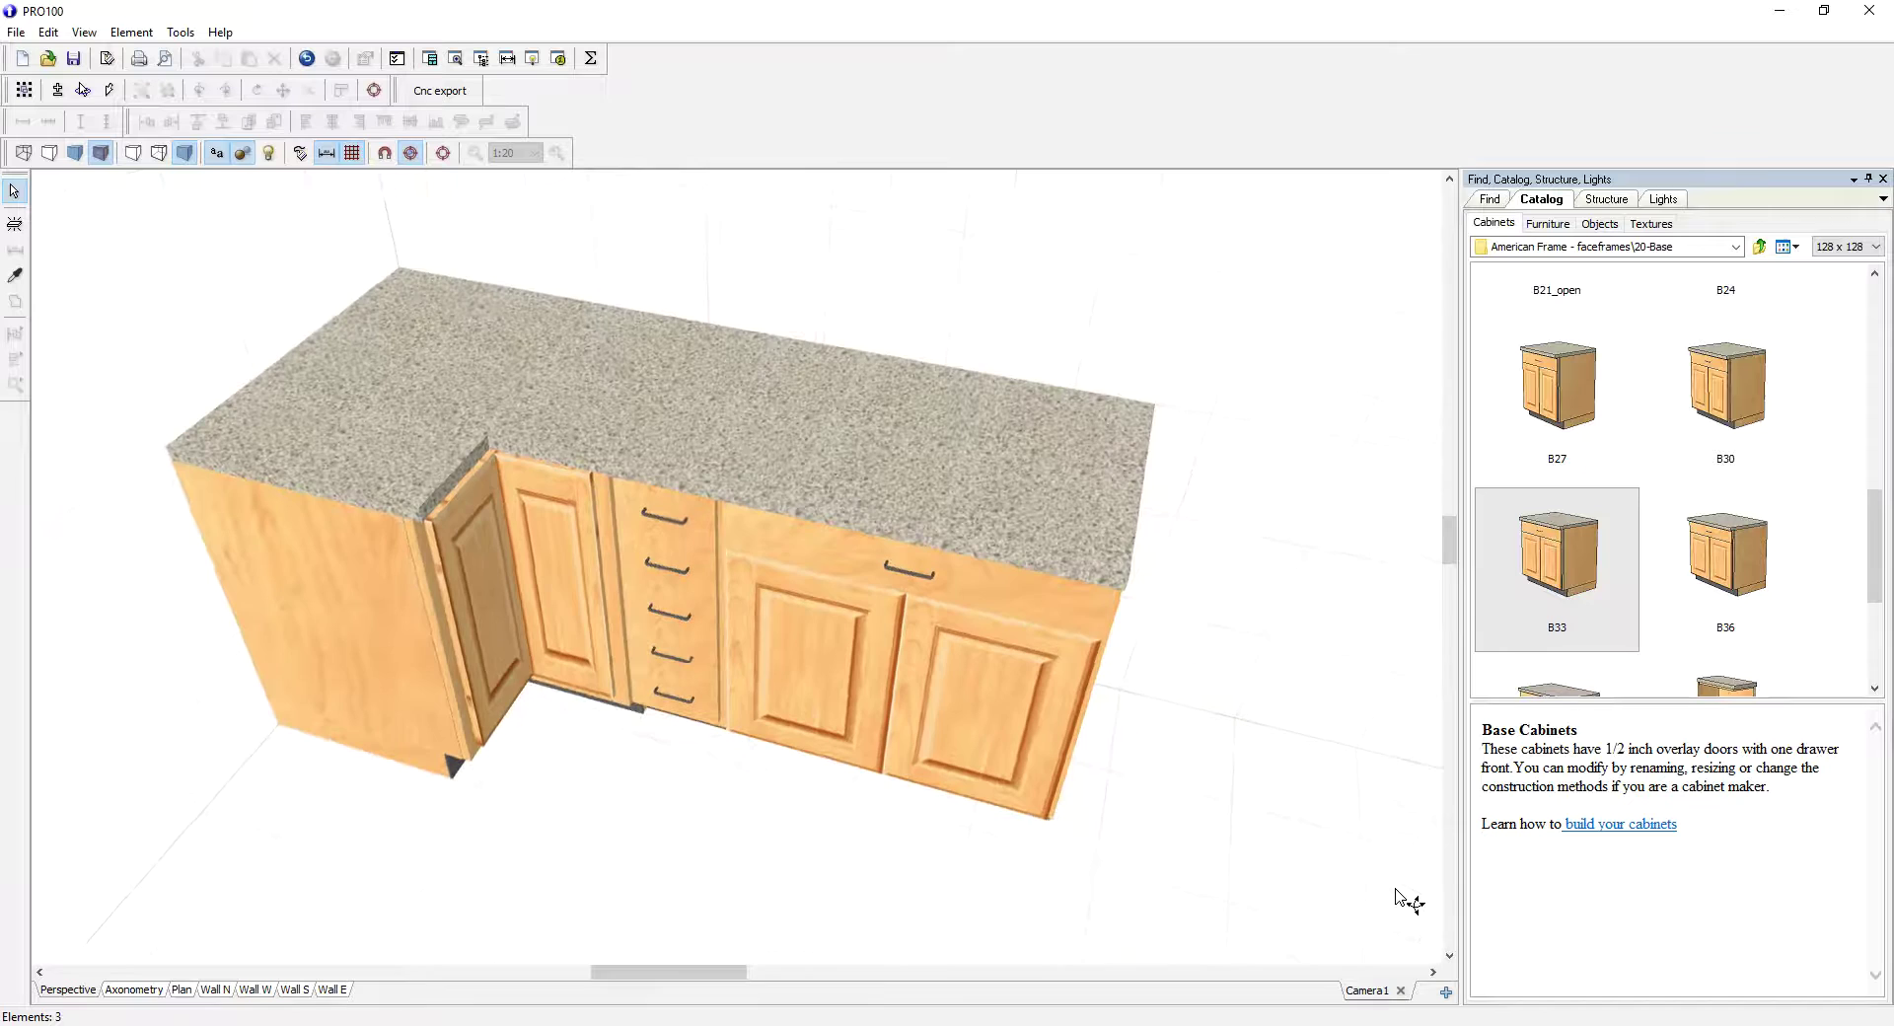
right_click_drag(1250, 762, 1287, 695)
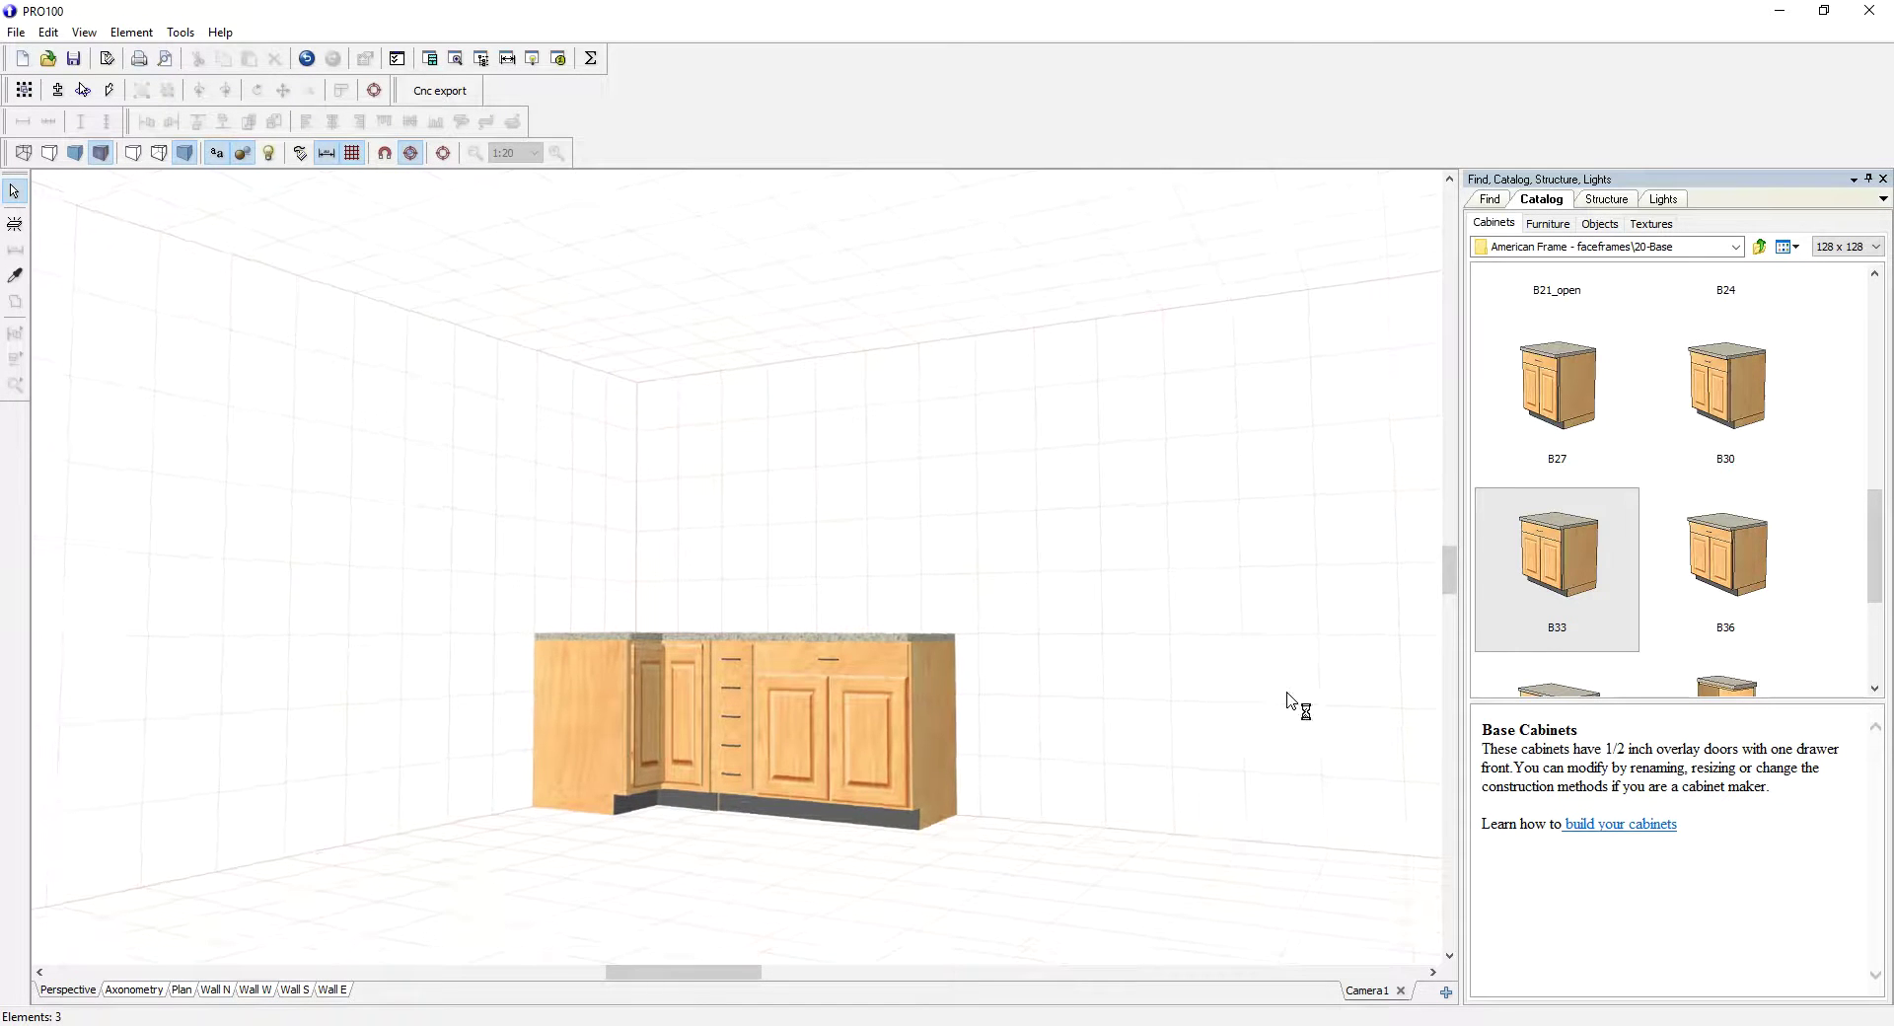
left_click_drag(1447, 577, 1448, 597)
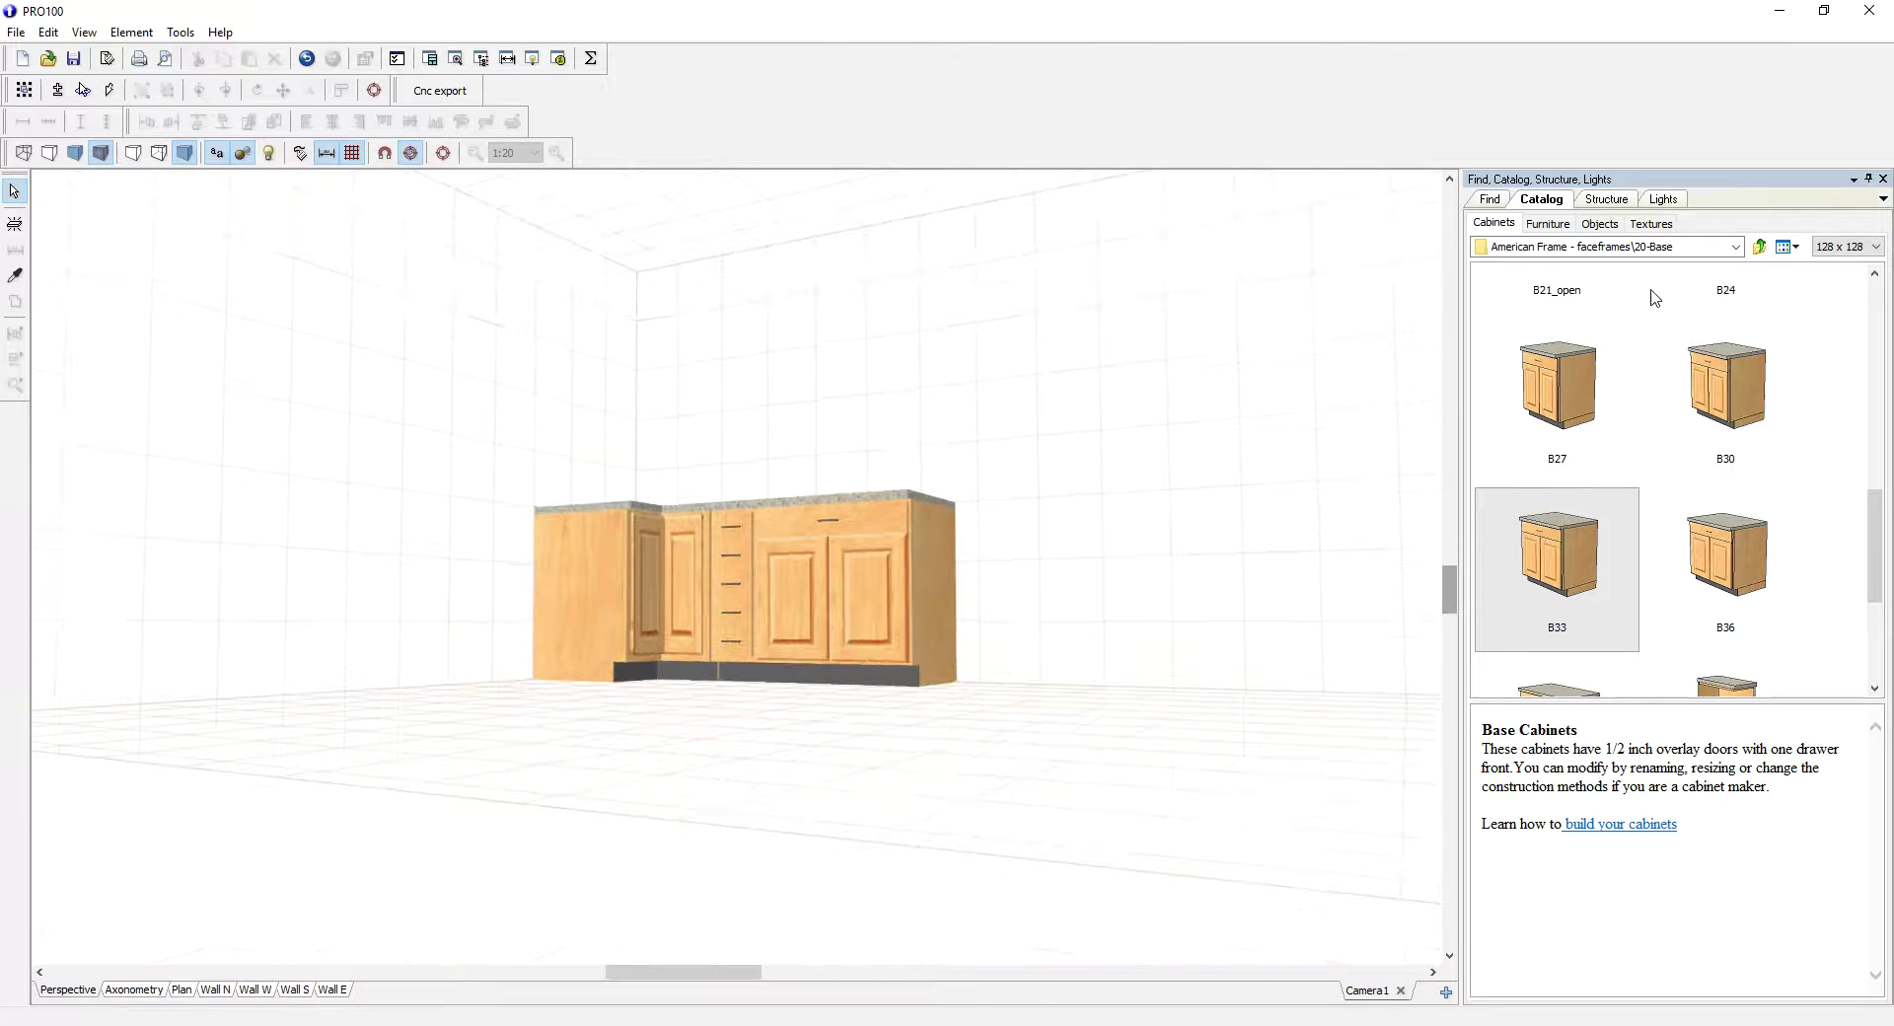
Step: Show the Textures catalog and open the tutorial-doorstyles folder using the arrow keys
left_click(1651, 223)
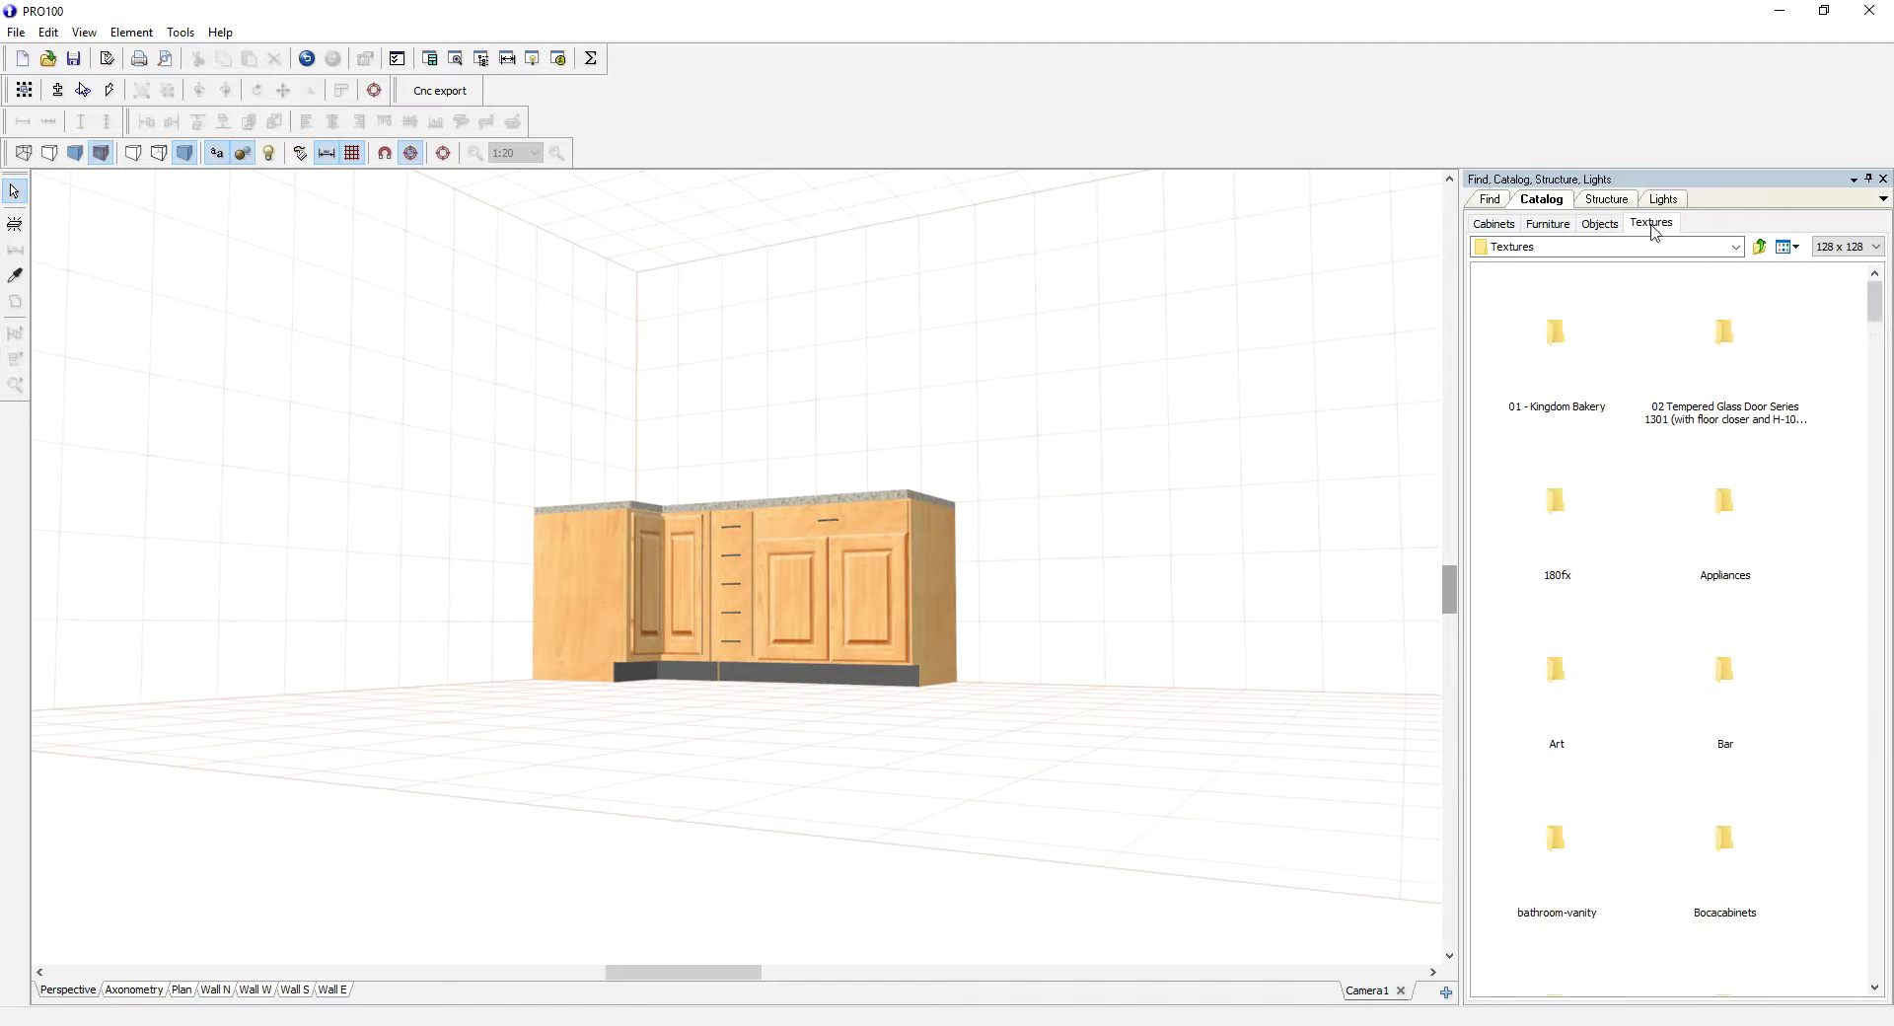
left_click_drag(1875, 312, 1864, 453)
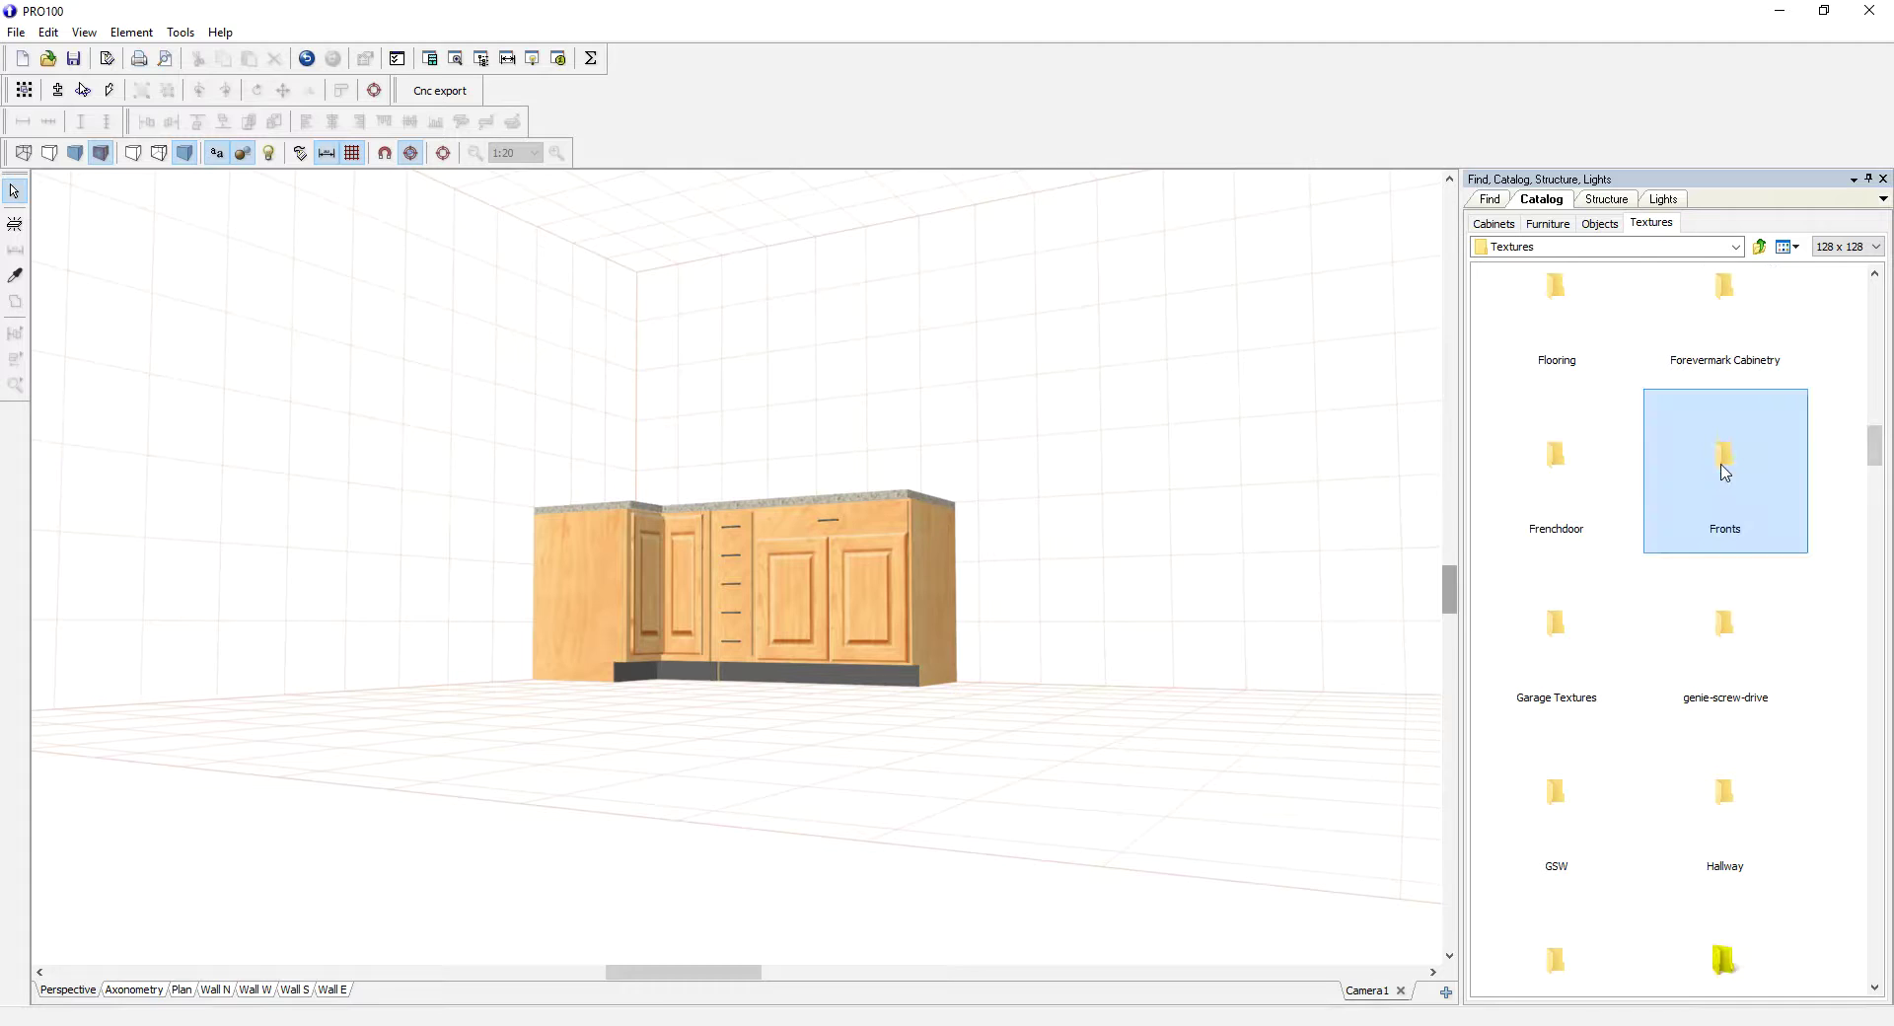
scroll(1724, 480, "down", 5)
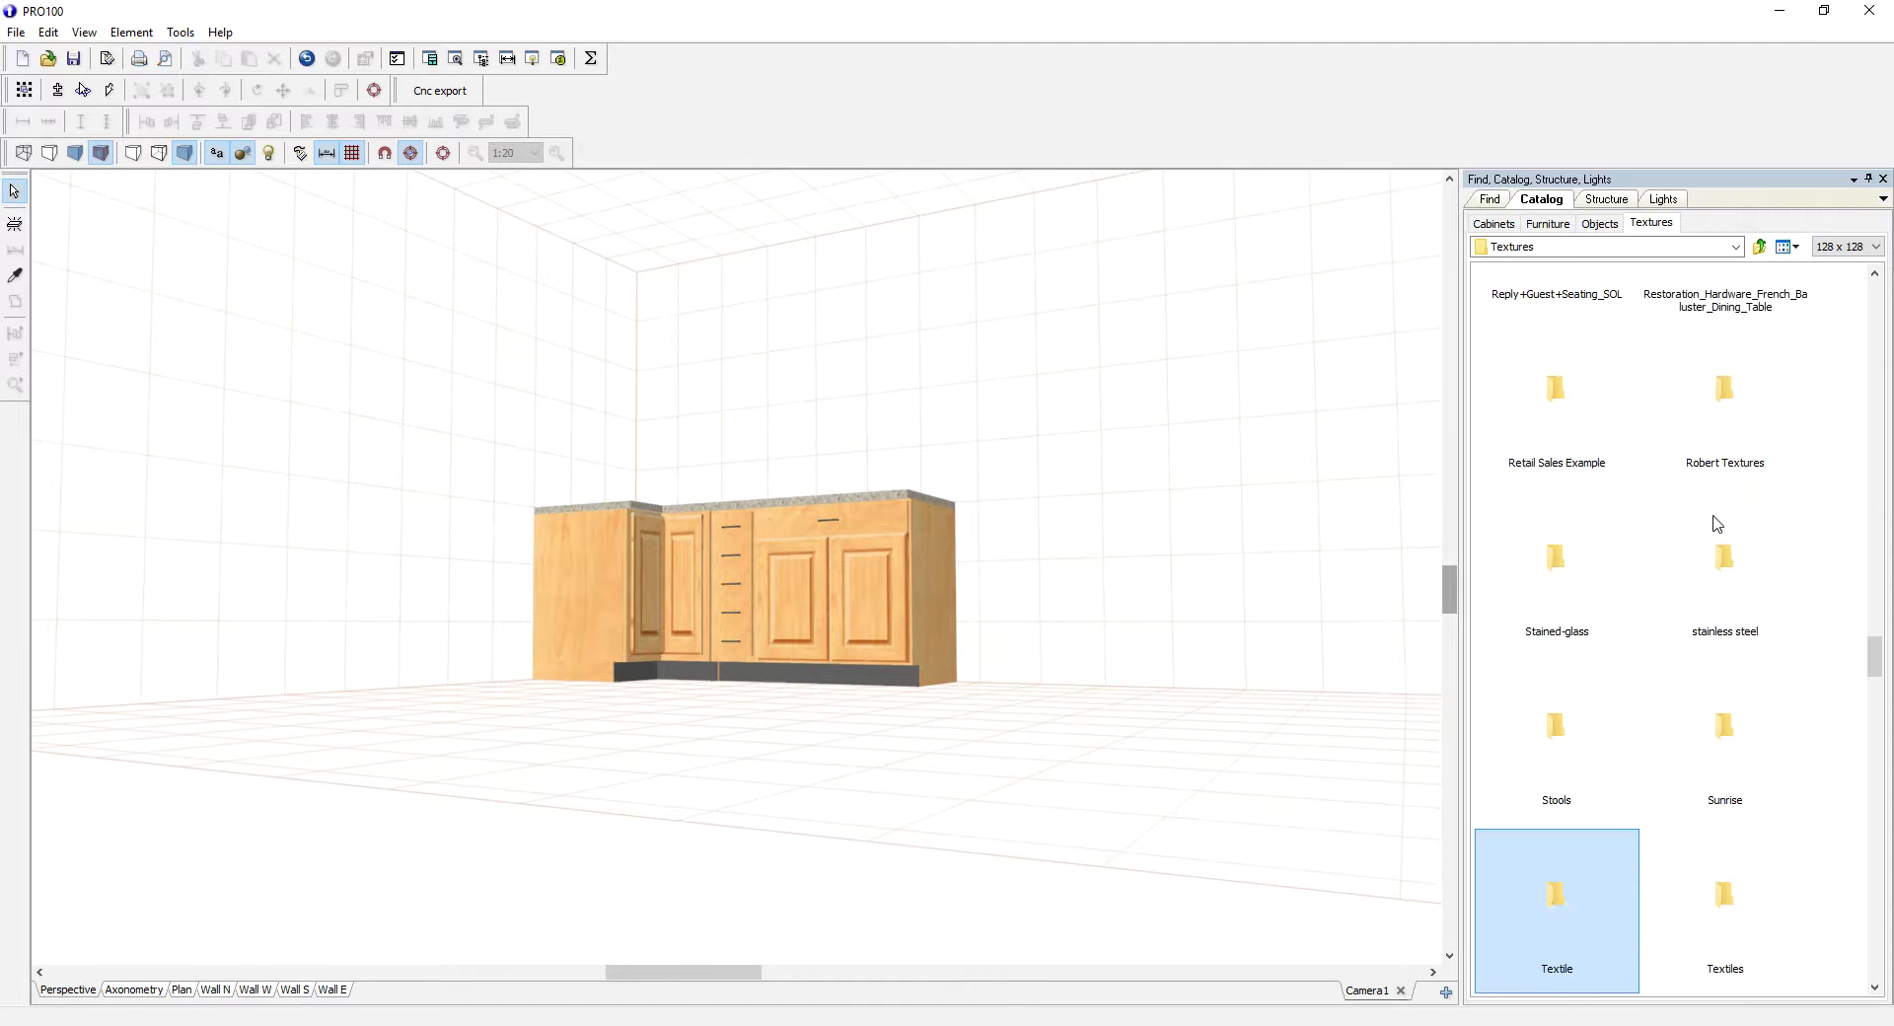
key("Down")
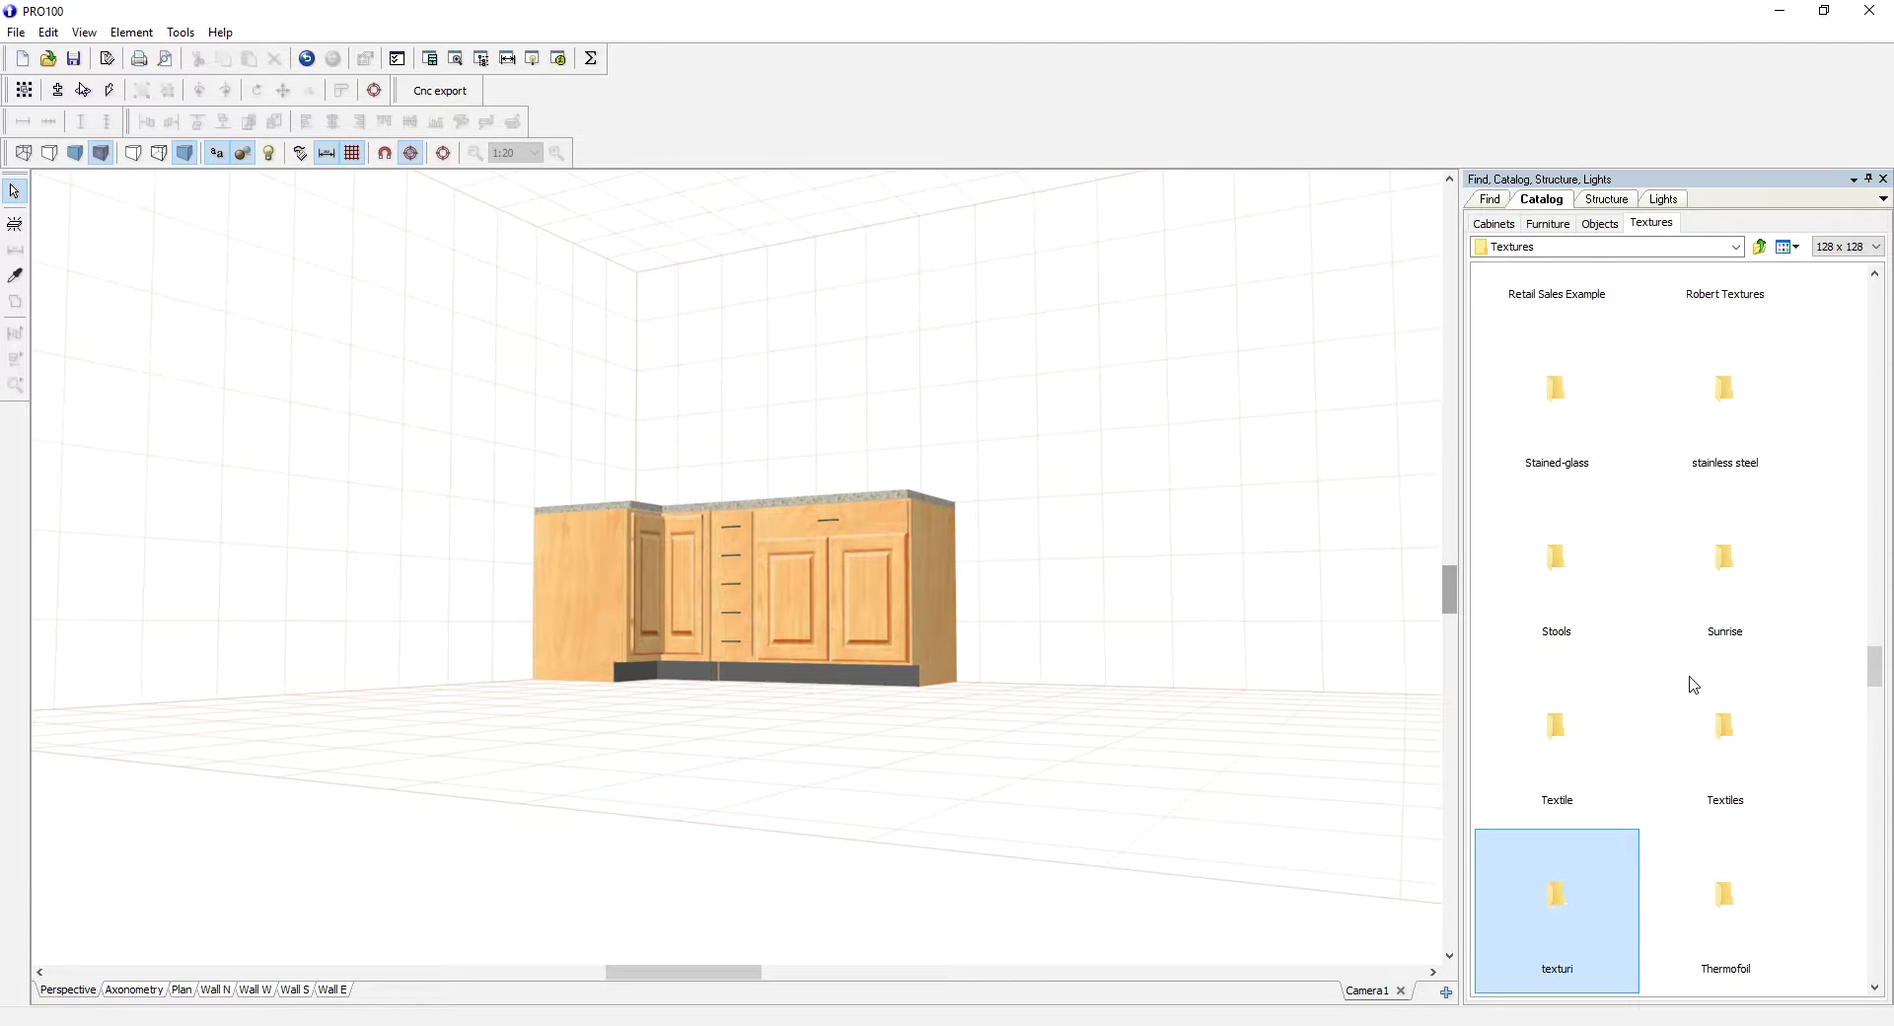
key("Right")
key("Right")
key("Right")
key("Right")
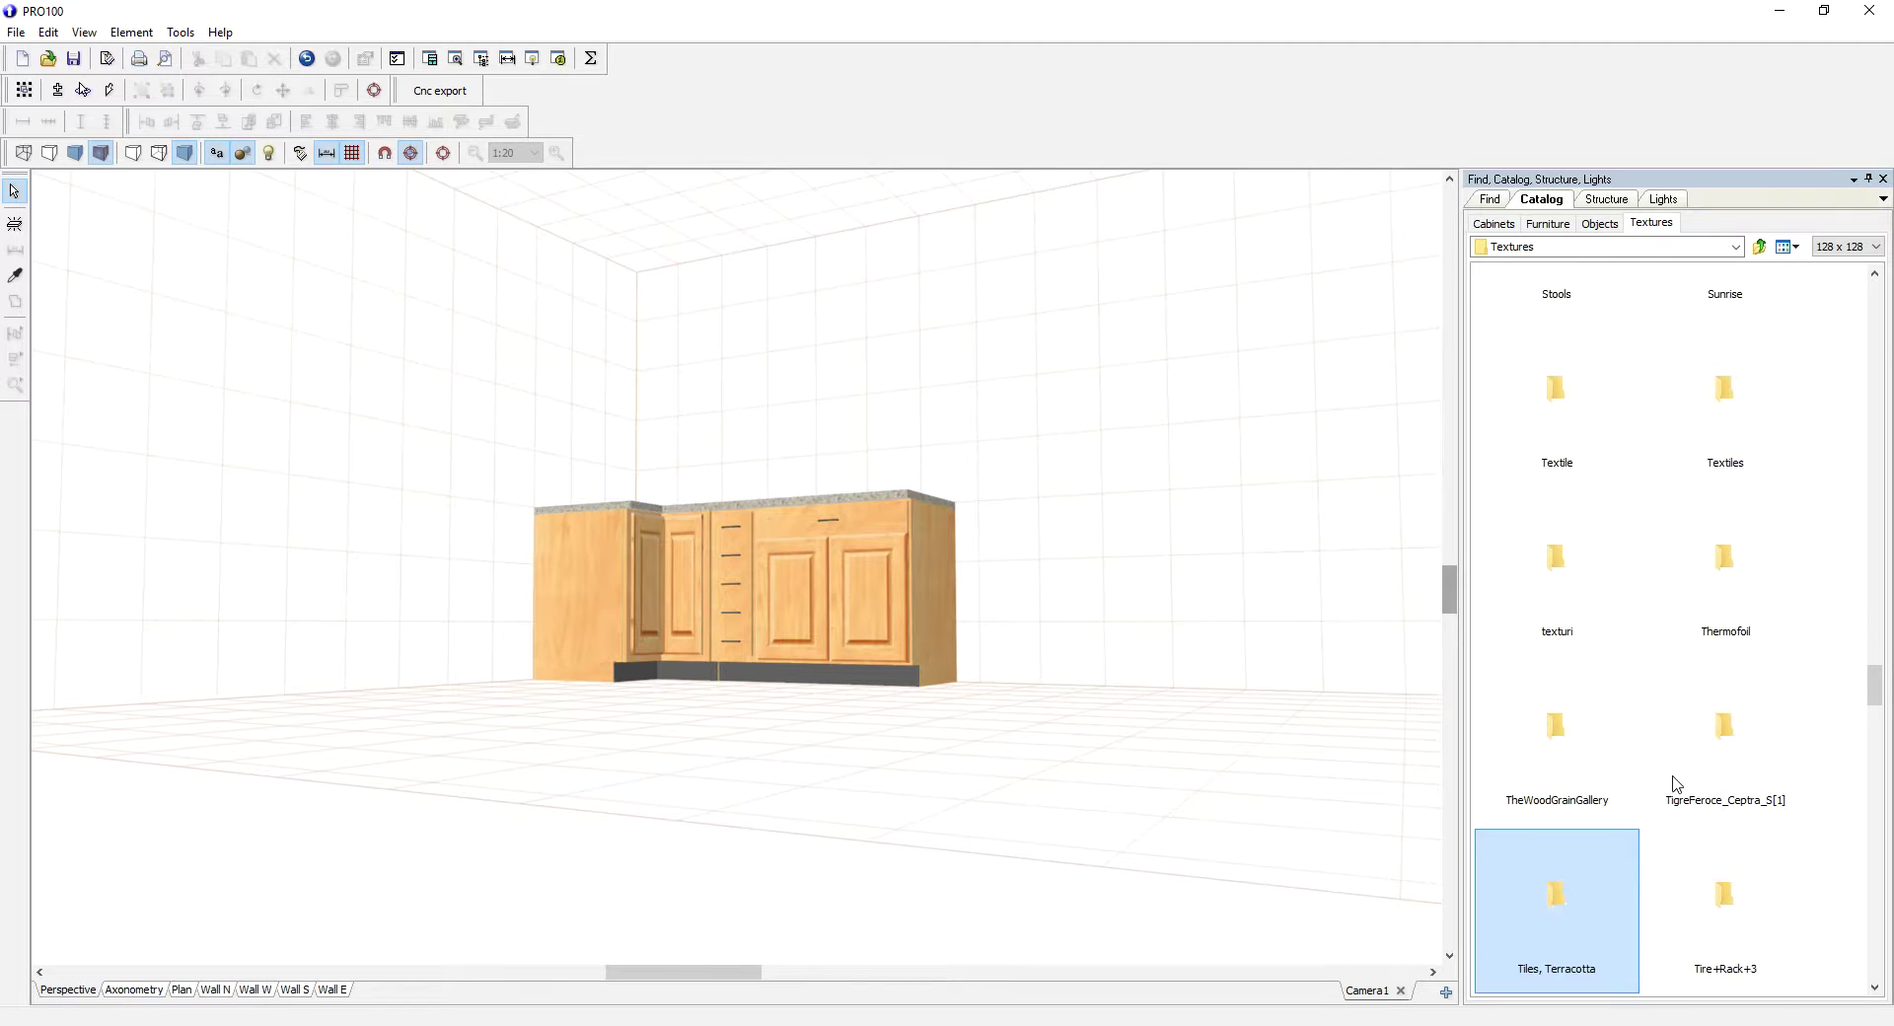
key("Right")
key("Right")
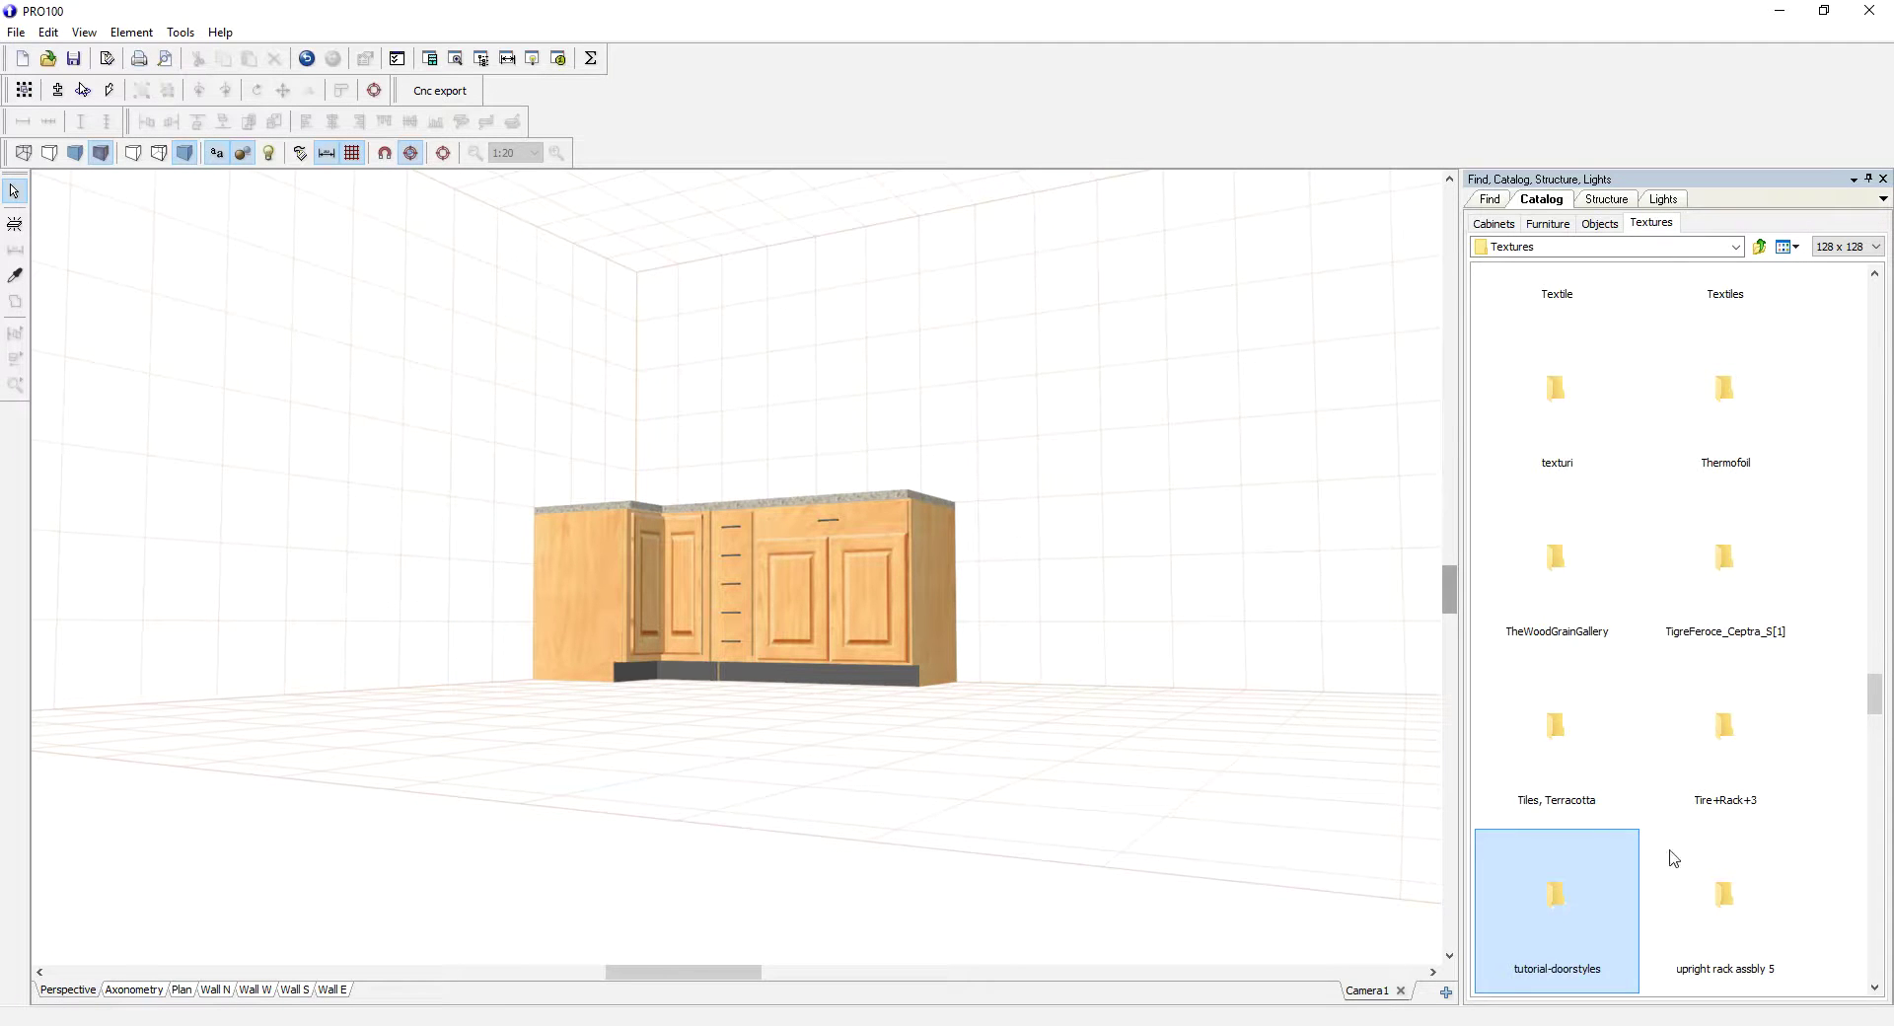
key("Return")
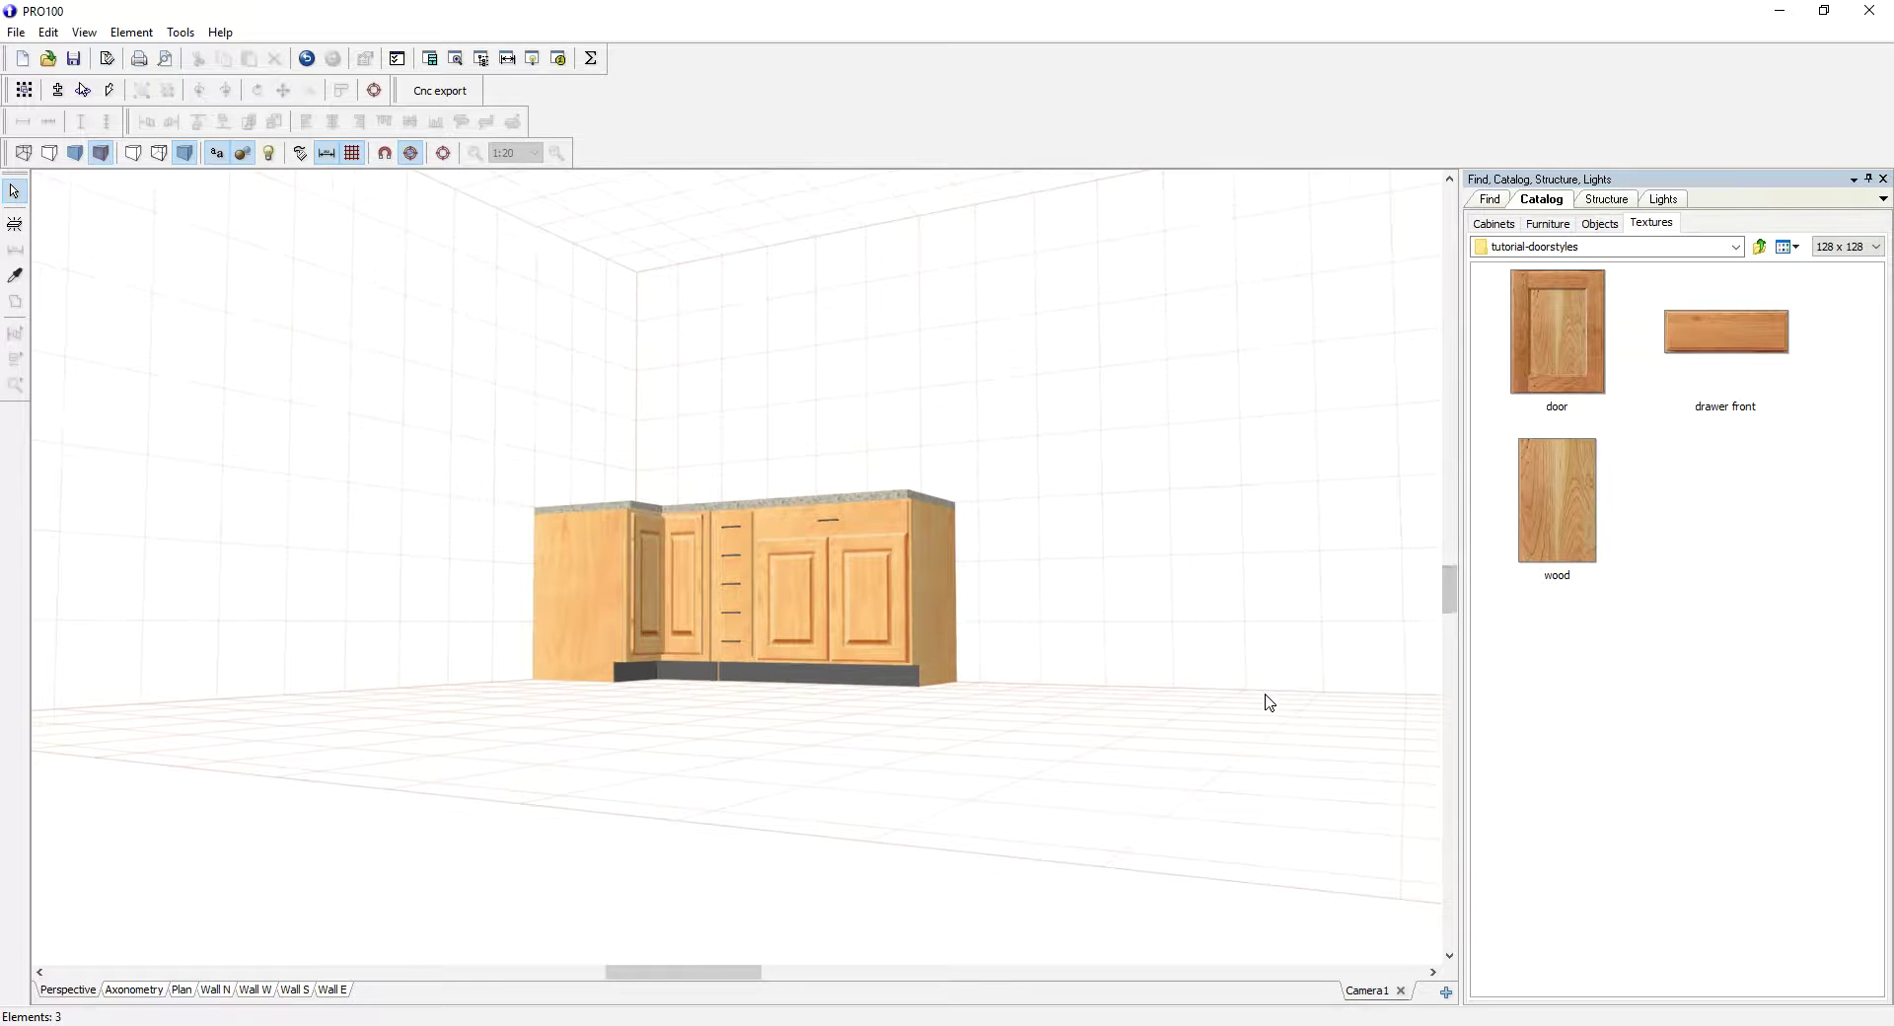
Step: Apply the wood texture to the cabinet carcasses
middle_click_drag(1264, 701, 1234, 718)
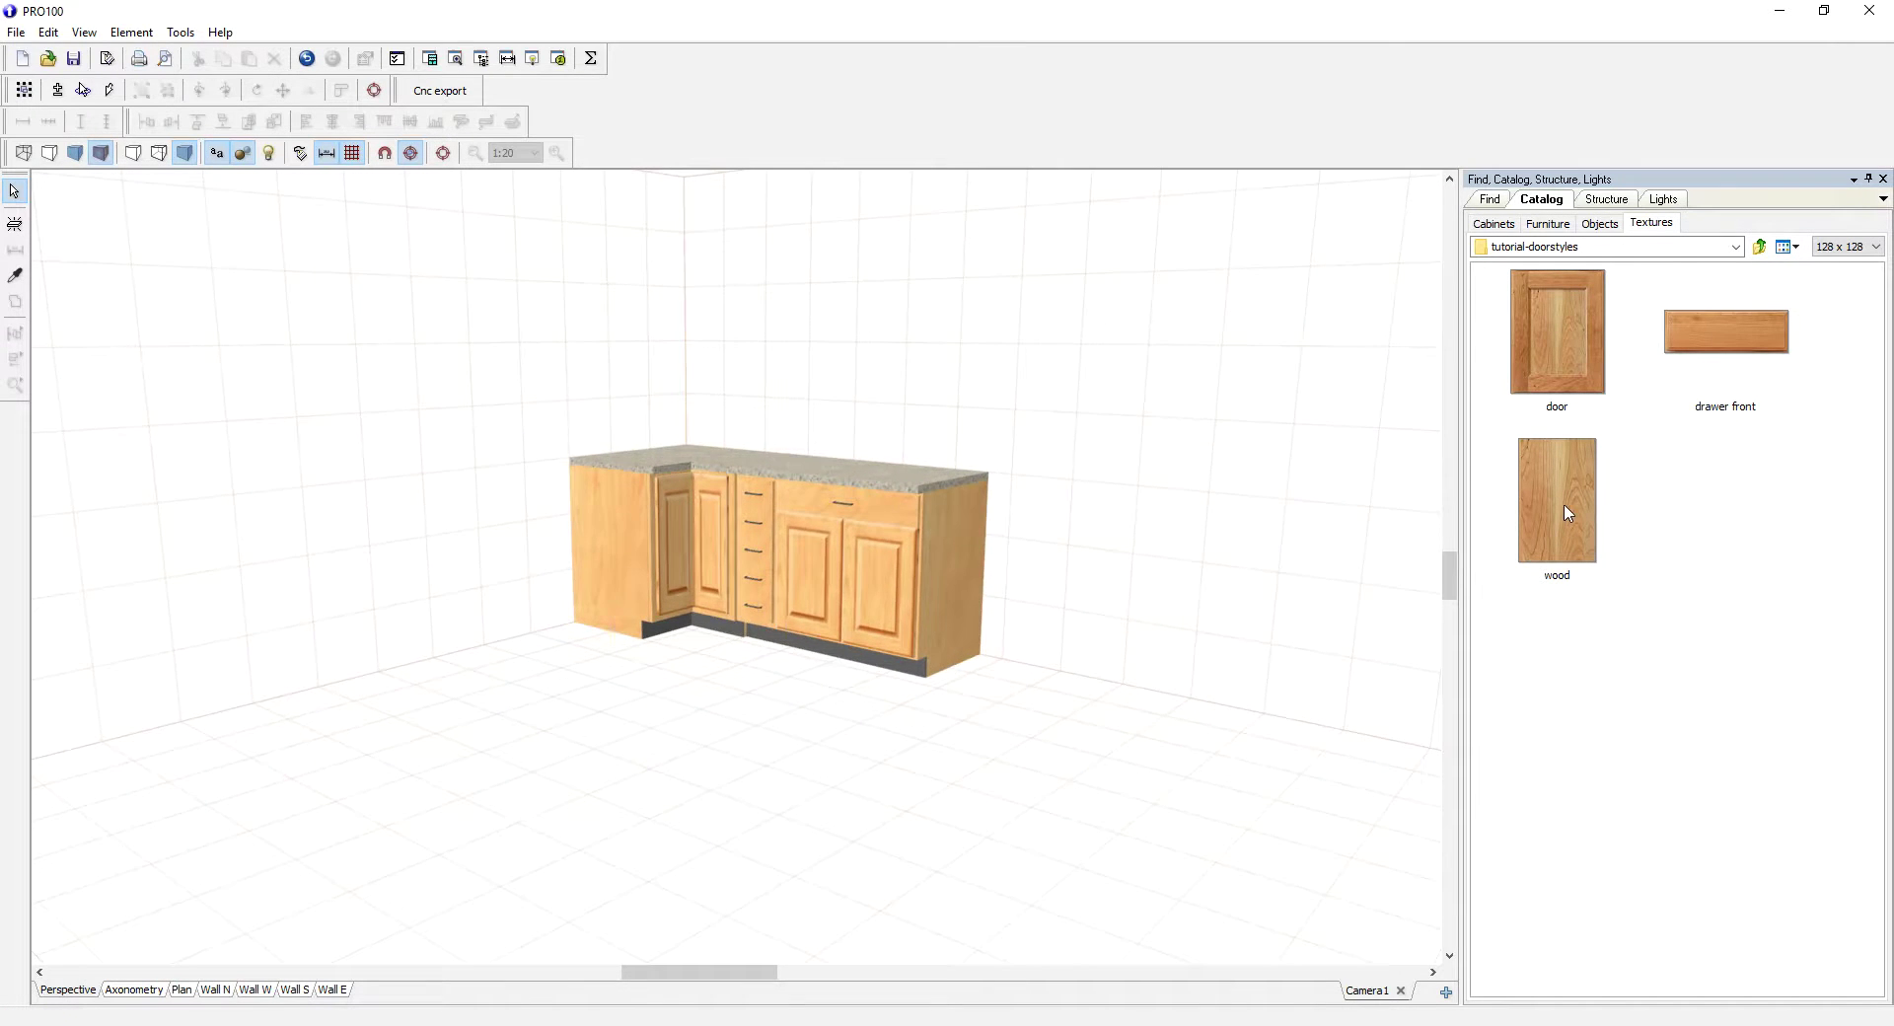
scroll(1201, 664, "up", 2)
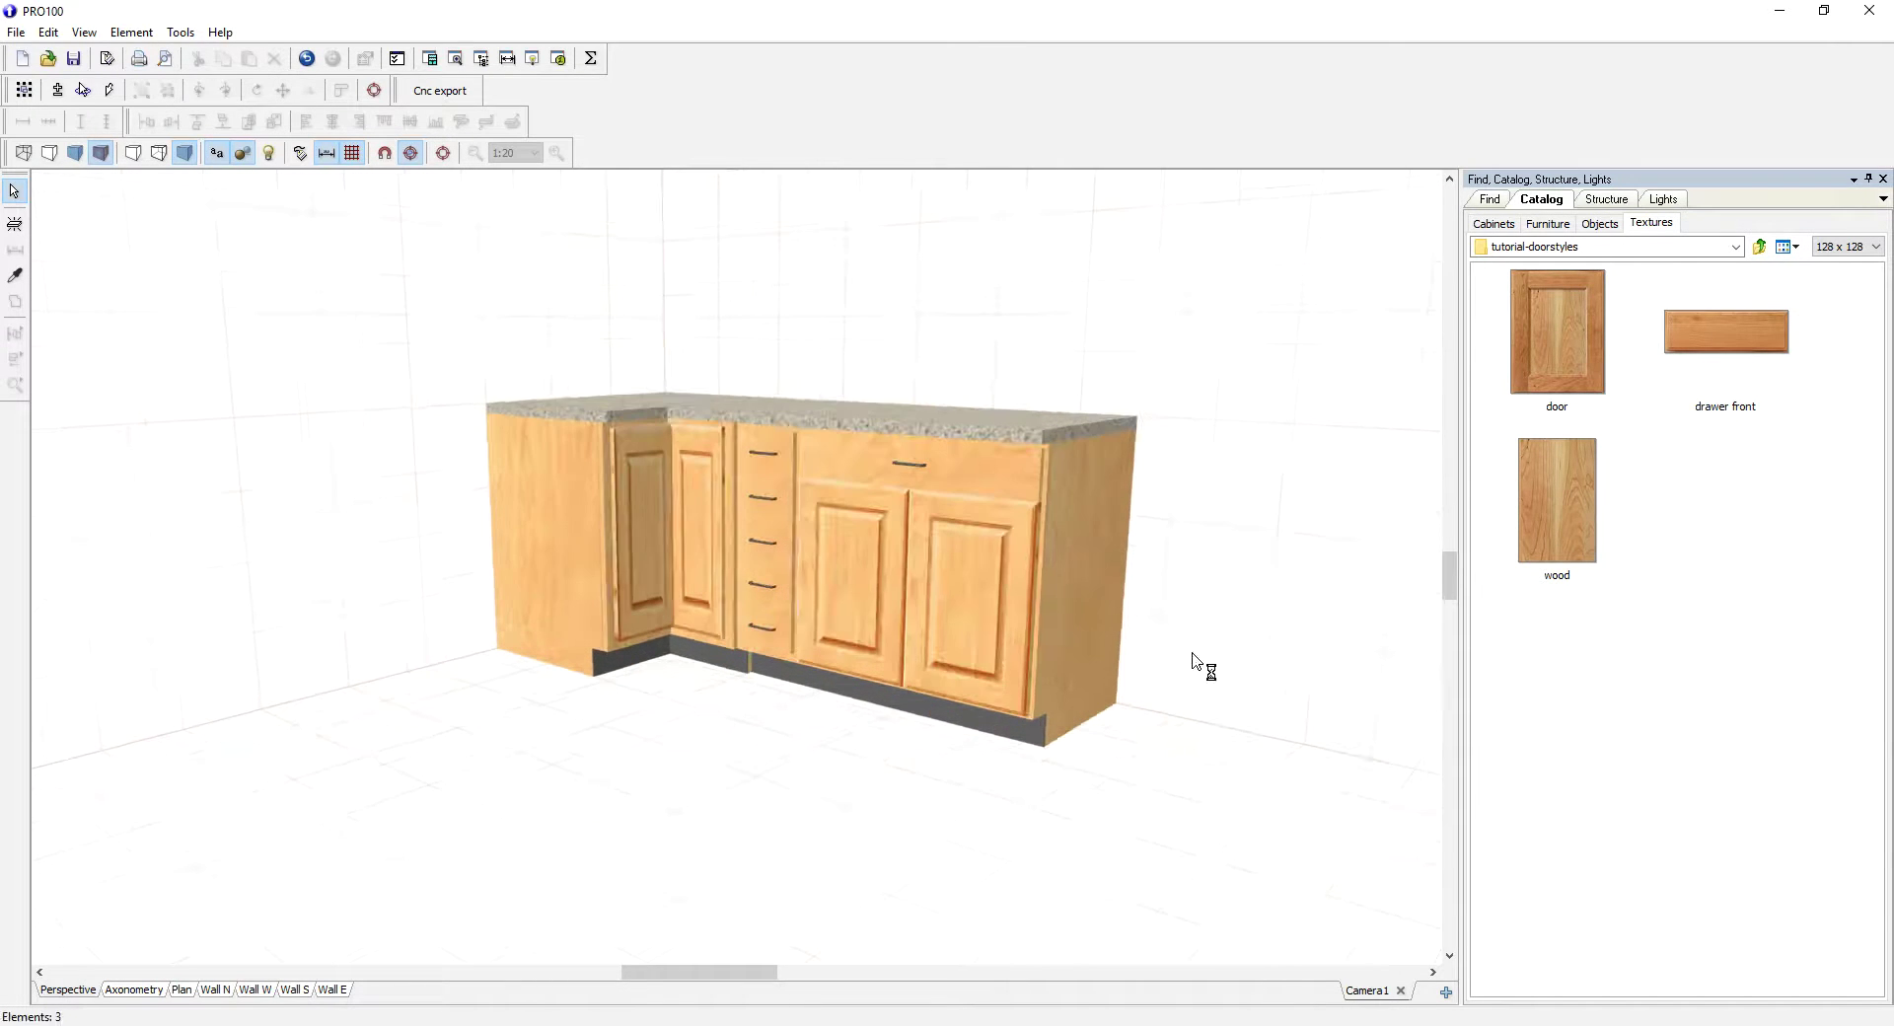
left_click(1552, 519)
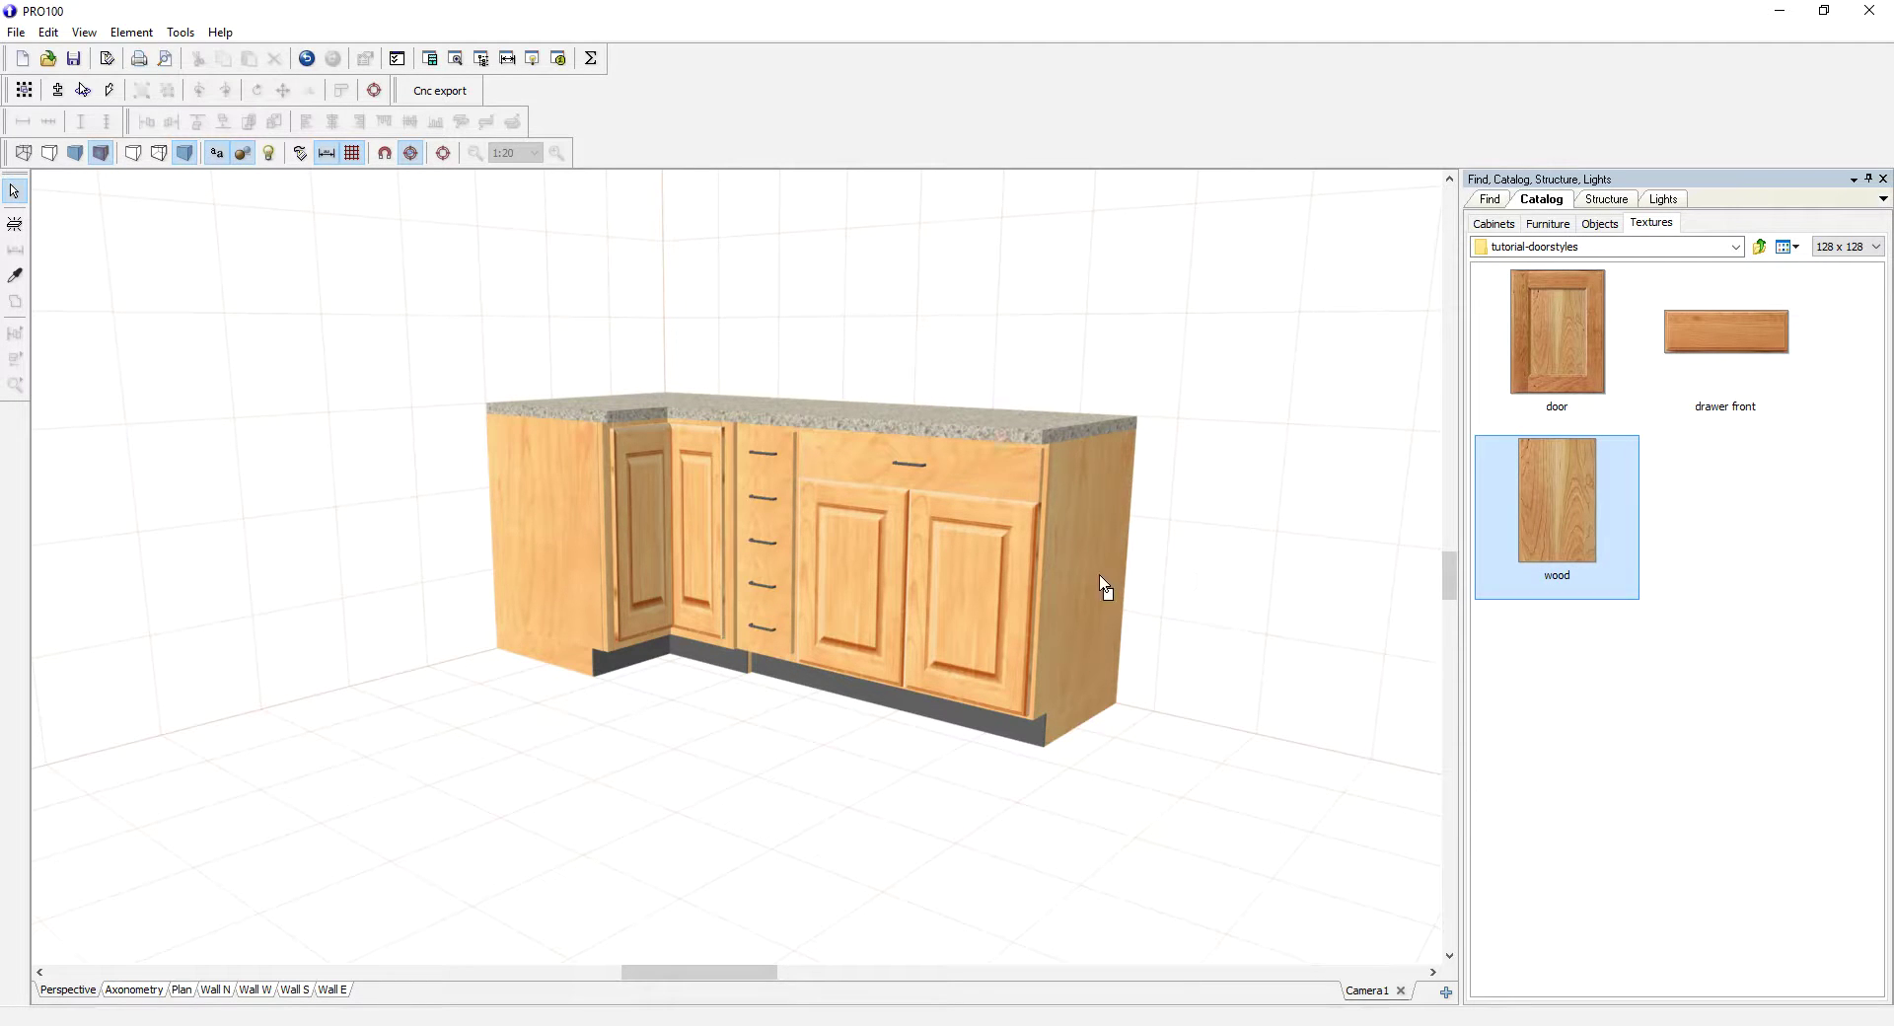
left_click_drag(1103, 584, 1105, 587)
middle_click_drag(1105, 586, 1272, 570)
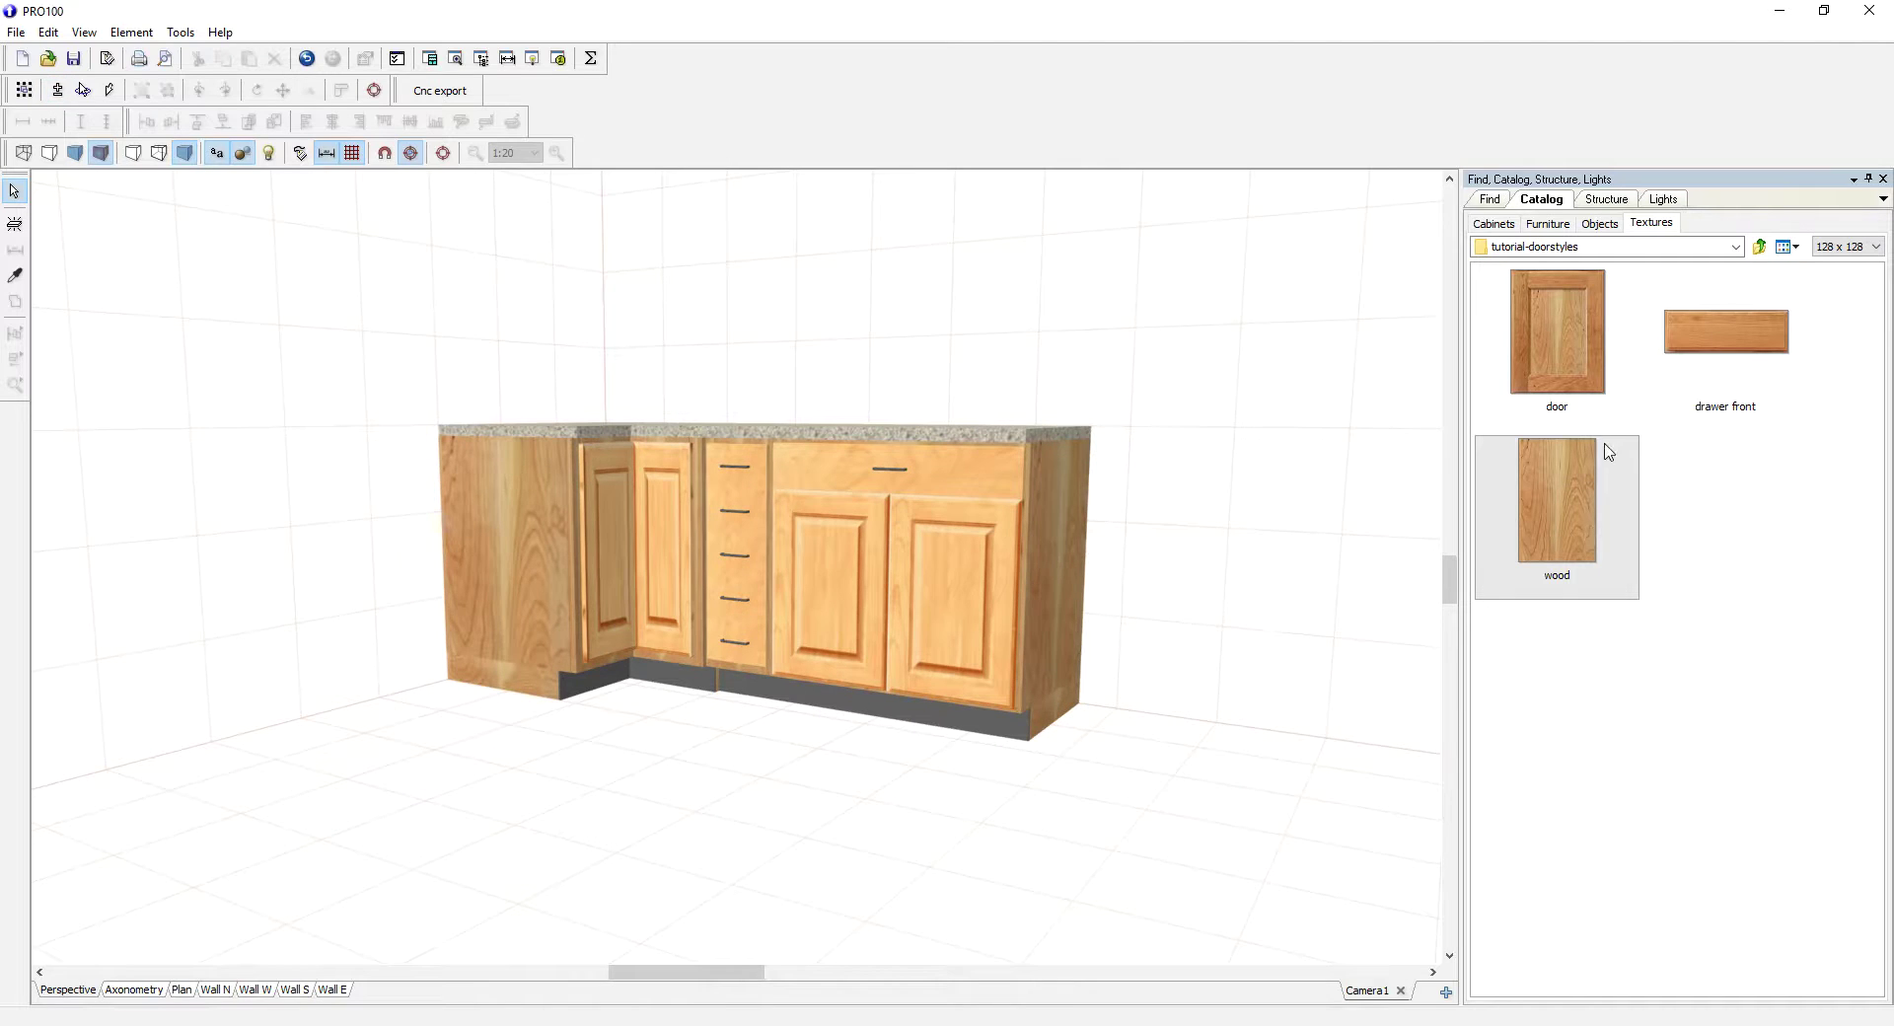
Step: Apply the door image to the cabinet doors and the drawer-front image to the drawers
left_click_drag(1580, 400, 1123, 595)
left_click_drag(974, 625, 974, 625)
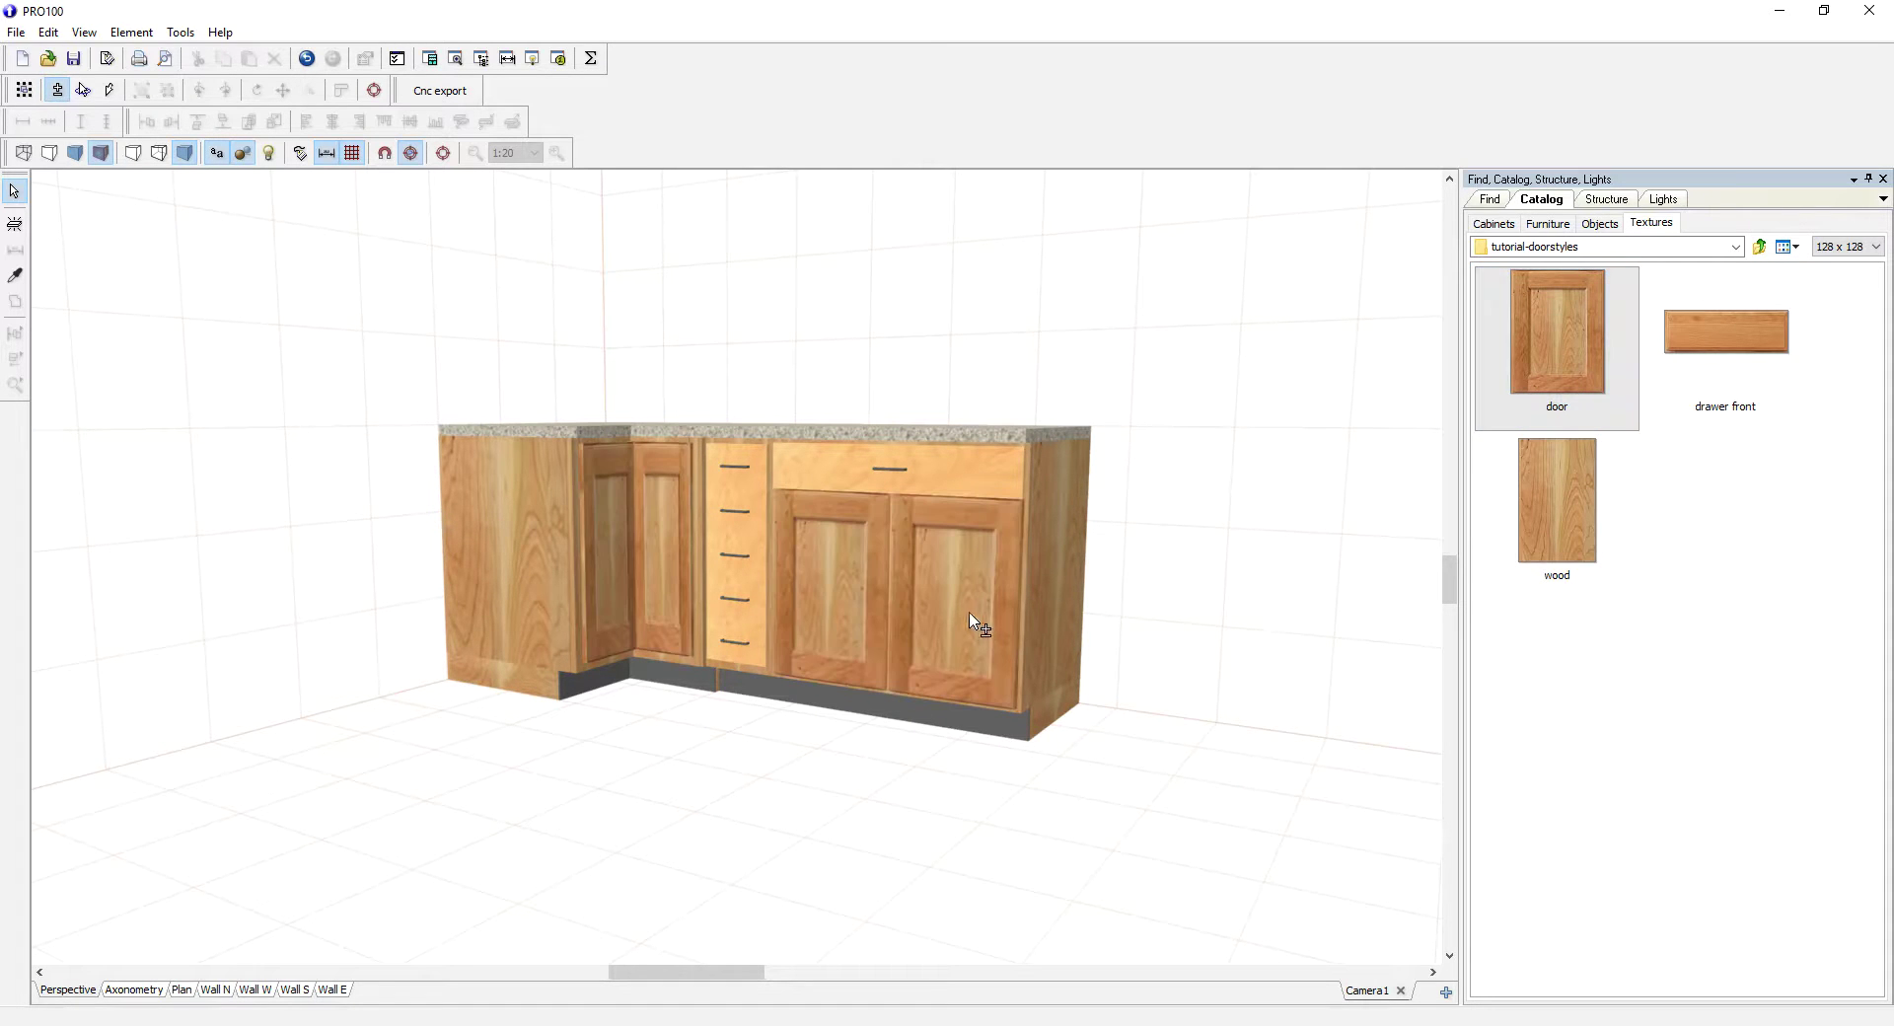
left_click_drag(1697, 350, 1017, 479)
middle_click_drag(1100, 529, 1196, 764)
scroll(1187, 712, "up", 3)
Step: Select the B33 drawer box in the Structure tab and drag it outward to open it
left_click(1065, 479)
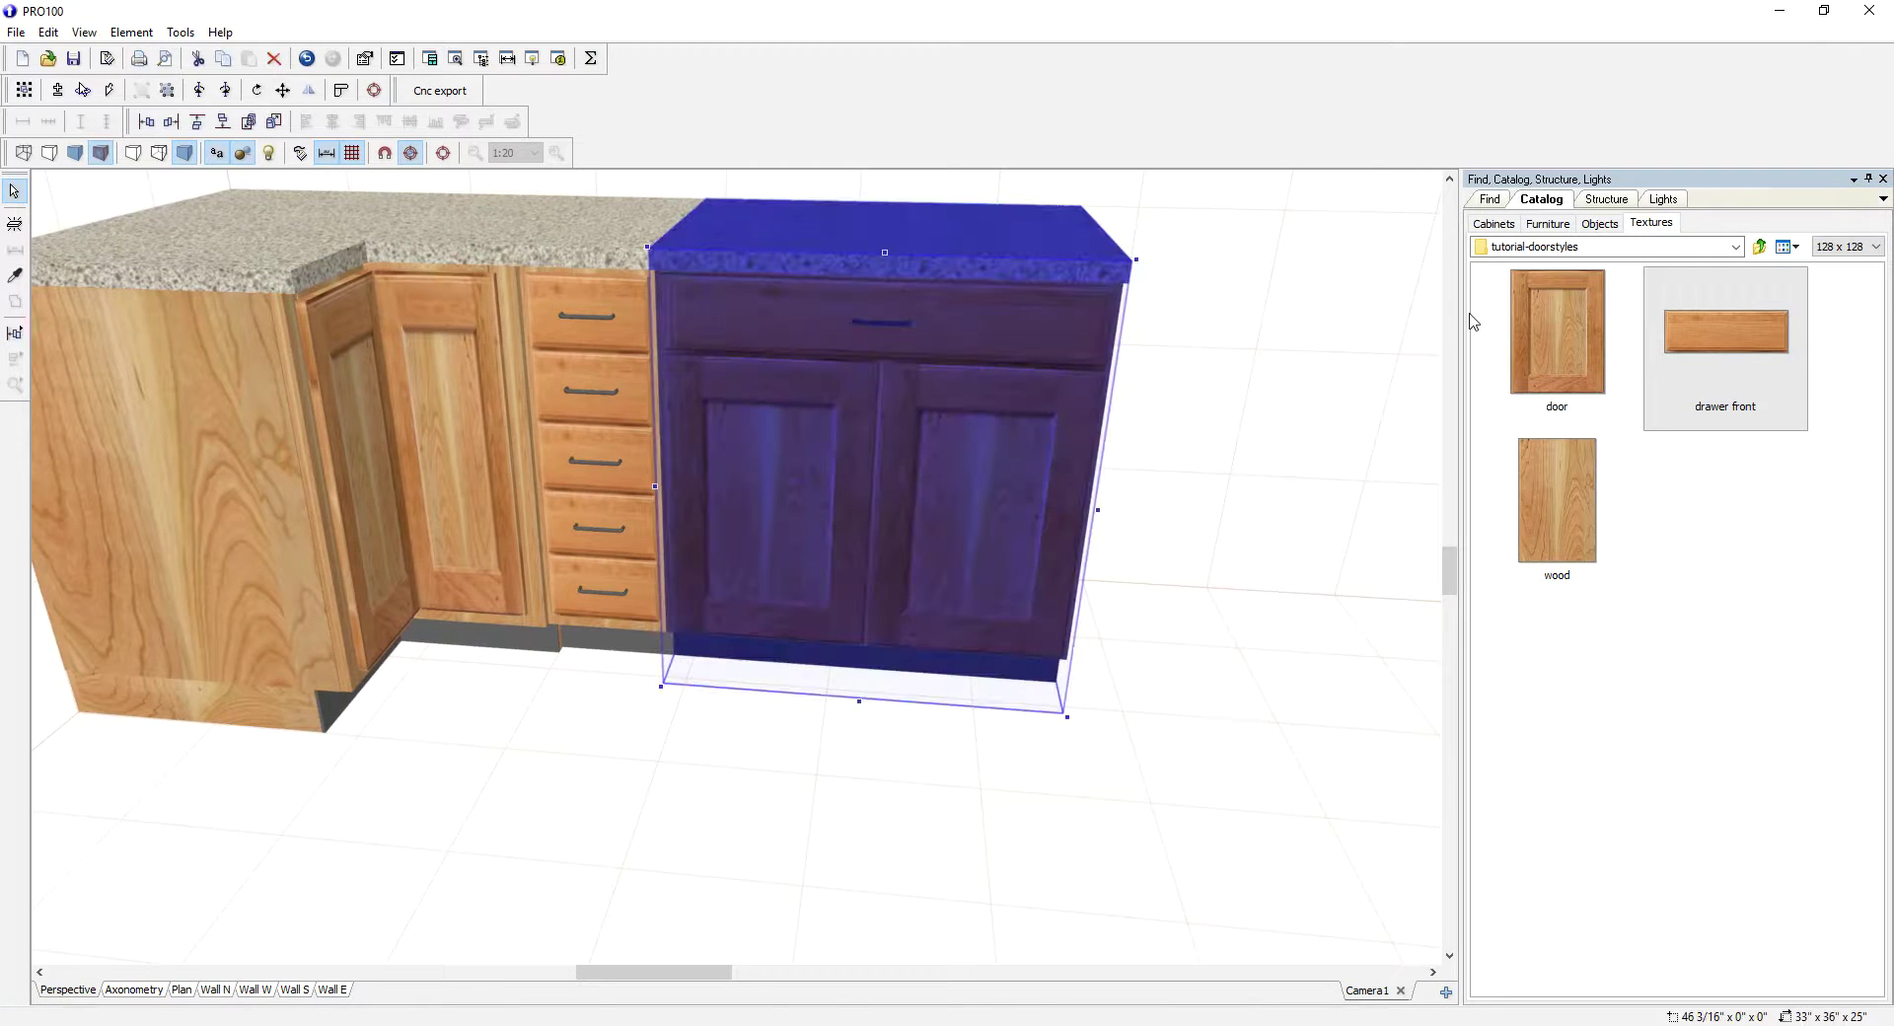
left_click(1600, 200)
left_click(1478, 281)
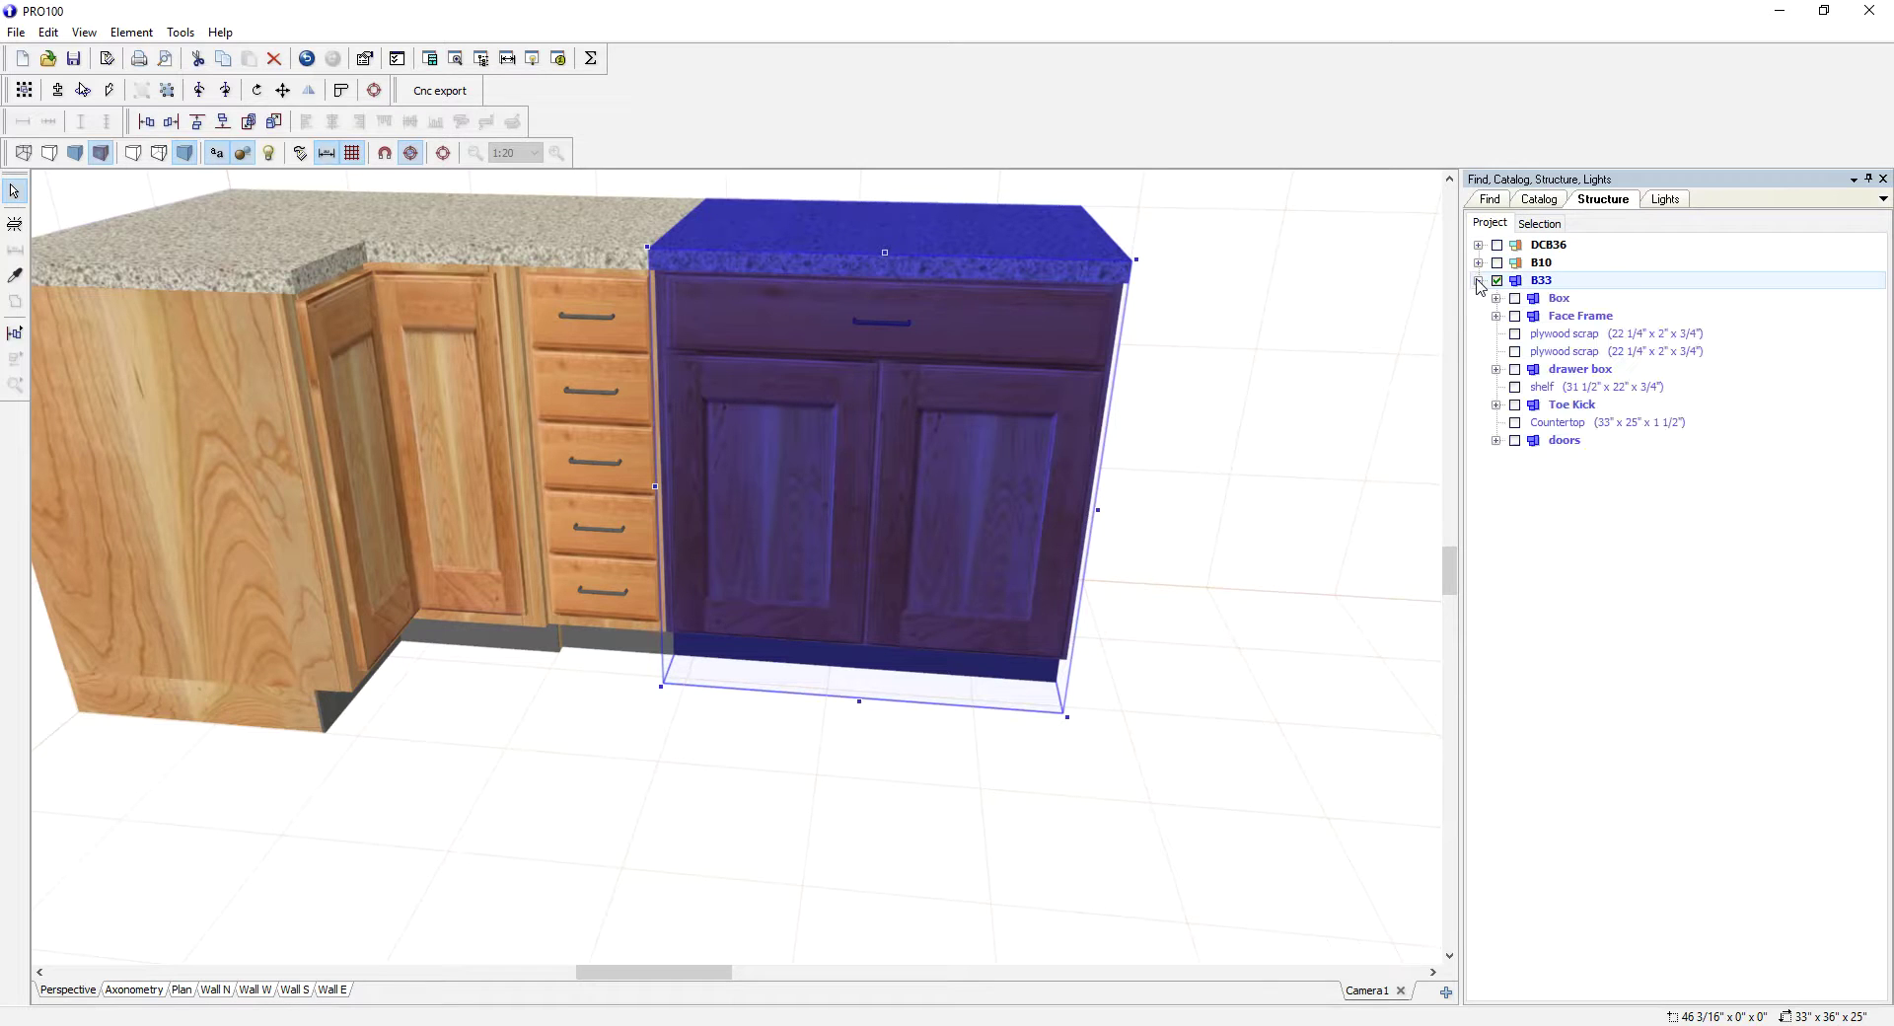
left_click(1514, 369)
middle_click_drag(1319, 418, 1319, 554)
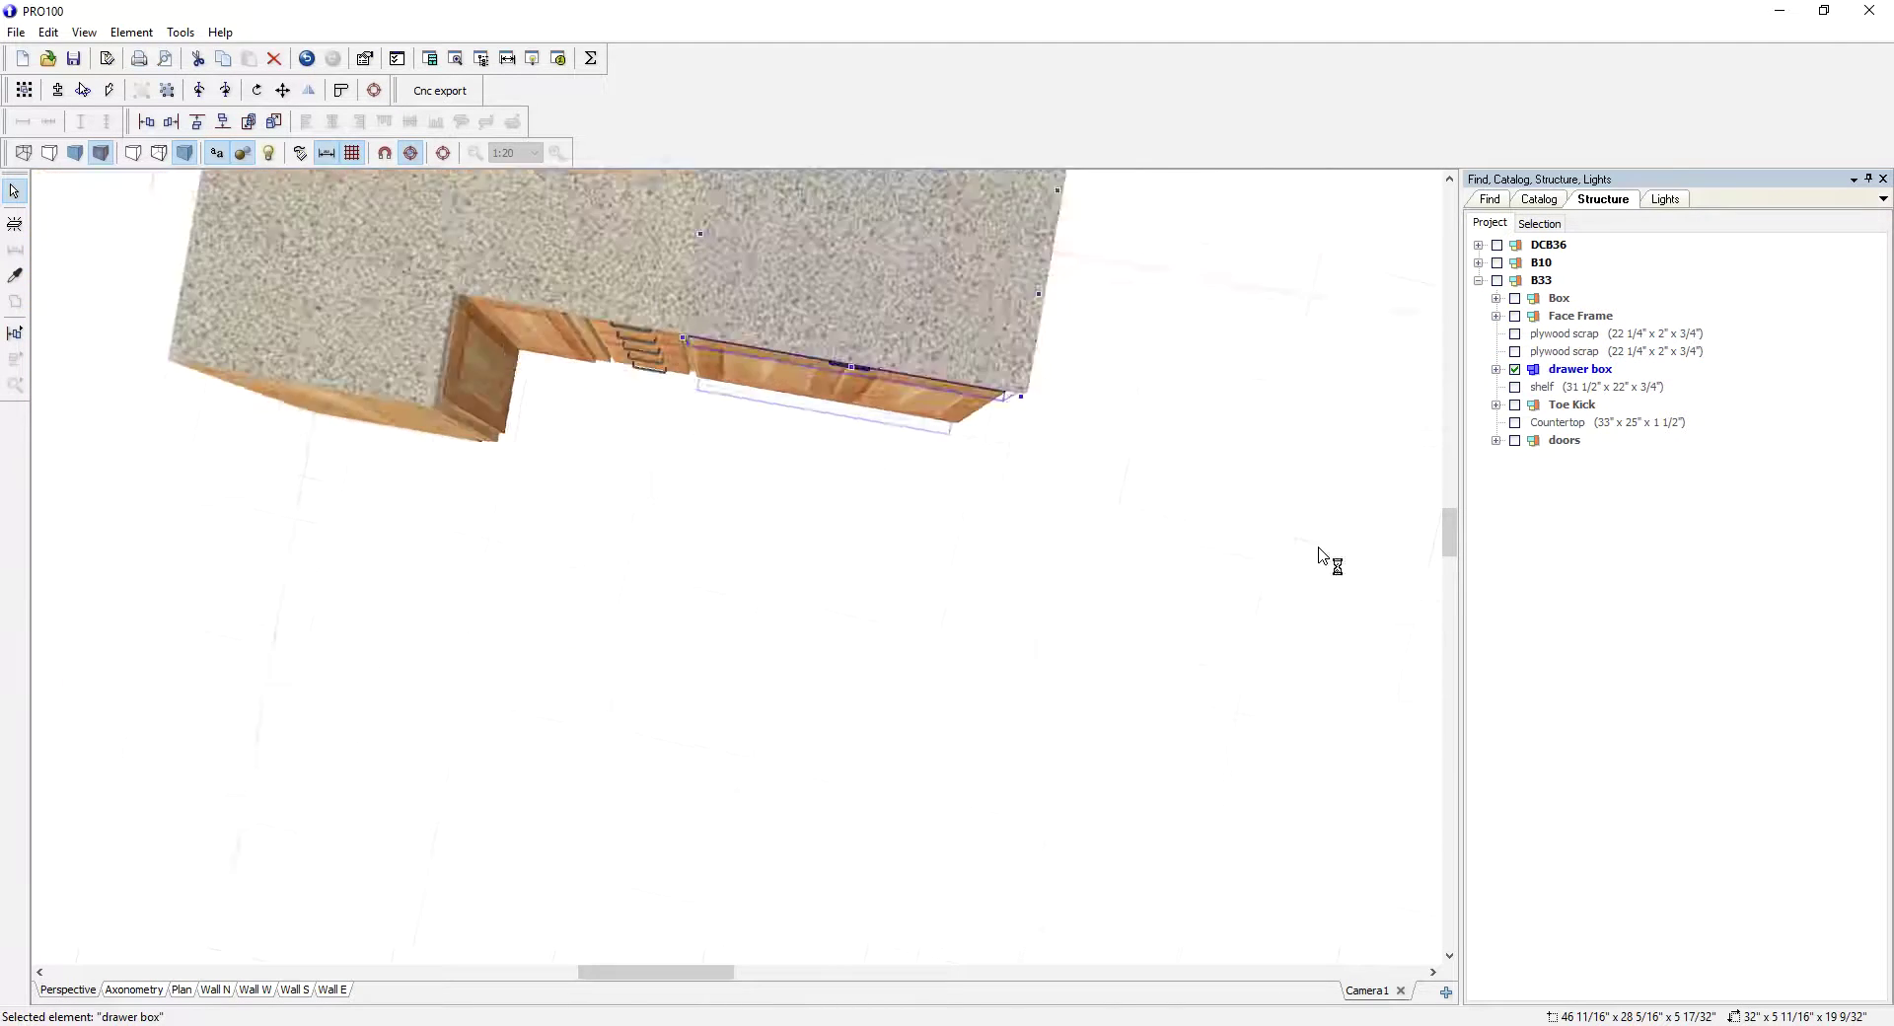
left_click_drag(811, 376, 1028, 503)
left_click(1066, 508)
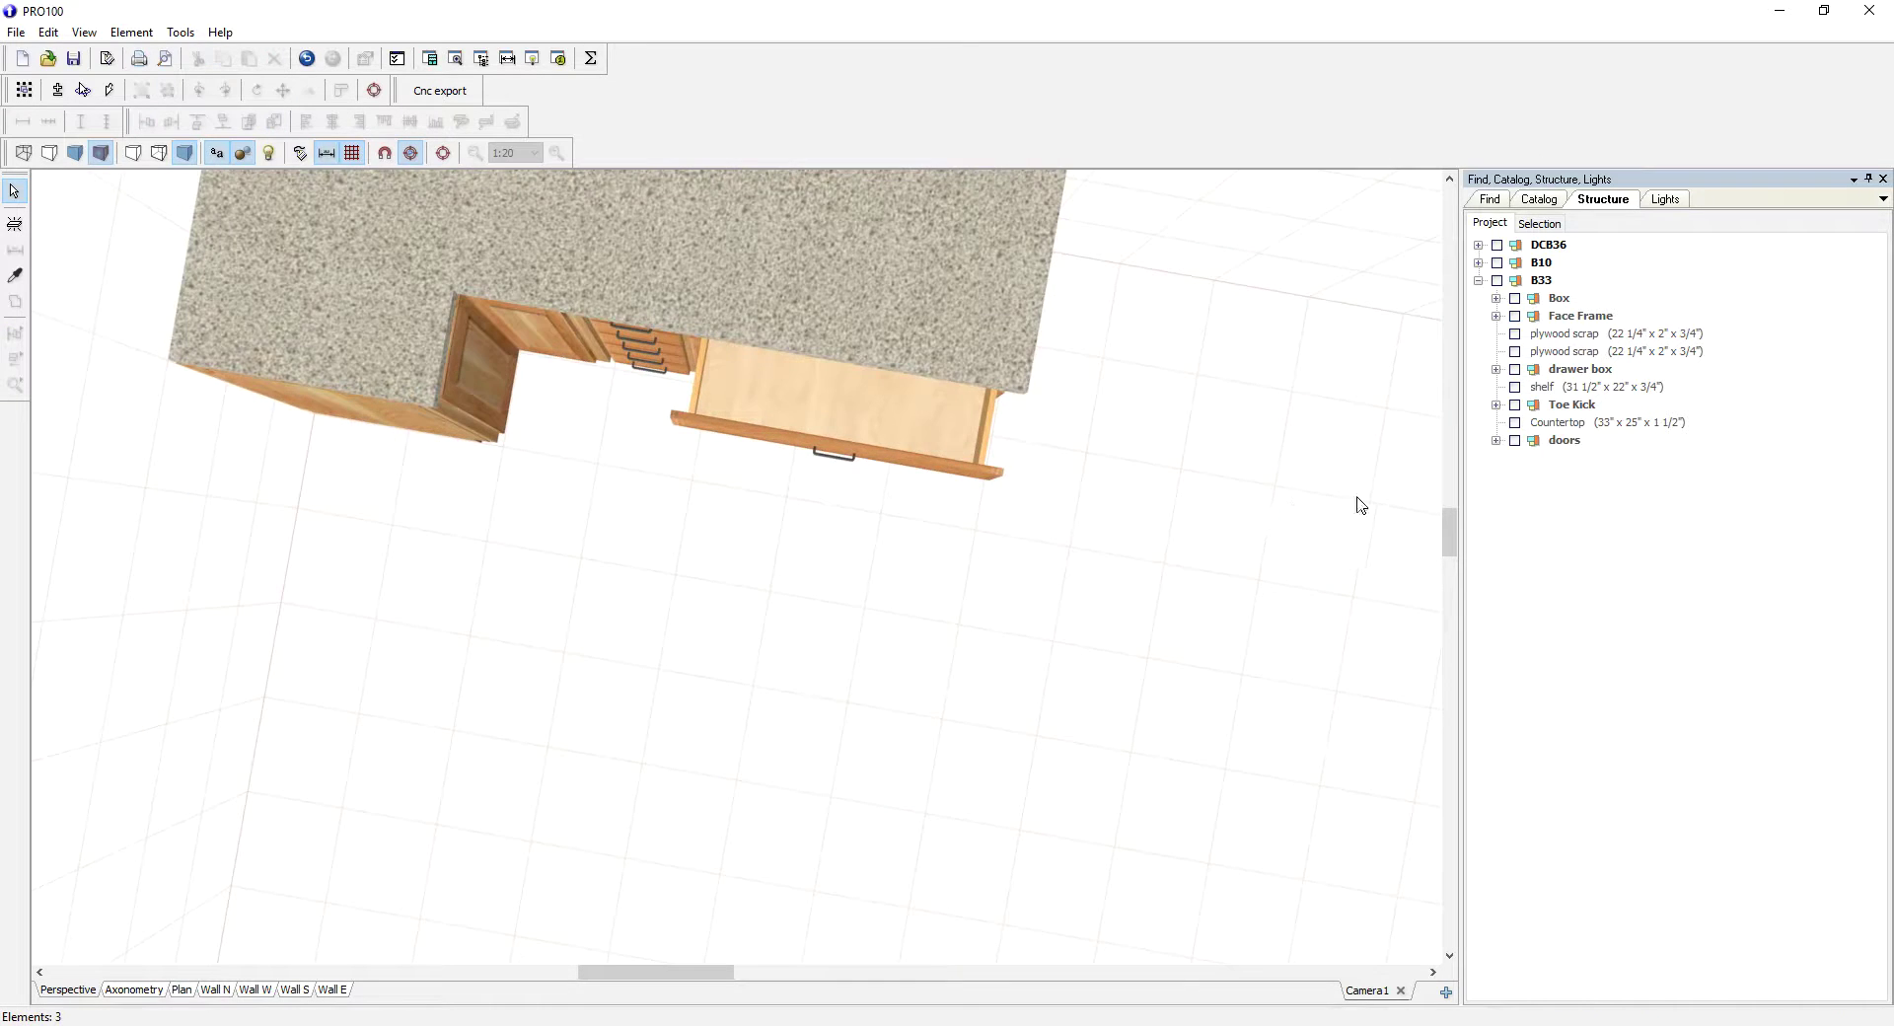
Step: Return to the texture catalog and go up to the parent Textures folder
middle_click_drag(1445, 523, 1256, 618)
scroll(1041, 636, "down", 3)
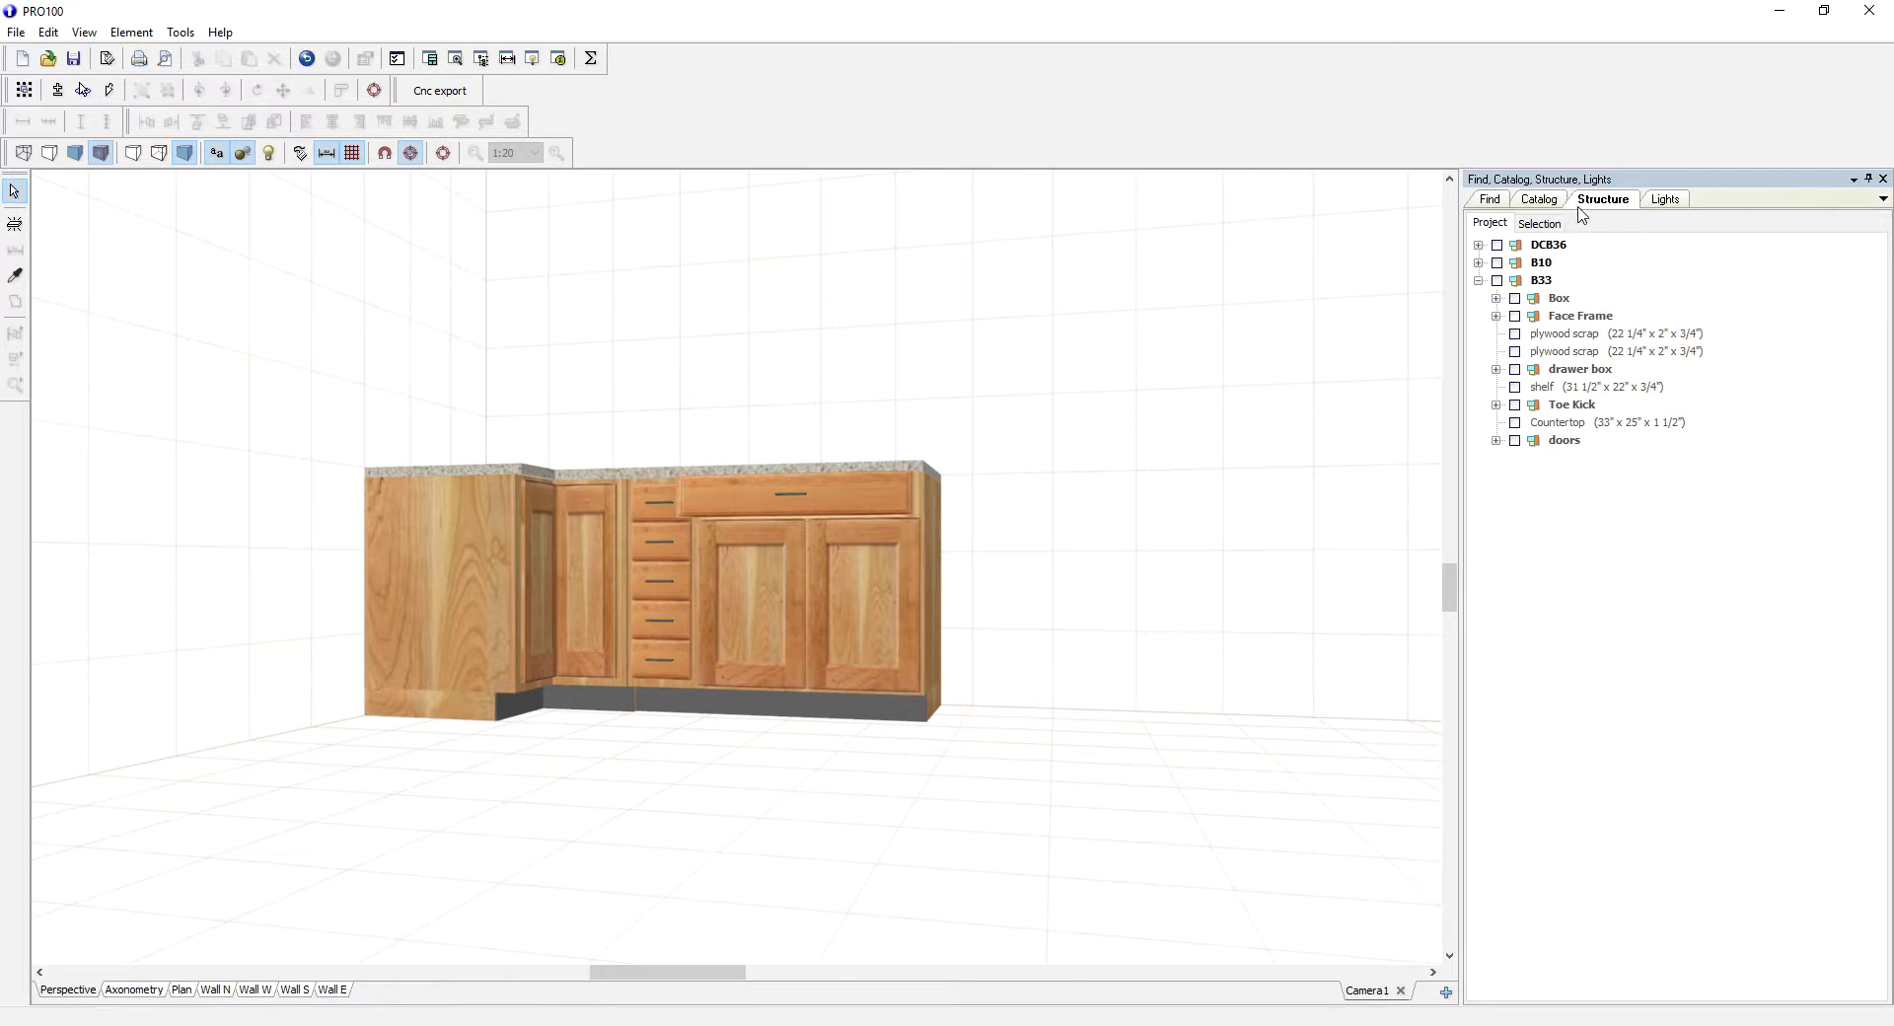
left_click(1540, 199)
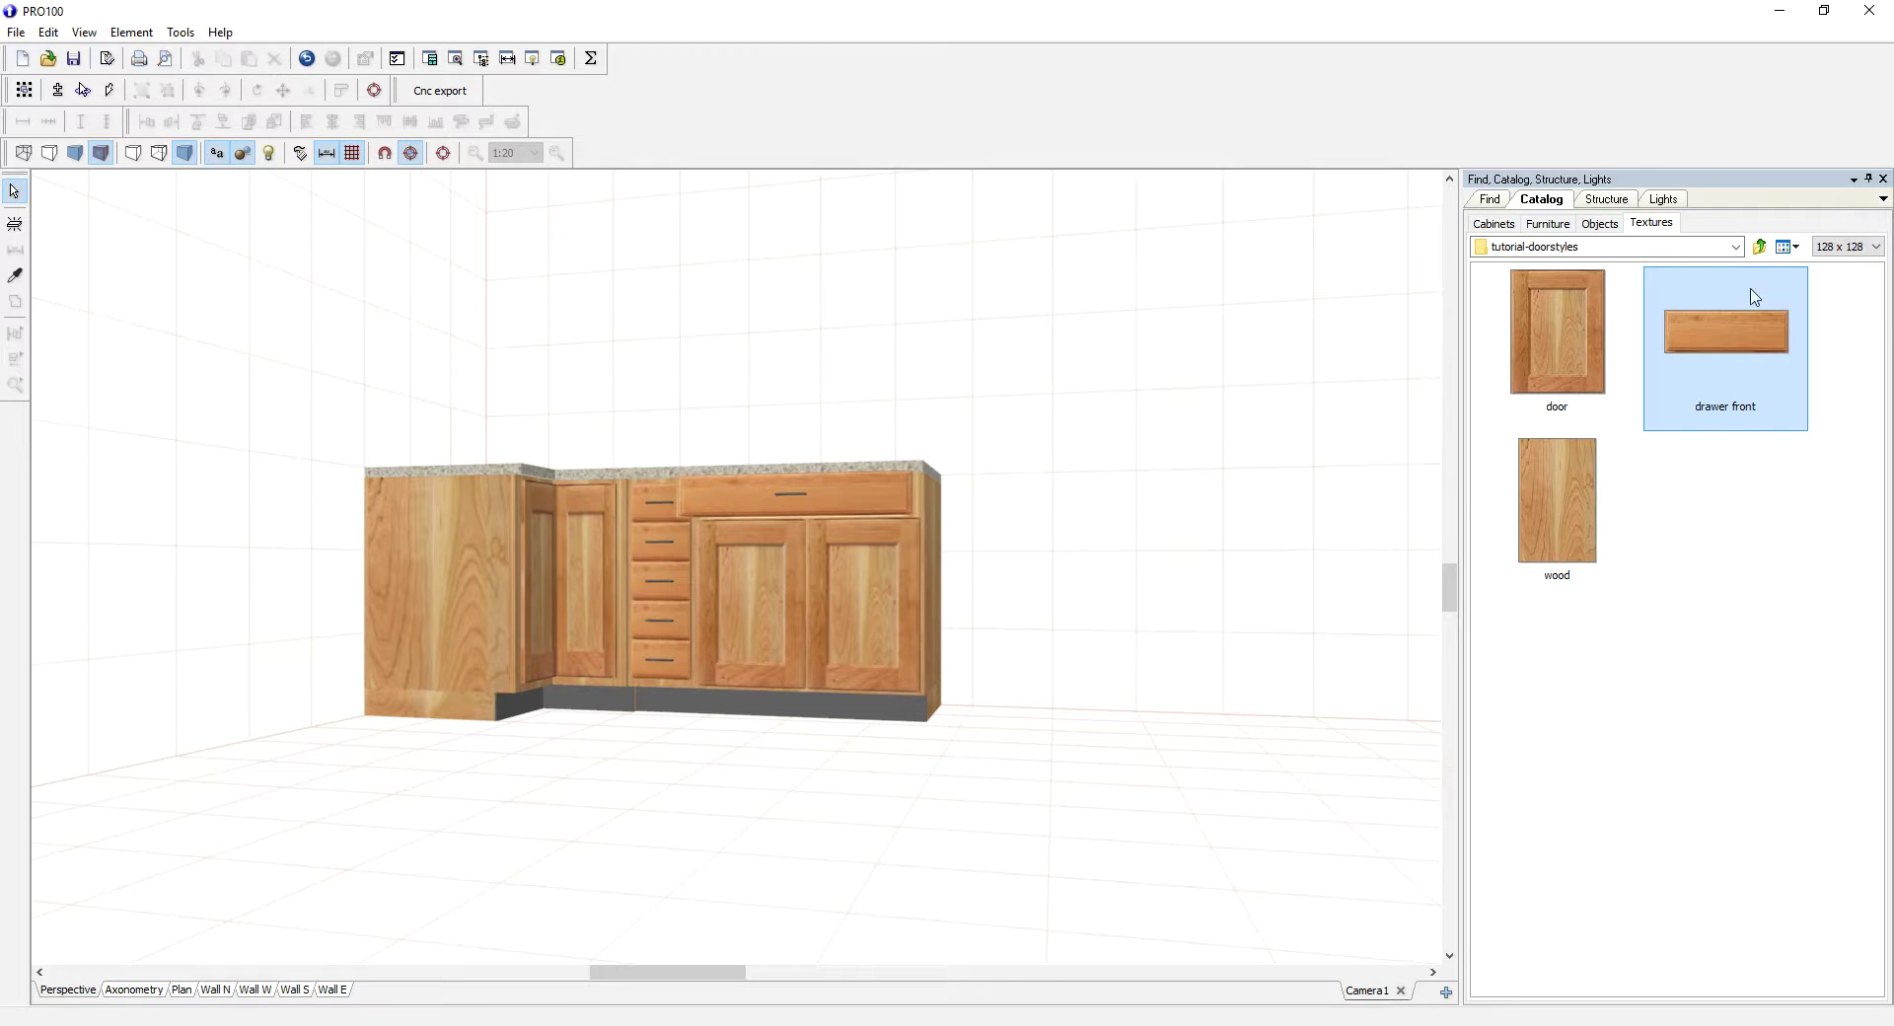
left_click(1759, 247)
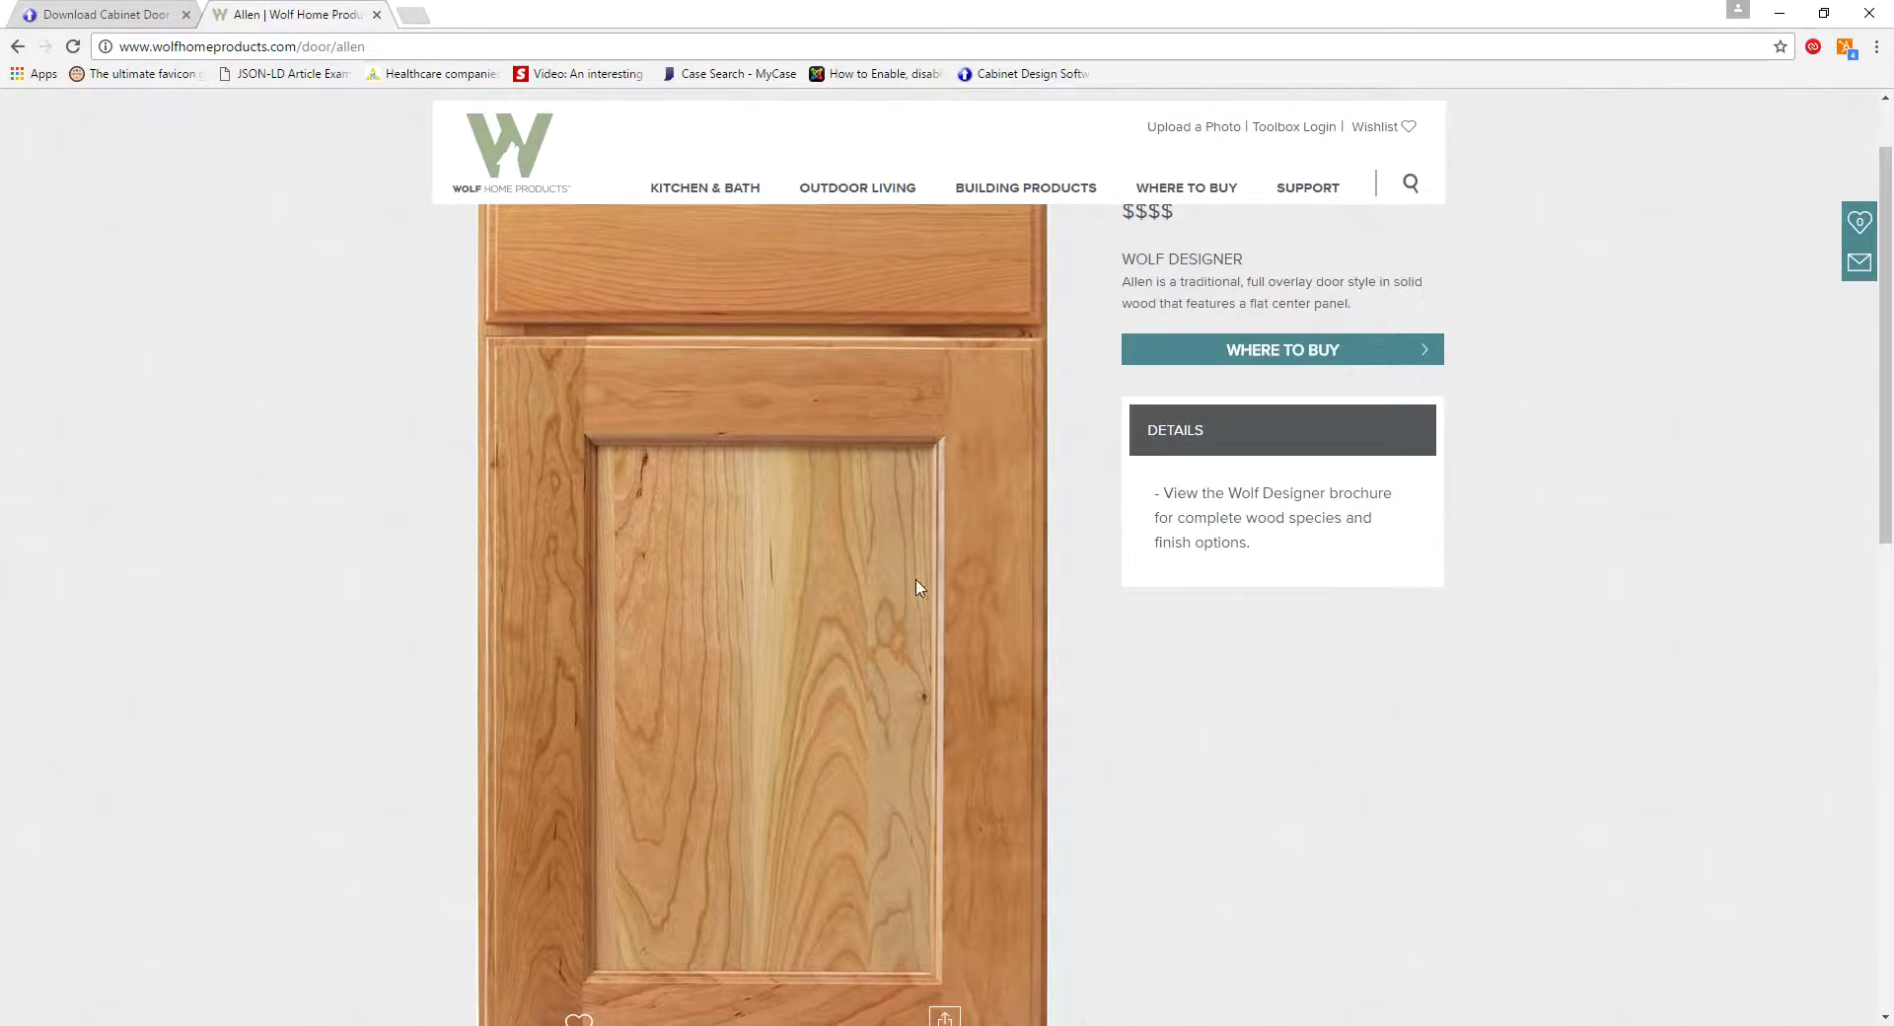
Step: Orbit the view of the textured cabinet run with its open top drawer
scroll(918, 587, "down", 1)
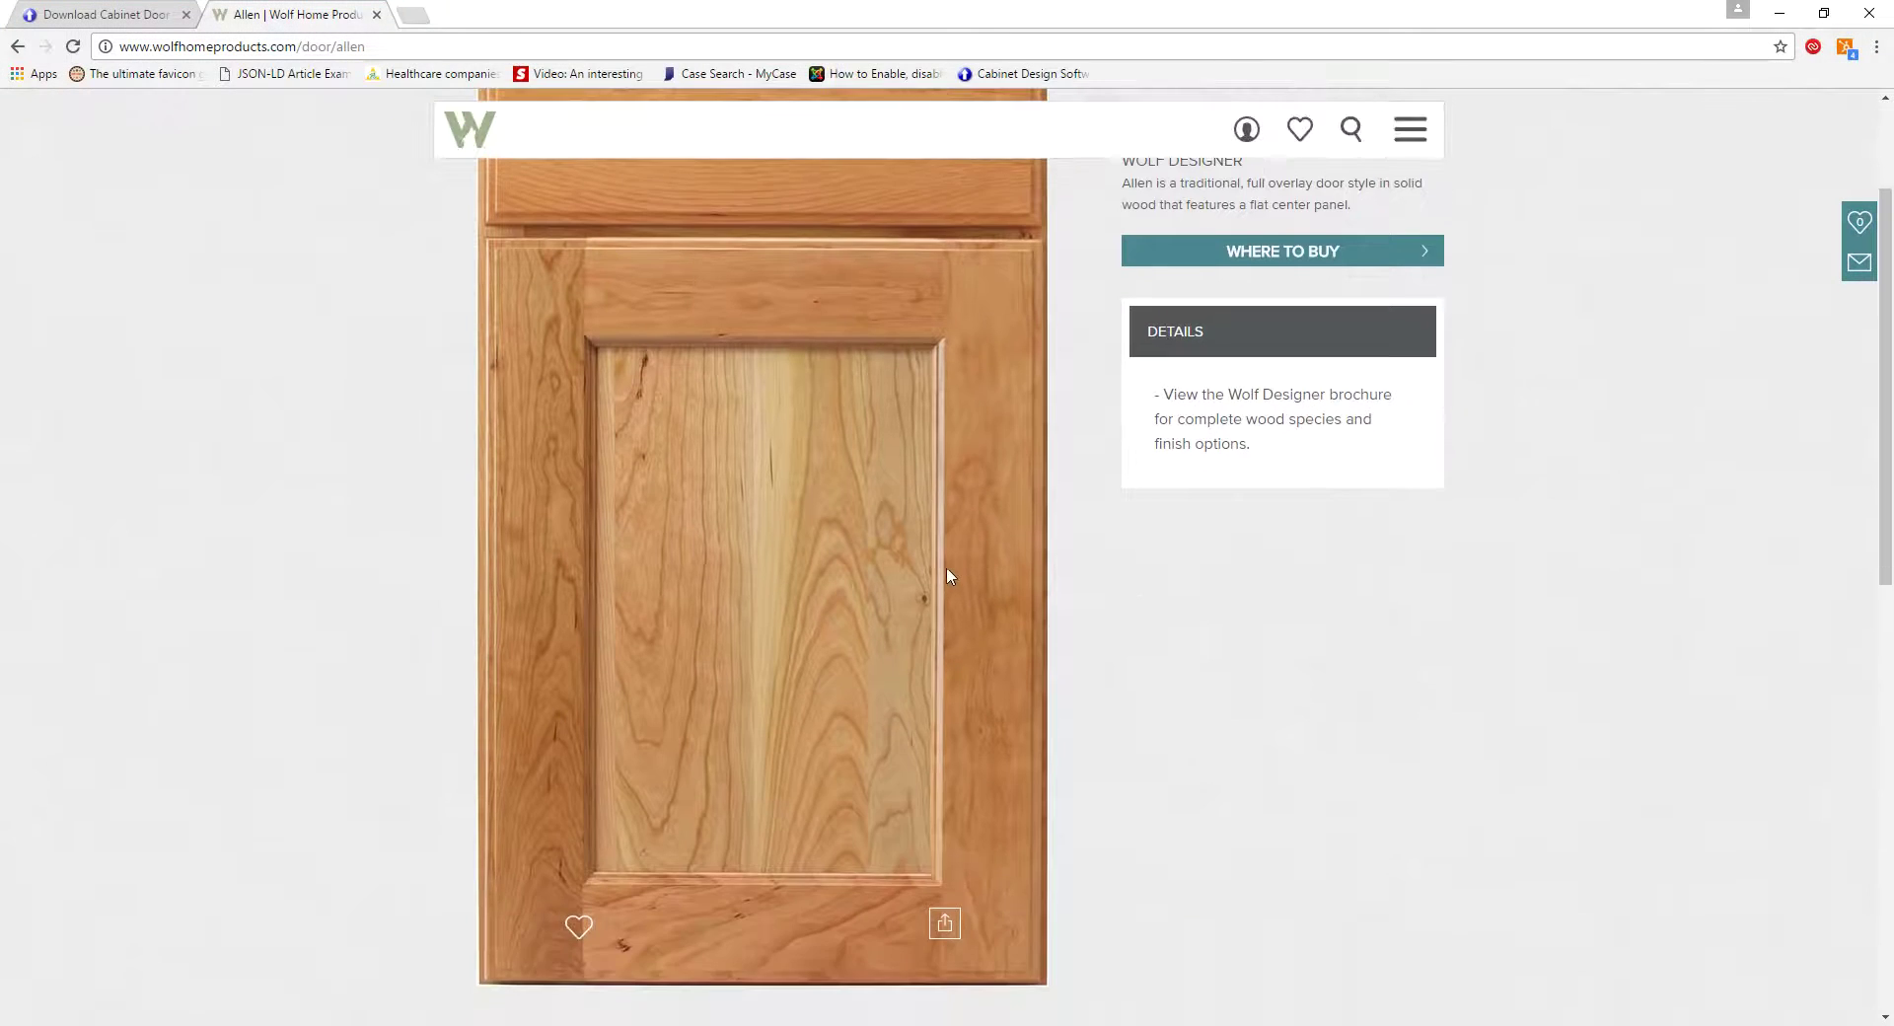
scroll(264, 204, "up", 2)
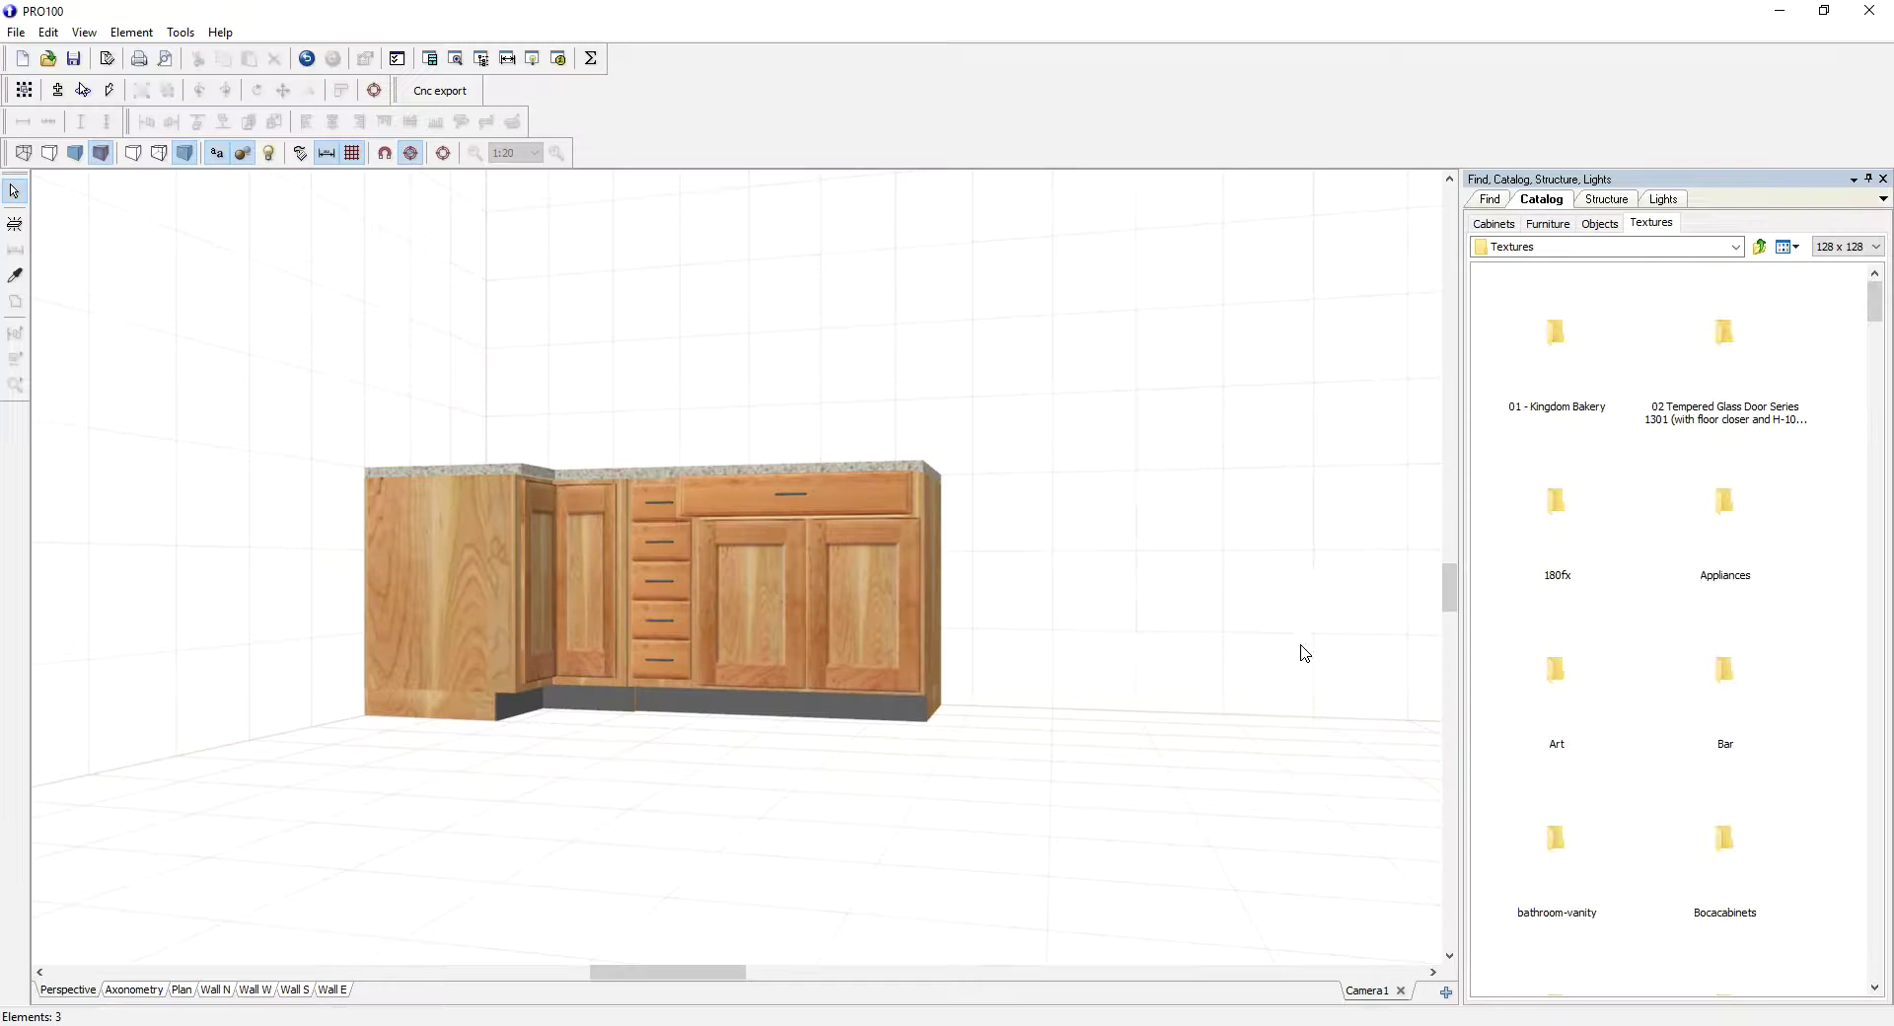
right_click_drag(1298, 651, 1253, 622)
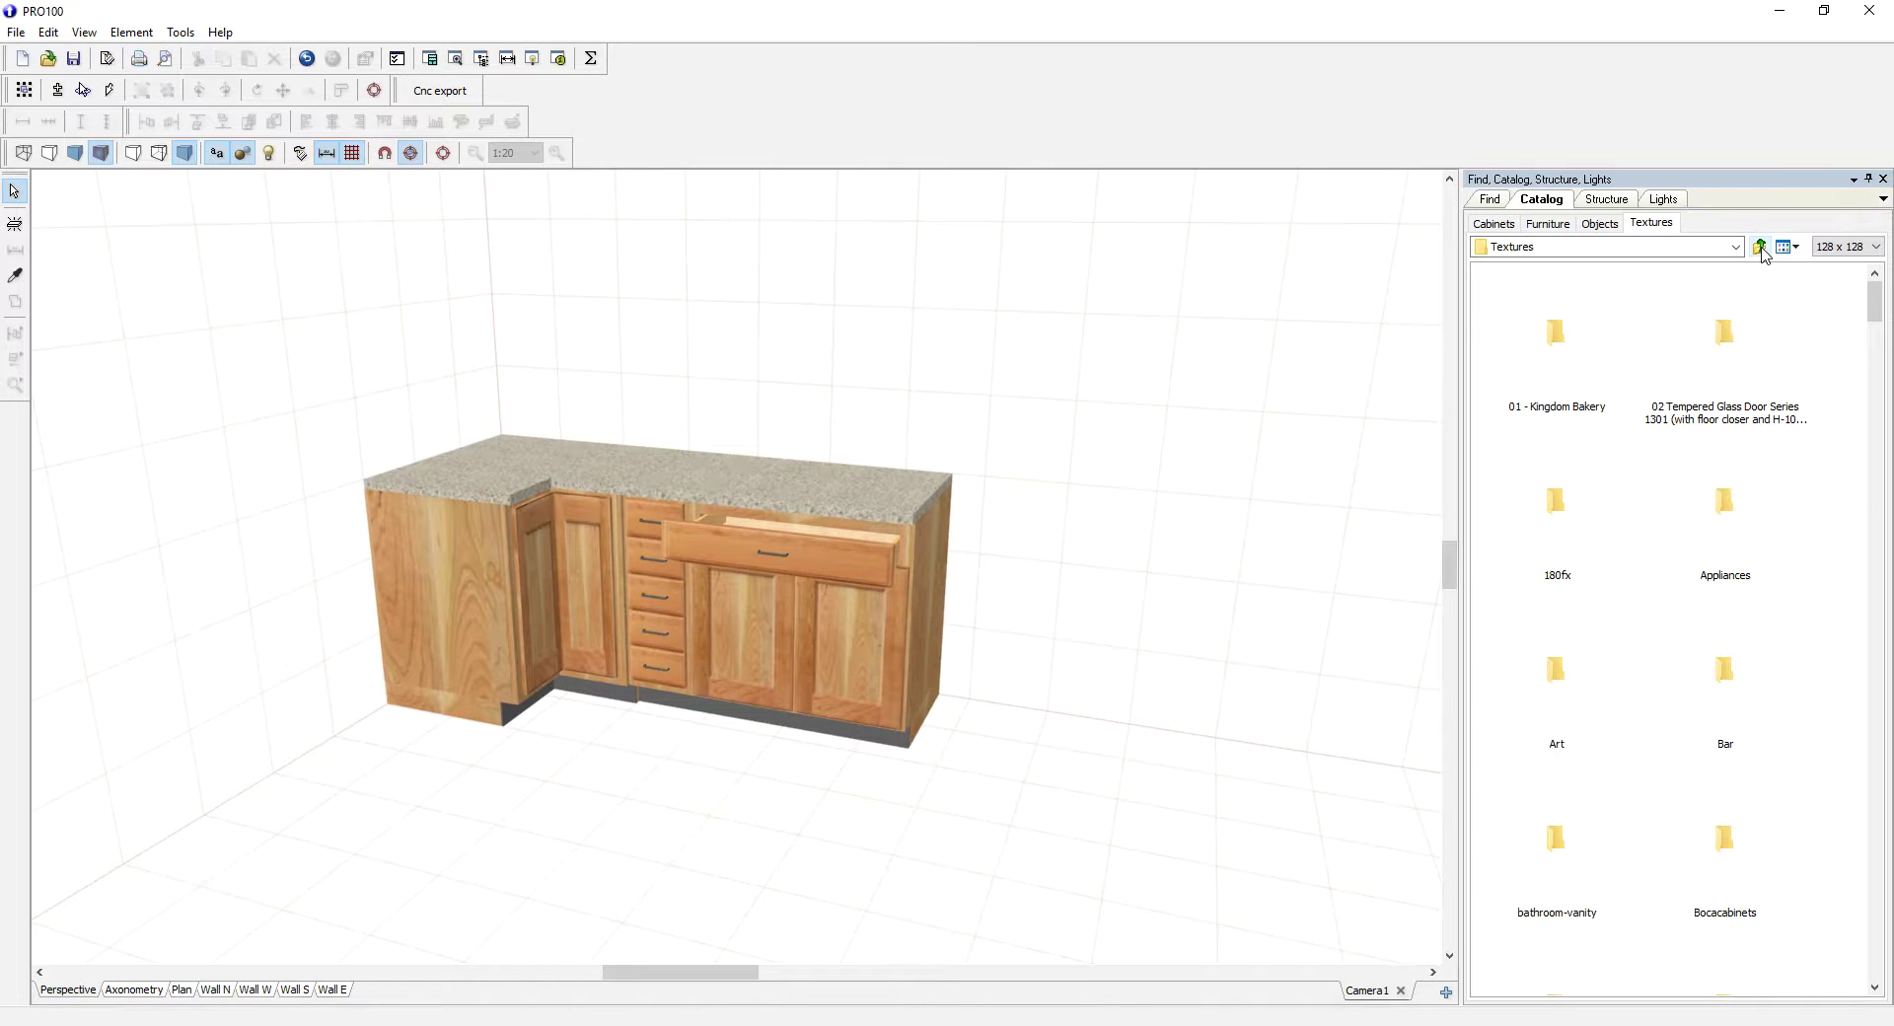
Step: Open the Door Styles texture folder
left_click(1574, 395)
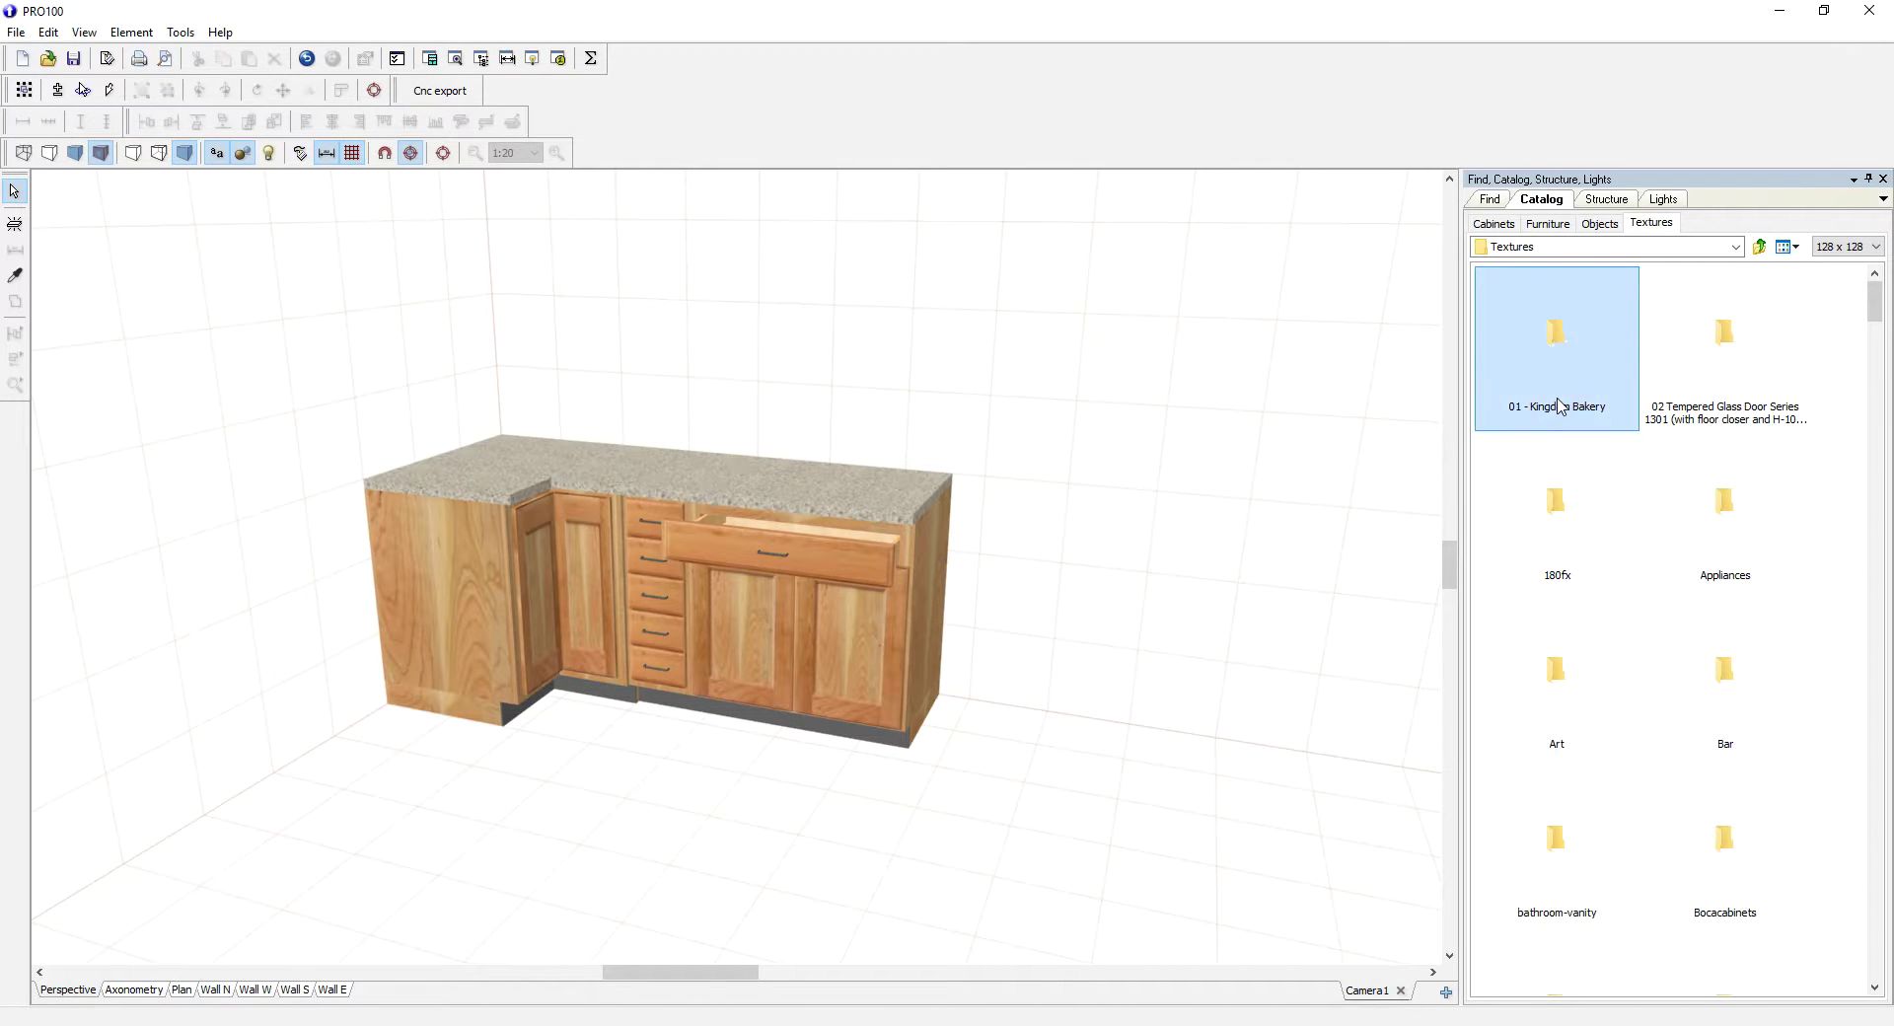
scroll(1557, 908, "down", 5)
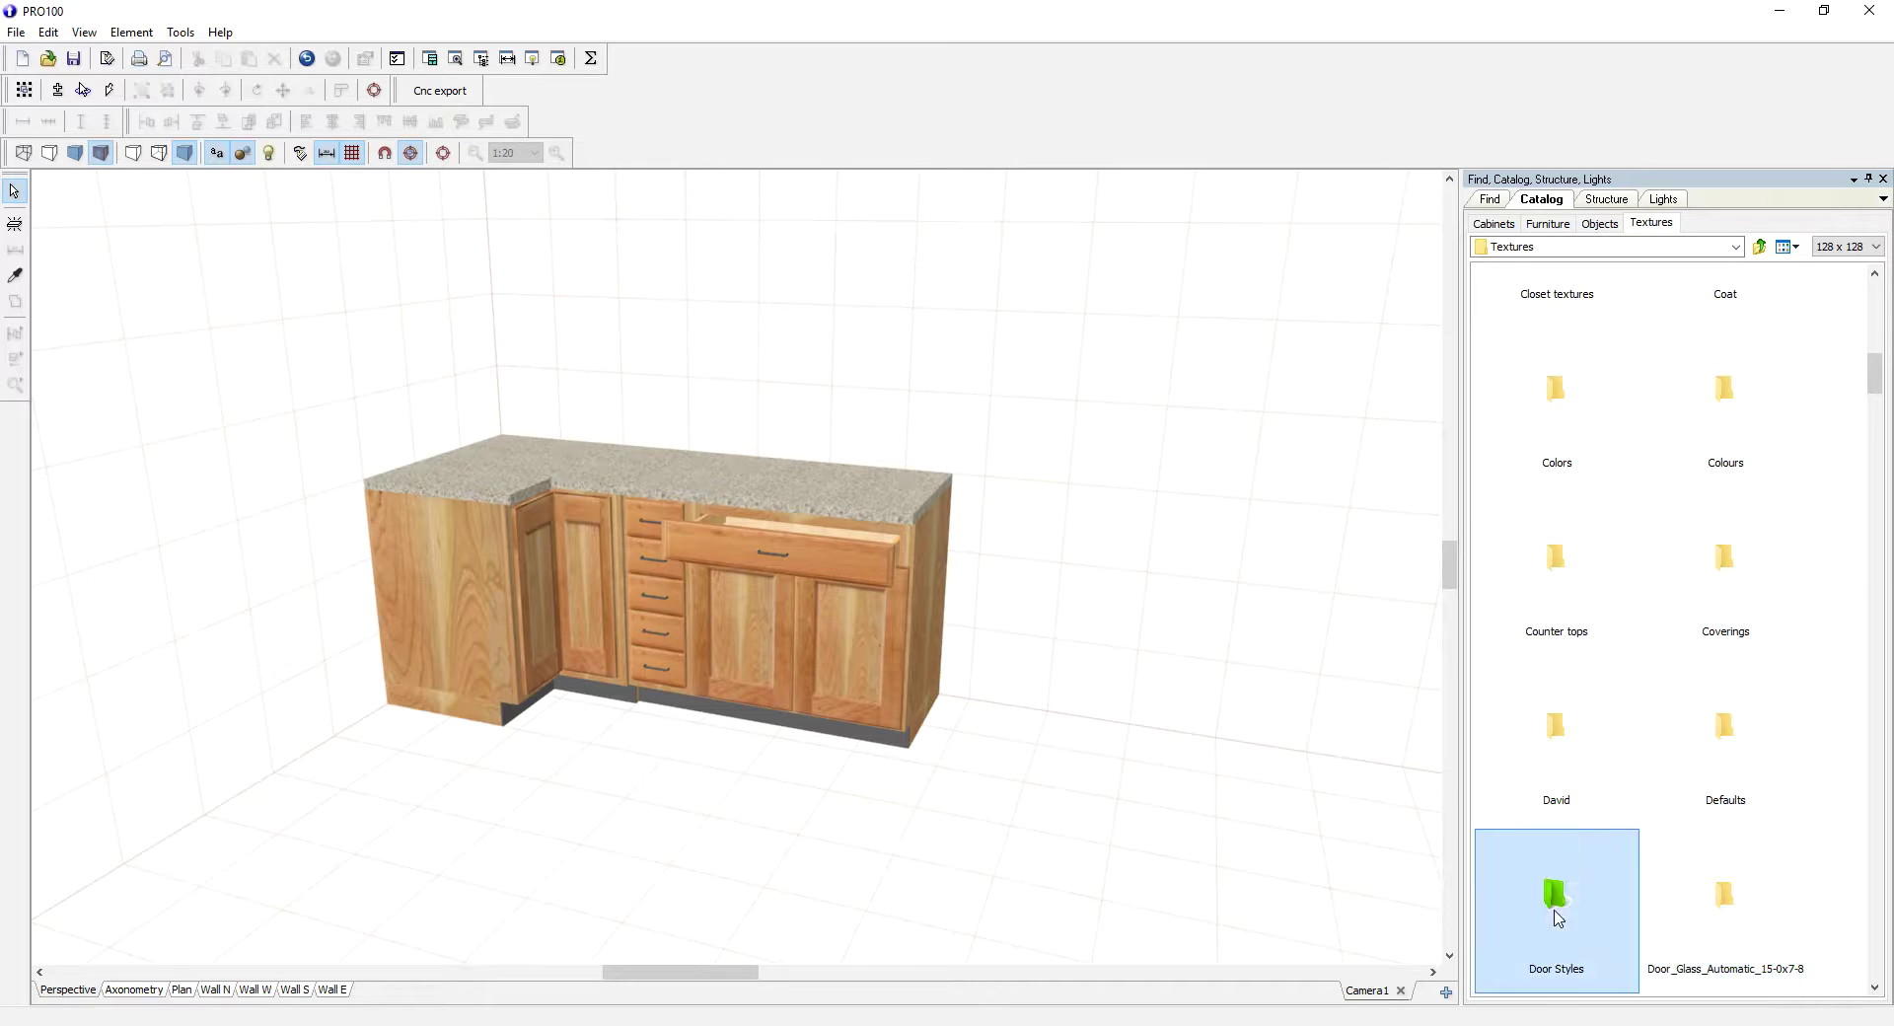
double_click(1557, 898)
left_click_drag(1872, 571, 1892, 952)
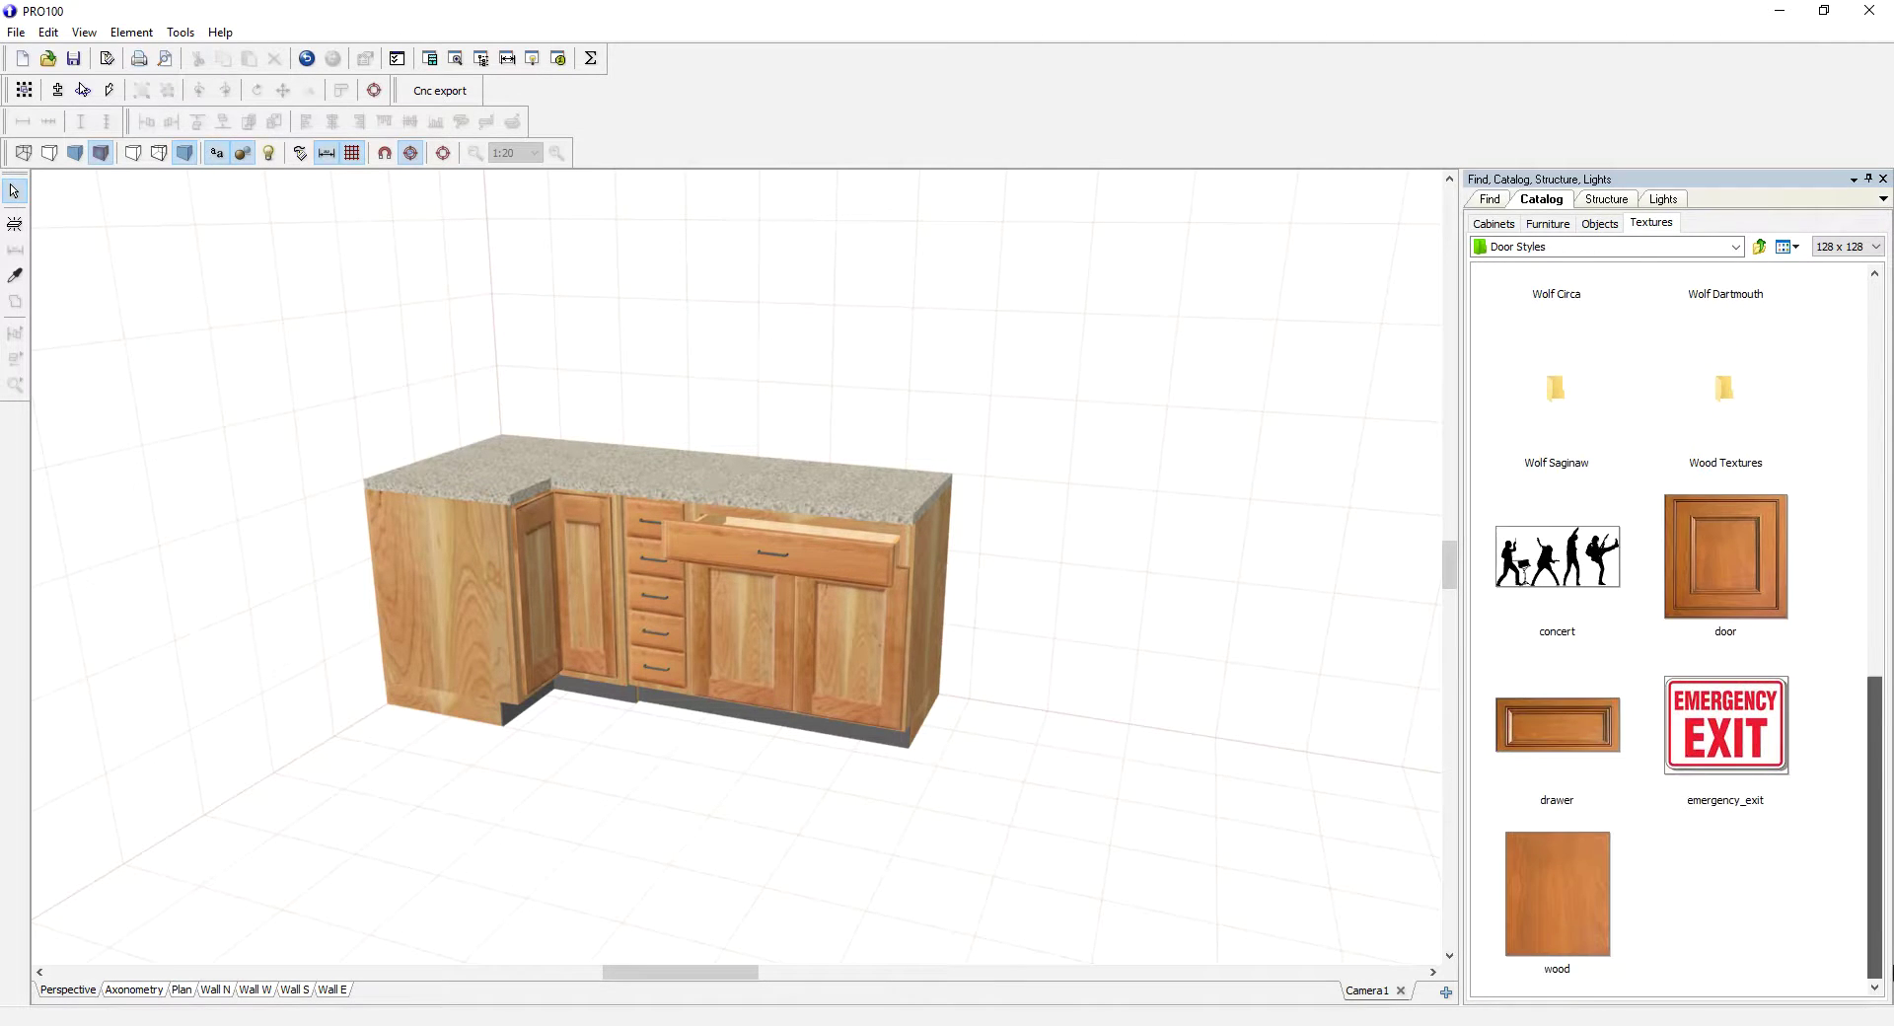
Step: Apply the Door Styles wood texture to the cabinet sides
right_click_drag(1293, 901, 1125, 847)
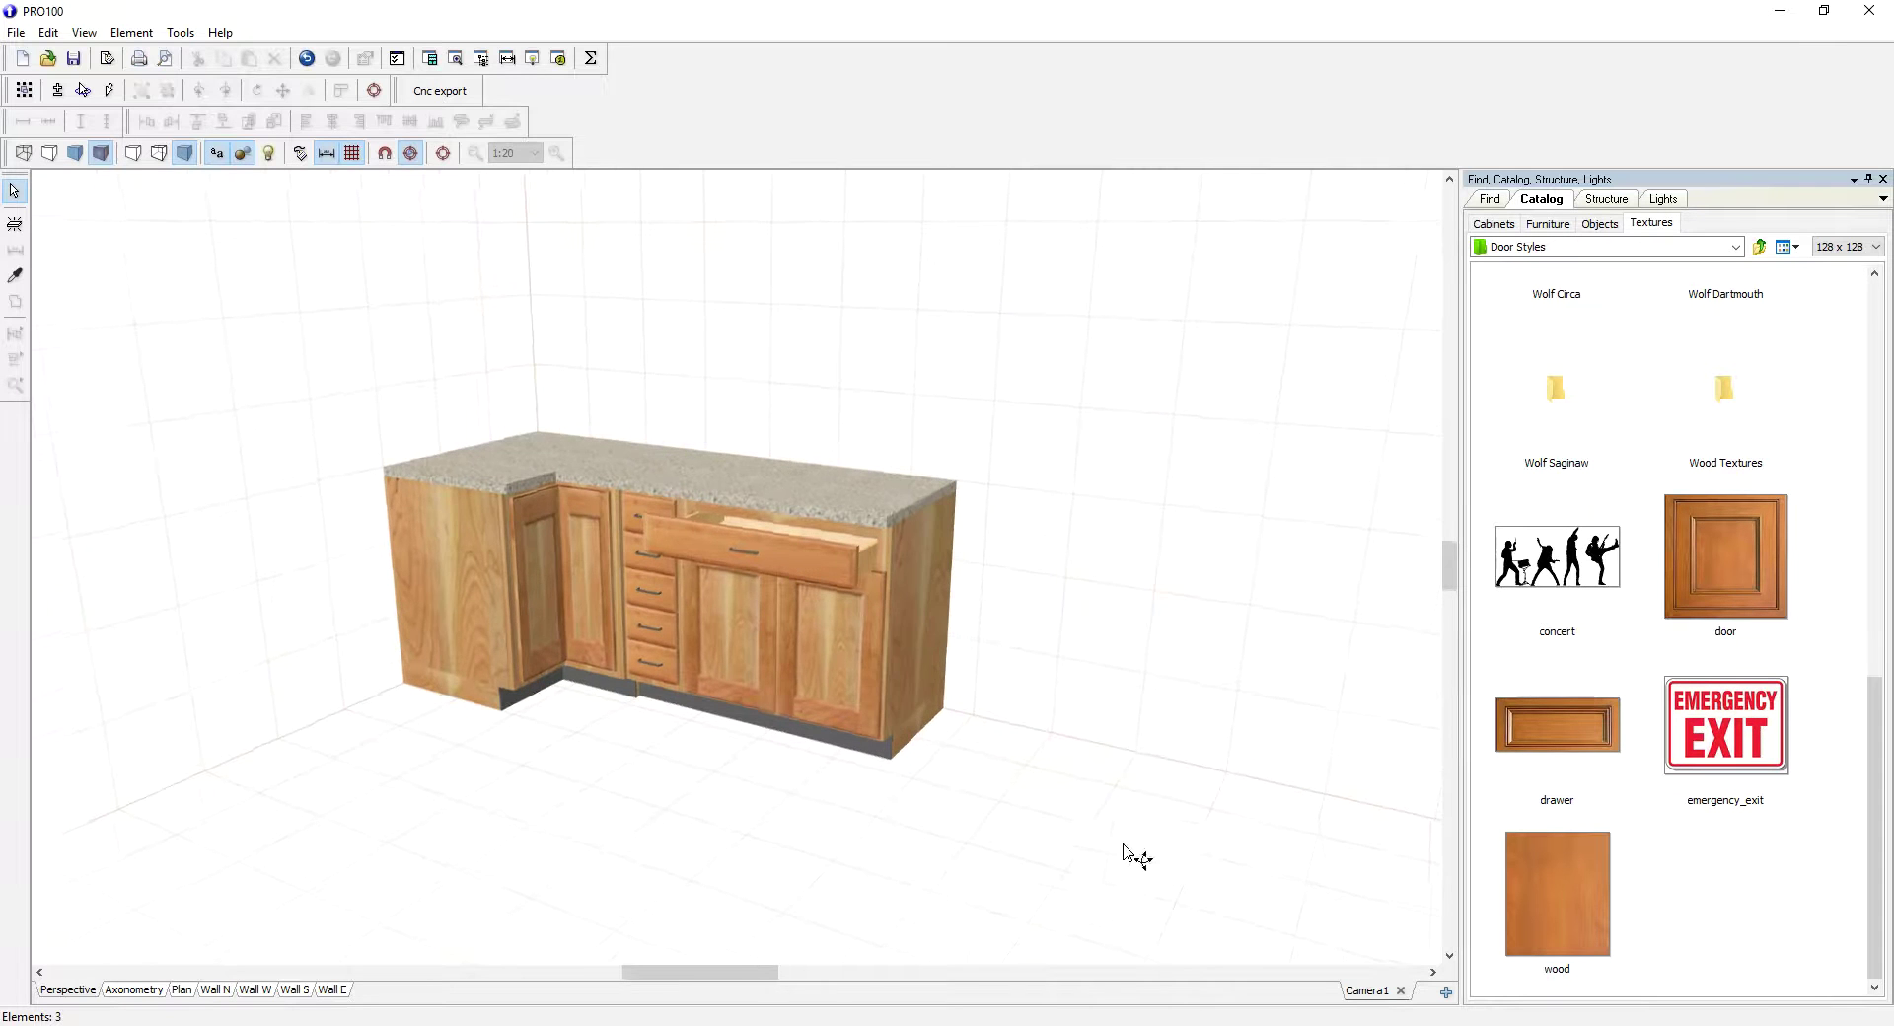
left_click_drag(1565, 913, 1089, 814)
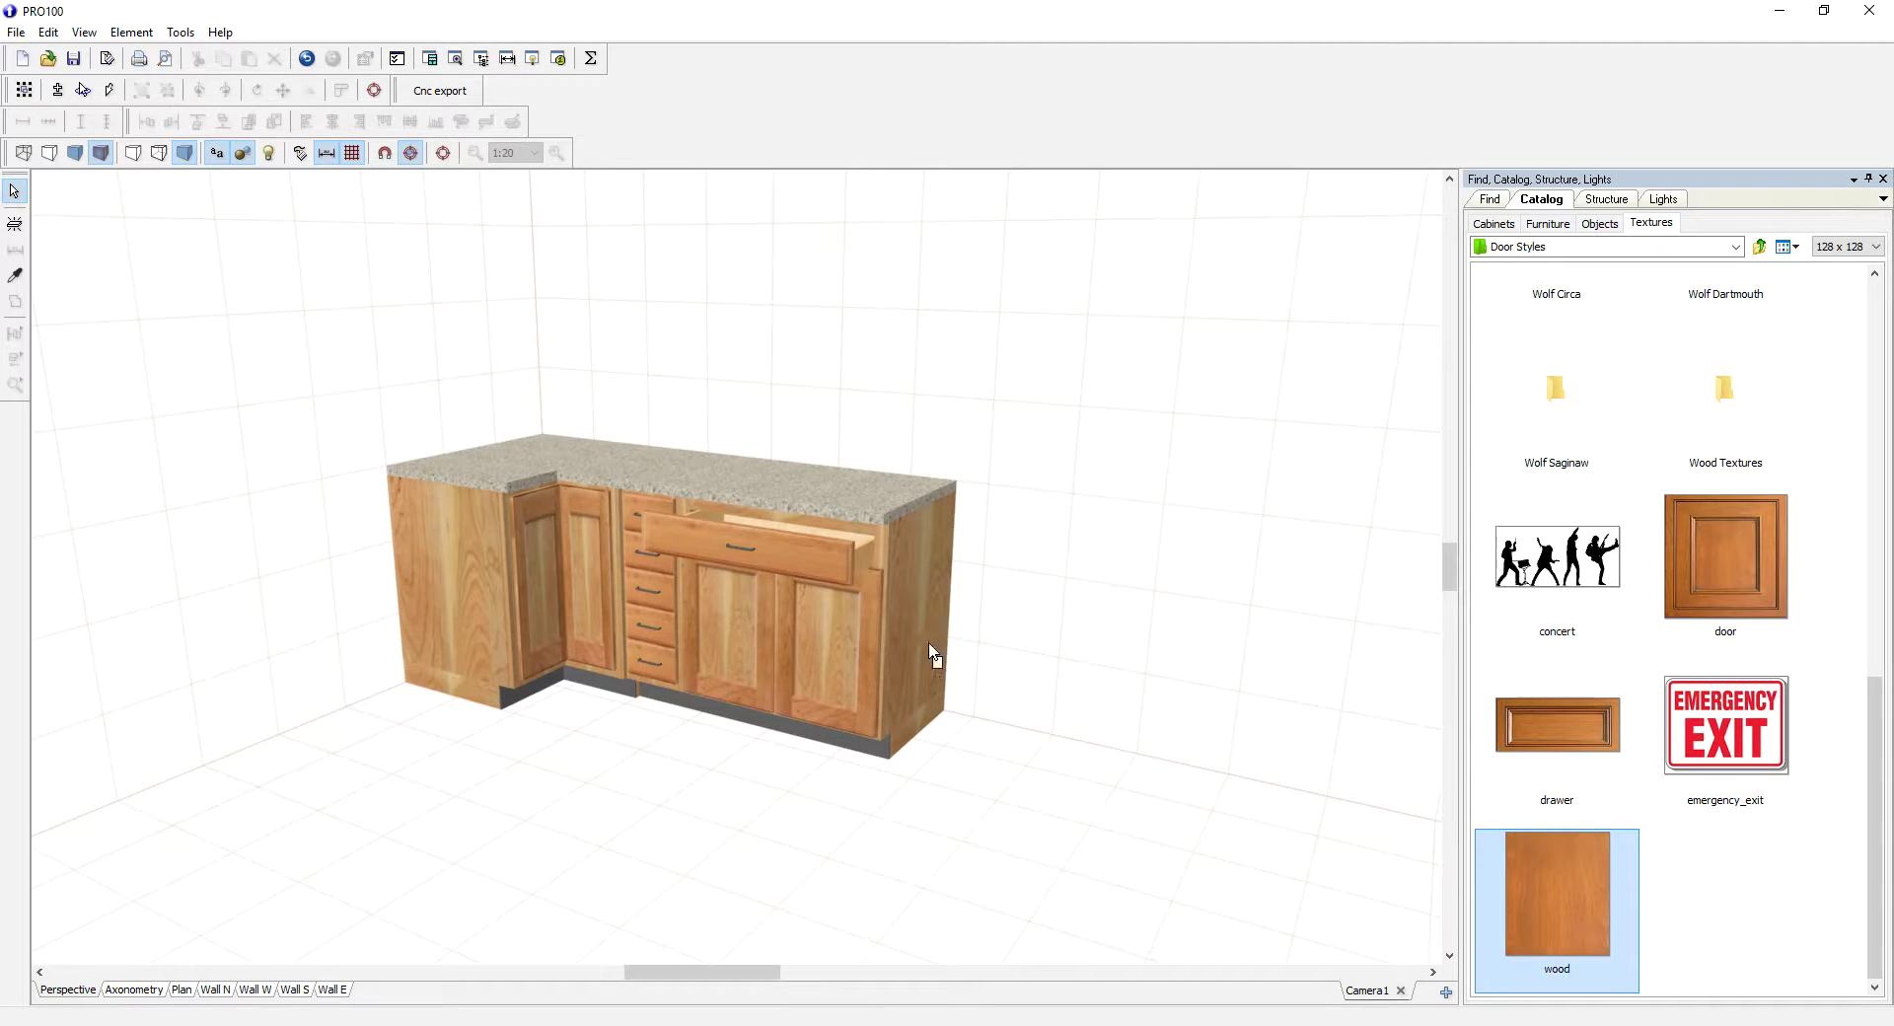
left_click_drag(930, 653, 933, 656)
right_click_drag(1070, 698, 1480, 647)
Step: Apply the Door Styles door texture to the doors and the drawer texture to the top drawer
left_click_drag(1721, 576, 928, 659)
scroll(1169, 762, "up", 2)
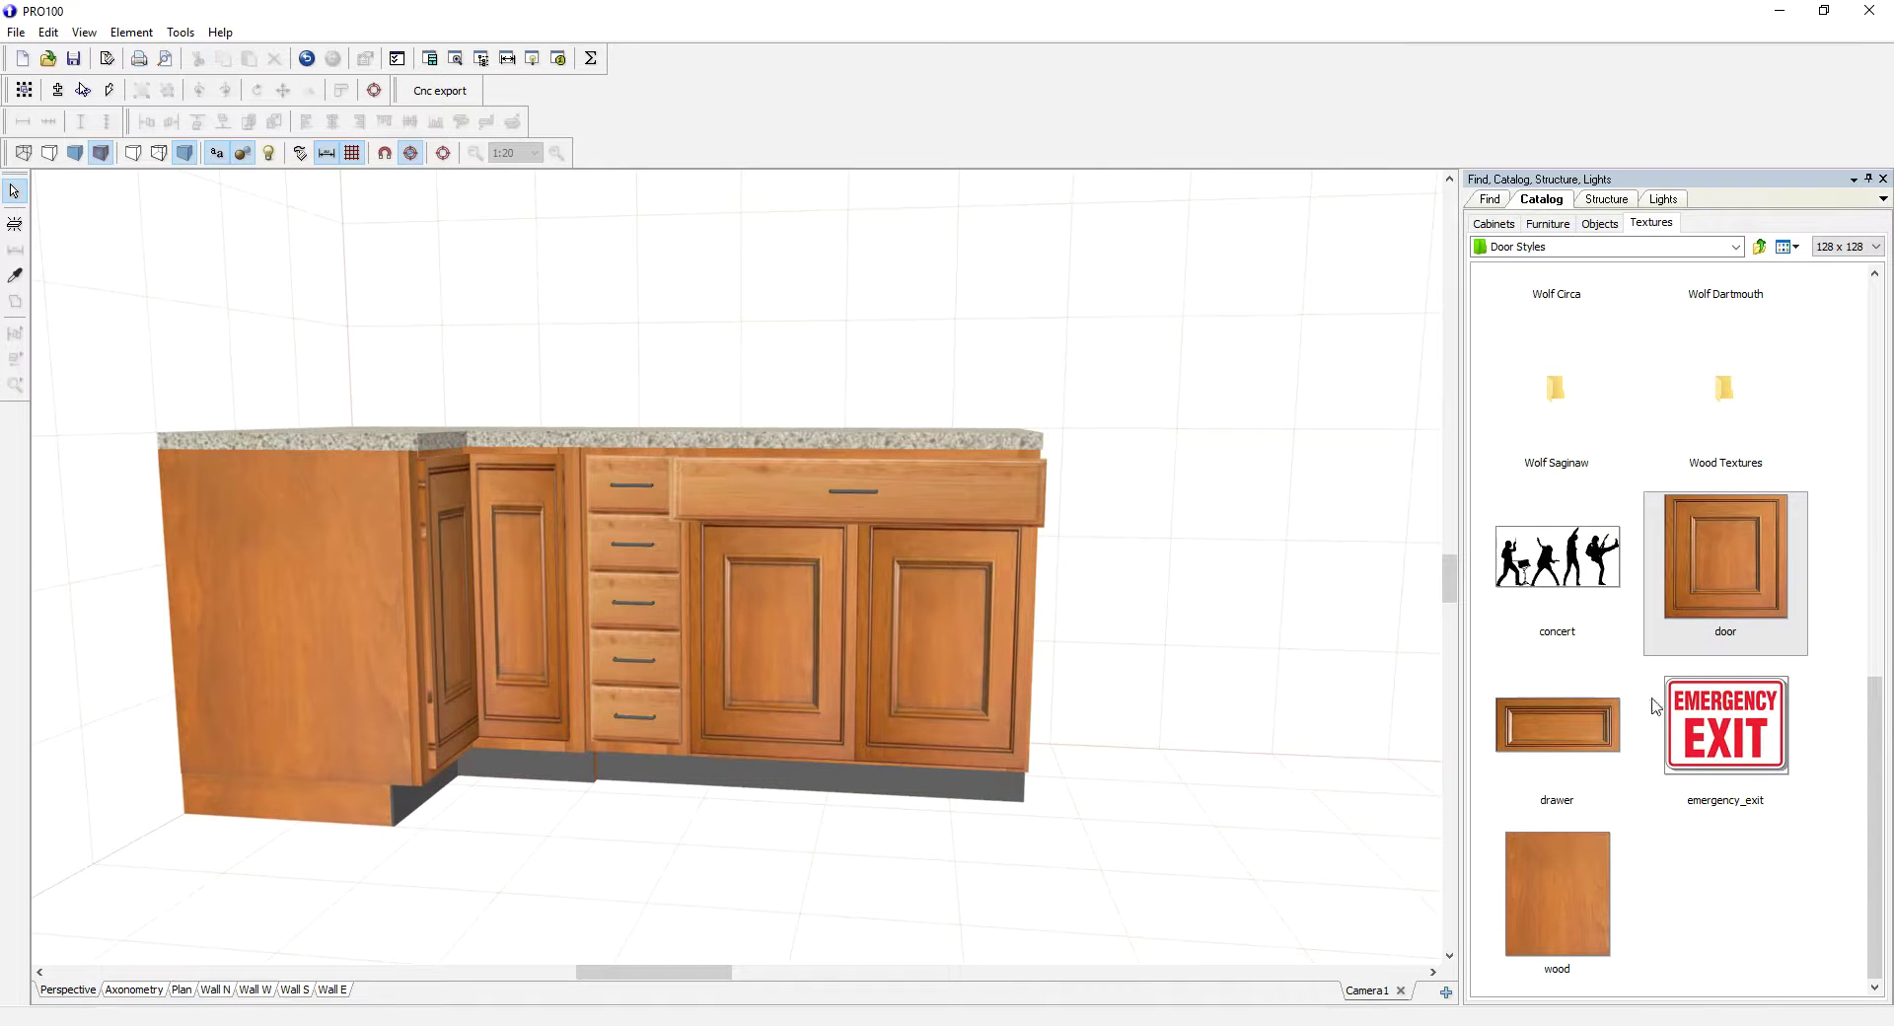
left_click_drag(1567, 730, 927, 504)
right_click_drag(1387, 663, 1256, 718)
scroll(1255, 720, "up", 2)
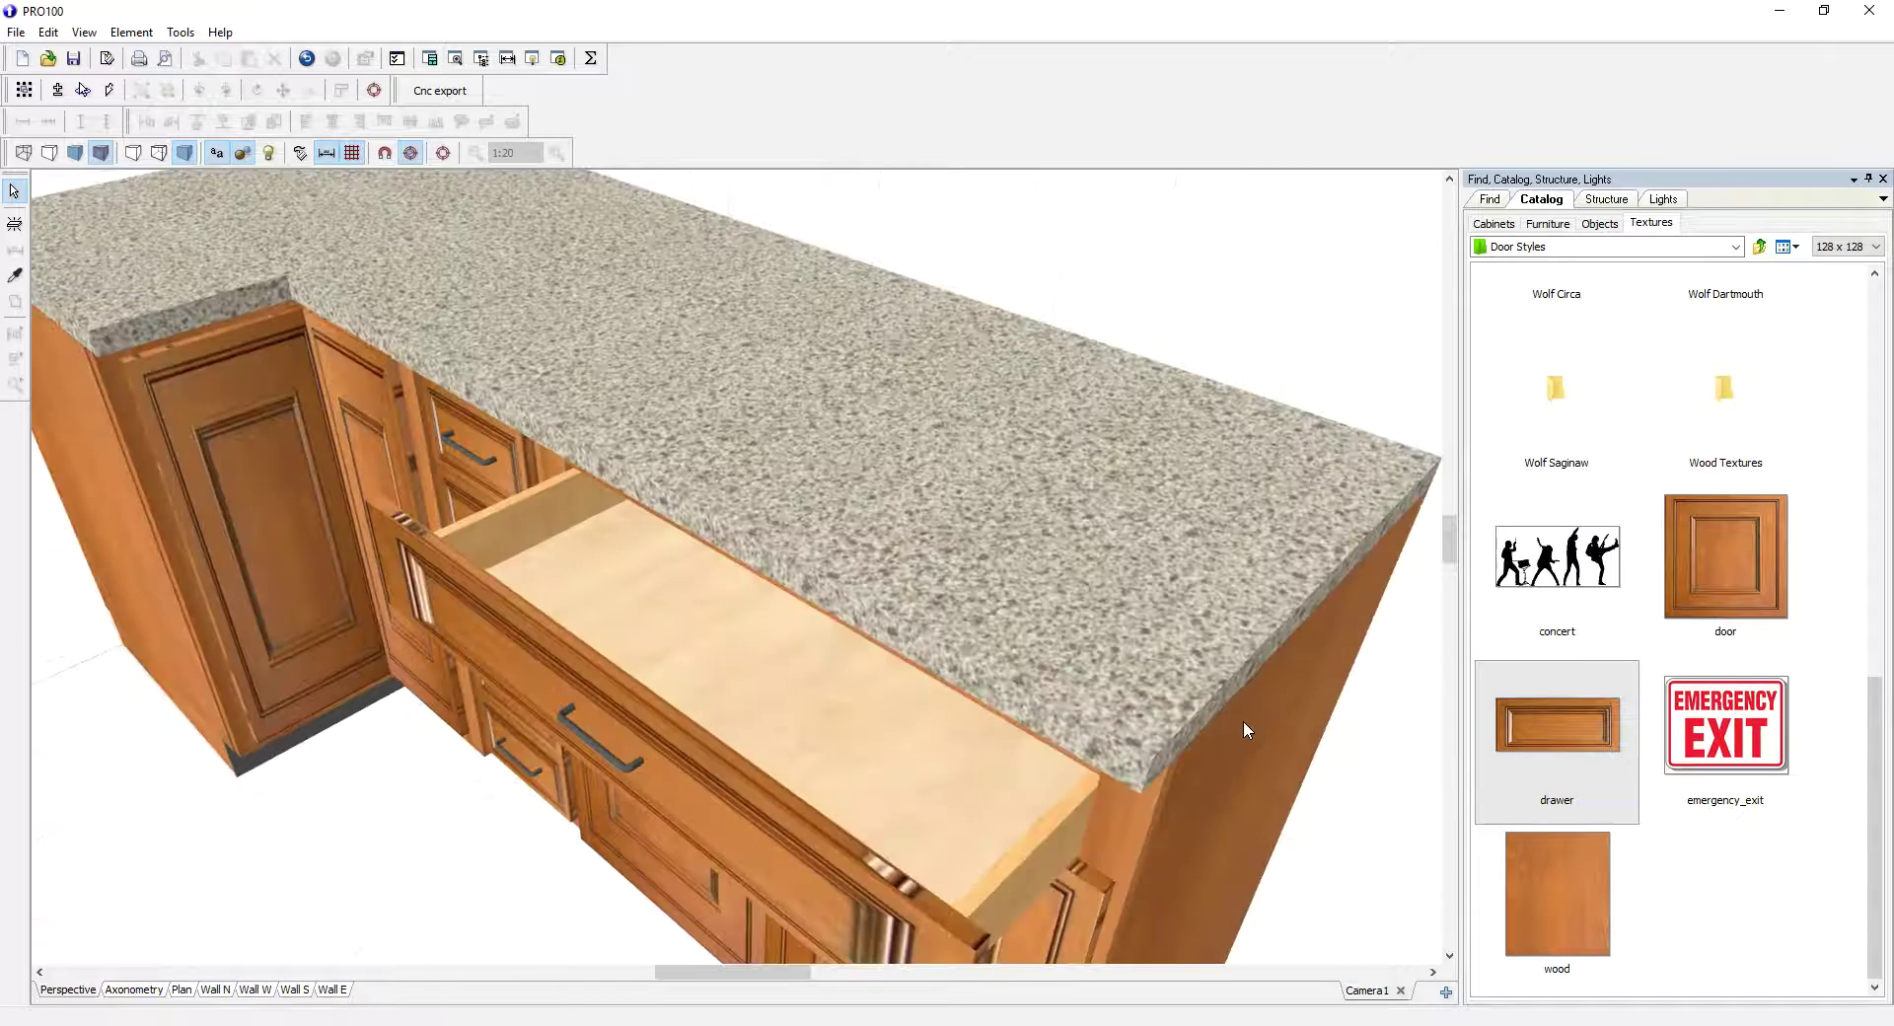
scroll(1226, 770, "down", 4)
right_click_drag(1164, 808, 1338, 685)
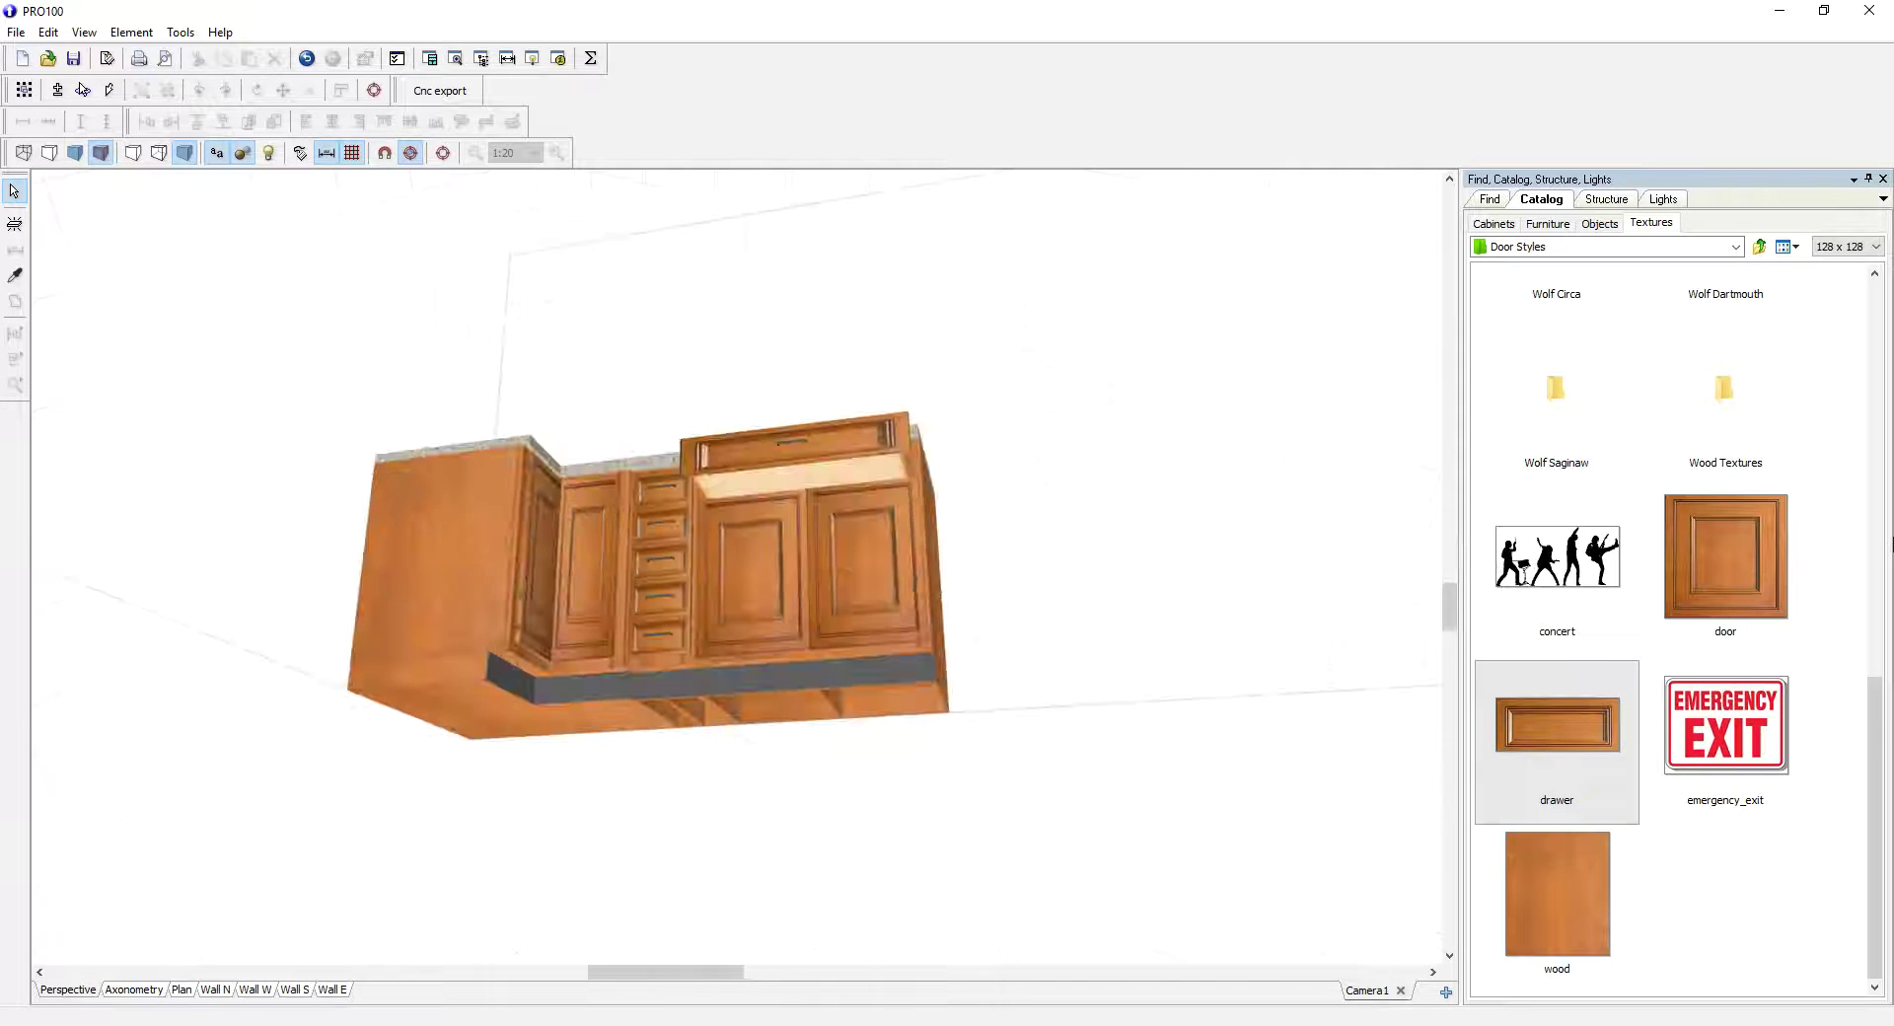
scroll(1835, 521, "up", 3)
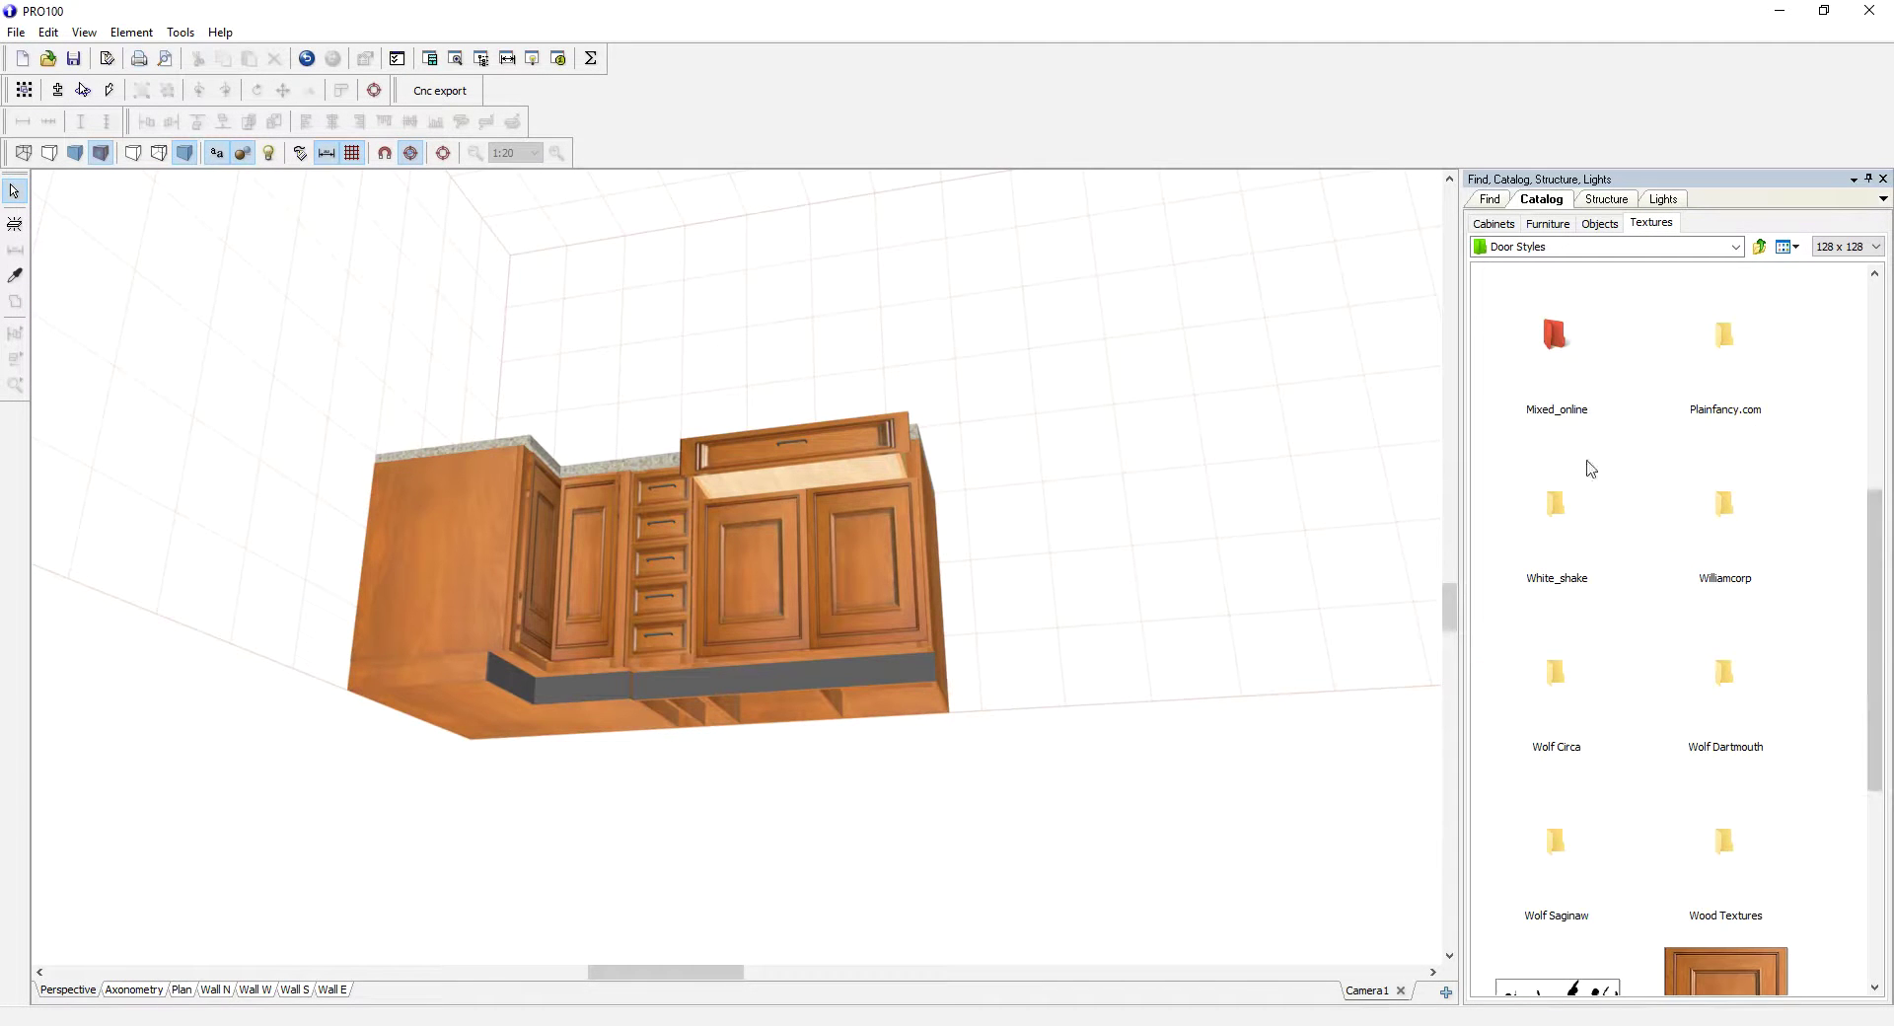
Step: Open the Mixed_online 03 texture set and apply its wood texture to the cabinet run
double_click(1567, 357)
double_click(1559, 505)
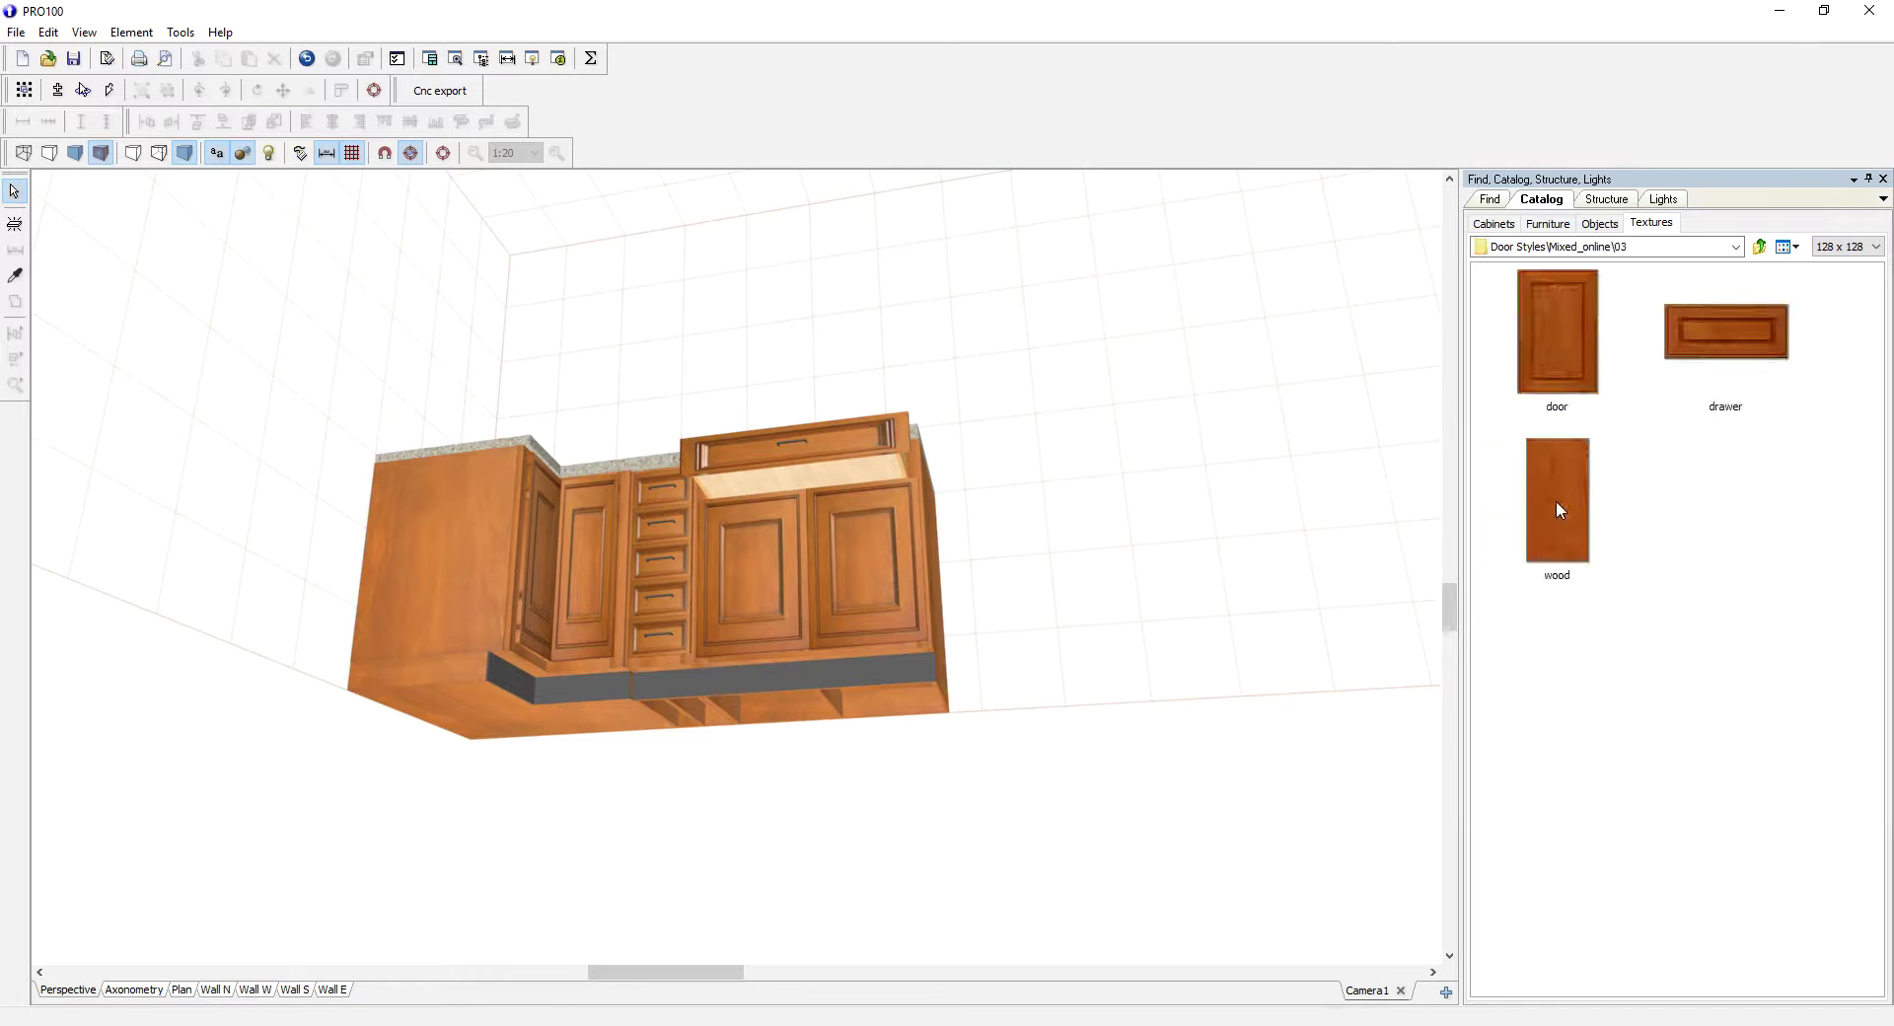
right_click_drag(1204, 605, 1185, 674)
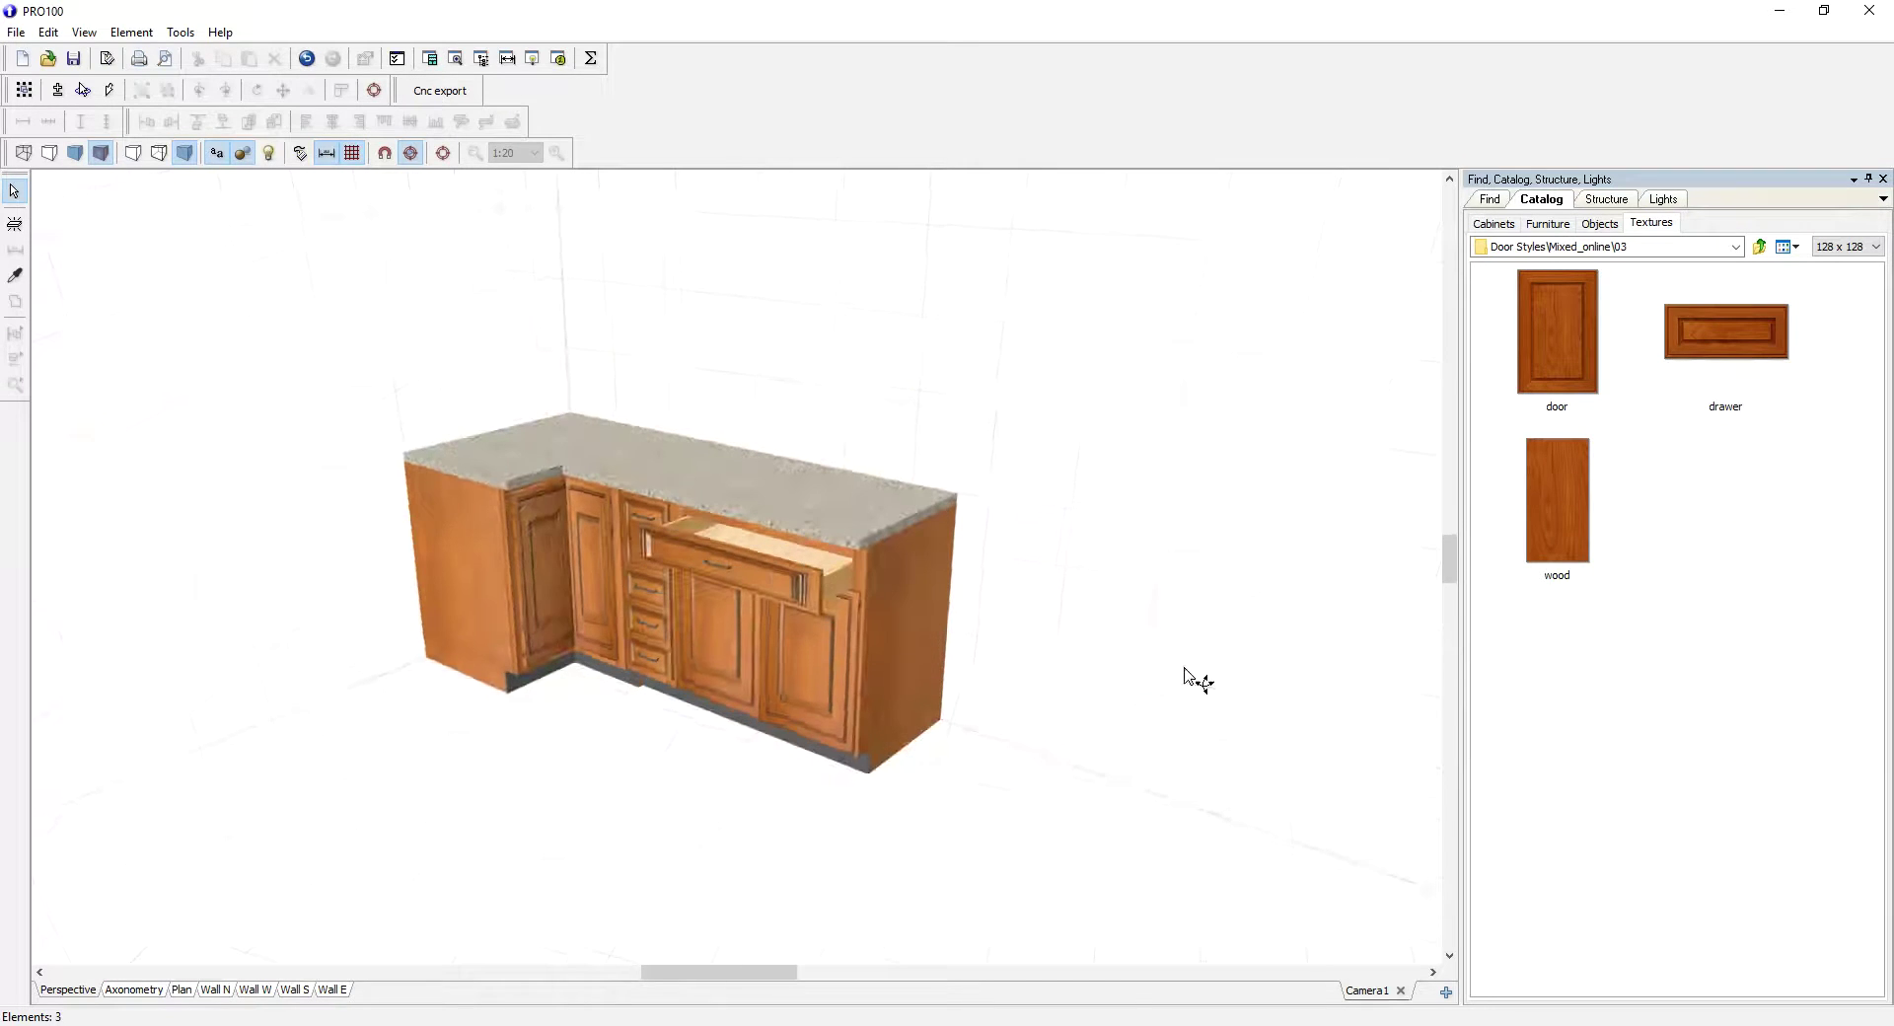
left_click_drag(1561, 512, 845, 633)
Step: Apply the 03 door texture to the doors and the drawer texture to the drawers
right_click_drag(912, 639, 1142, 668)
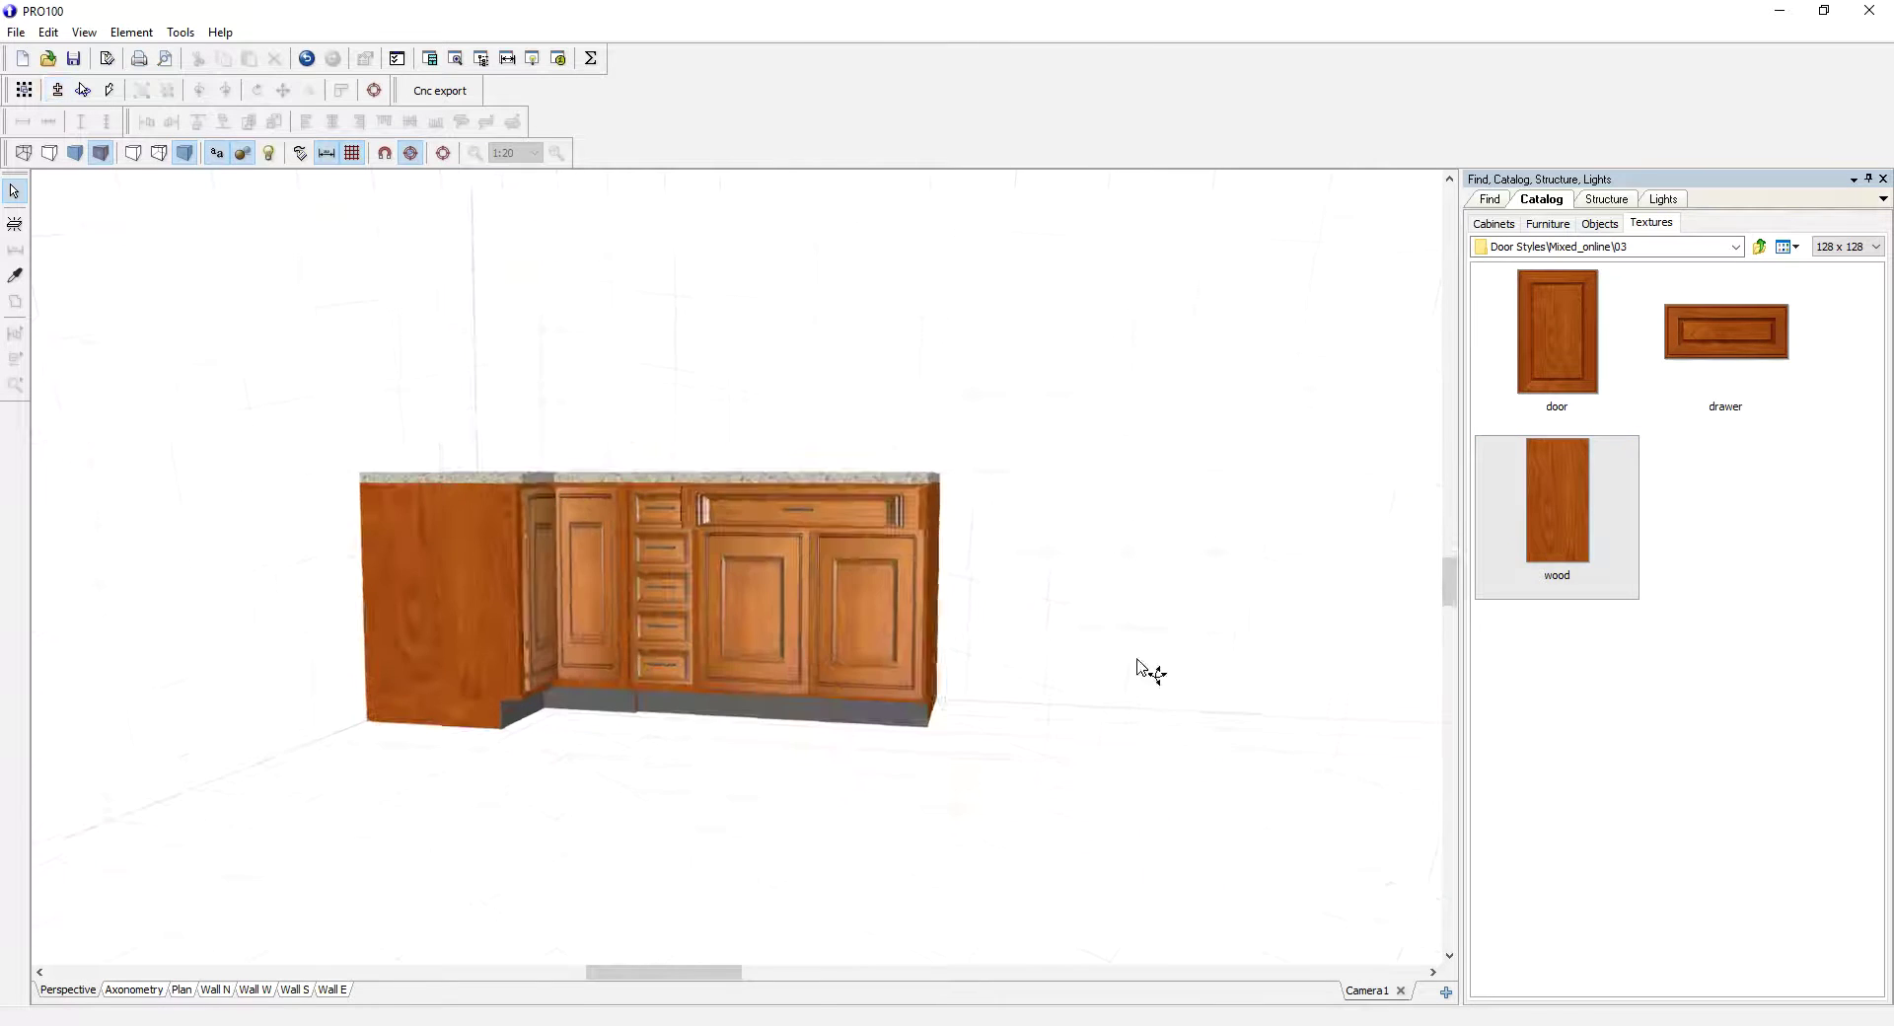
left_click_drag(1552, 372, 896, 642)
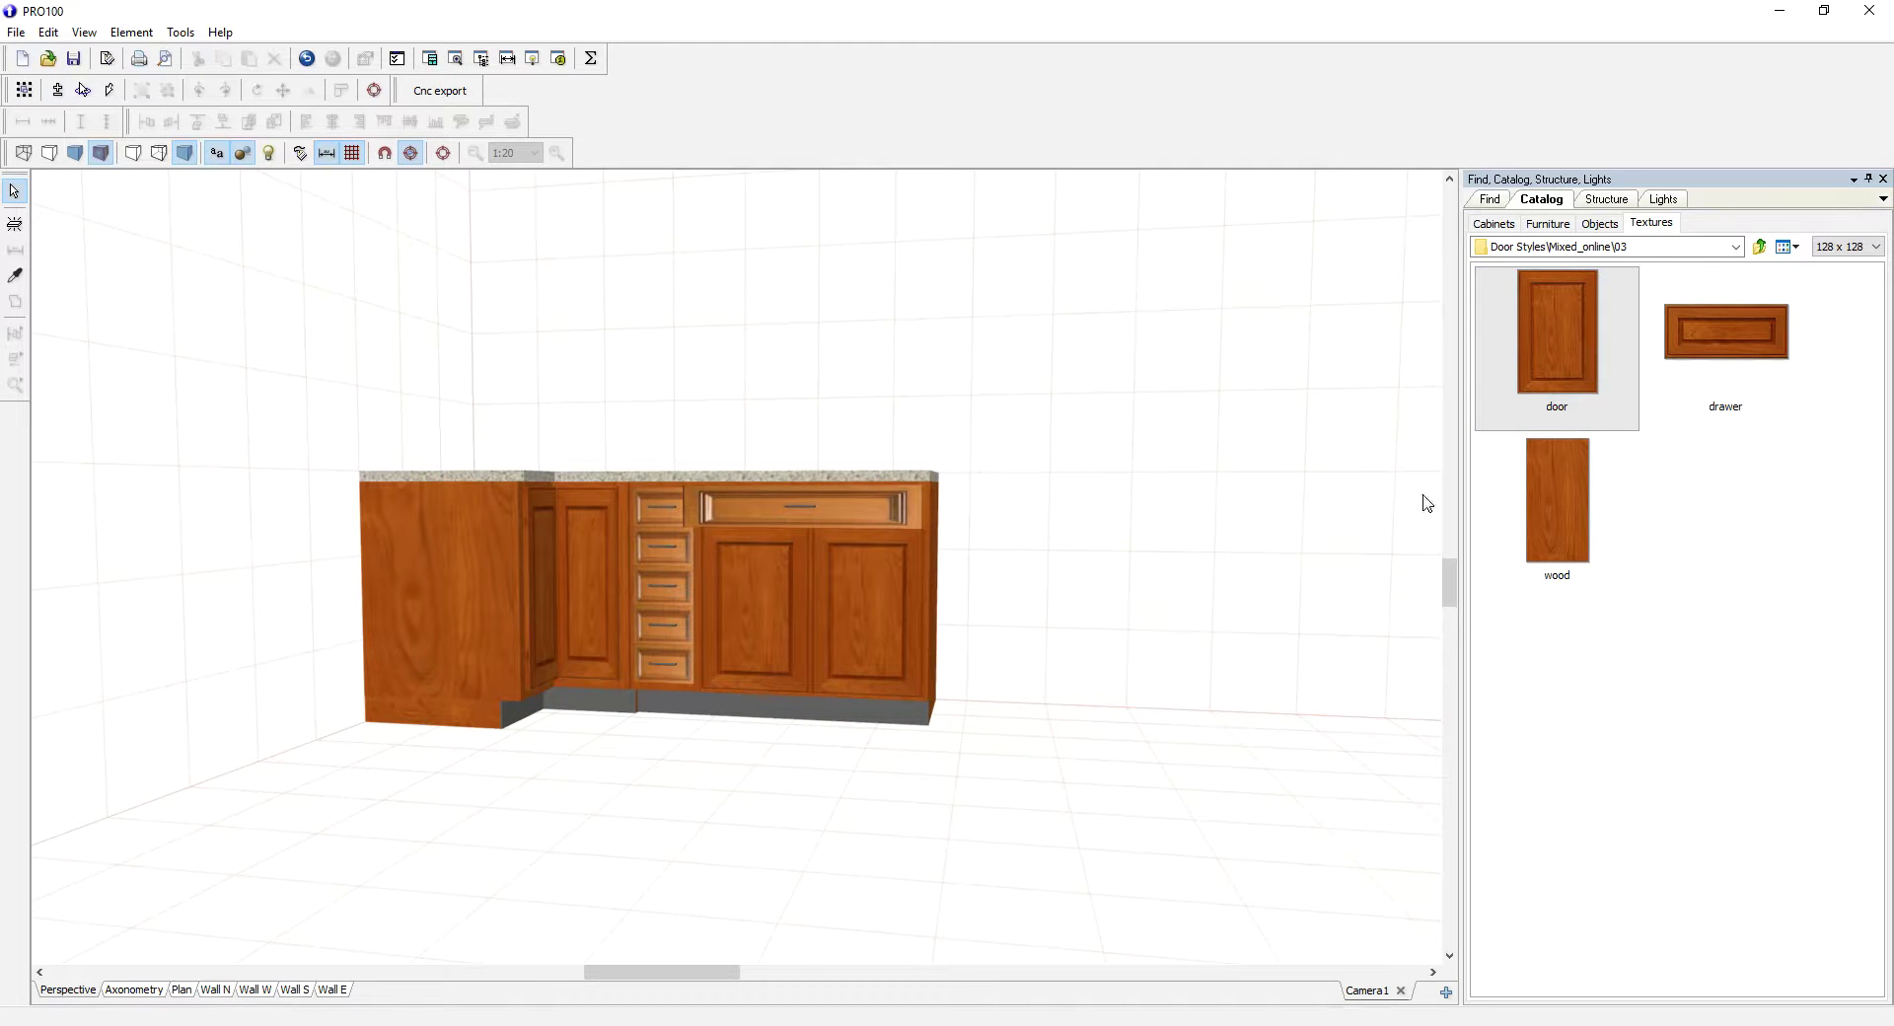
left_click_drag(1734, 334, 681, 605)
left_click_drag(1702, 376, 923, 509)
middle_click_drag(1319, 595, 1066, 689)
middle_click_drag(1223, 647, 1259, 696)
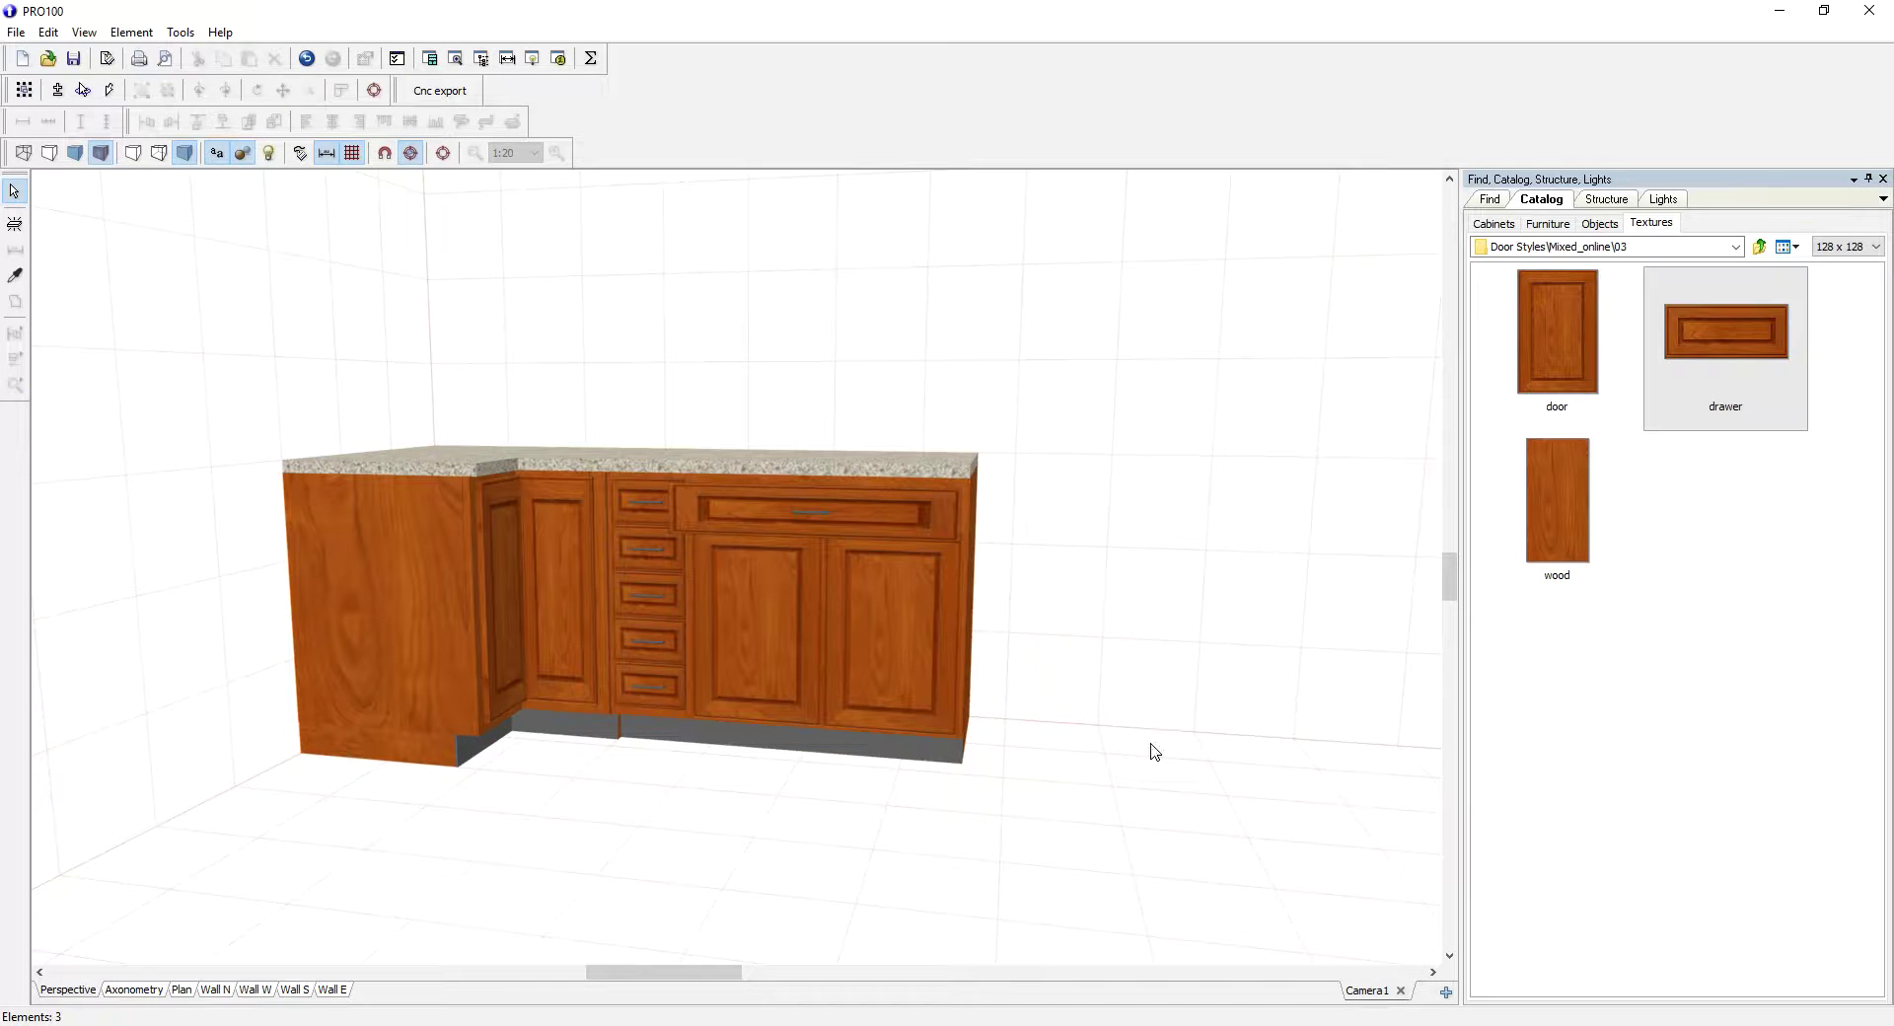